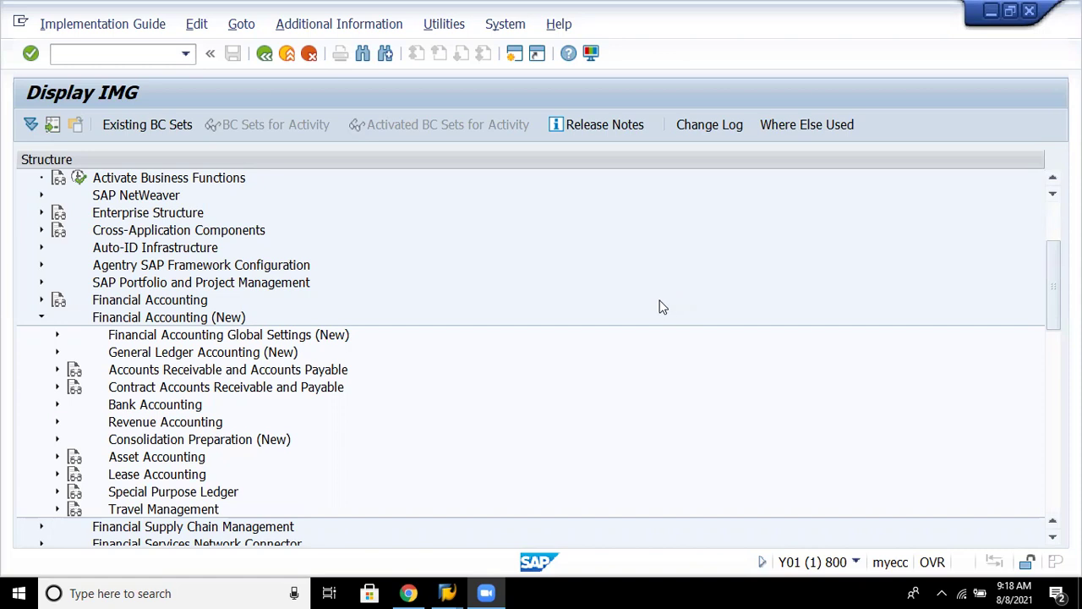
Expand Financial Accounting Global Settings (New) in the IMG structure to reach Fiscal Year and Posting Periods.
{"action": "left_click", "coordinate": [338, 335]}
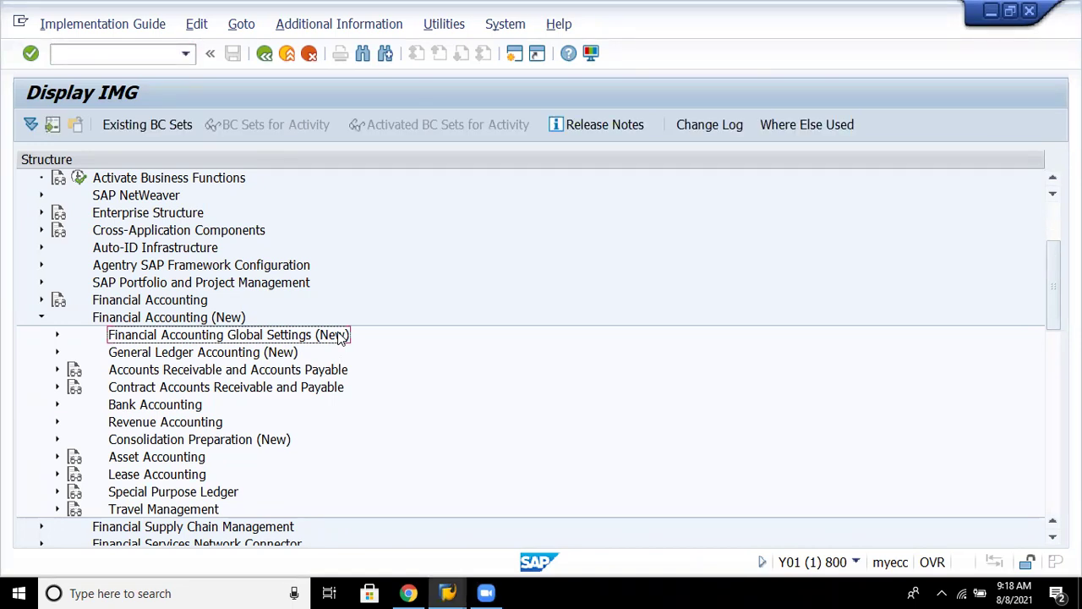
{"action": "double_click", "coordinate": [338, 335]}
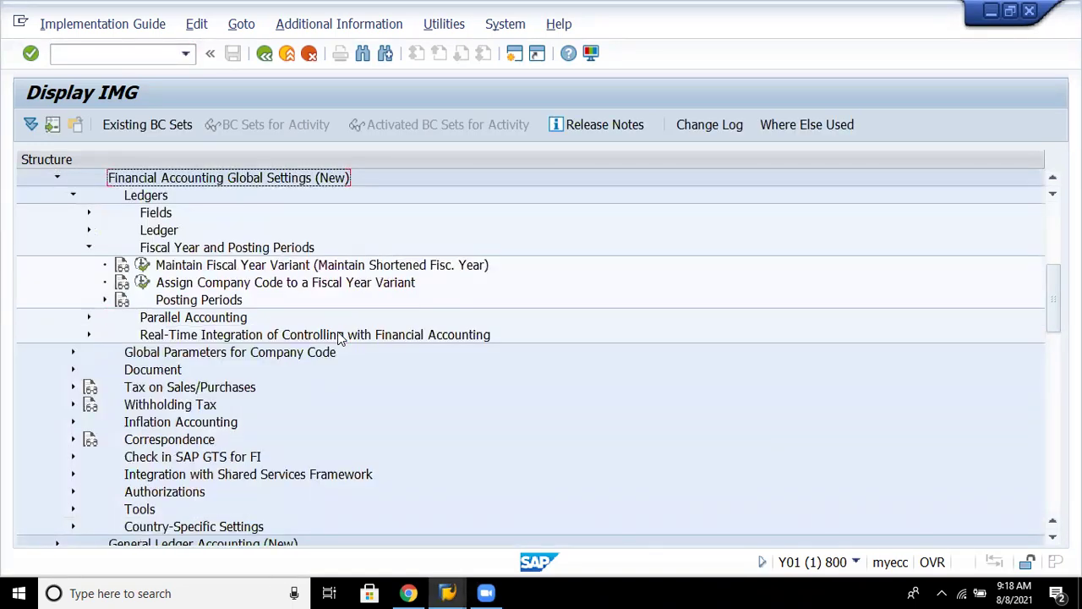
{"action": "key", "text": "Down"}
{"action": "key", "text": "Down"}
{"action": "key", "text": "Down"}
{"action": "key", "text": "Down"}
{"action": "key", "text": "Down"}
{"action": "key", "text": "Up"}
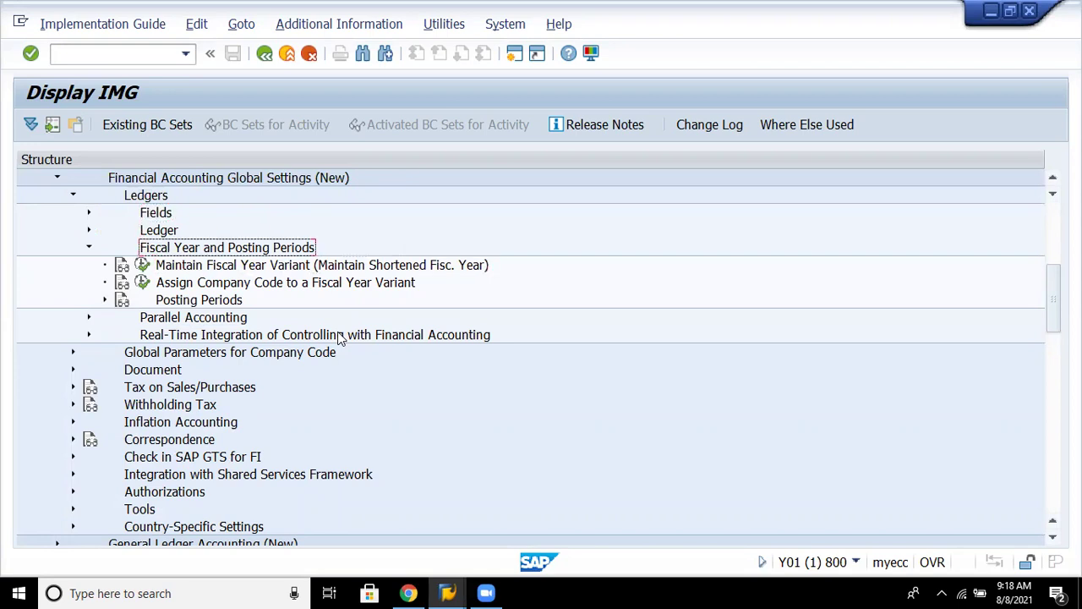
{"action": "key", "text": "Home"}
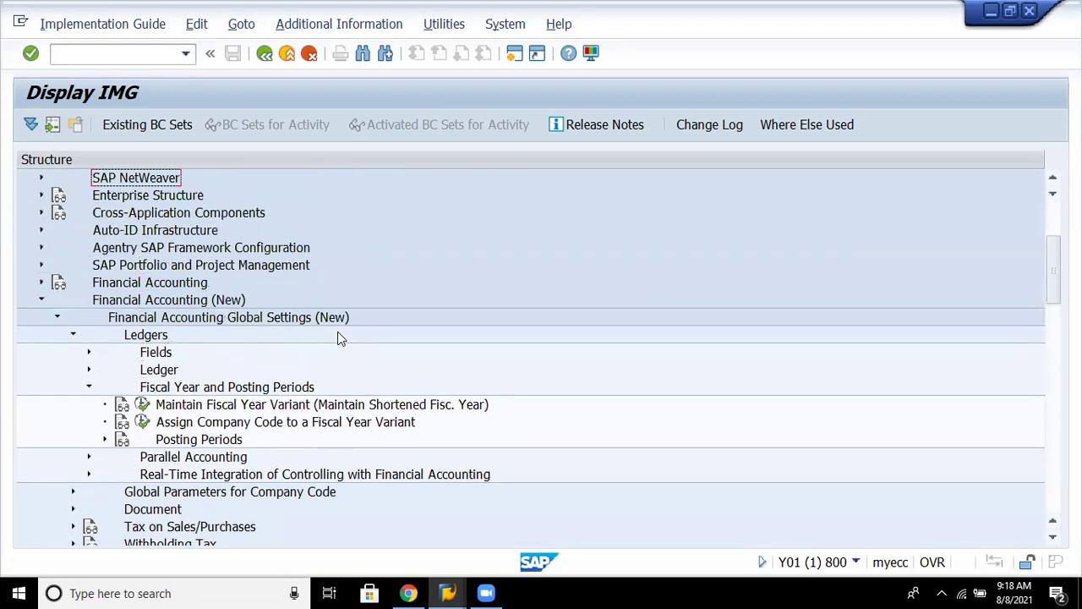
Display the IMG Activity key as additional information beside the IMG structure.
{"action": "left_click", "coordinate": [398, 26]}
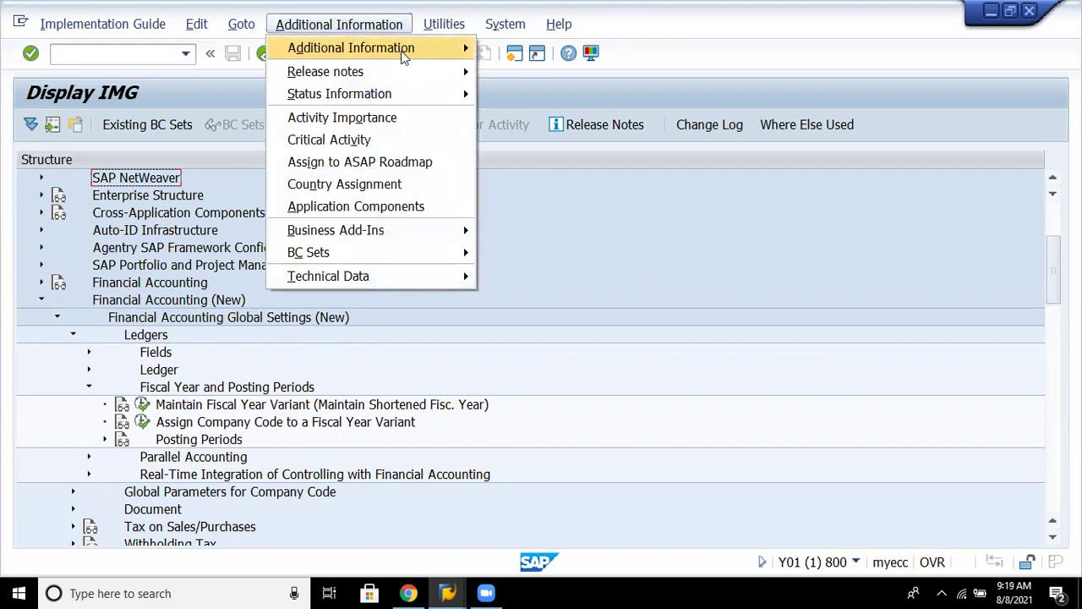
{"action": "mouse_move", "coordinate": [405, 54]}
{"action": "mouse_move", "coordinate": [524, 76]}
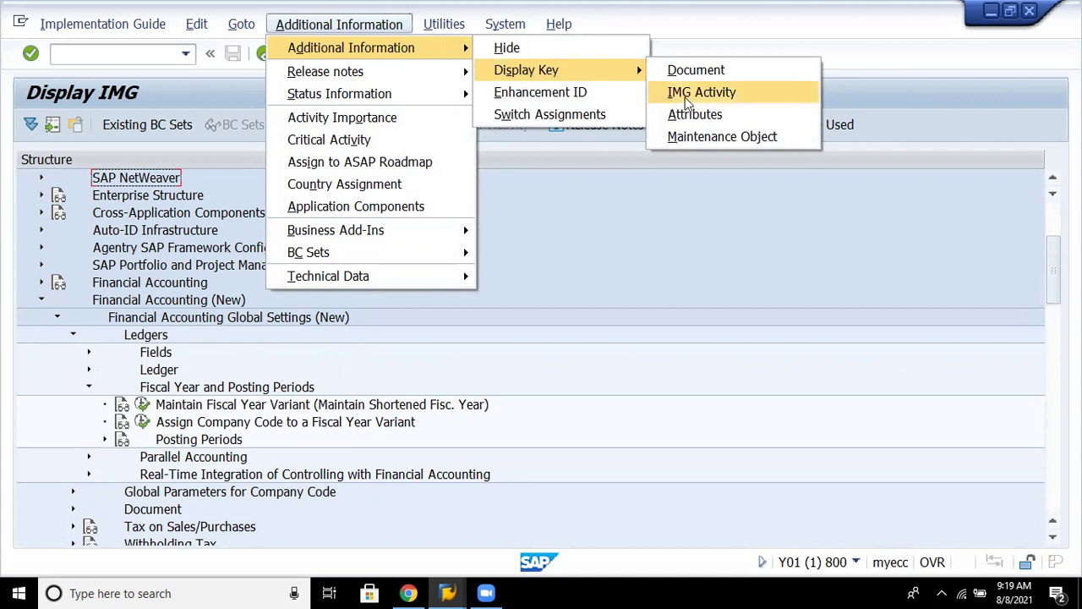
{"action": "left_click", "coordinate": [694, 95]}
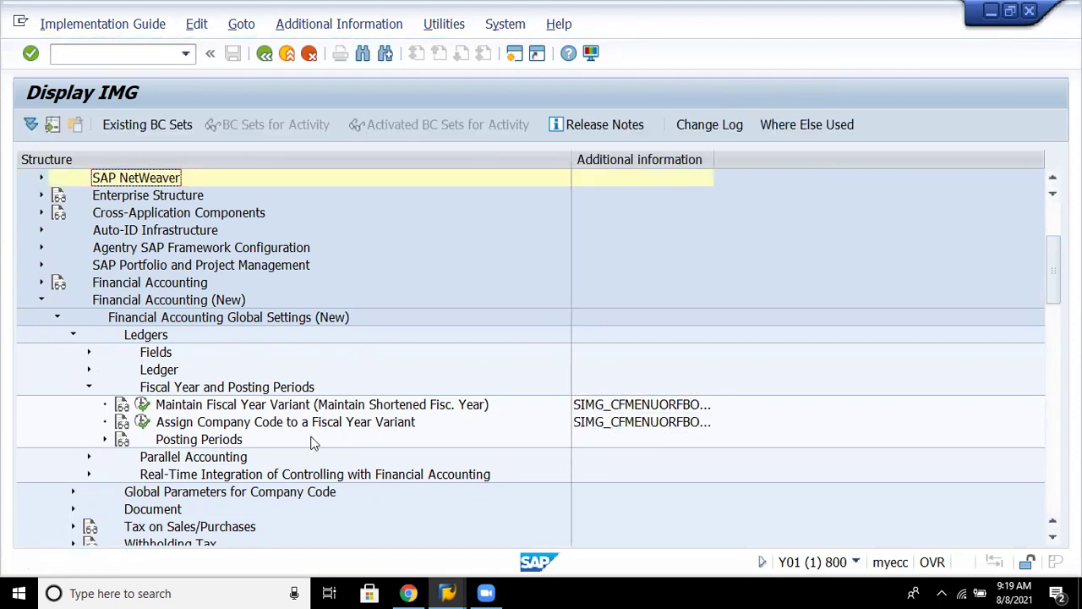
Expand Posting Periods under Fiscal Year and Posting Periods, and widen the Structure column to fit the full activity names.
{"action": "left_click", "coordinate": [223, 438]}
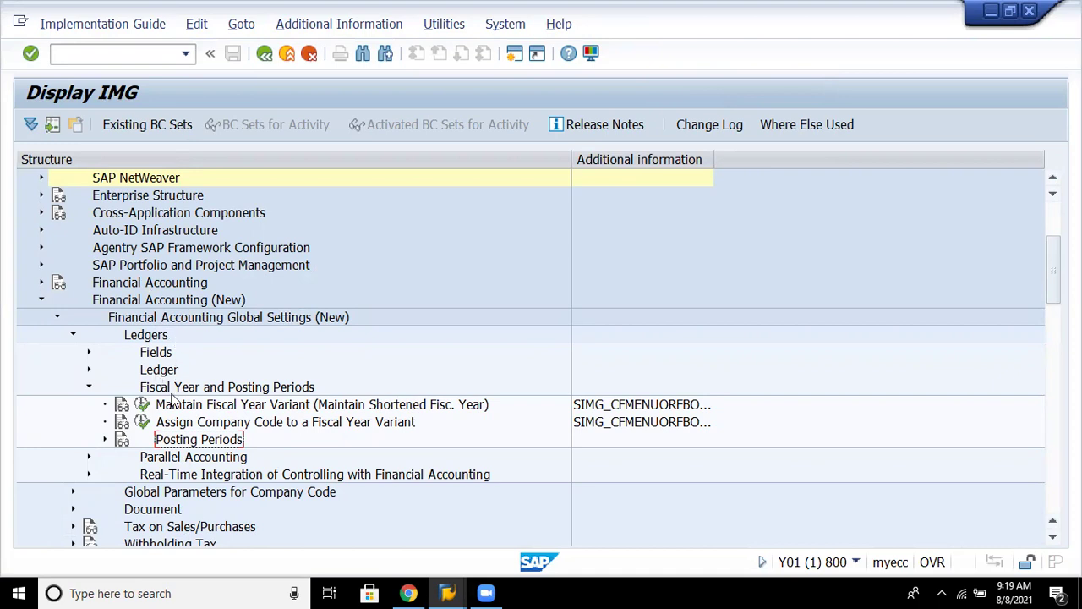
{"action": "left_click", "coordinate": [160, 336]}
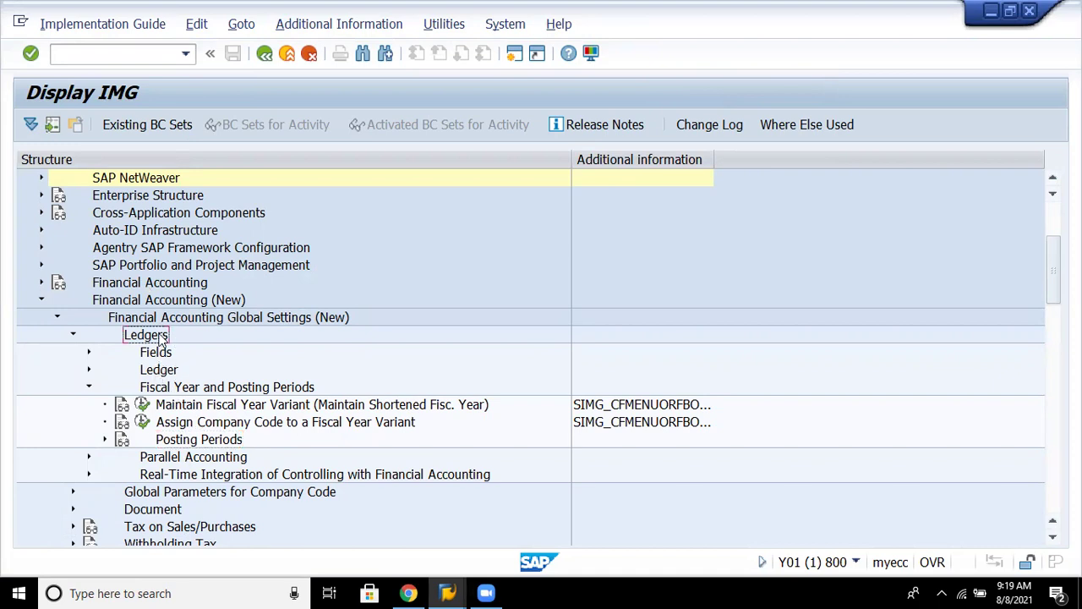
{"action": "left_click", "coordinate": [229, 391]}
{"action": "key", "text": "Down"}
{"action": "key", "text": "Down"}
{"action": "key", "text": "Down"}
{"action": "key", "text": "Right"}
{"action": "key", "text": "Down"}
{"action": "key", "text": "Down"}
{"action": "key", "text": "Down"}
{"action": "key", "text": "Down"}
{"action": "key", "text": "Down"}
{"action": "key", "text": "Down"}
{"action": "key", "text": "Down"}
{"action": "key", "text": "Down"}
{"action": "key", "text": "Up"}
{"action": "key", "text": "Up"}
{"action": "key", "text": "Up"}
{"action": "key", "text": "Up"}
{"action": "key", "text": "Up"}
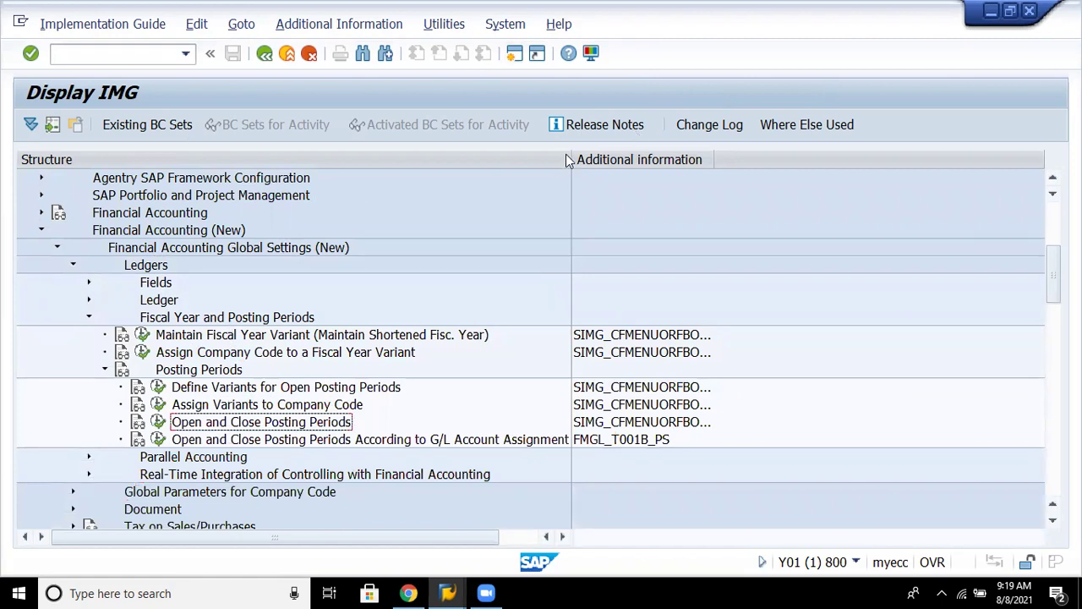
{"action": "left_click_drag", "start_coordinate": [570, 156], "coordinate": [702, 169]}
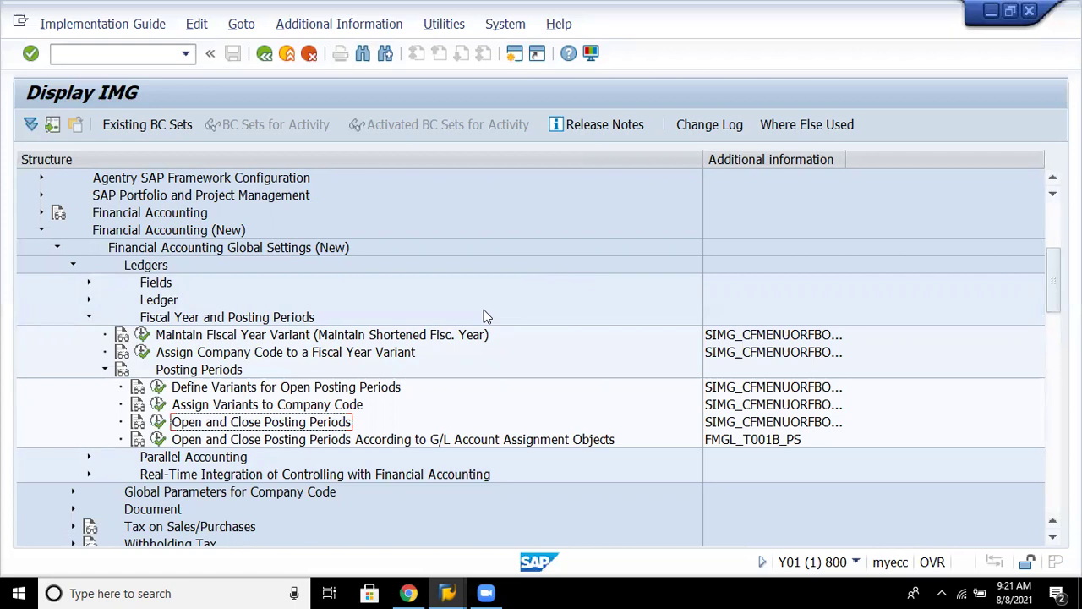
Execute the Define Variants for Open Posting Periods activity and start new entries.
{"action": "key", "text": "Up"}
{"action": "key", "text": "Up"}
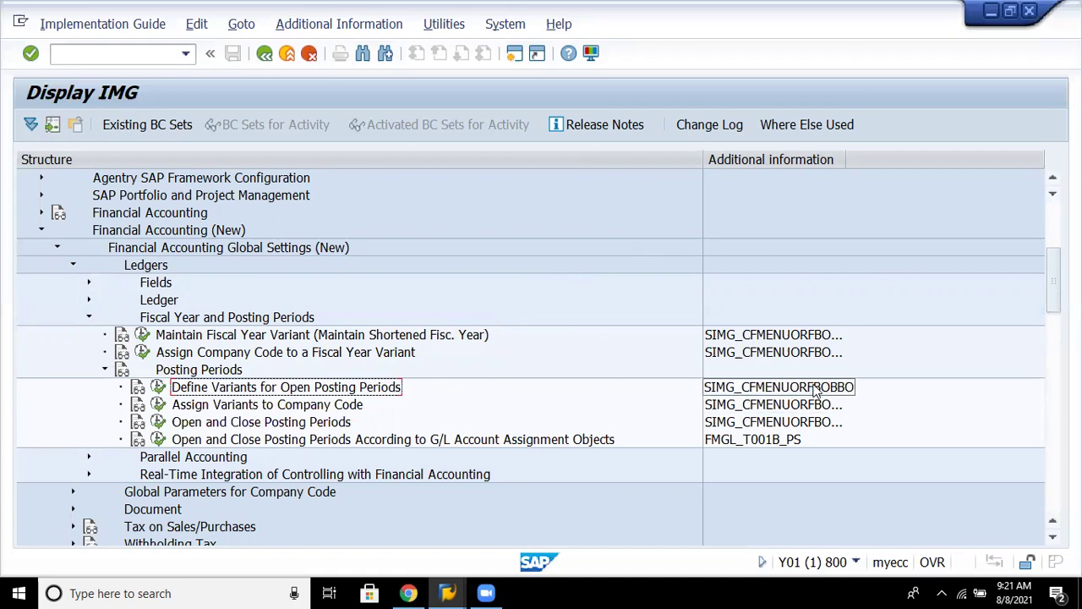
{"action": "left_click", "coordinate": [156, 389]}
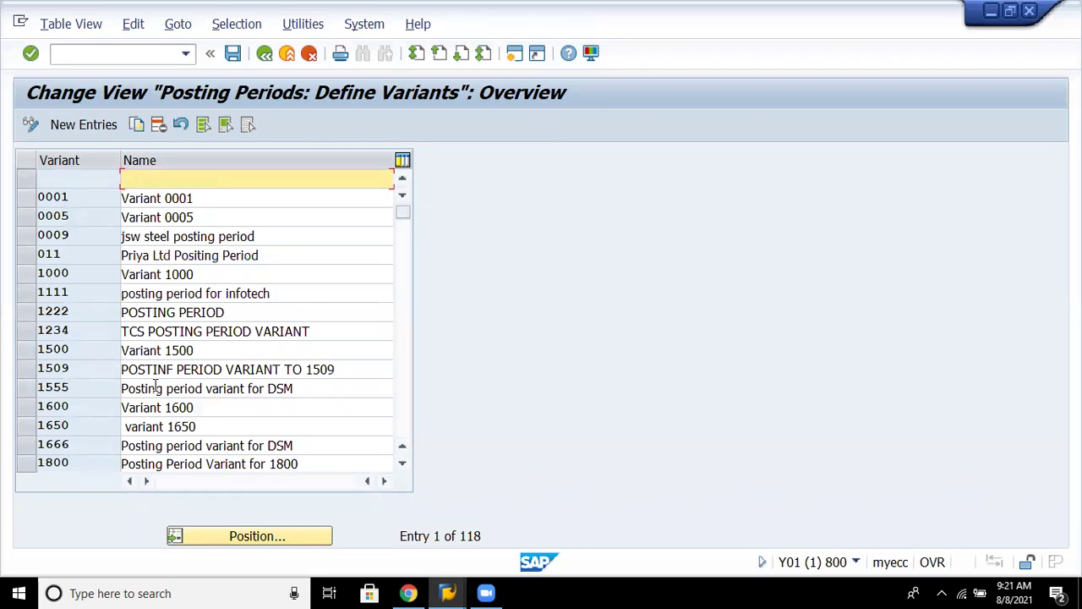
{"action": "left_click", "coordinate": [72, 125]}
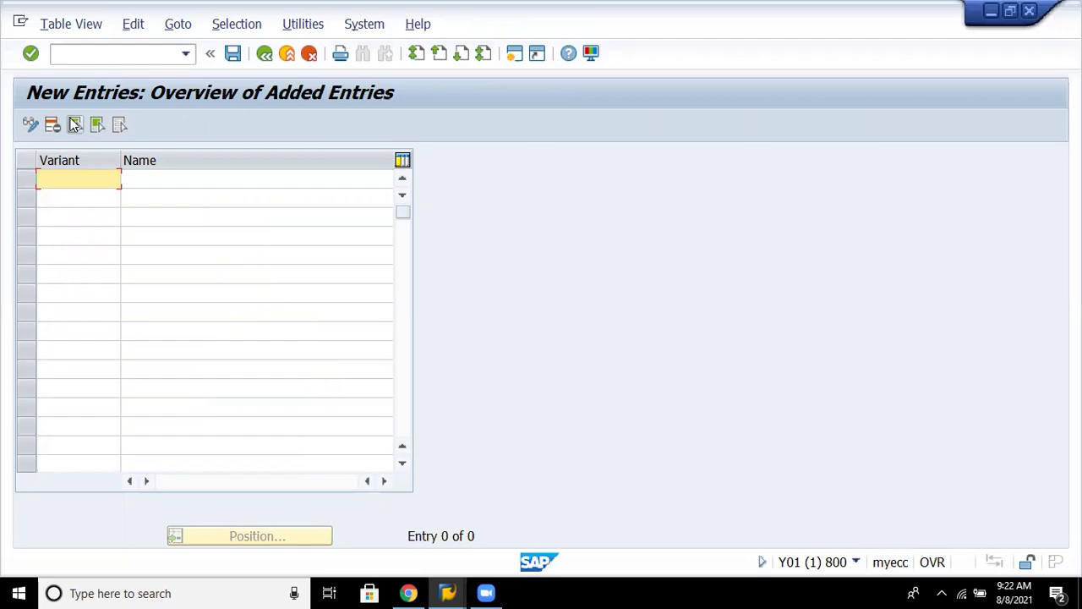
Enter posting period variant 8888 with the name "posting period for Brand new co".
{"action": "type", "text": "8888"}
{"action": "left_click", "coordinate": [192, 178]}
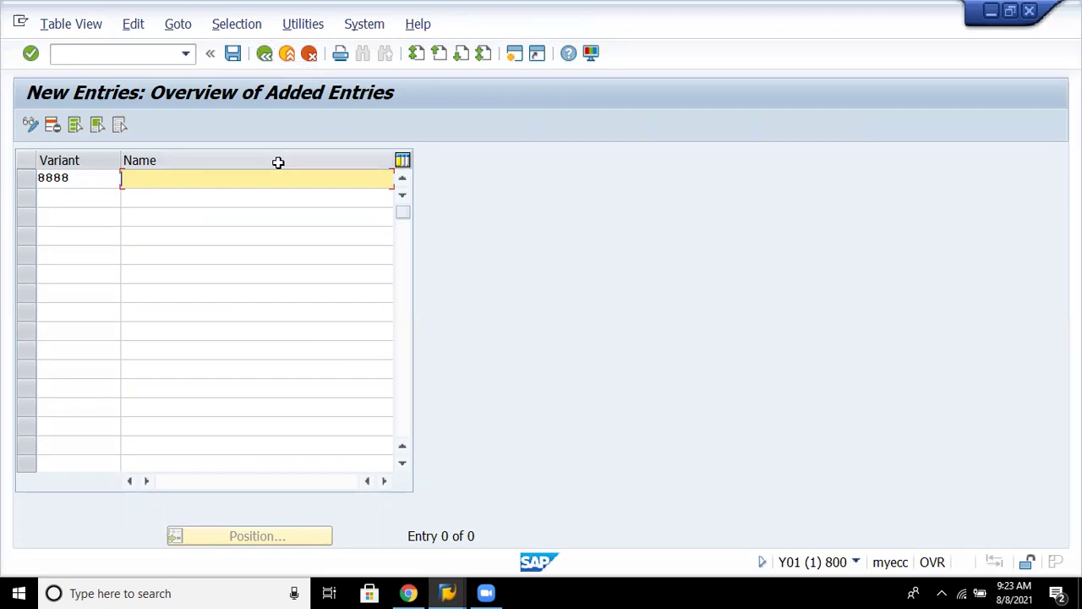
{"action": "type", "text": "po"}
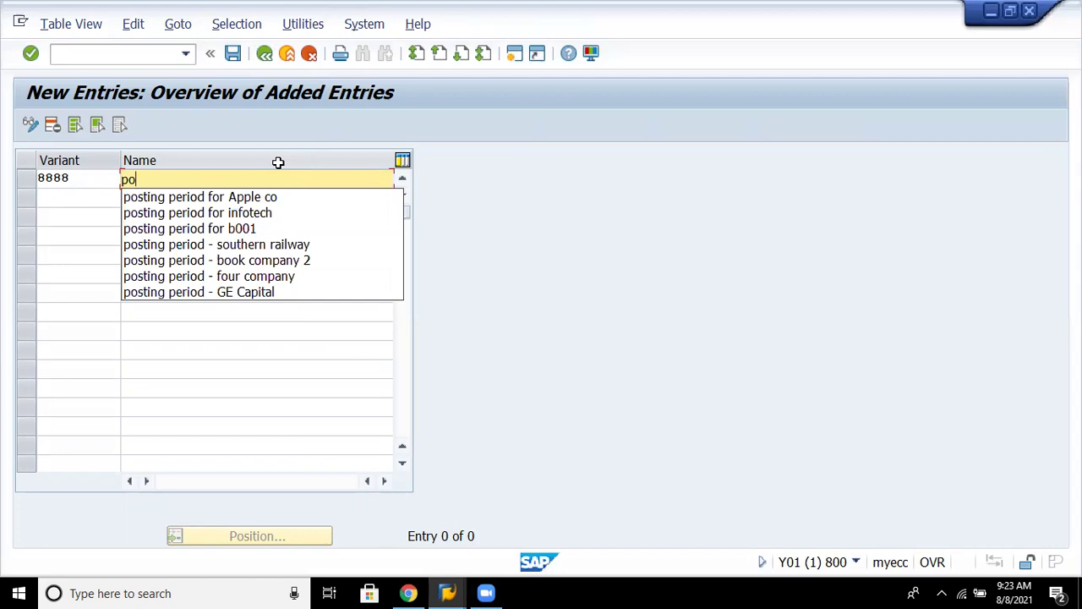
{"action": "key", "text": "Down"}
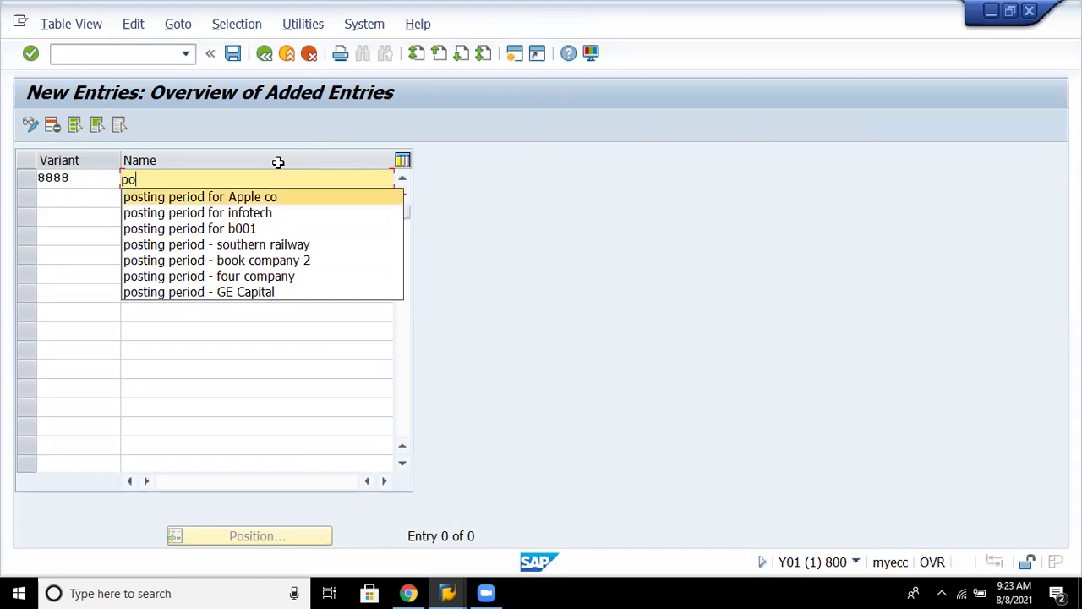
{"action": "key", "text": "Return"}
{"action": "key", "text": "BackSpace"}
{"action": "key", "text": "BackSpace"}
{"action": "key", "text": "BackSpace"}
{"action": "key", "text": "BackSpace"}
{"action": "key", "text": "BackSpace"}
{"action": "key", "text": "BackSpace"}
{"action": "key", "text": "BackSpace"}
{"action": "key", "text": "BackSpace"}
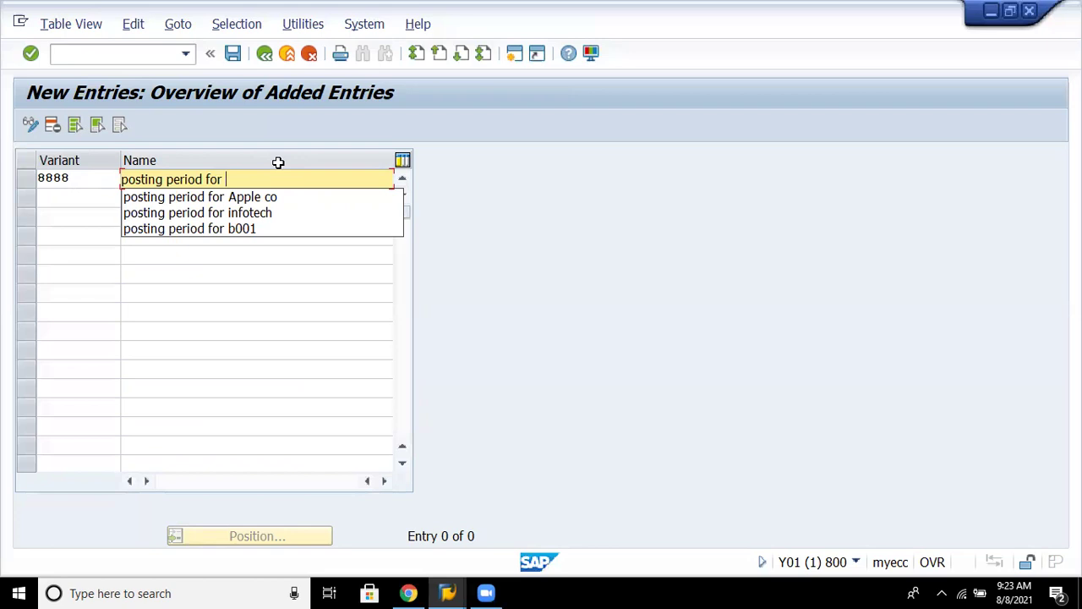
{"action": "type", "text": "Brand "}
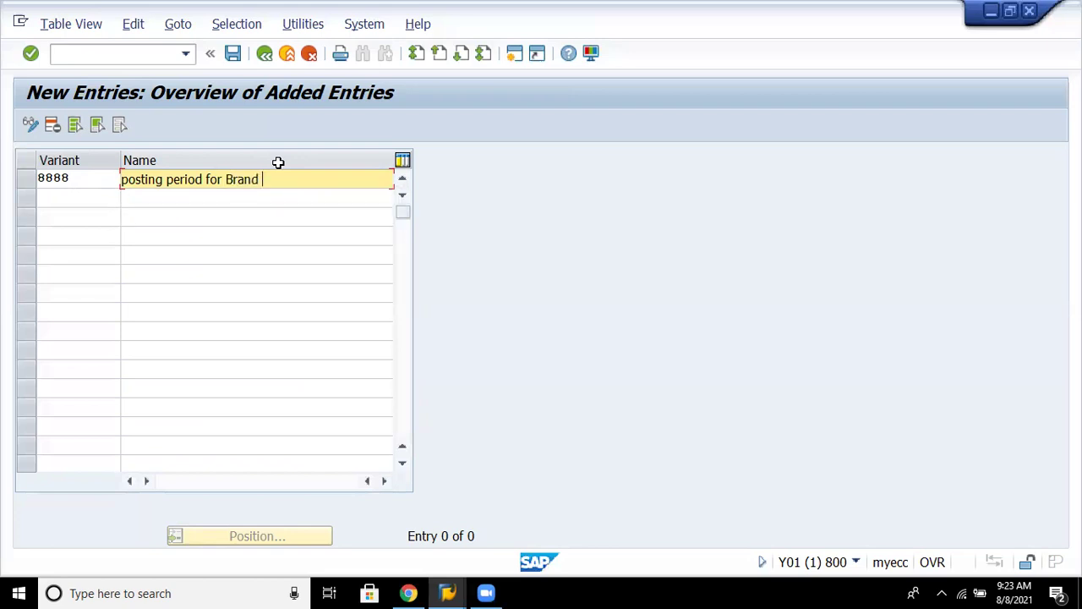
{"action": "type", "text": "new co"}
{"action": "key", "text": "Return"}
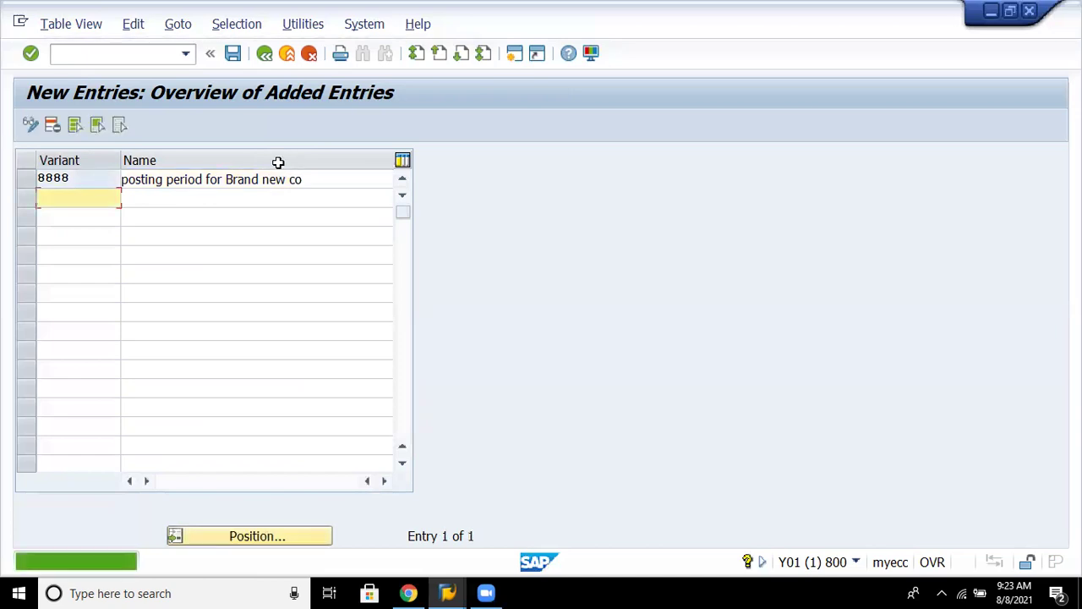
Save the new posting period variant under the proposed customizing request and return to the IMG structure.
{"action": "key", "text": "ctrl+s"}
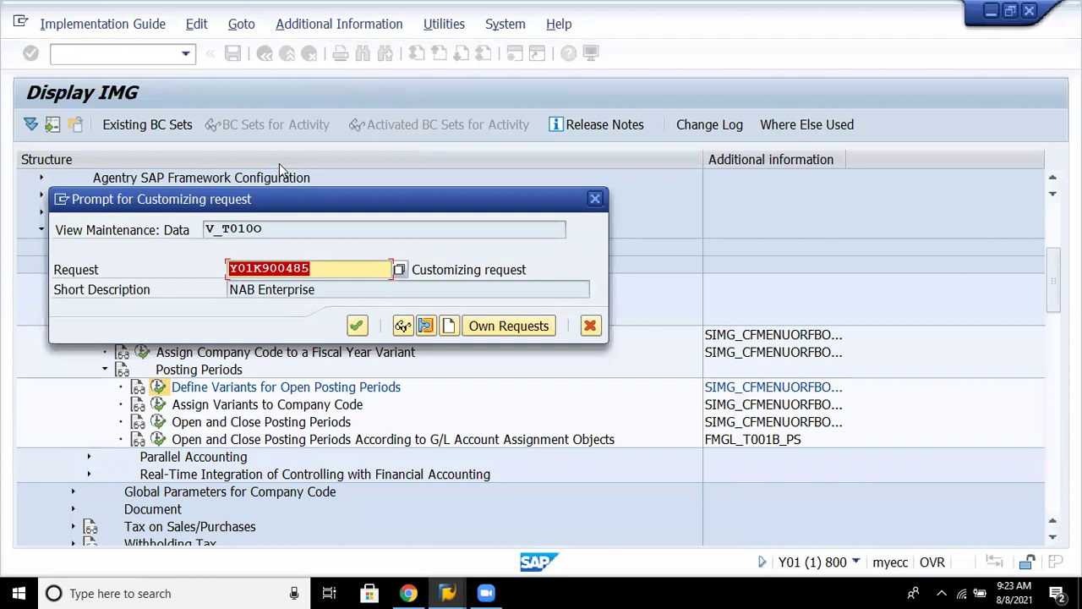
{"action": "key", "text": "Return"}
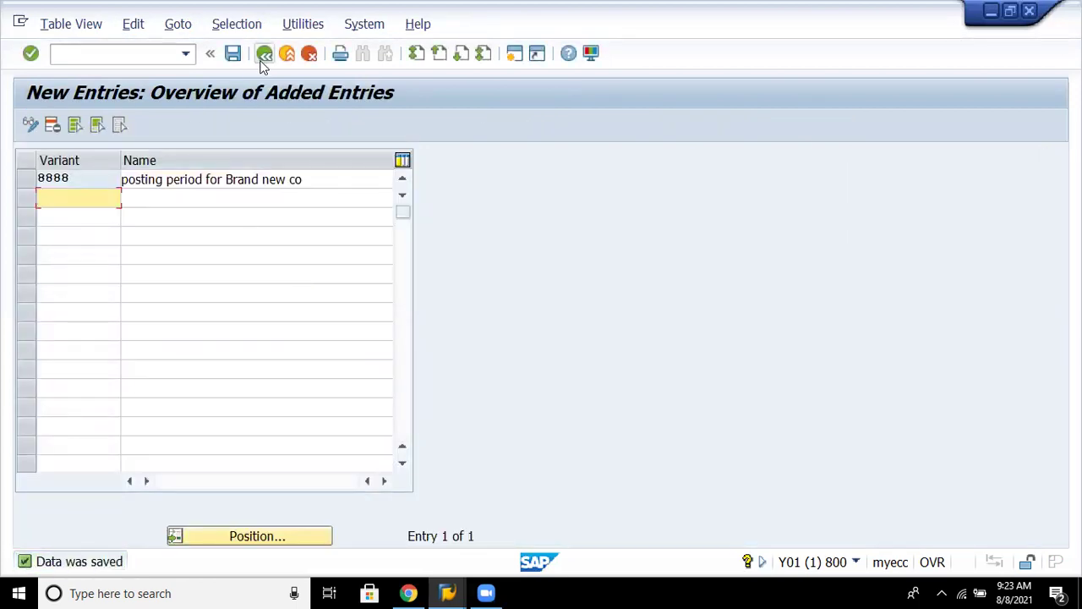
{"action": "left_click", "coordinate": [262, 59]}
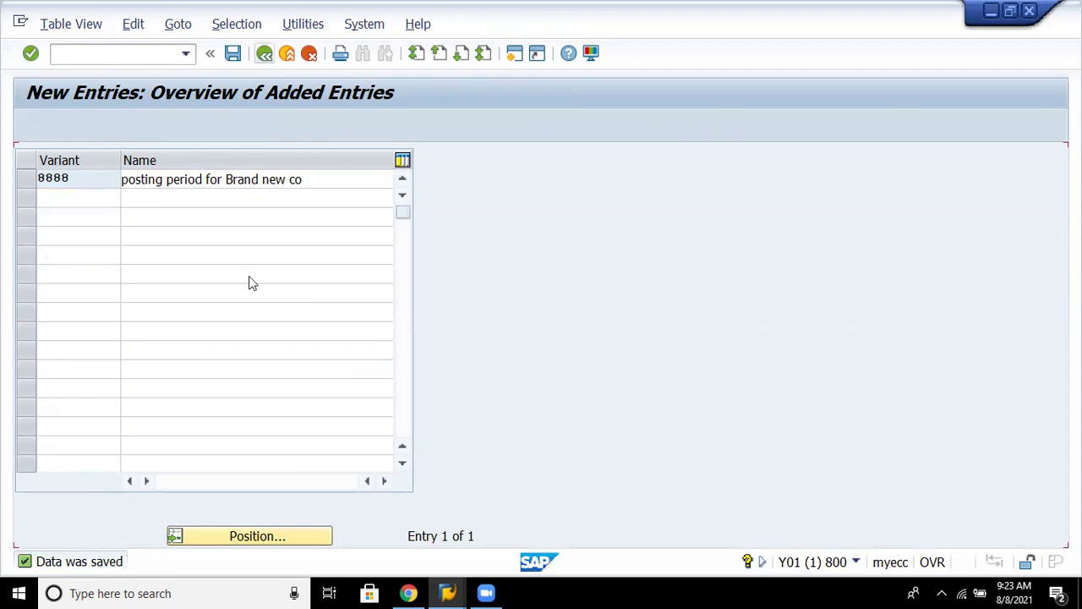
{"action": "left_click", "coordinate": [264, 53]}
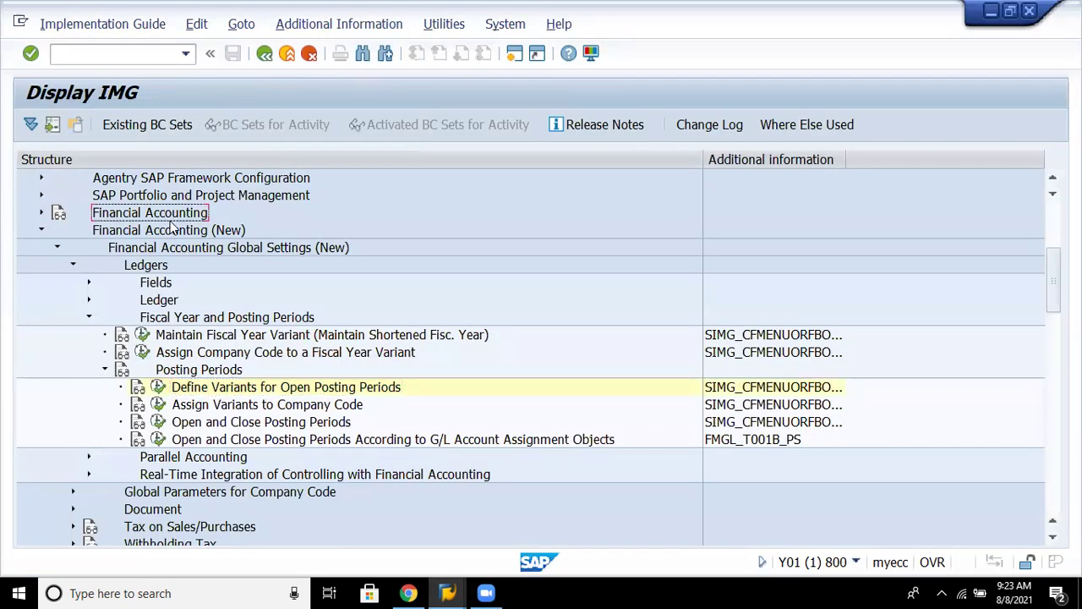
Expand Enterprise Structure, its Definition node and the Financial Accounting node beneath it in the IMG structure.
{"action": "key", "text": "Up"}
{"action": "key", "text": "Up"}
{"action": "key", "text": "Up"}
{"action": "key", "text": "Up"}
{"action": "key", "text": "Up"}
{"action": "key", "text": "Up"}
{"action": "key", "text": "Up"}
{"action": "key", "text": "Up"}
{"action": "key", "text": "Up"}
{"action": "key", "text": "Down"}
{"action": "key", "text": "Down"}
{"action": "key", "text": "Down"}
{"action": "key", "text": "Down"}
{"action": "key", "text": "Down"}
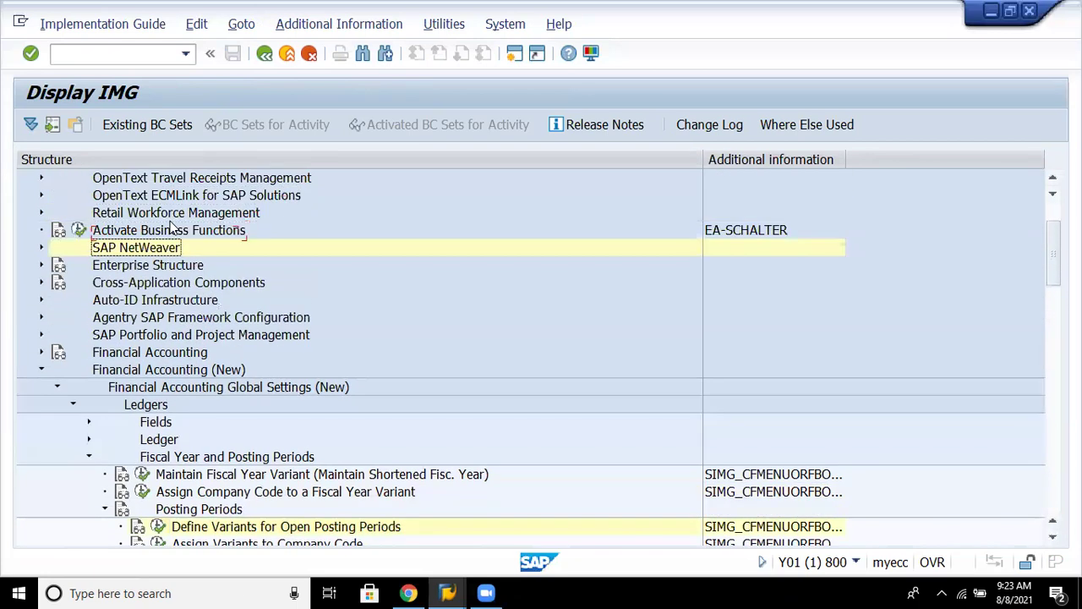
{"action": "key", "text": "Right"}
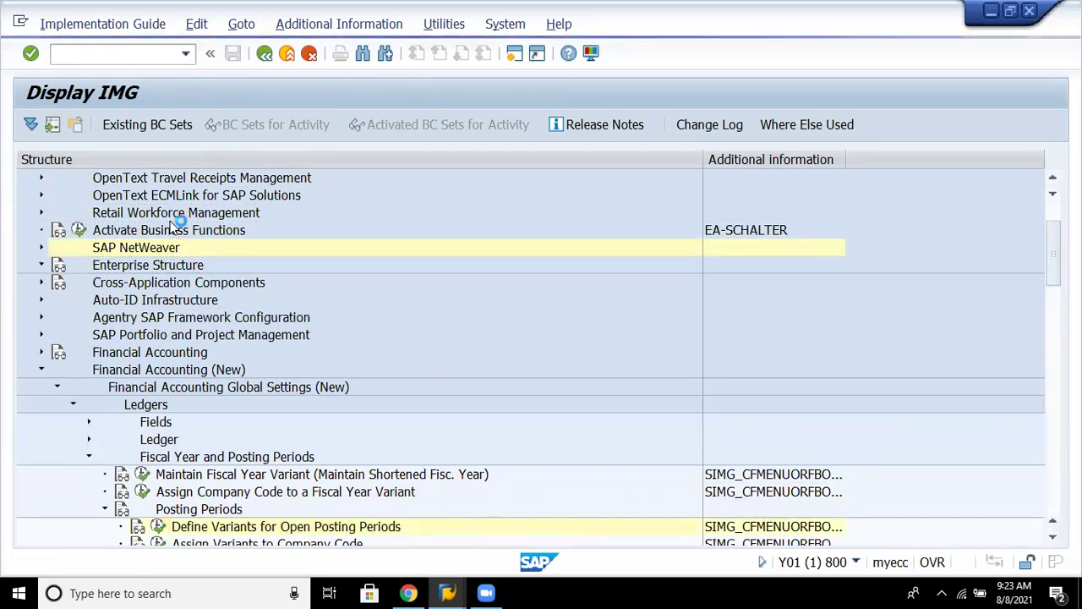
{"action": "key", "text": "Down"}
{"action": "key", "text": "Down"}
{"action": "key", "text": "Down"}
{"action": "key", "text": "Up"}
{"action": "key", "text": "Right"}
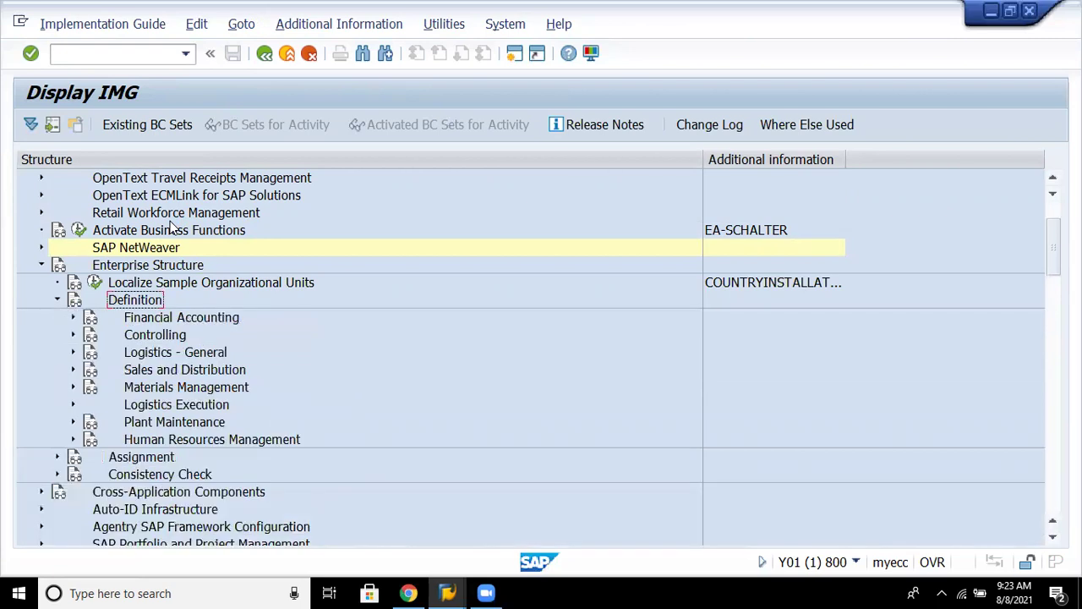
{"action": "key", "text": "Down"}
{"action": "key", "text": "Right"}
{"action": "key", "text": "Down"}
{"action": "key", "text": "Up"}
{"action": "key", "text": "Right"}
{"action": "key", "text": "Right"}
Execute the Define company activity and start a new company entry.
{"action": "key", "text": "Return"}
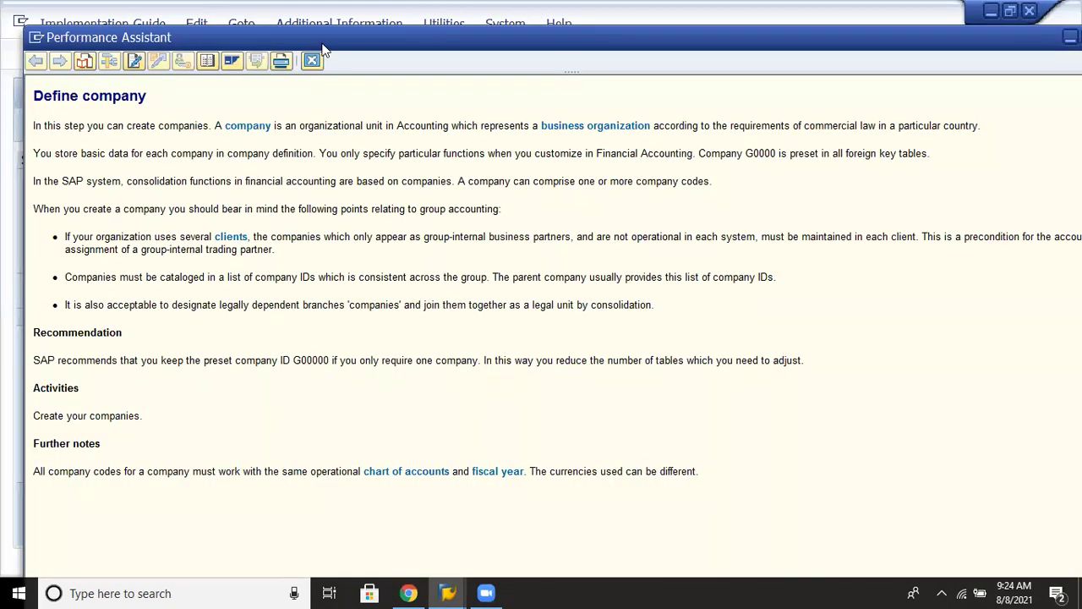
{"action": "left_click", "coordinate": [314, 60]}
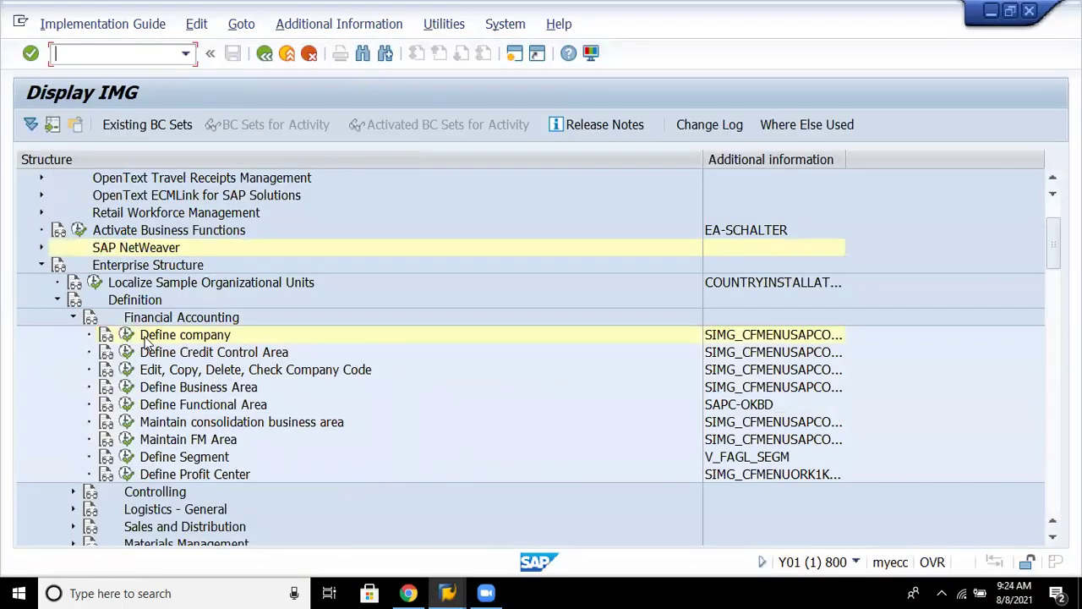
{"action": "left_click", "coordinate": [126, 335]}
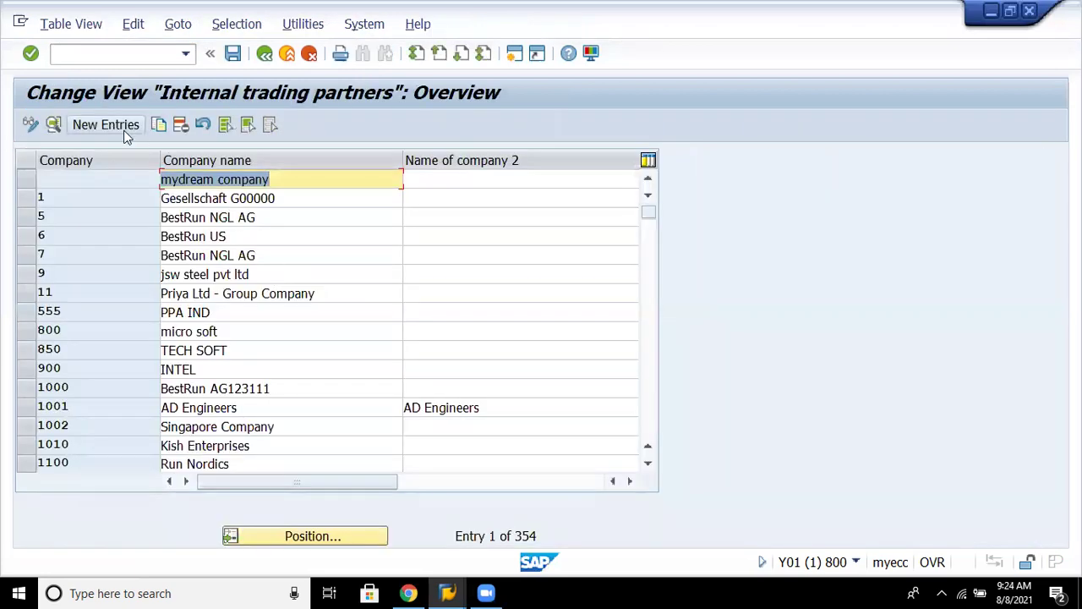
{"action": "left_click", "coordinate": [125, 137]}
Enter company 888888 with the company name "Brand New company".
{"action": "type", "text": "888888"}
{"action": "key", "text": "Tab"}
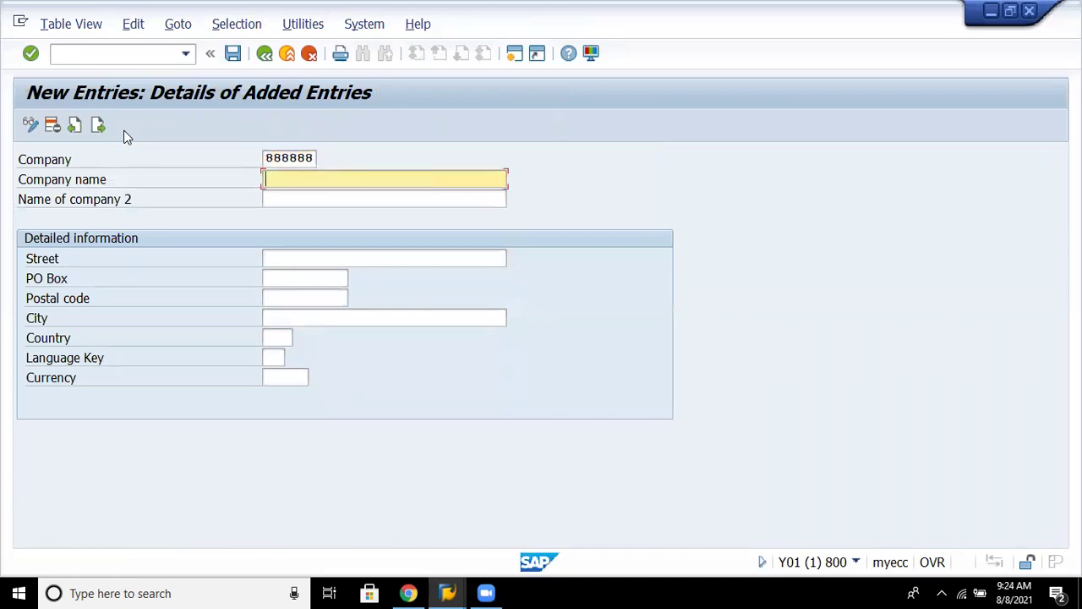
{"action": "type", "text": "Brand New compan"}
{"action": "key", "text": "BackSpace"}
{"action": "type", "text": "ny"}
Fill in the company details with city hyderabad, country in, language key en and currency inr.
{"action": "key", "text": "Tab"}
{"action": "key", "text": "Tab"}
{"action": "key", "text": "Tab"}
{"action": "key", "text": "Tab"}
{"action": "key", "text": "Tab"}
{"action": "type", "text": "h"}
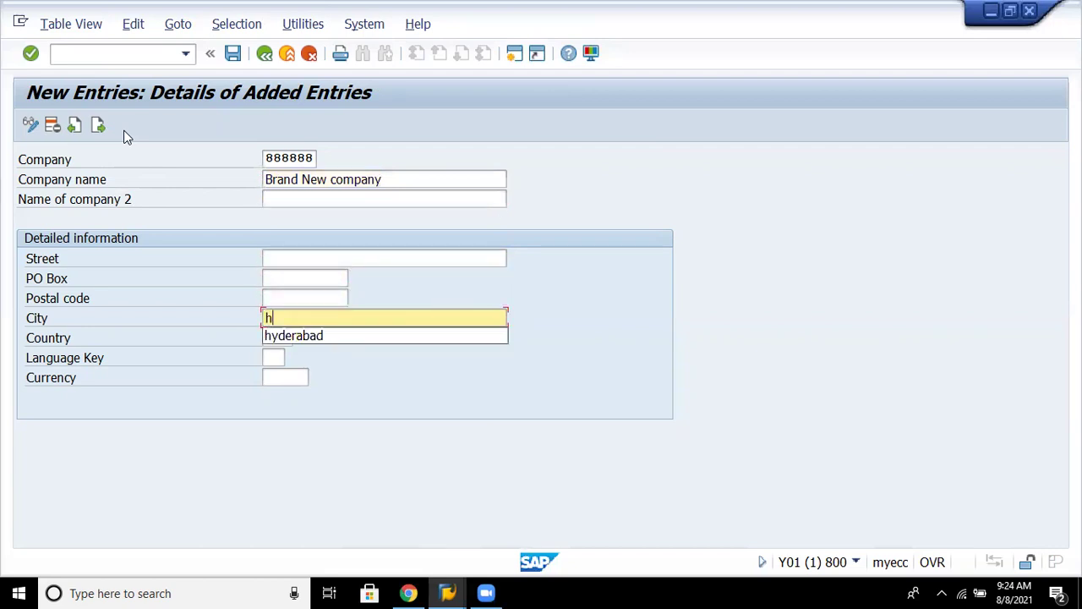
{"action": "type", "text": "yderabad"}
{"action": "key", "text": "Tab"}
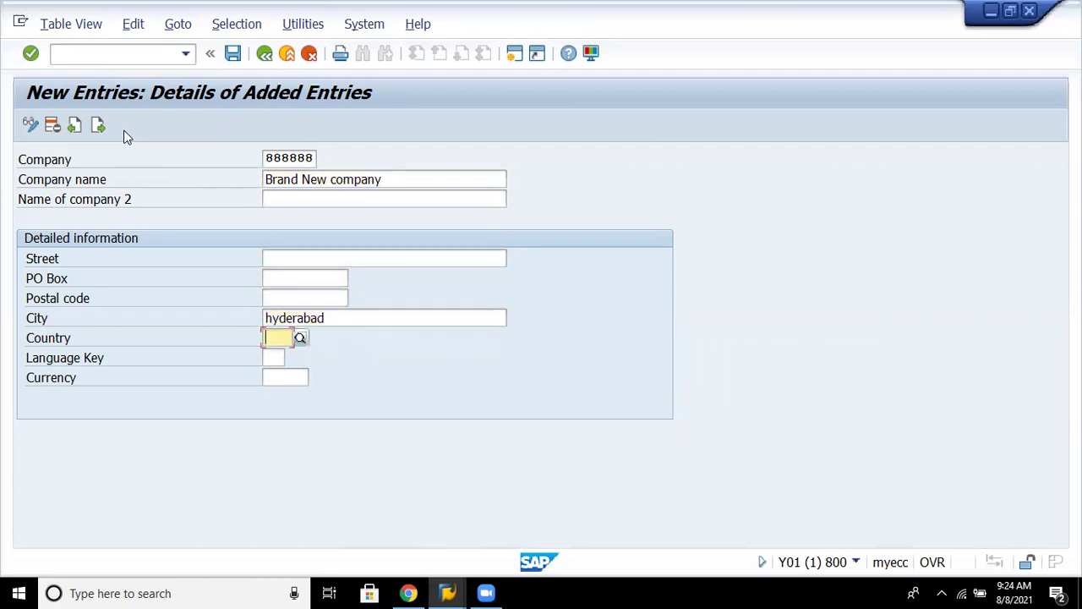
{"action": "type", "text": "in"}
{"action": "key", "text": "Tab"}
{"action": "type", "text": "en"}
{"action": "key", "text": "Tab"}
{"action": "type", "text": "in"}
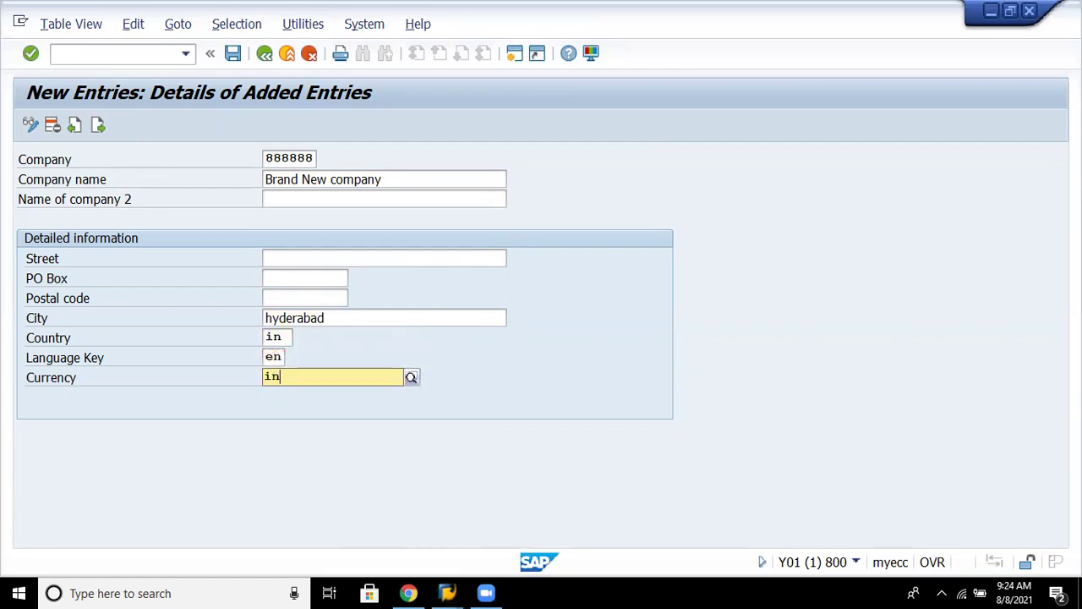
{"action": "type", "text": "r"}
{"action": "key", "text": "Return"}
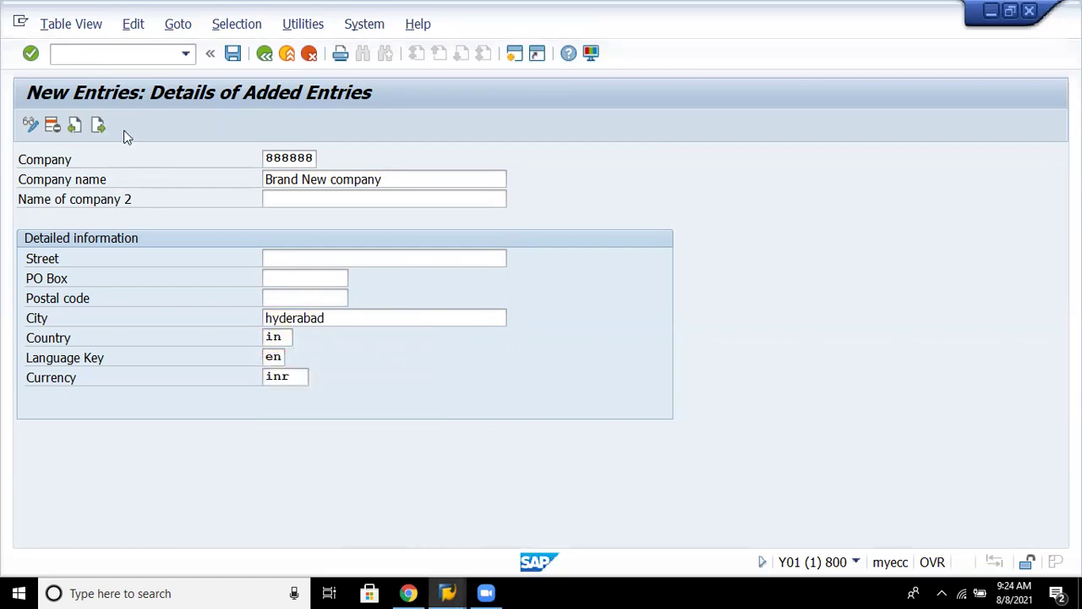
Save the company entry to a new customizing request with the short description "Brand New company".
{"action": "key", "text": "Return"}
{"action": "key", "text": "ctrl+s"}
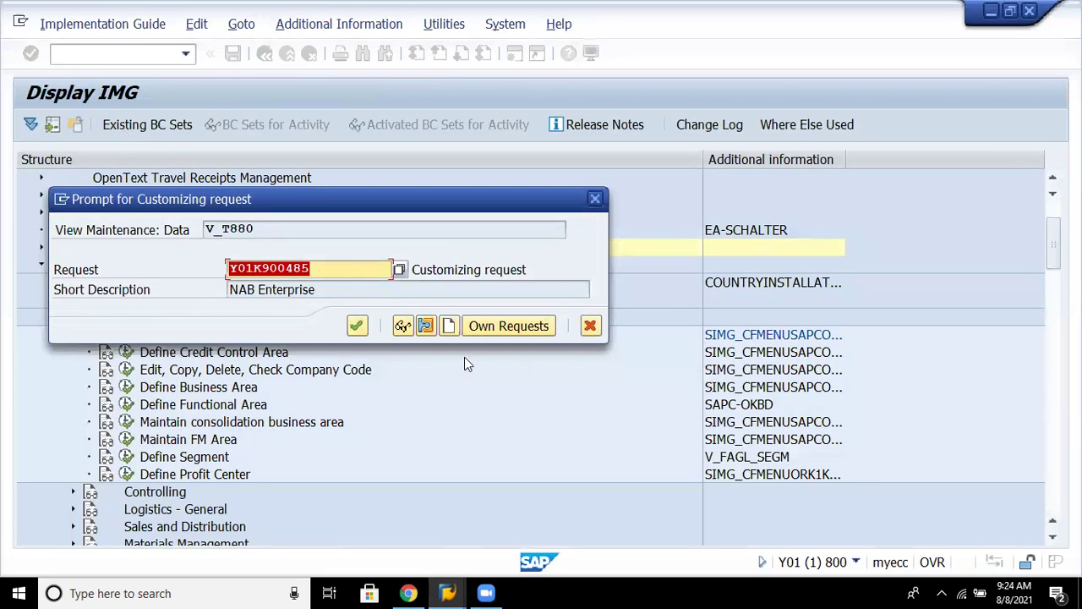
{"action": "left_click", "coordinate": [449, 325]}
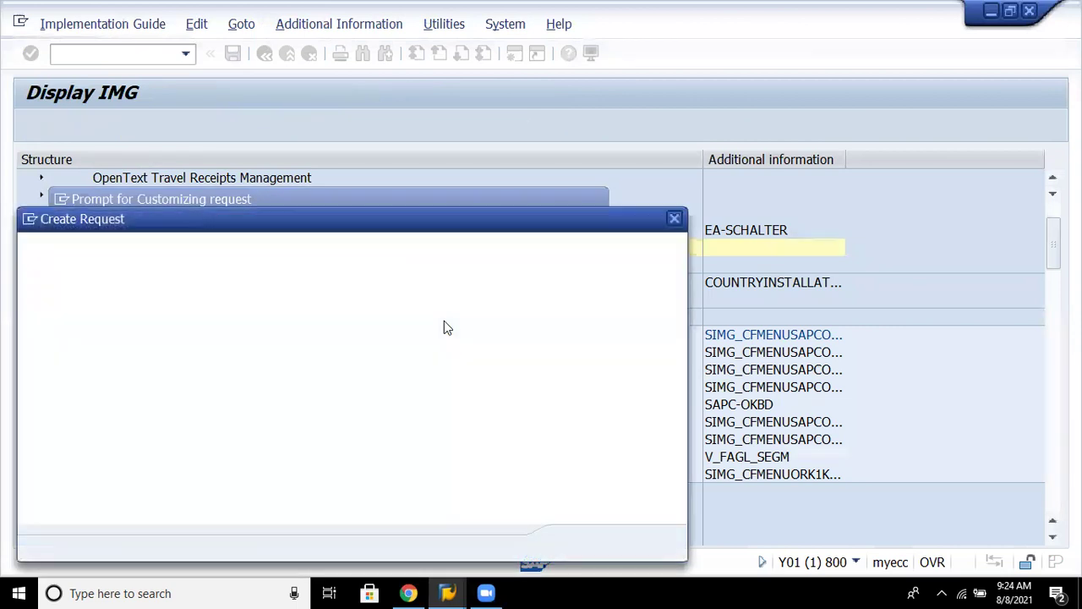
{"action": "type", "text": "Bran"}
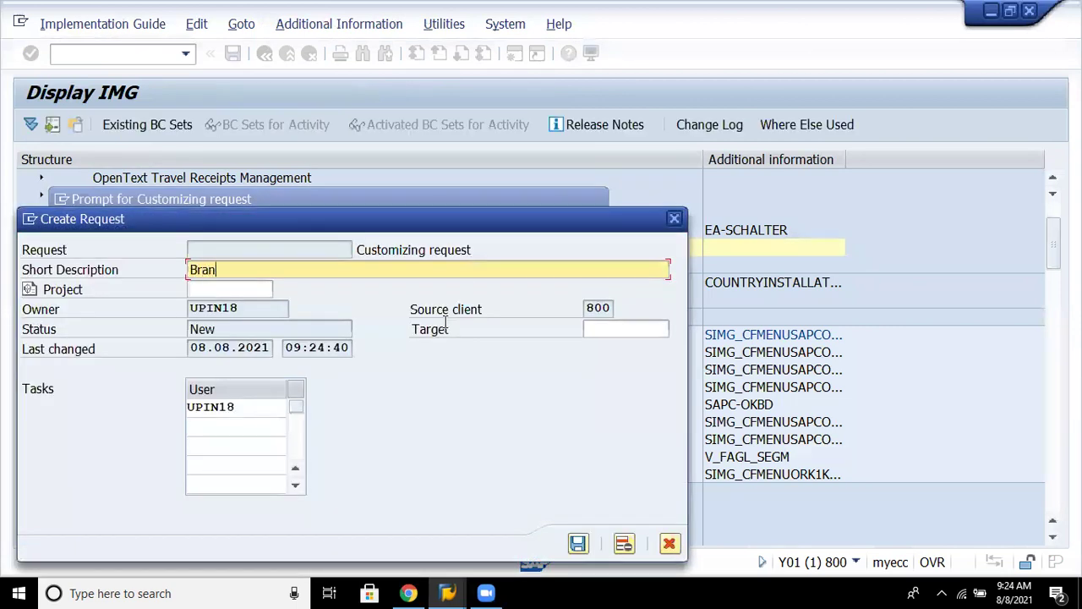
{"action": "type", "text": "d New company"}
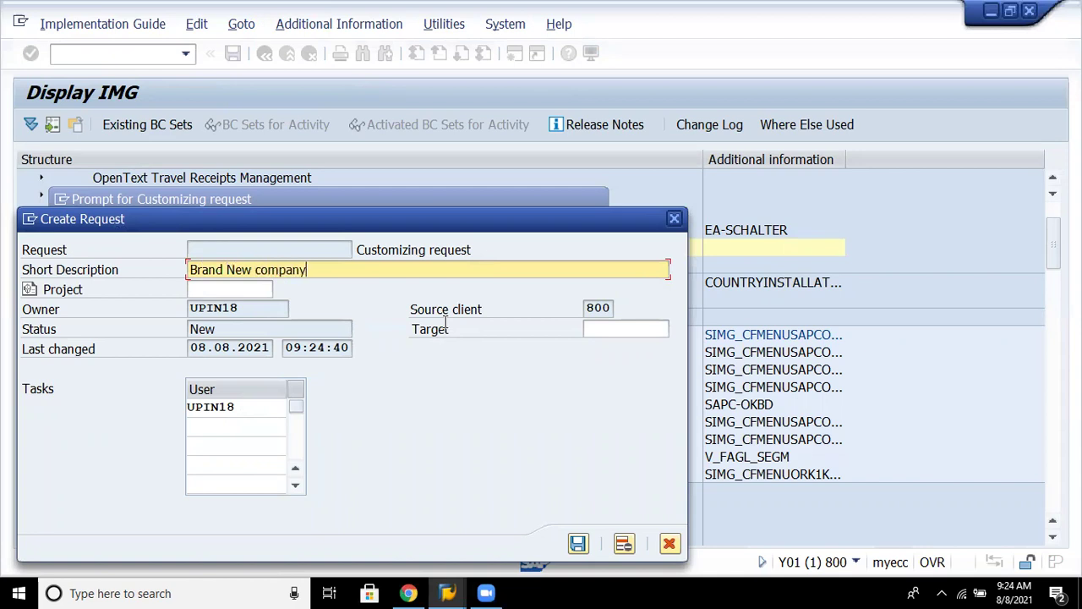
{"action": "key", "text": "Return"}
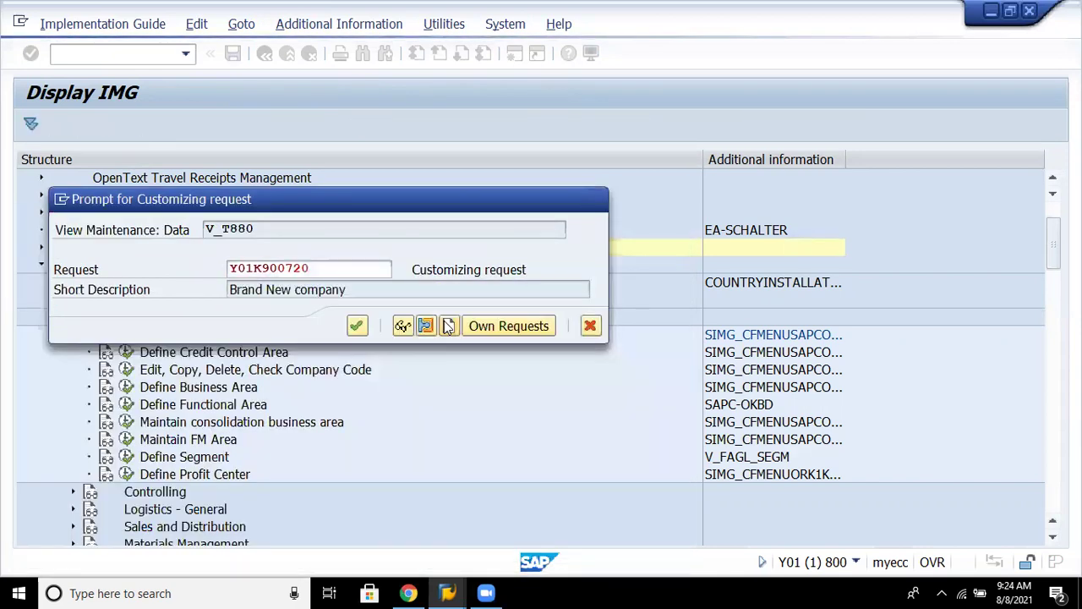
{"action": "key", "text": "Return"}
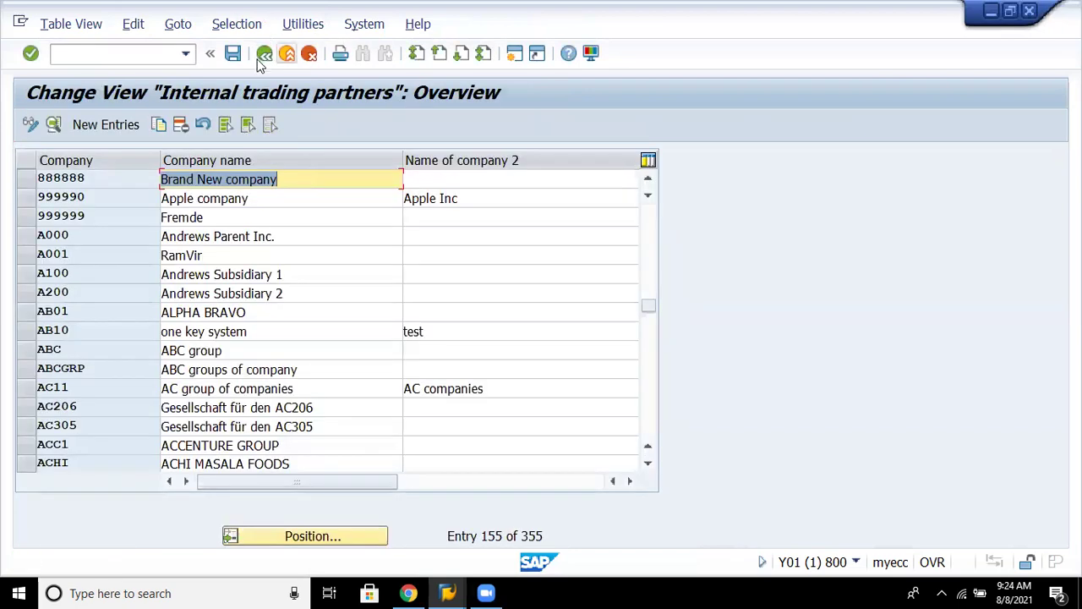
Execute Define Credit Control Area and save a new credit control area 8888 with currency inr, update 000012 and FY variant V3.
{"action": "key", "text": "F3"}
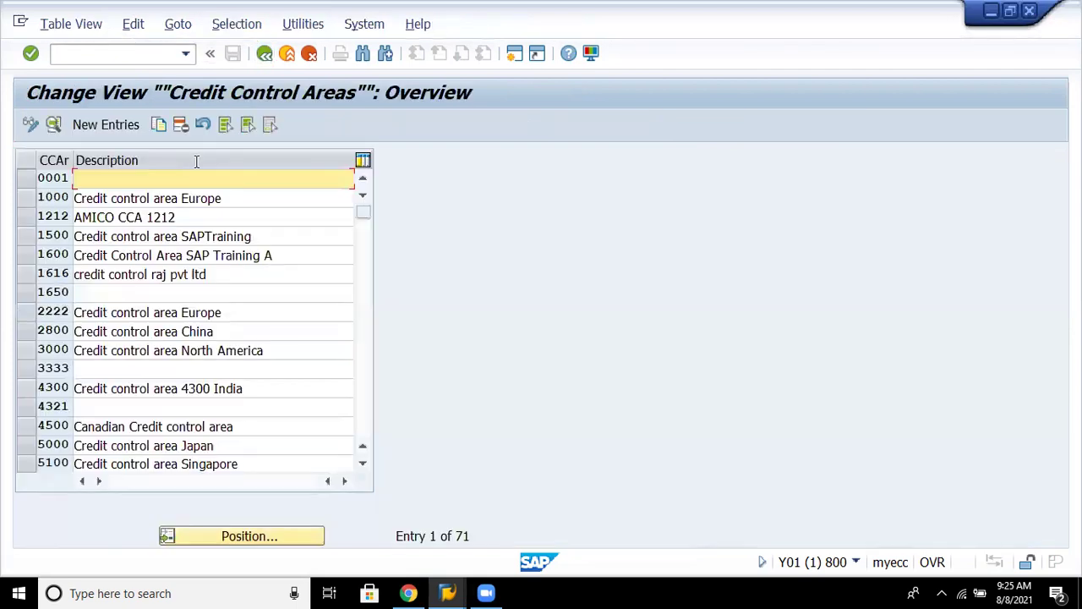
{"action": "key", "text": "F5"}
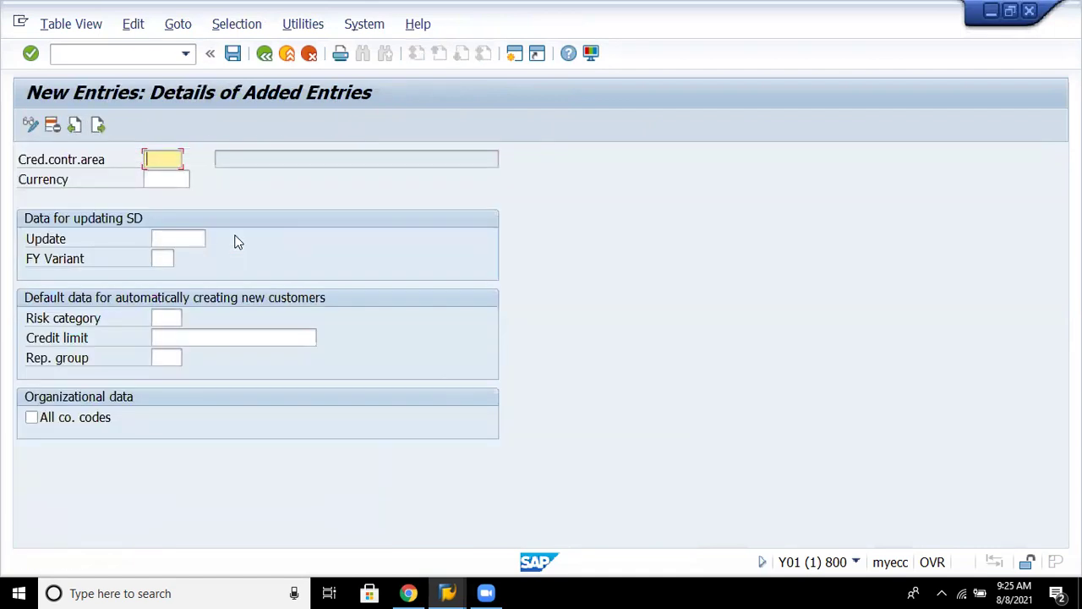
{"action": "key", "text": "Tab"}
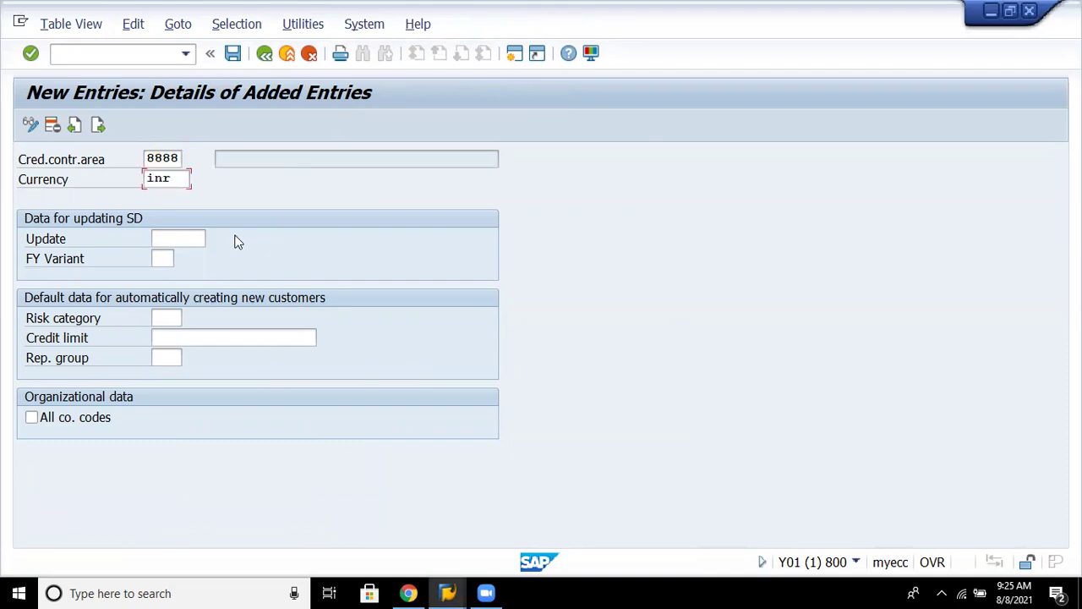
{"action": "key", "text": "Tab"}
{"action": "type", "text": "000012"}
{"action": "key", "text": "Tab"}
{"action": "type", "text": "V3"}
{"action": "key", "text": "Return"}
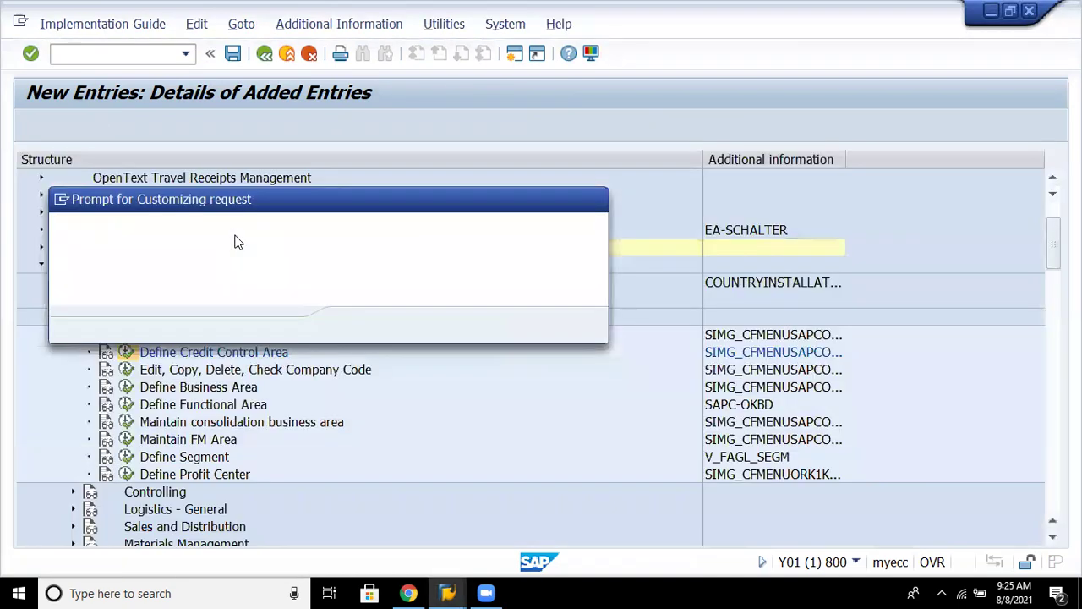
{"action": "key", "text": "Return"}
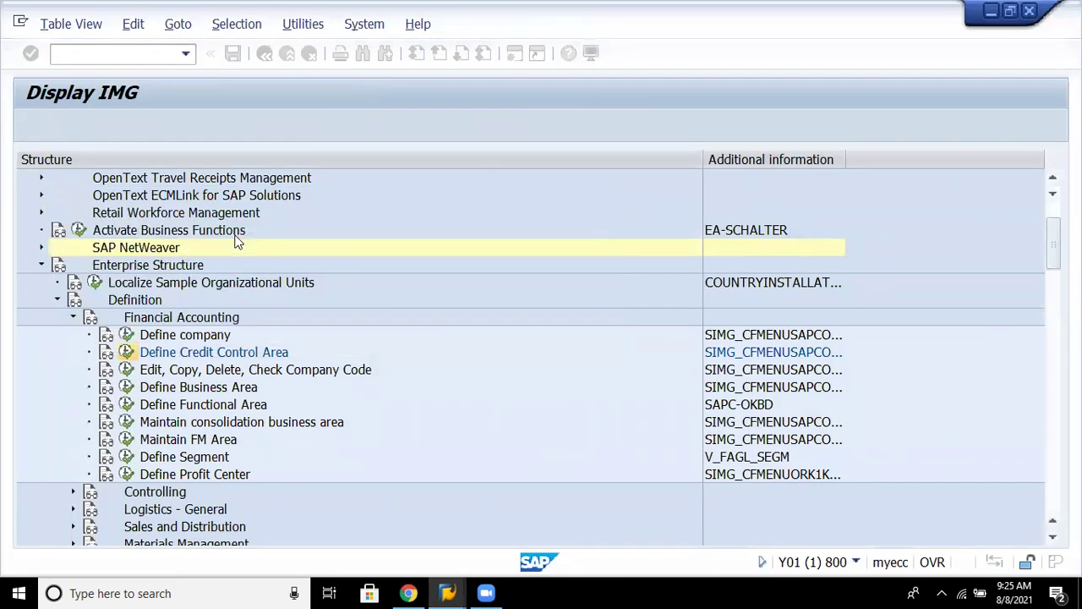
Open the details of credit control area 8888, set its currency to INR and save.
{"action": "left_click", "coordinate": [265, 53]}
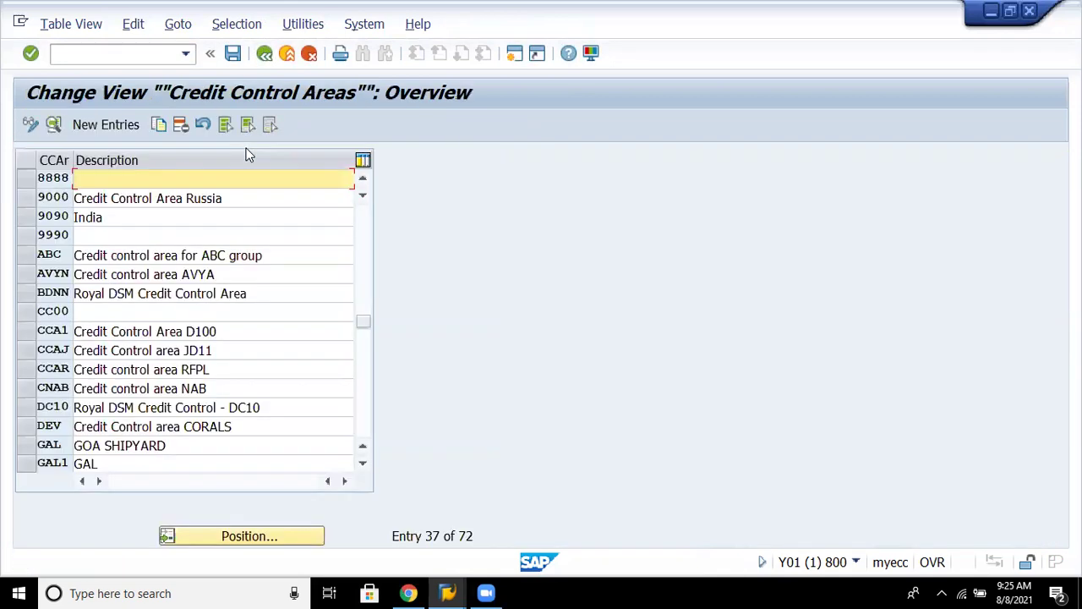
{"action": "double_click", "coordinate": [177, 183]}
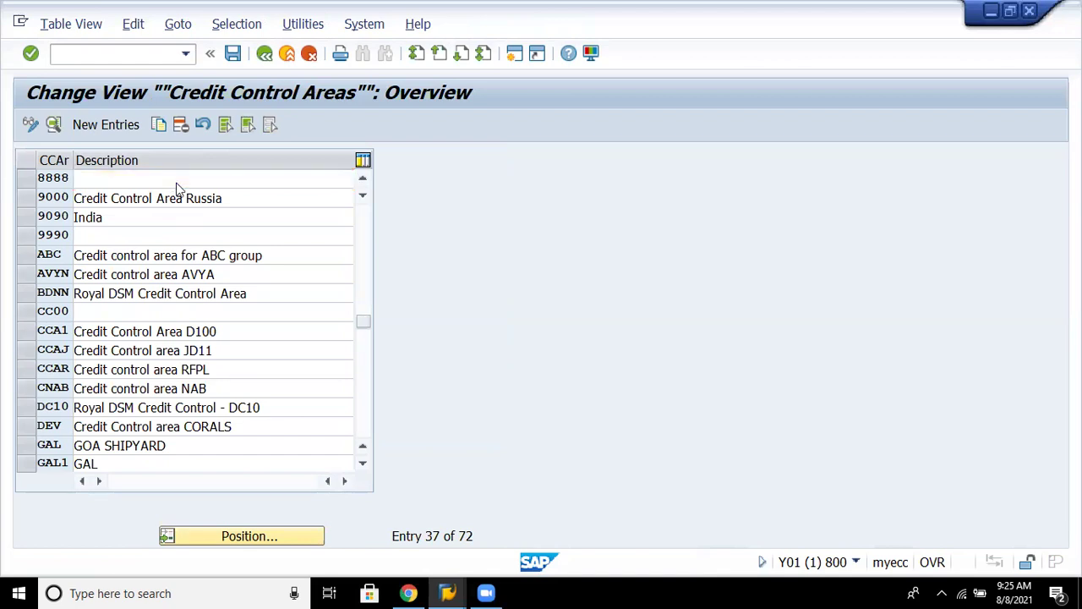
{"action": "type", "text": "inr"}
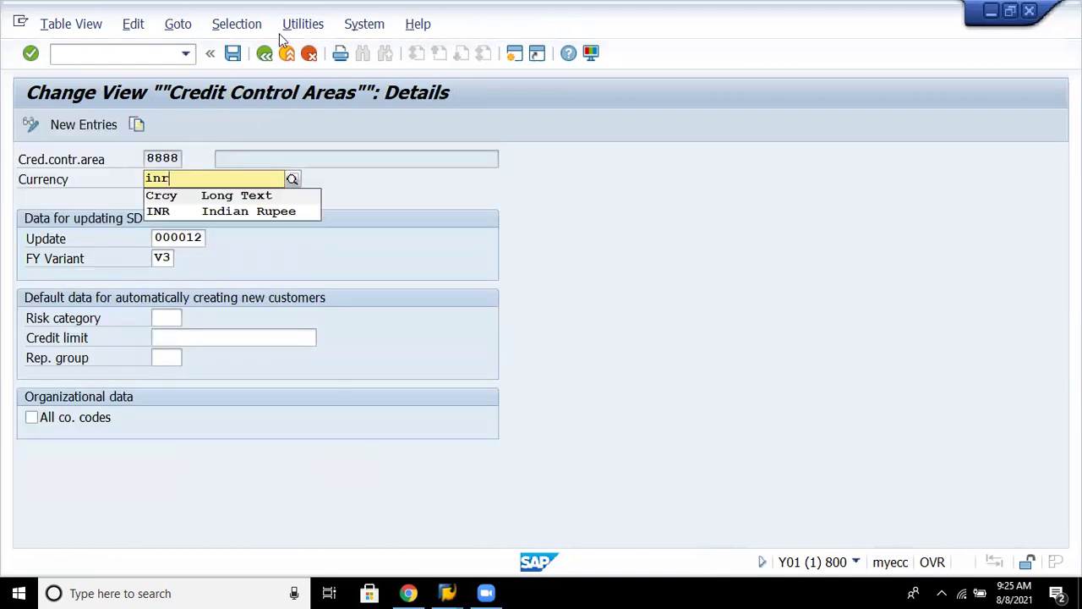
{"action": "left_click", "coordinate": [238, 211]}
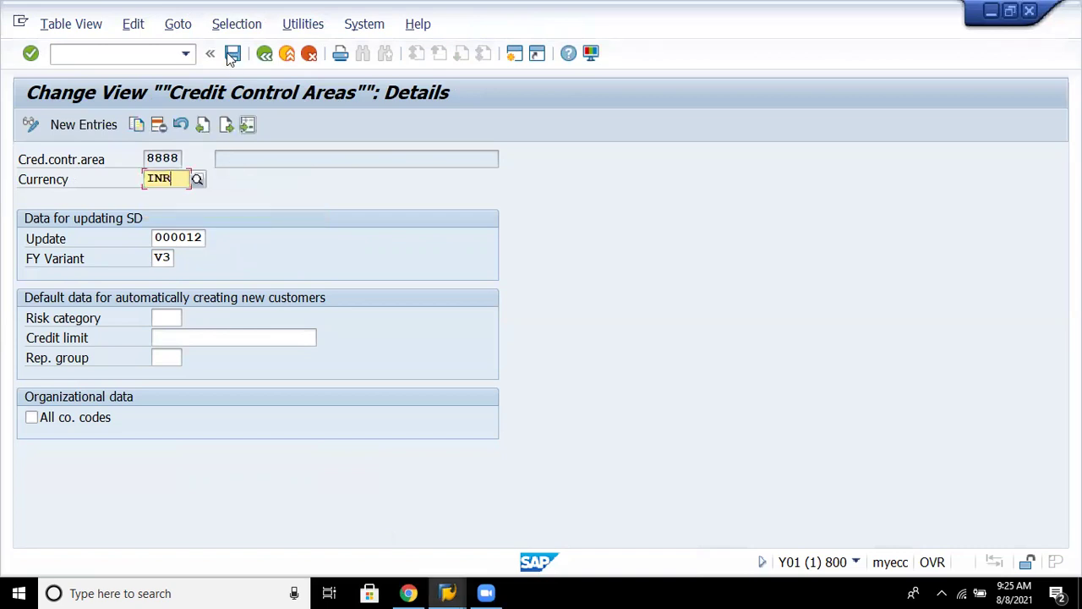
{"action": "key", "text": "ctrl+s"}
{"action": "left_click", "coordinate": [265, 54]}
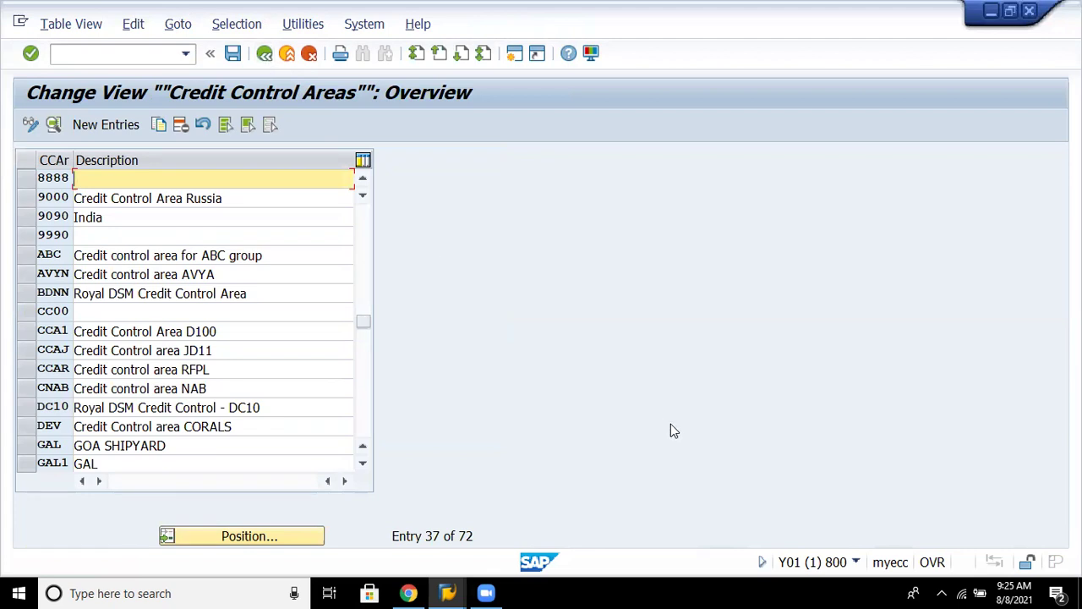
Return to the IMG structure, execute the Edit Company Code Data activity and start a new company code entry.
{"action": "left_click", "coordinate": [265, 54]}
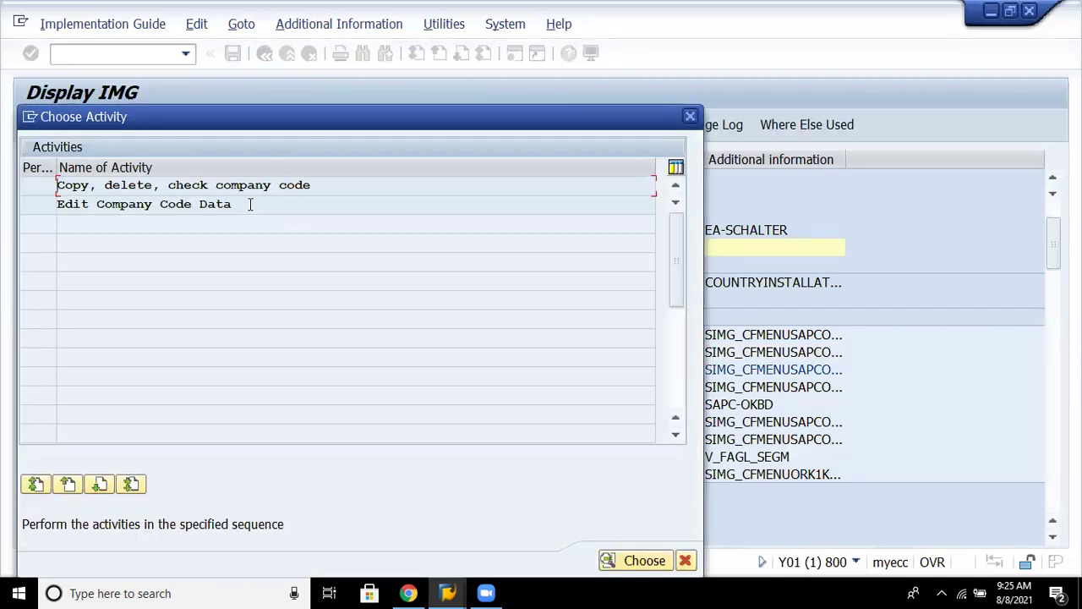
{"action": "left_click", "coordinate": [250, 210]}
{"action": "double_click", "coordinate": [250, 210]}
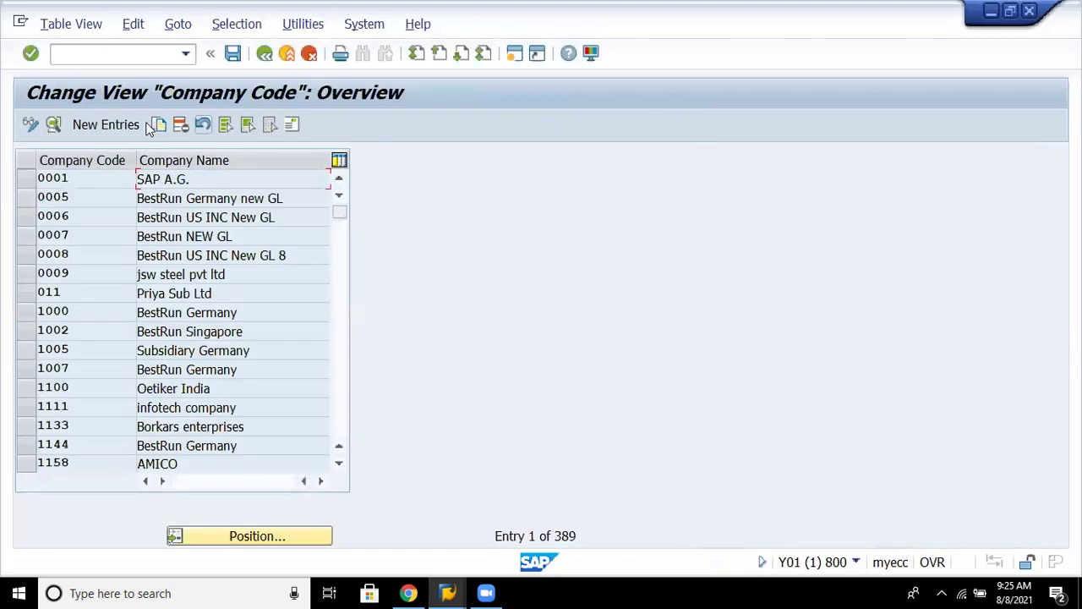
{"action": "left_click", "coordinate": [123, 124]}
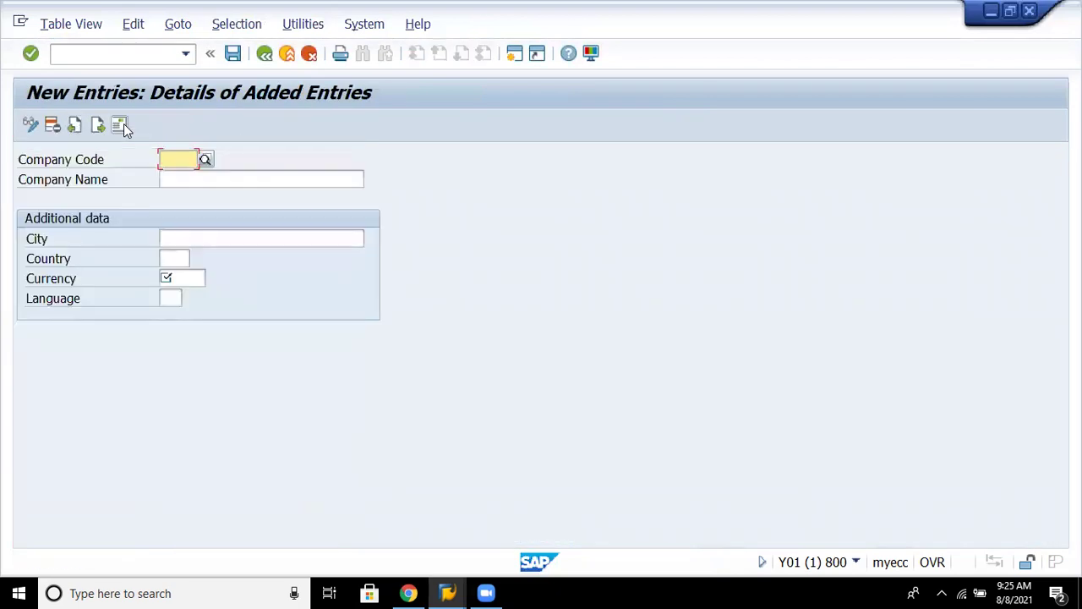
Enter company code 8888 with the company name "company code - Brand New".
{"action": "type", "text": "8888"}
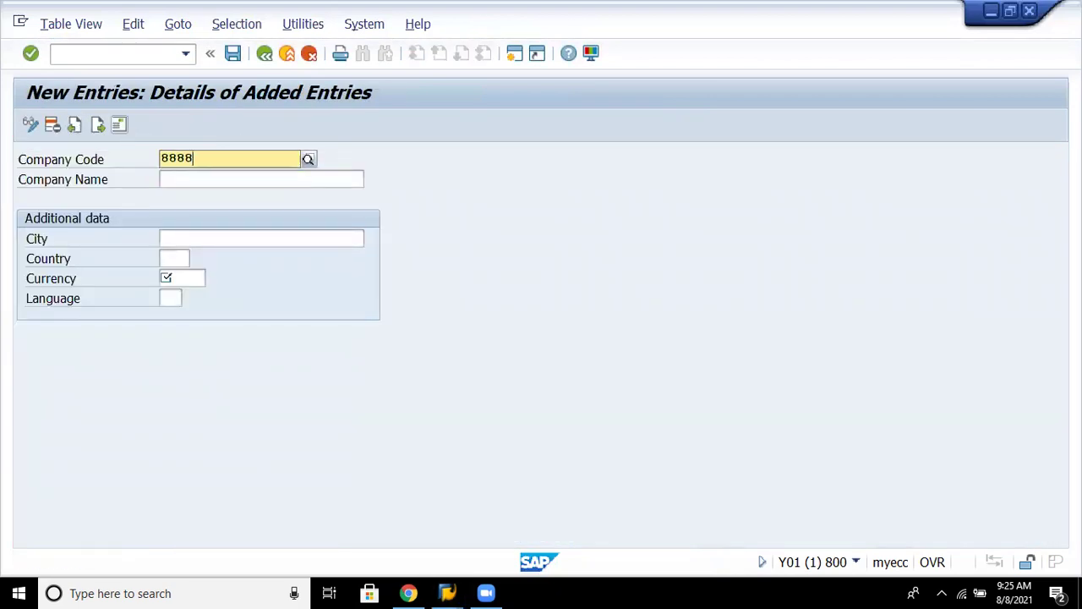
{"action": "key", "text": "Tab"}
{"action": "type", "text": "c"}
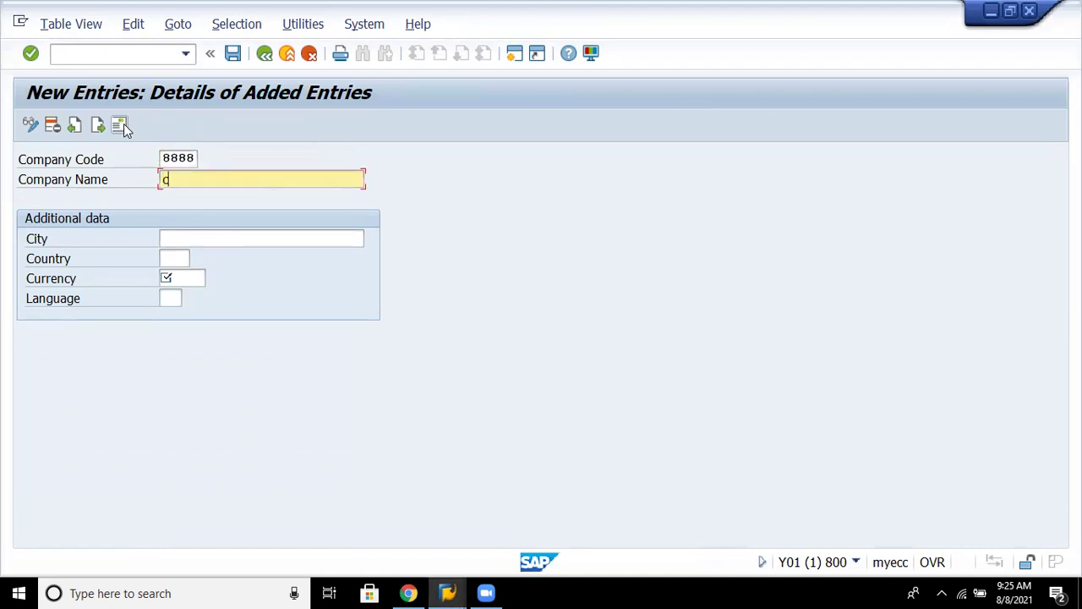
{"action": "type", "text": "o"}
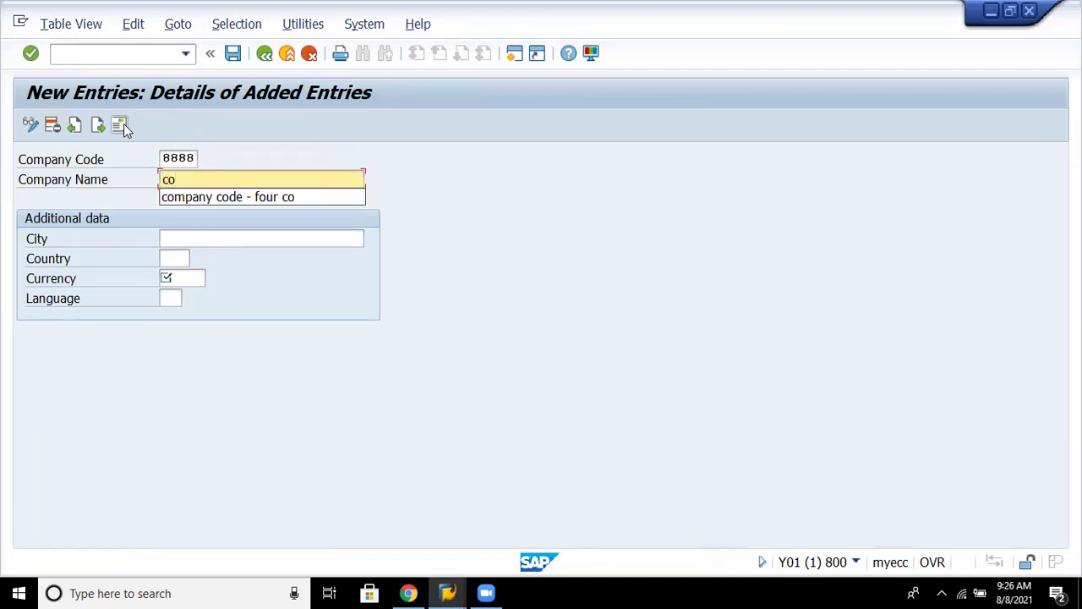
{"action": "key", "text": "Tab"}
{"action": "key", "text": "Return"}
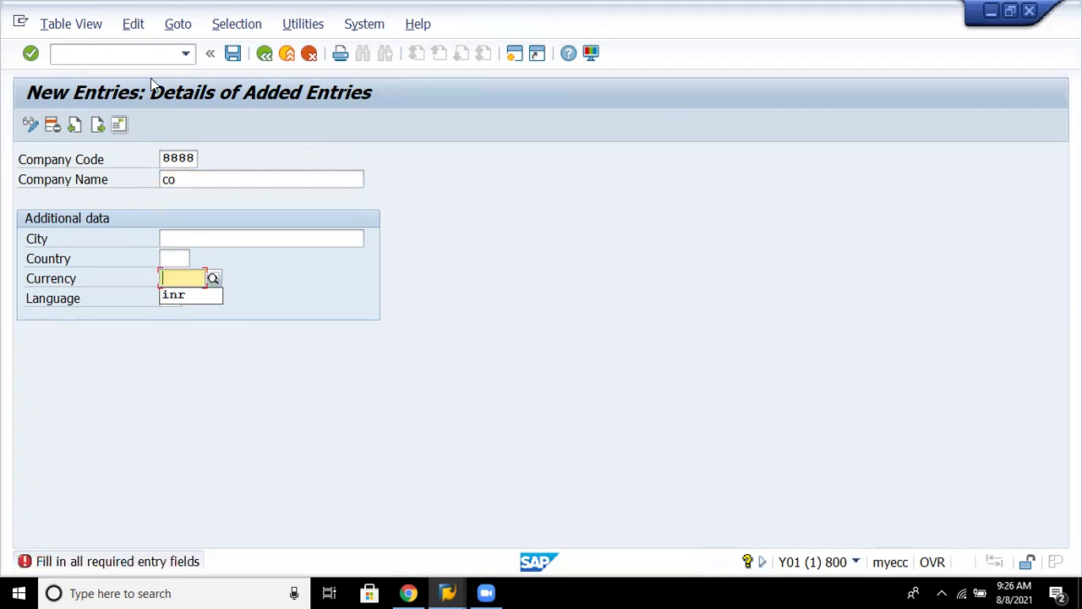
{"action": "left_click", "coordinate": [195, 186]}
{"action": "type", "text": "m"}
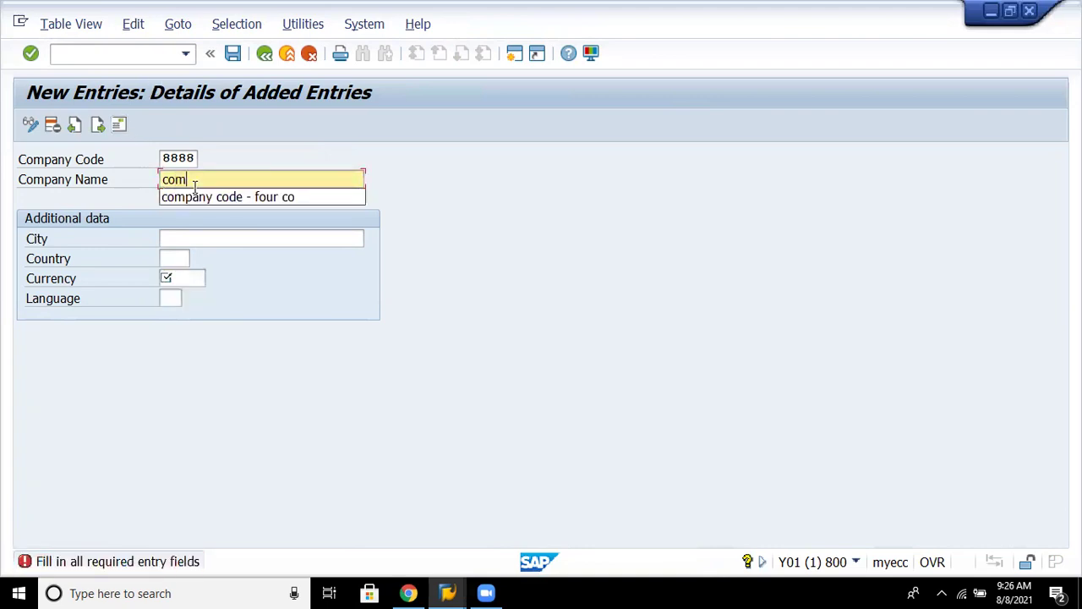
{"action": "key", "text": "Down"}
{"action": "key", "text": "Return"}
{"action": "key", "text": "BackSpace"}
{"action": "key", "text": "BackSpace"}
{"action": "key", "text": "BackSpace"}
{"action": "key", "text": "BackSpace"}
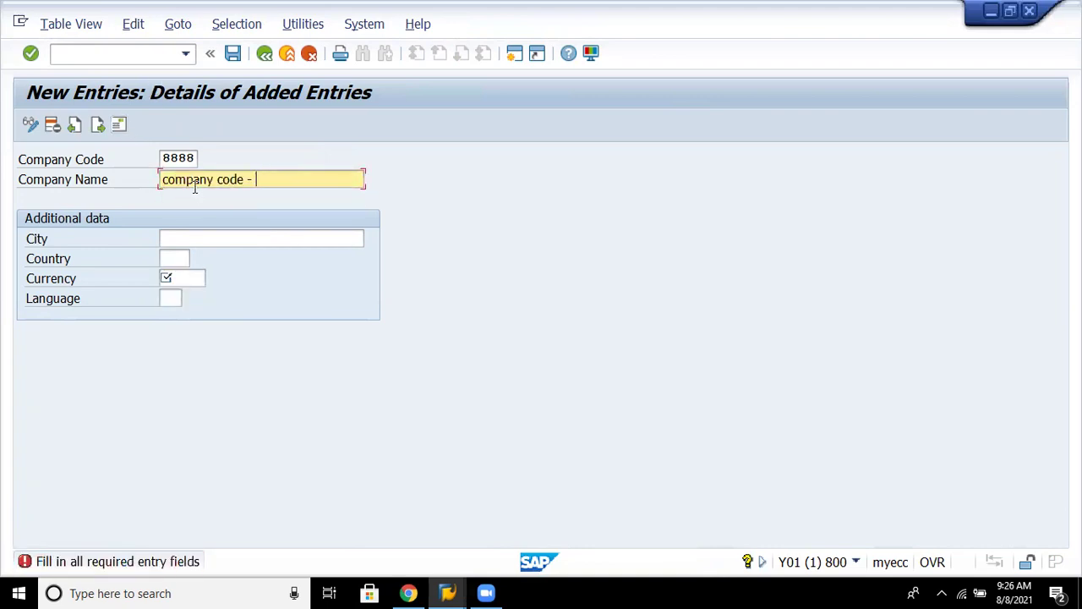
{"action": "type", "text": "Brand New"}
{"action": "key", "text": "Tab"}
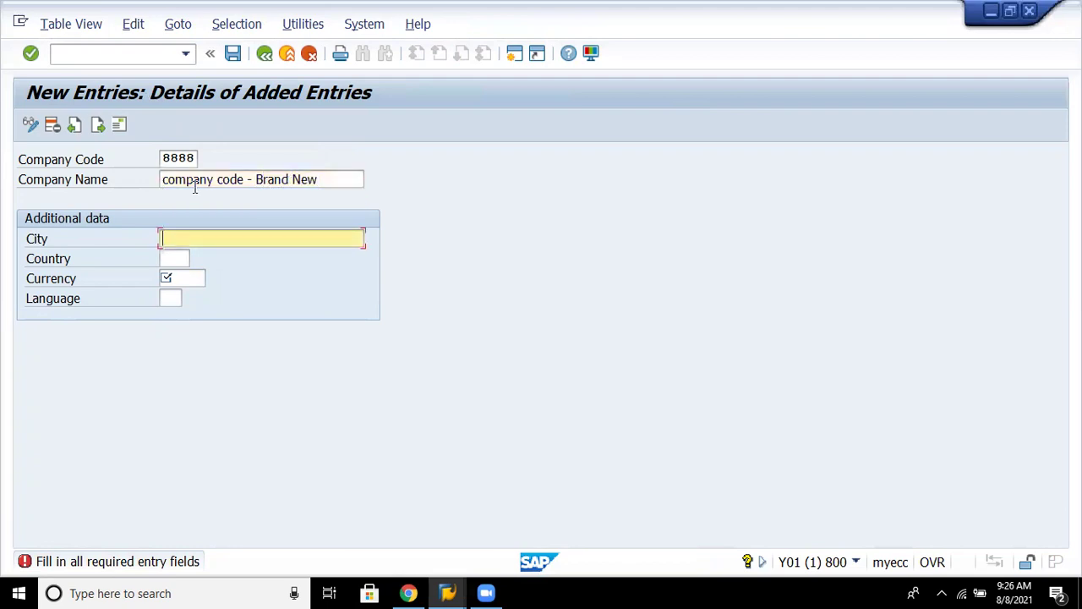
Fill in the company code's additional data with city hyderabad, country in, currency inr and language en.
{"action": "type", "text": "hy"}
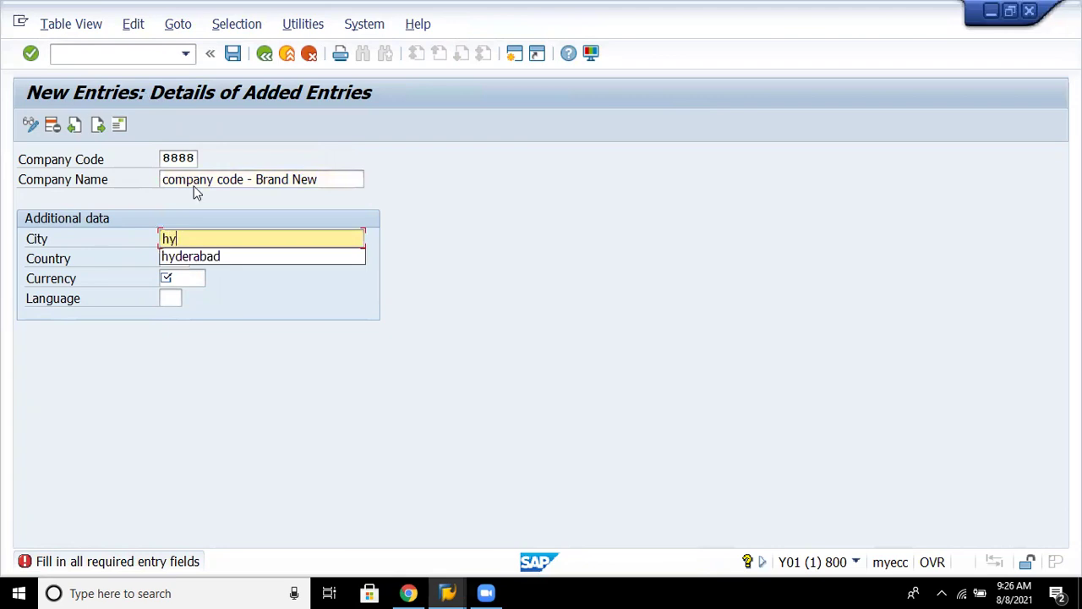
{"action": "type", "text": "derabad"}
{"action": "key", "text": "Tab"}
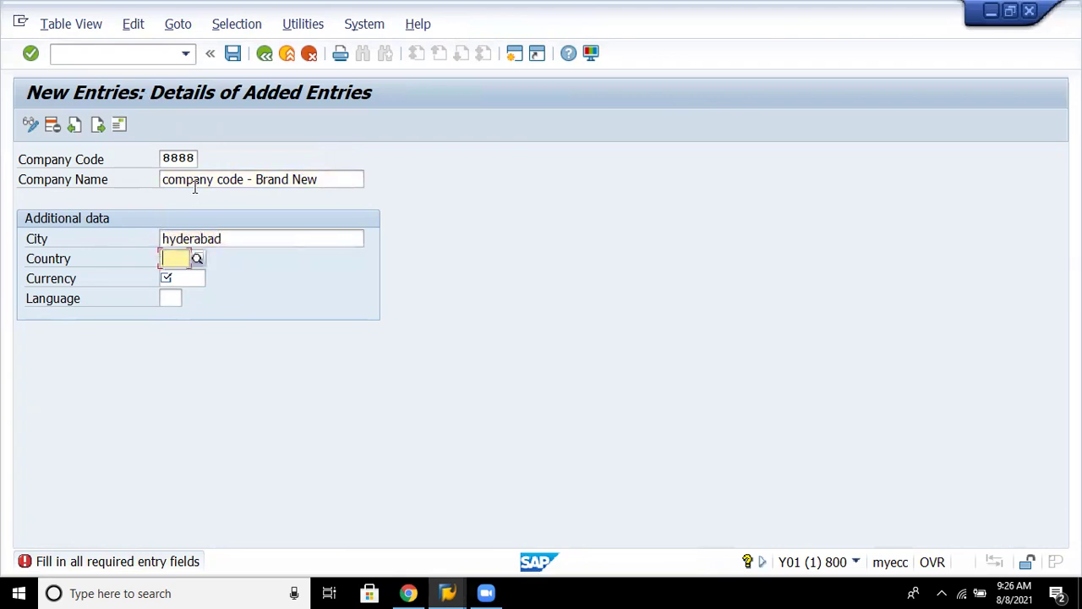
{"action": "type", "text": "in"}
{"action": "key", "text": "Tab"}
{"action": "type", "text": "in"}
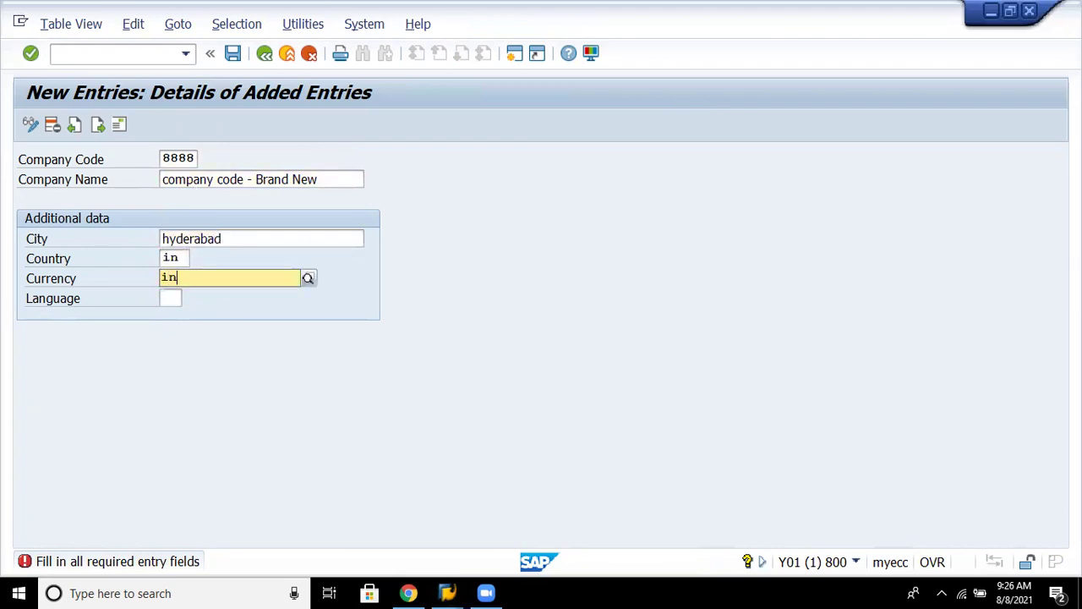
{"action": "type", "text": "r"}
{"action": "key", "text": "Tab"}
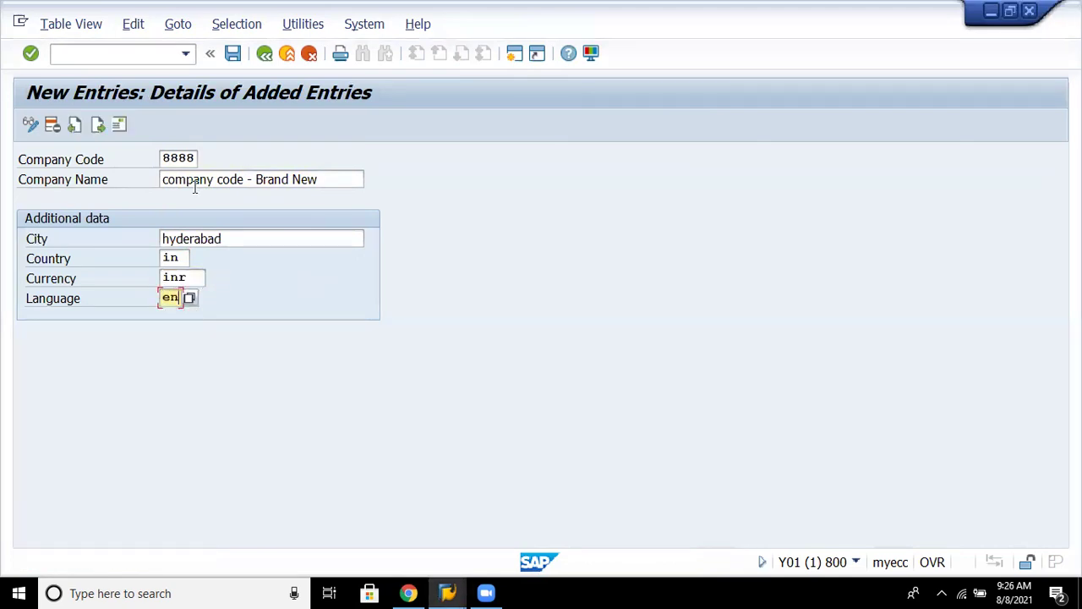
Try to save the company code 8888 entry, acknowledging the currency and variant warnings, and cancel the entry maintenance.
{"action": "left_click", "coordinate": [232, 52]}
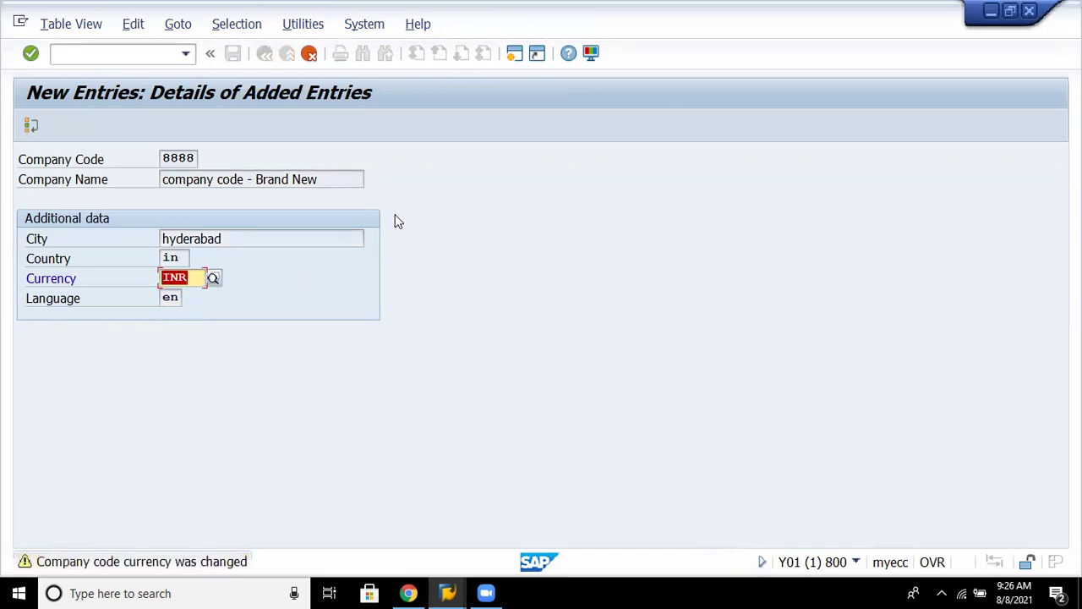
{"action": "key", "text": "Return"}
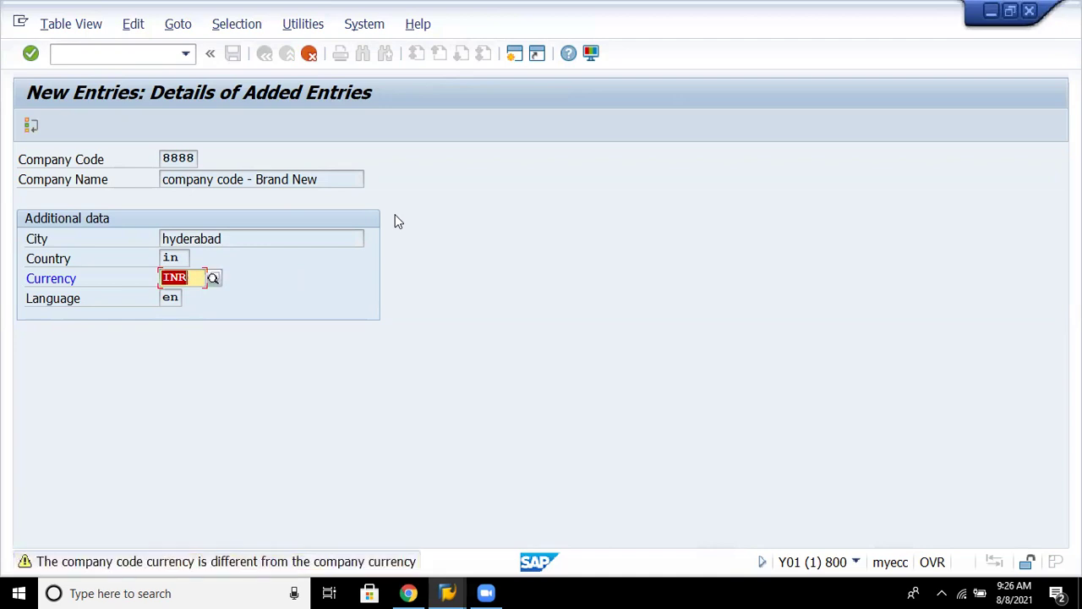
{"action": "key", "text": "Return"}
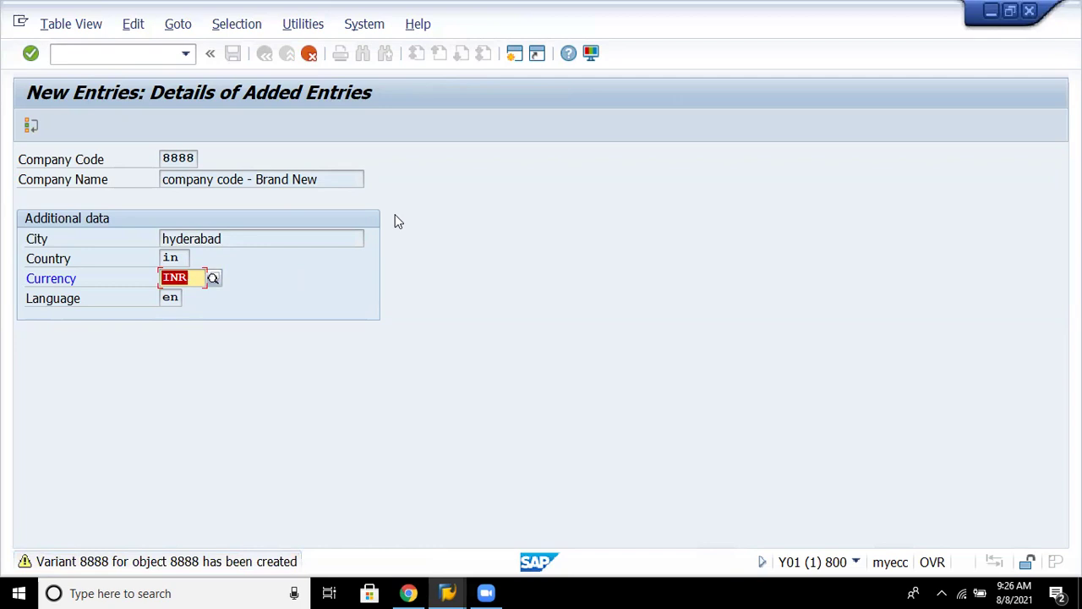
{"action": "key", "text": "Return"}
{"action": "key", "text": "Return"}
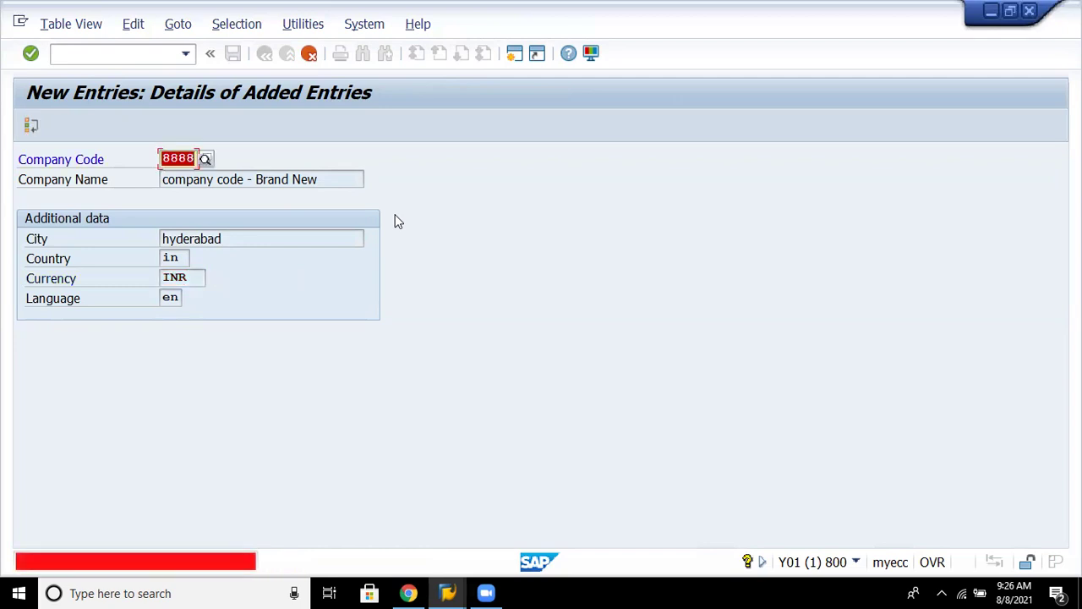
{"action": "left_click", "coordinate": [310, 53]}
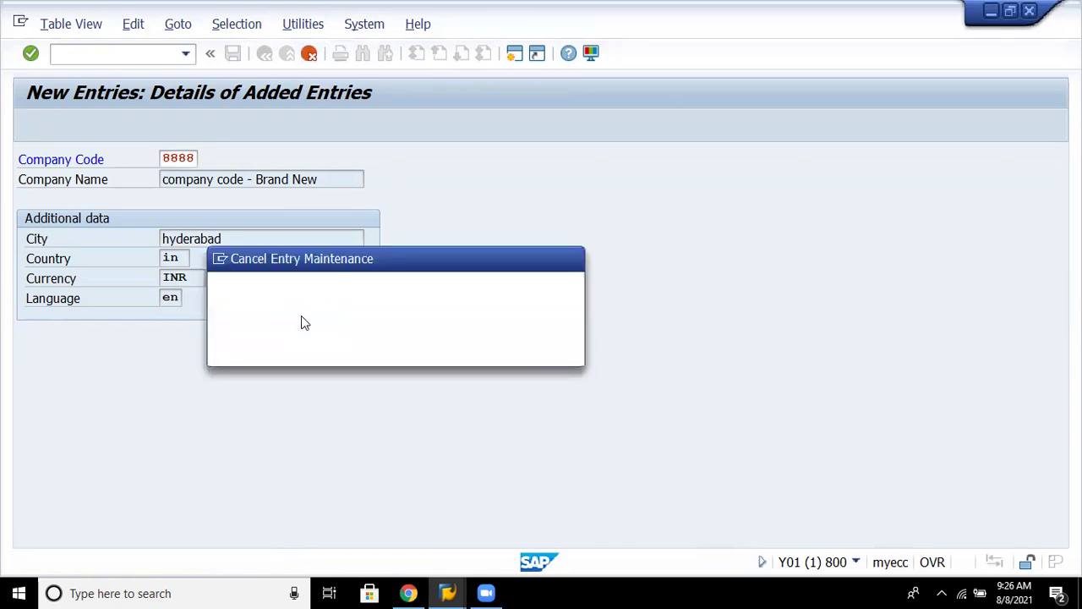
{"action": "left_click", "coordinate": [306, 349]}
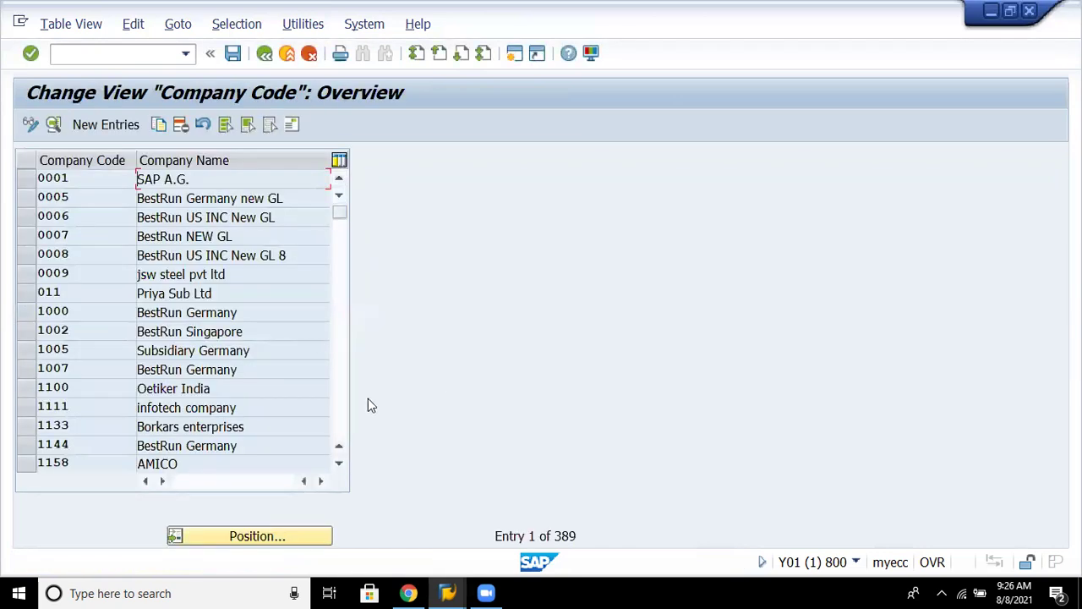
Look through the company code overview to check whether code 8888 is already in use.
{"action": "left_click", "coordinate": [340, 466]}
{"action": "left_click", "coordinate": [340, 466]}
{"action": "left_click", "coordinate": [340, 465]}
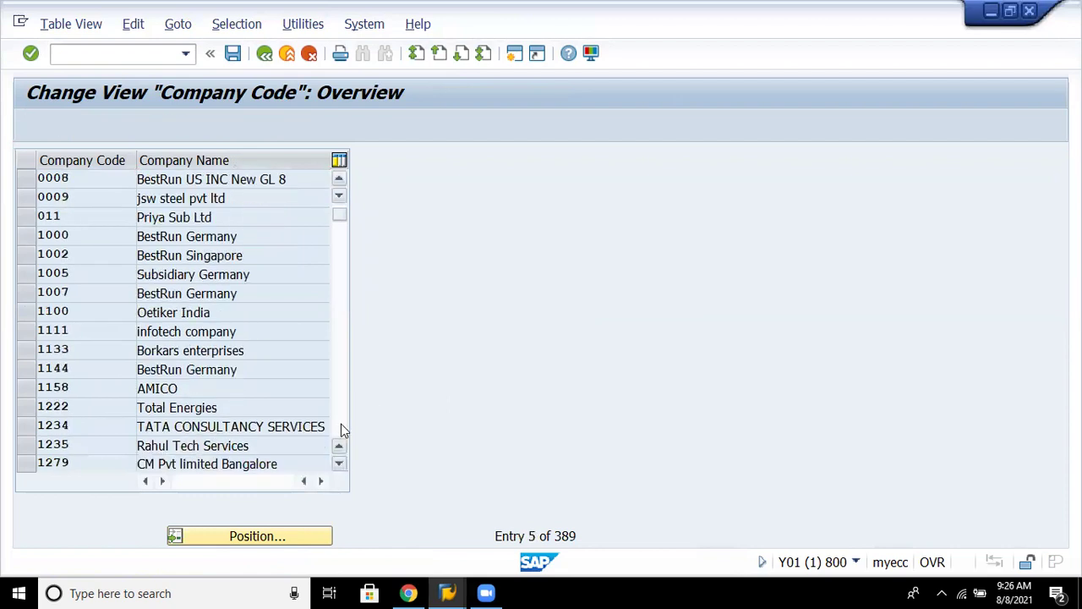
{"action": "left_click", "coordinate": [340, 422]}
{"action": "left_click", "coordinate": [341, 422]}
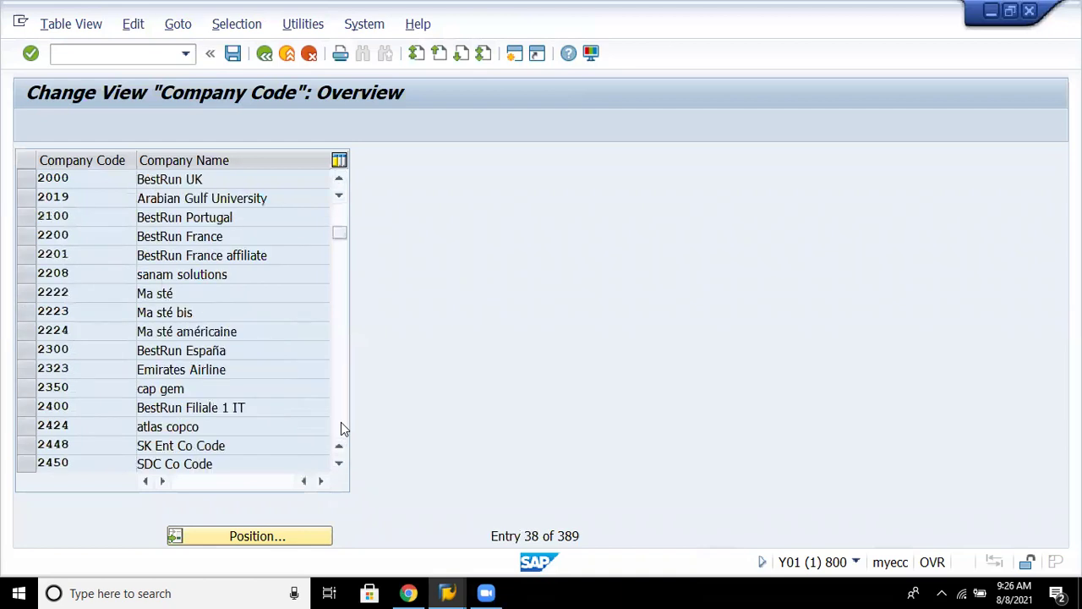
{"action": "left_click", "coordinate": [341, 422]}
{"action": "left_click", "coordinate": [340, 422]}
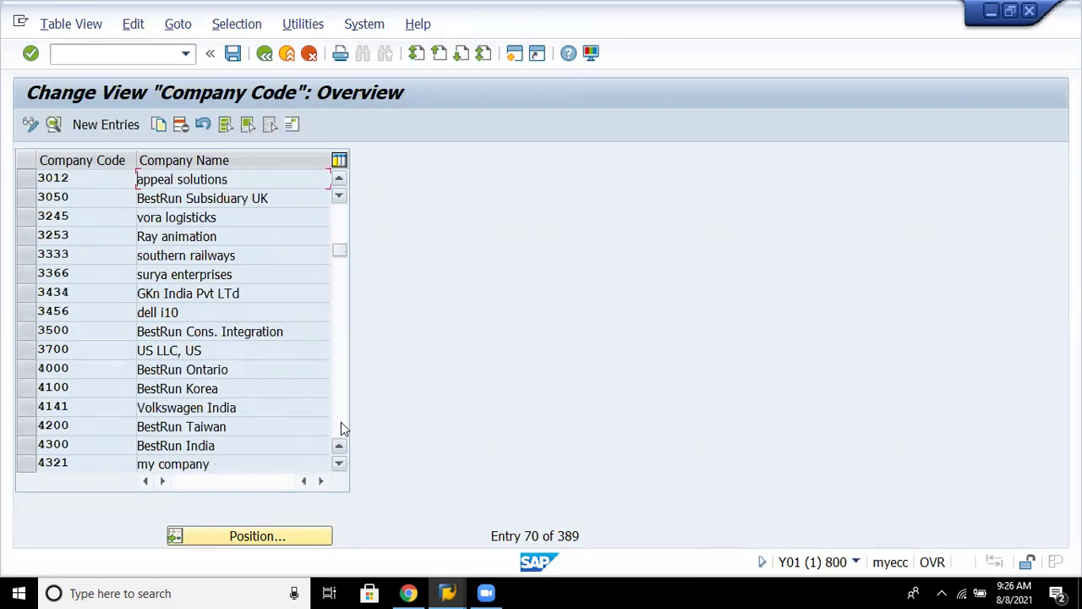
{"action": "left_click", "coordinate": [339, 422]}
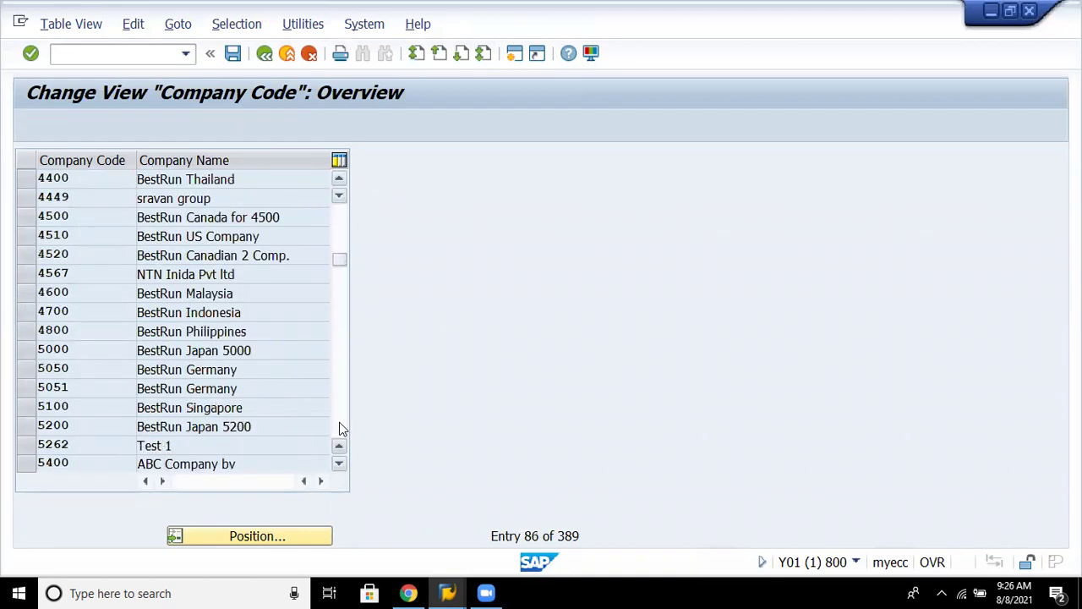
{"action": "left_click", "coordinate": [339, 422]}
{"action": "left_click", "coordinate": [339, 422]}
{"action": "left_click", "coordinate": [339, 422]}
{"action": "left_click", "coordinate": [339, 421]}
{"action": "left_click", "coordinate": [339, 427]}
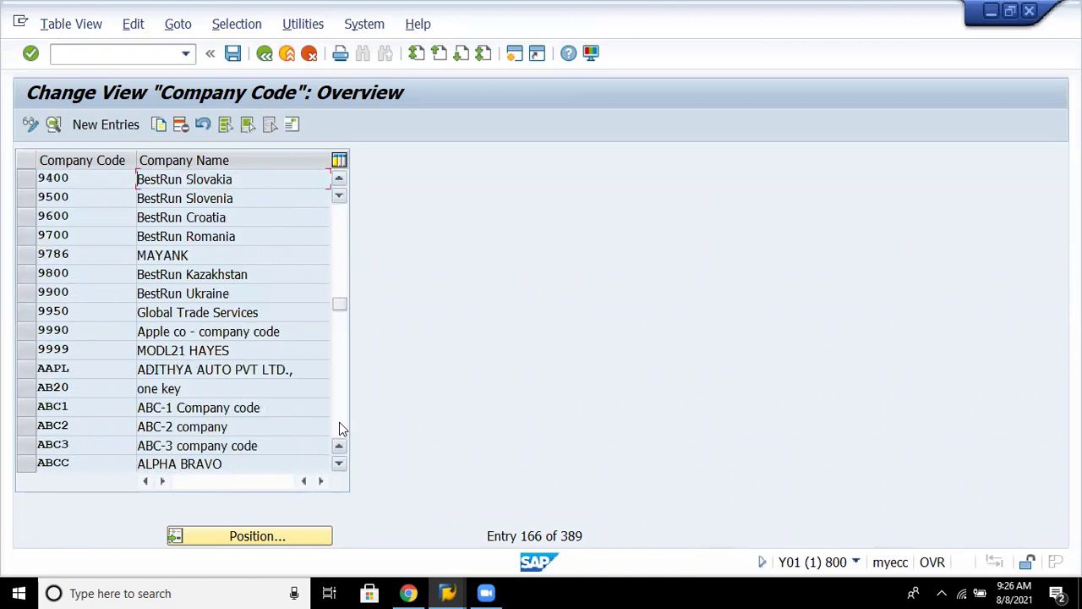
{"action": "left_click", "coordinate": [338, 178]}
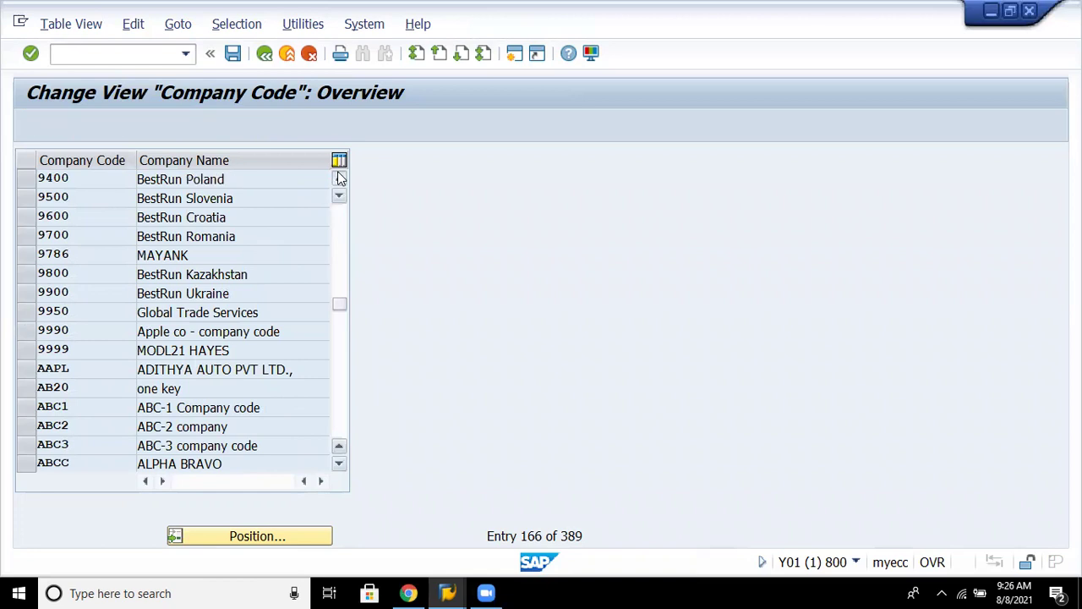
{"action": "left_click", "coordinate": [338, 178]}
{"action": "left_click", "coordinate": [338, 177]}
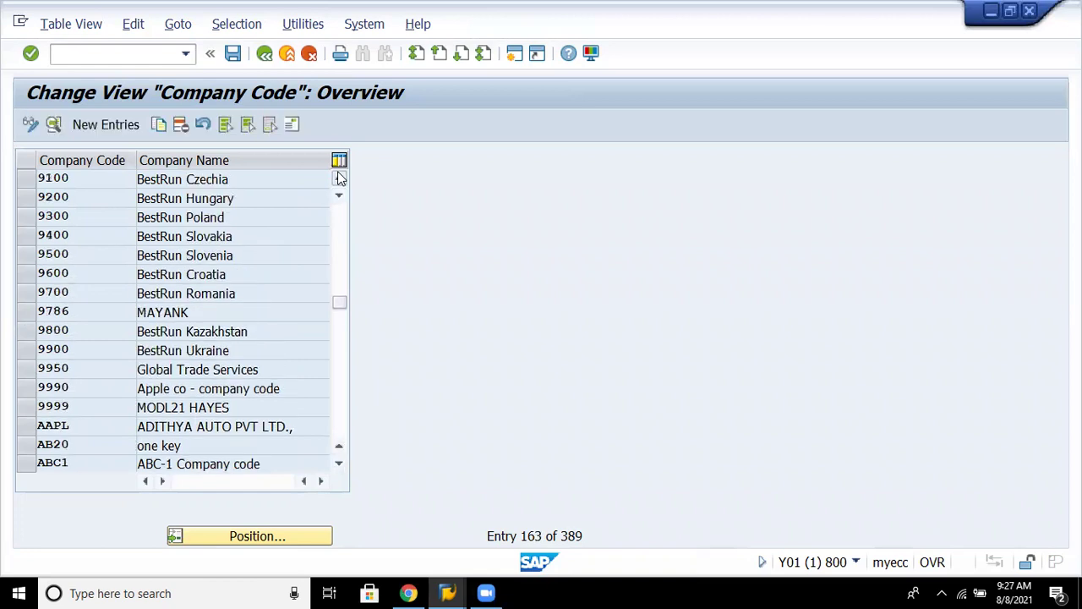
{"action": "left_click", "coordinate": [338, 178]}
{"action": "left_click", "coordinate": [339, 177]}
{"action": "left_click", "coordinate": [338, 178]}
{"action": "left_click", "coordinate": [338, 177]}
{"action": "left_click", "coordinate": [339, 178]}
{"action": "left_click", "coordinate": [338, 178]}
{"action": "left_click", "coordinate": [339, 177]}
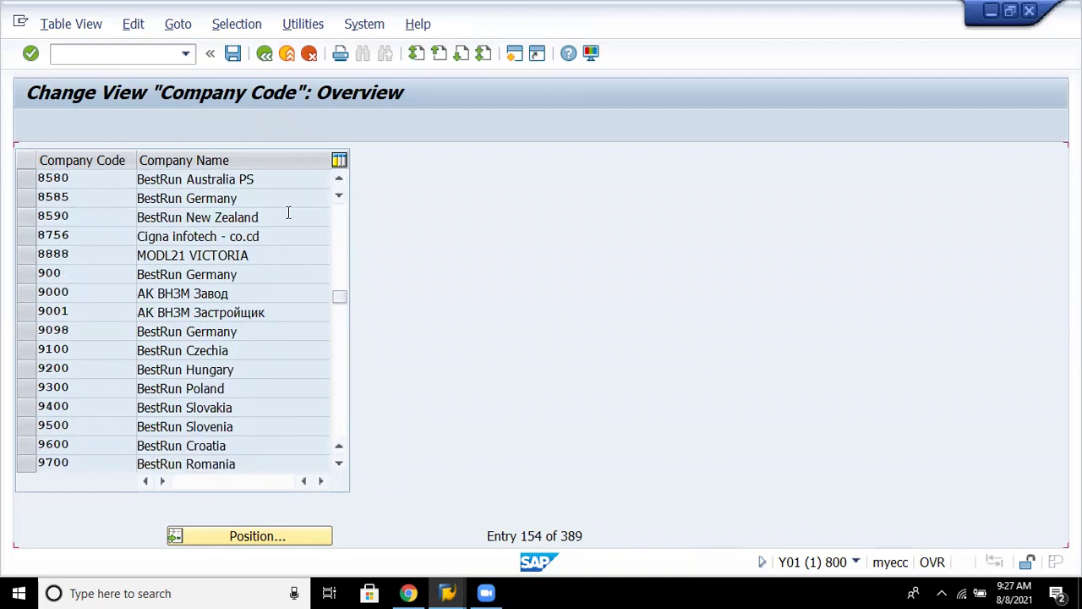
Start a new company code entry with code 8880 and company name "Brand new comapny".
{"action": "left_click", "coordinate": [105, 127]}
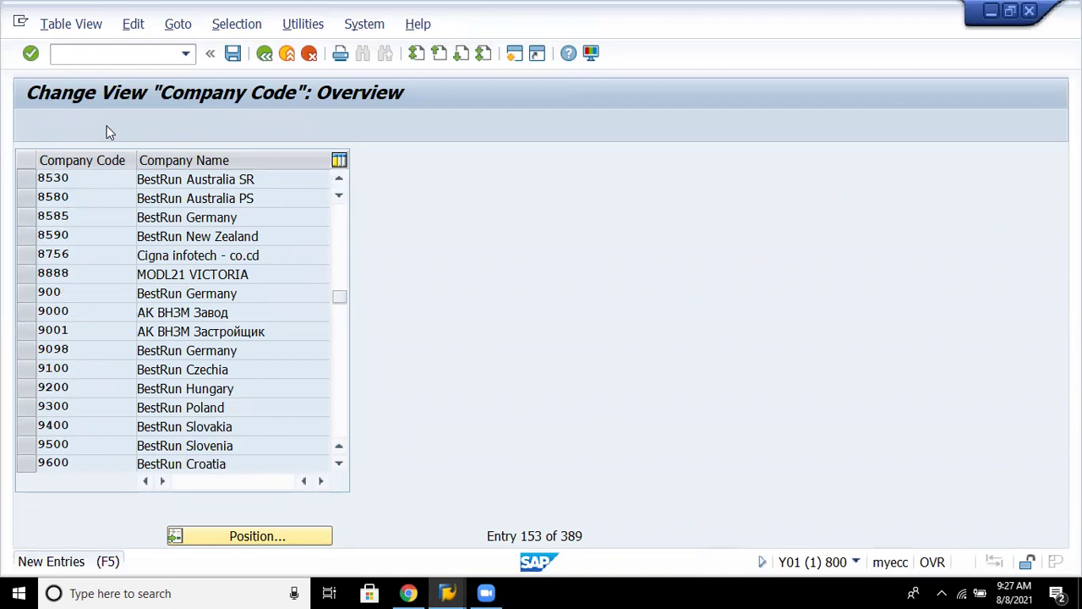
{"action": "type", "text": "8880"}
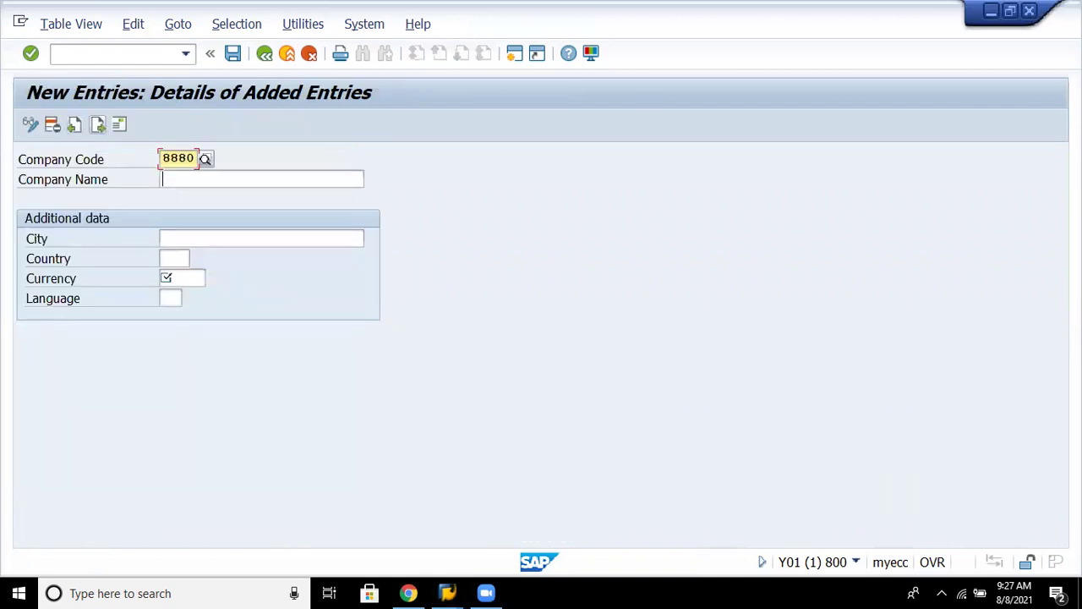
{"action": "key", "text": "Tab"}
{"action": "type", "text": "b"}
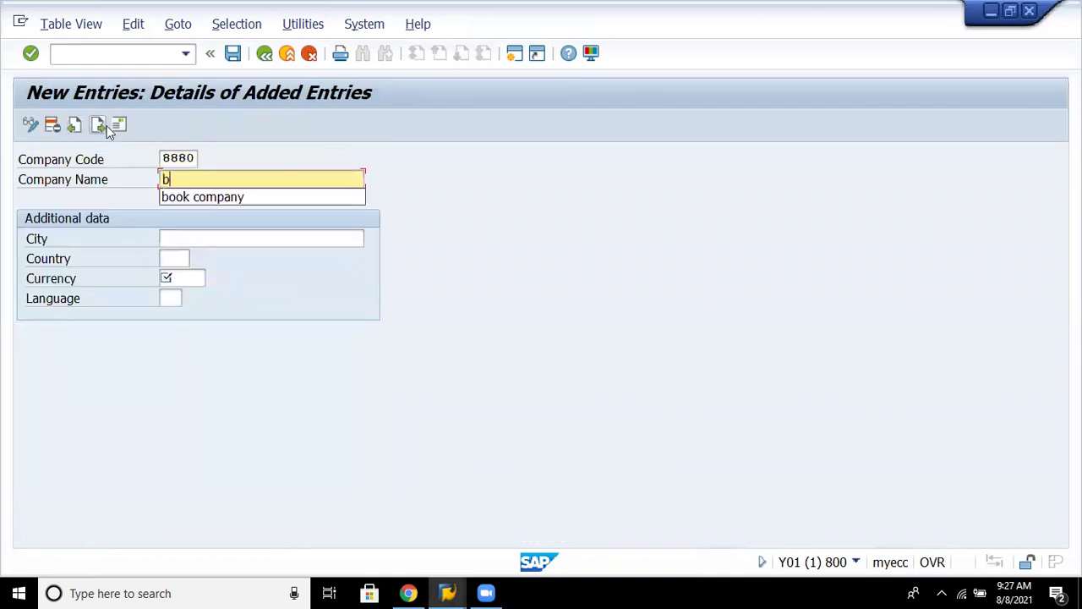
{"action": "key", "text": "BackSpace"}
{"action": "type", "text": "c"}
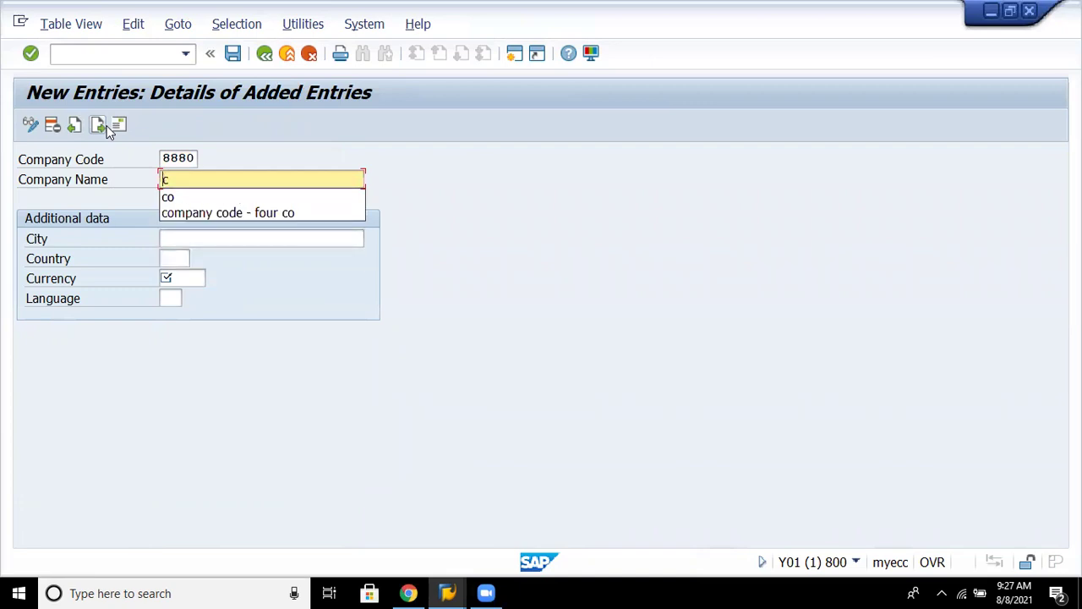
{"action": "type", "text": "Brand n"}
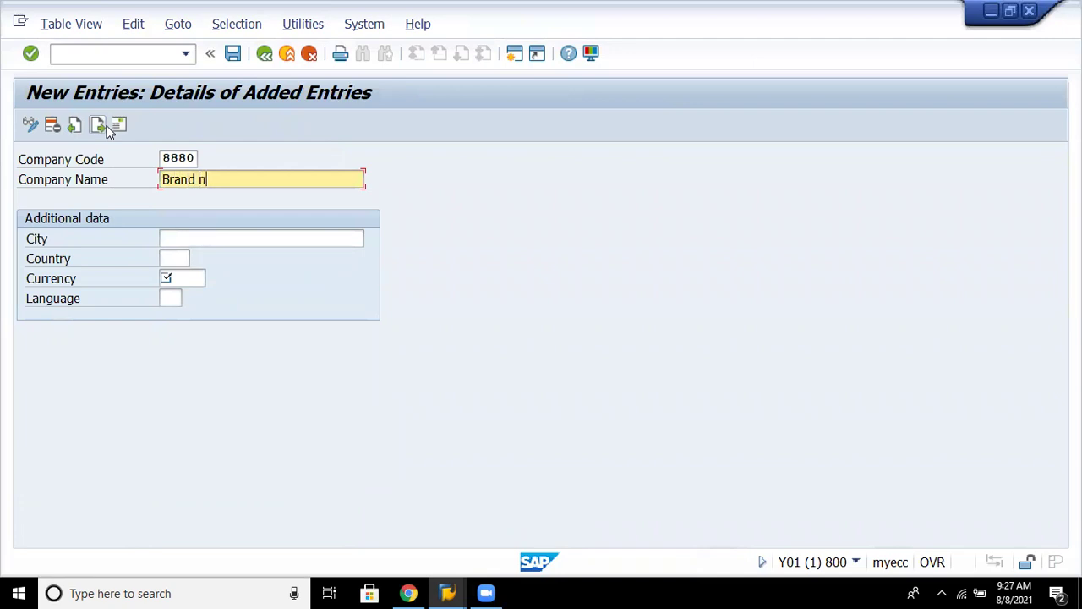
{"action": "type", "text": "ew comapny"}
{"action": "key", "text": "Tab"}
{"action": "key", "text": "Tab"}
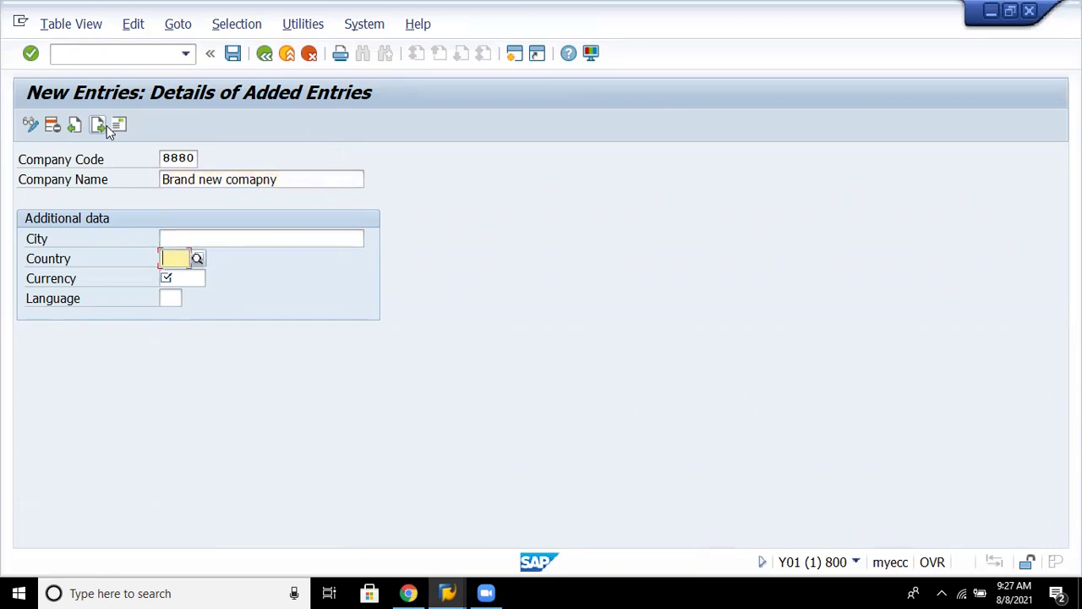
Fill in company code 8880's additional data with city hyderabad, country in, currency inr and language en.
{"action": "key", "text": "shift+Tab"}
{"action": "type", "text": "hy"}
{"action": "key", "text": "Down"}
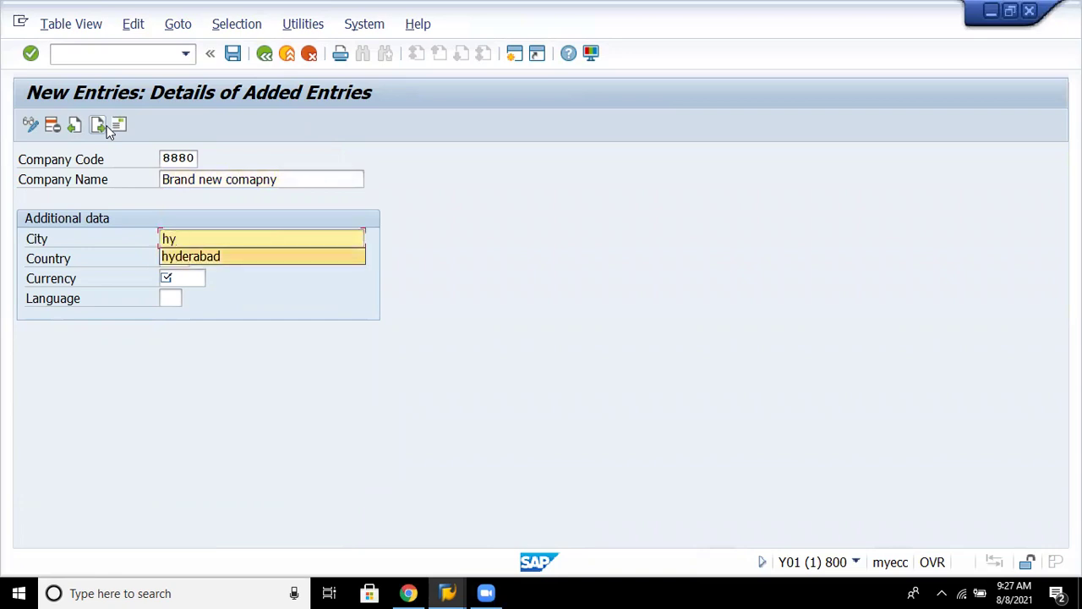
{"action": "key", "text": "Tab"}
{"action": "type", "text": "in"}
{"action": "key", "text": "Tab"}
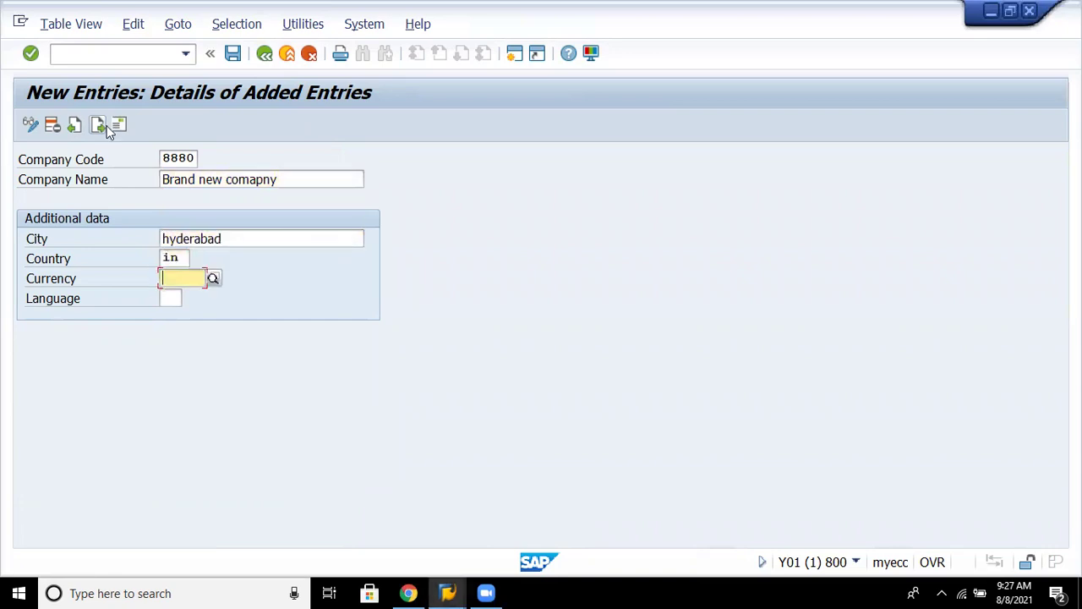
{"action": "type", "text": "inr"}
{"action": "key", "text": "Tab"}
{"action": "type", "text": "en"}
{"action": "key", "text": "Return"}
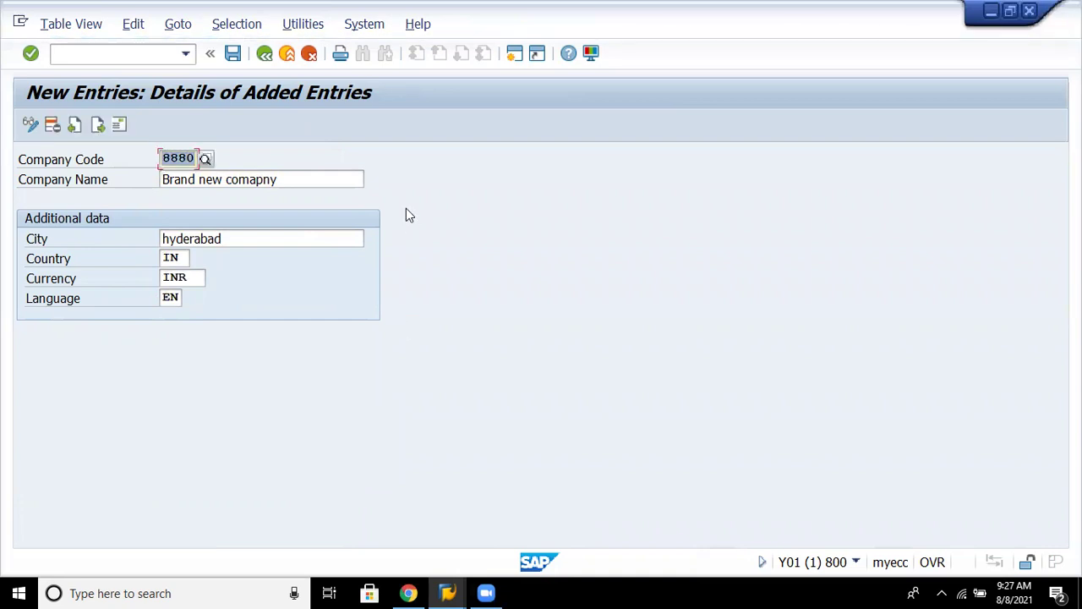
Save company code 8880 and enter title Company and name "Brand new" in its address.
{"action": "key", "text": "ctrl+s"}
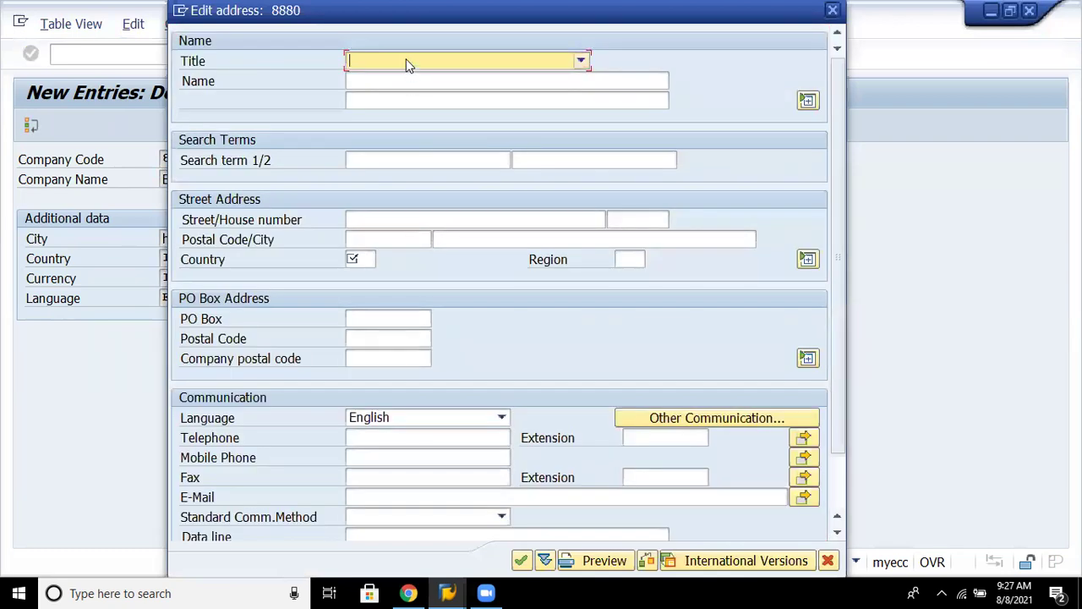
{"action": "left_click", "coordinate": [405, 65]}
{"action": "left_click", "coordinate": [385, 79]}
{"action": "left_click", "coordinate": [386, 78]}
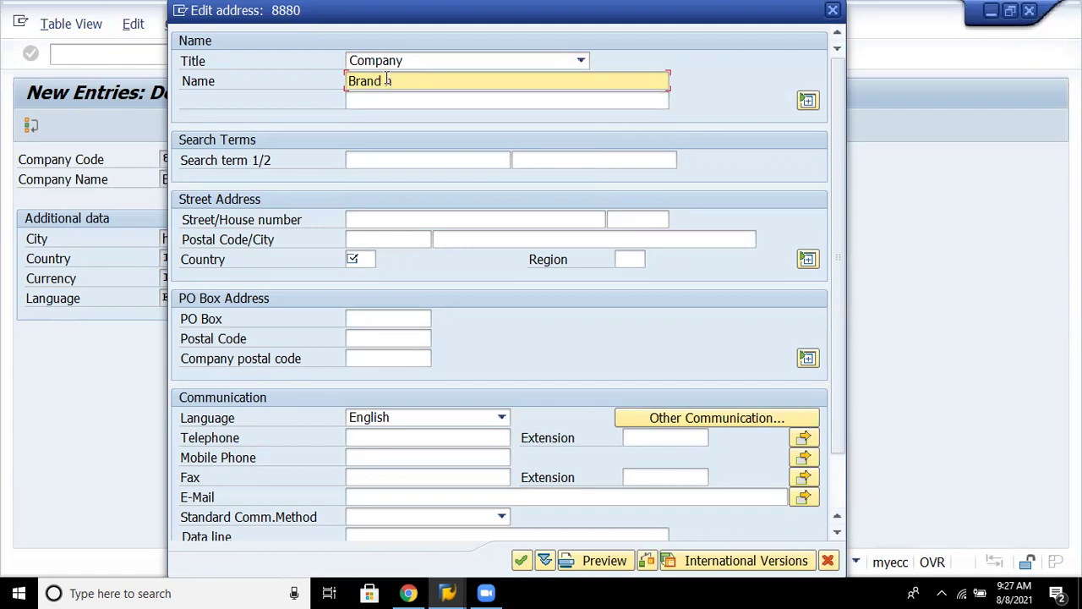
{"action": "type", "text": "Brand new"}
Set the address country of company code 8880 to in and confirm the address.
{"action": "key", "text": "Tab"}
{"action": "key", "text": "Tab"}
{"action": "key", "text": "Tab"}
{"action": "key", "text": "Tab"}
{"action": "key", "text": "Tab"}
{"action": "key", "text": "Tab"}
{"action": "key", "text": "Tab"}
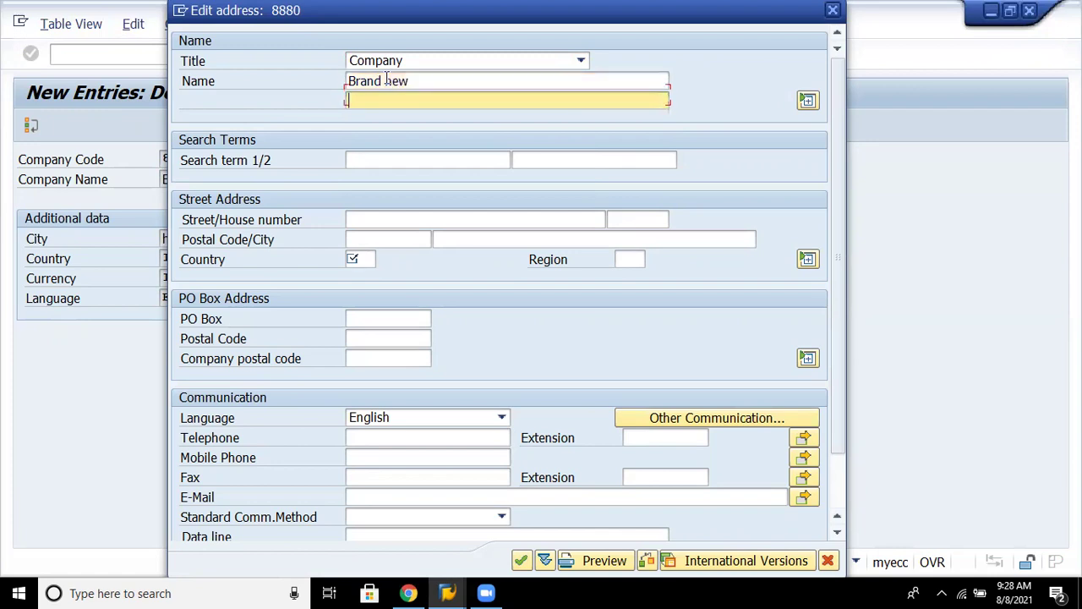
{"action": "key", "text": "Tab"}
{"action": "key", "text": "Tab"}
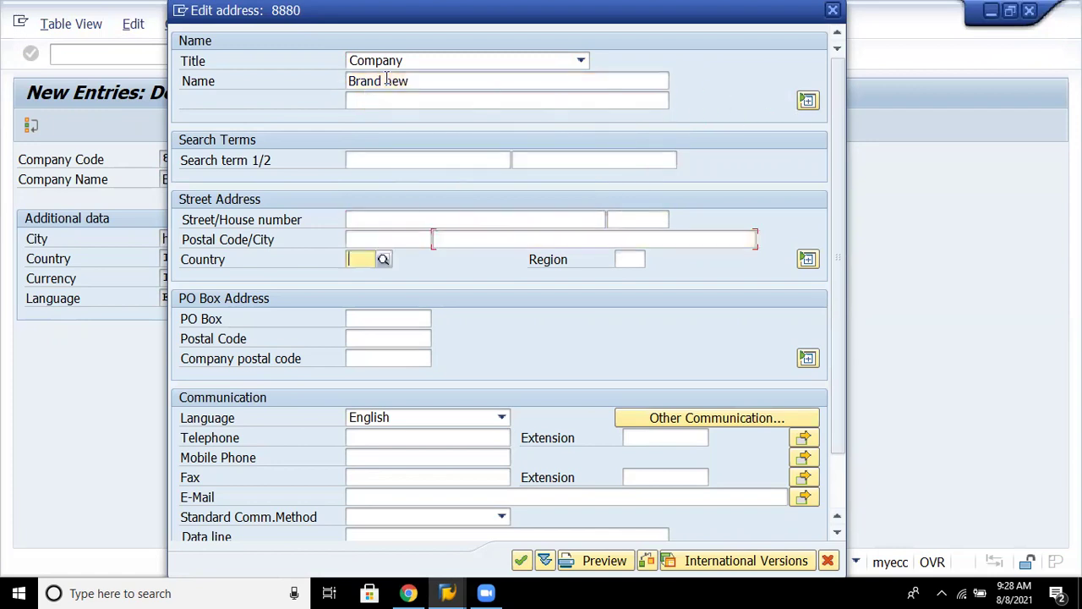
{"action": "type", "text": "in"}
{"action": "key", "text": "Return"}
{"action": "type", "text": "in"}
{"action": "key", "text": "Return"}
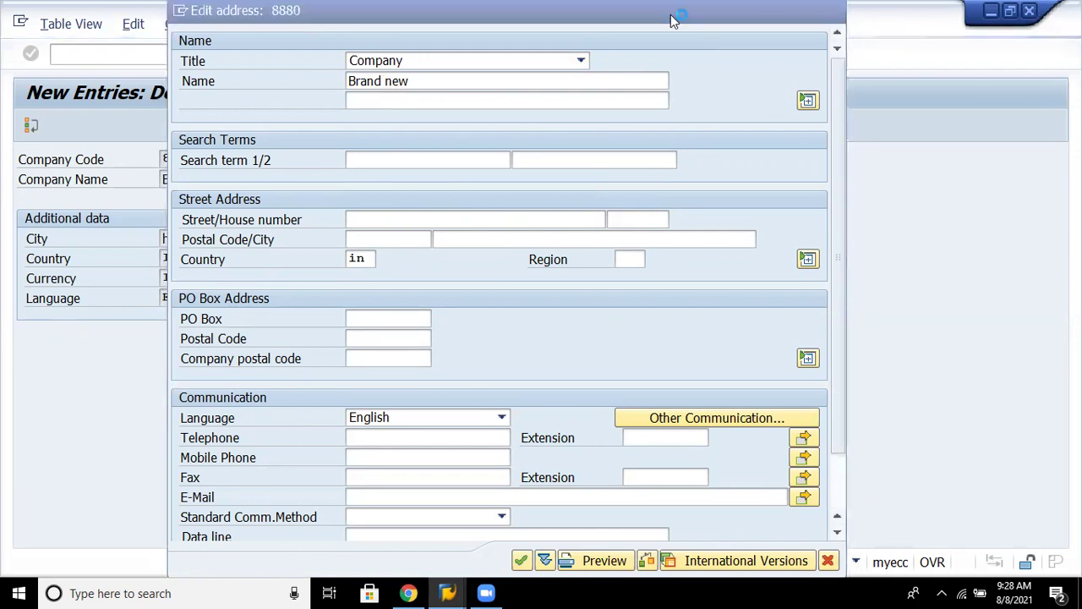
{"action": "left_click_drag", "start_coordinate": [674, 20], "coordinate": [707, 8]}
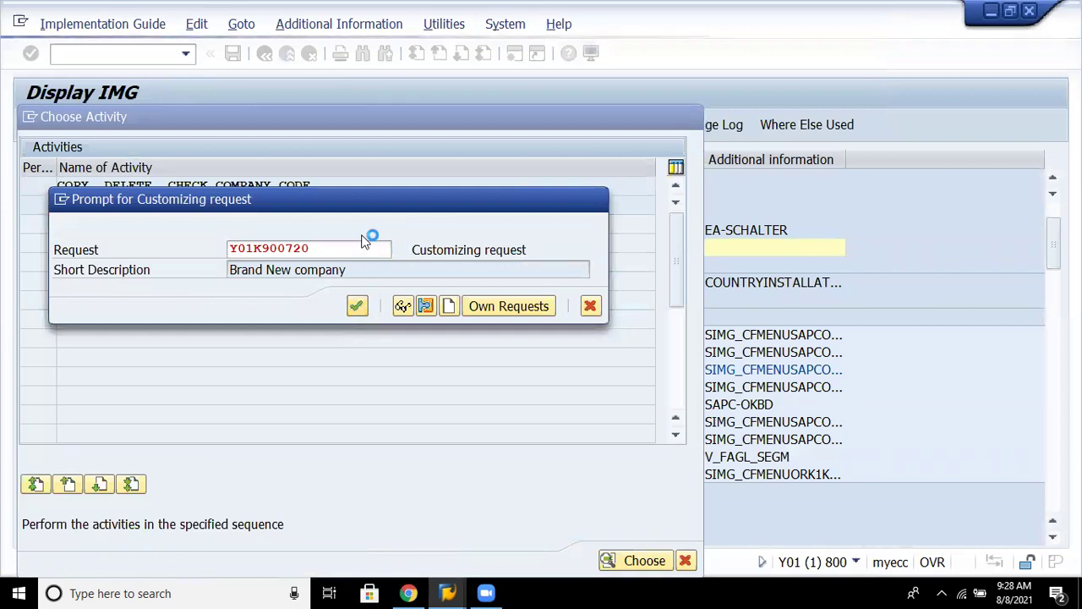
Accept the proposed "Brand New company" customizing request to finish saving, and return to the IMG structure.
{"action": "key", "text": "Return"}
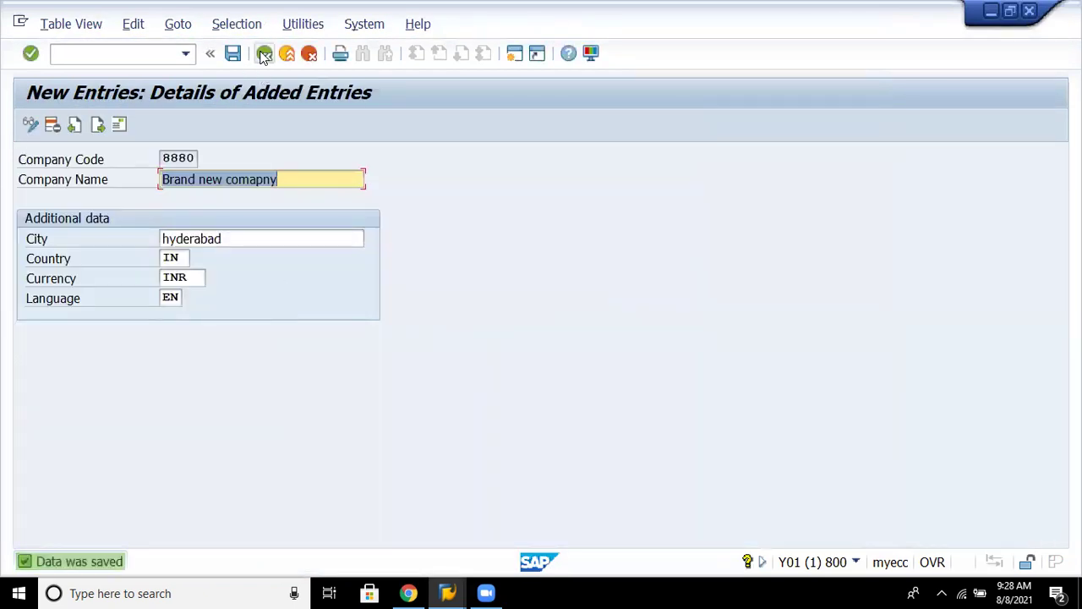
{"action": "left_click", "coordinate": [264, 54]}
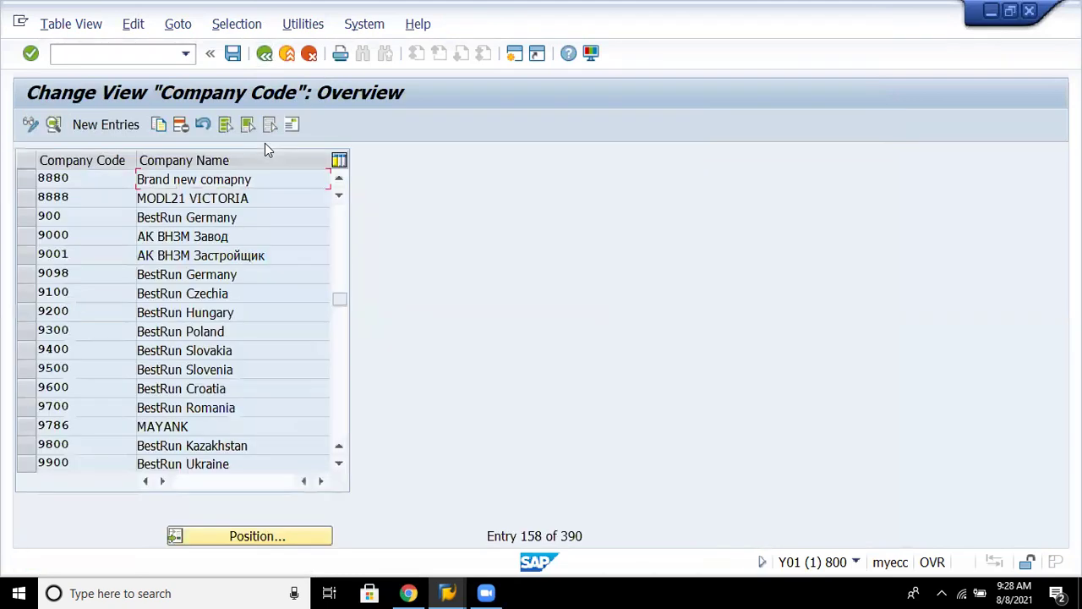
{"action": "key", "text": "F3"}
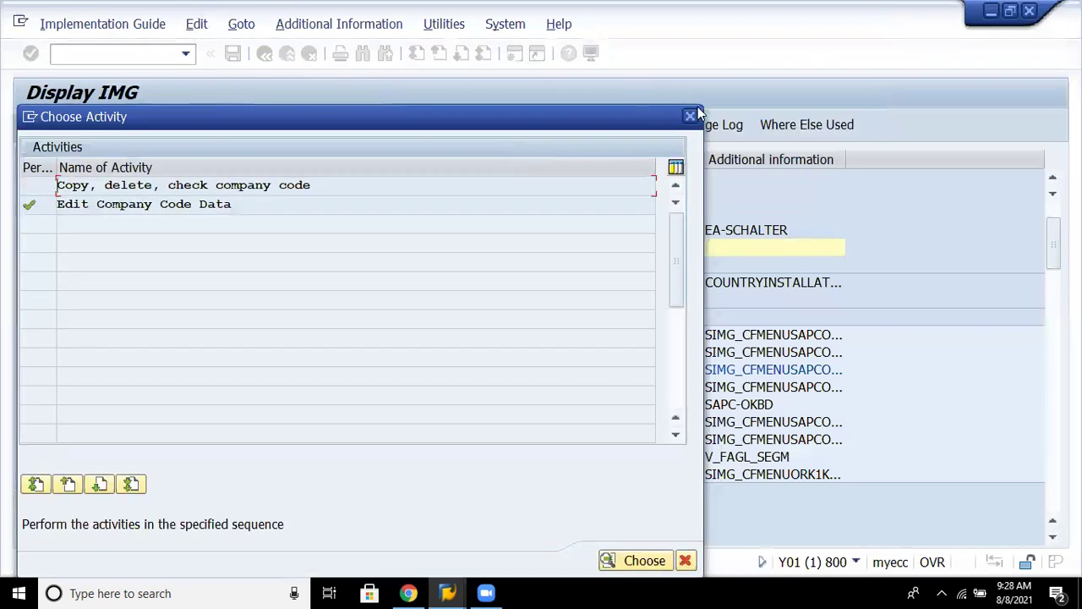
{"action": "left_click", "coordinate": [690, 116]}
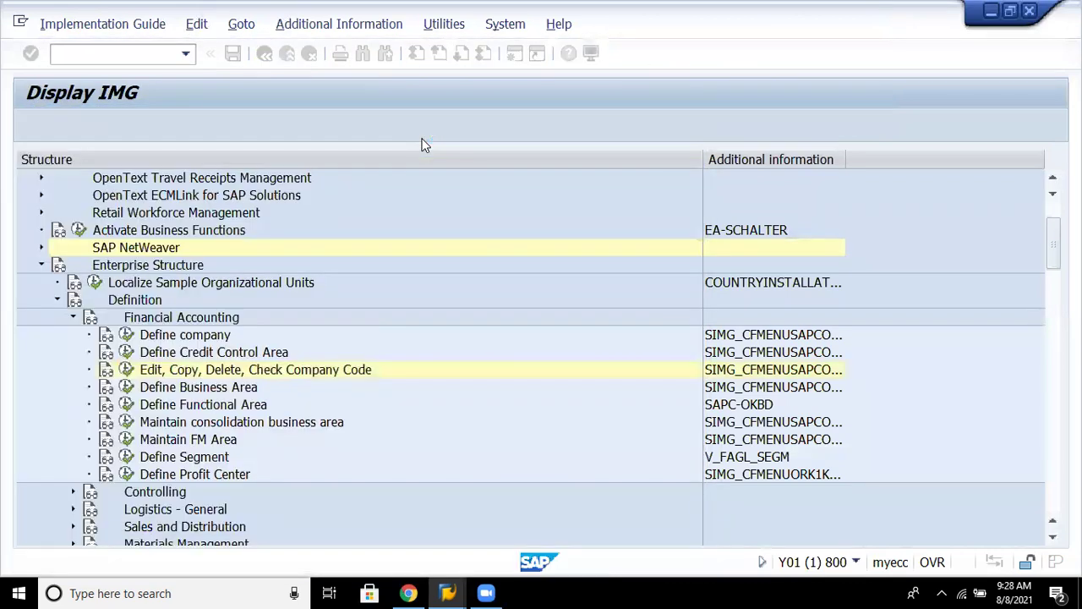
Collapse the Definition node under Enterprise Structure and expand the Financial Accounting activities under Assignment.
{"action": "left_click", "coordinate": [217, 359]}
{"action": "double_click", "coordinate": [181, 320]}
{"action": "double_click", "coordinate": [181, 318]}
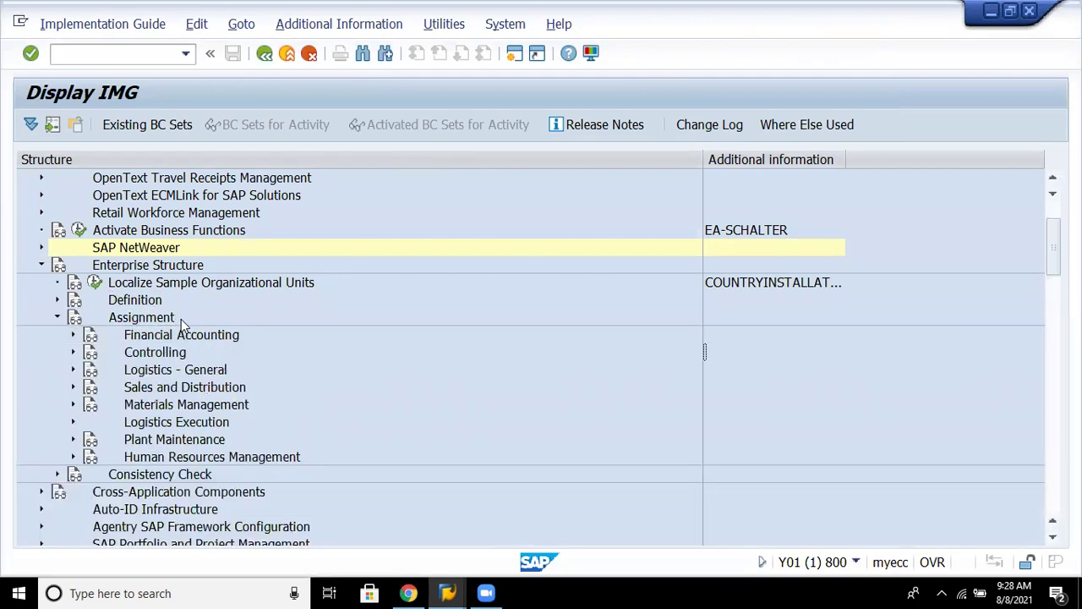
{"action": "left_click", "coordinate": [174, 337]}
{"action": "double_click", "coordinate": [174, 337]}
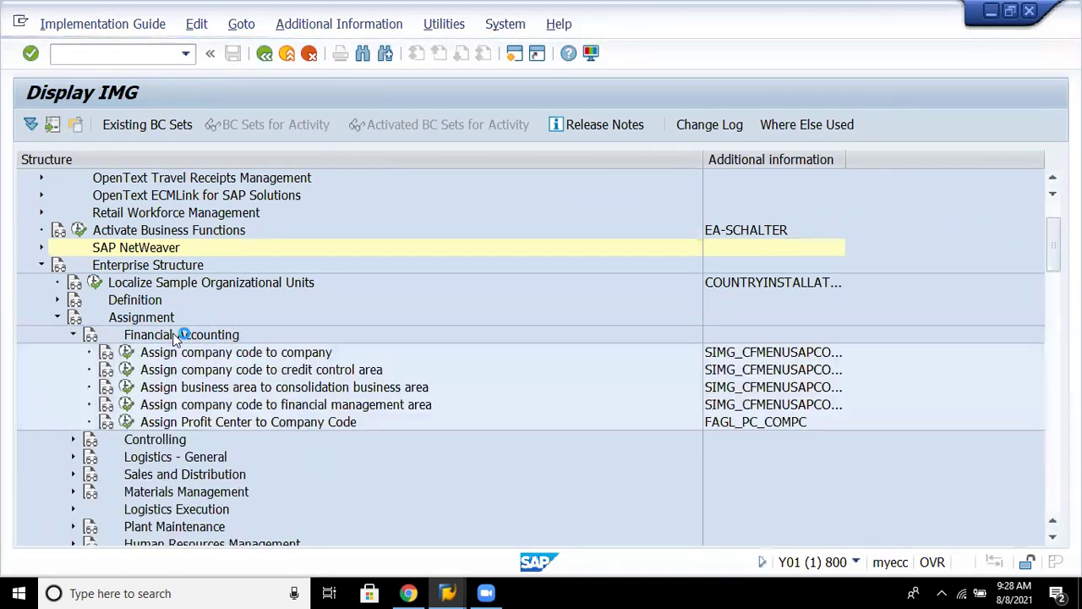
Assign company code 8880 to company 888888 and save under the proposed "Brand New company" customizing request, returning to the IMG structure.
{"action": "key", "text": "Return"}
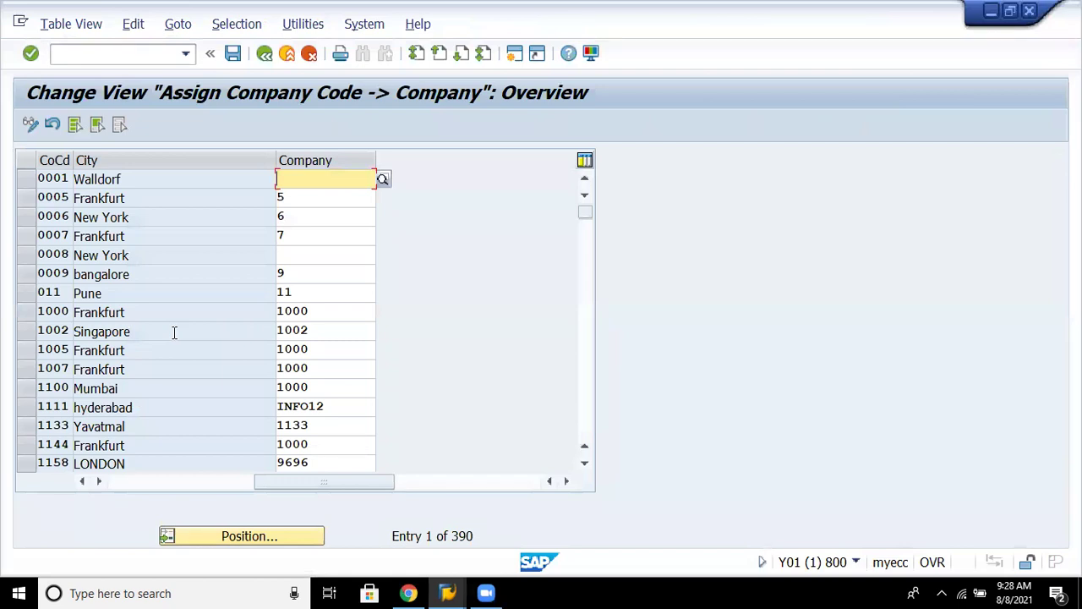
{"action": "left_click", "coordinate": [194, 538]}
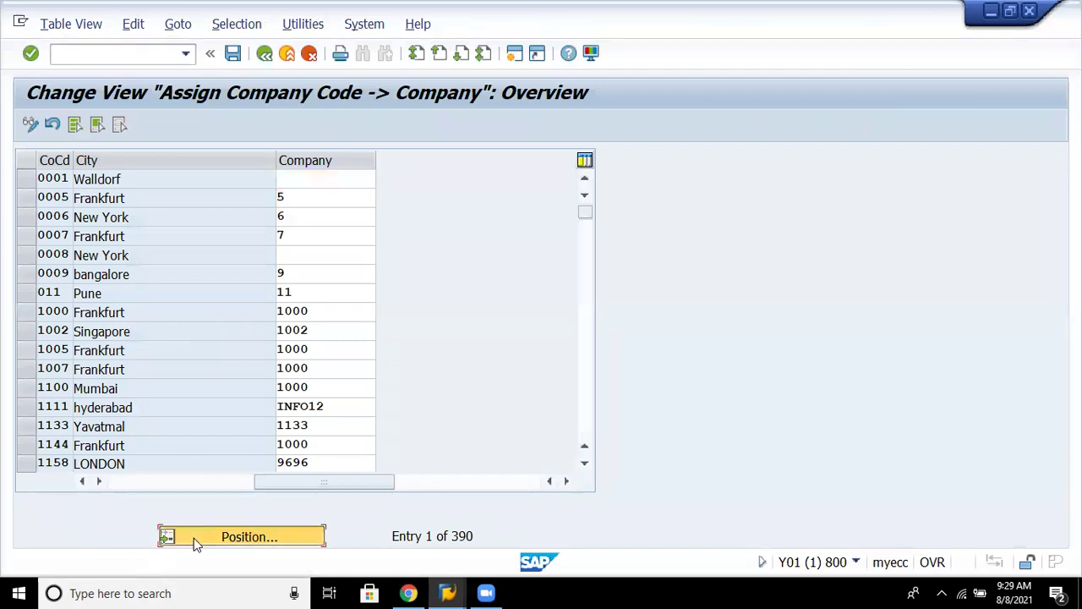
{"action": "type", "text": "8880"}
{"action": "key", "text": "Return"}
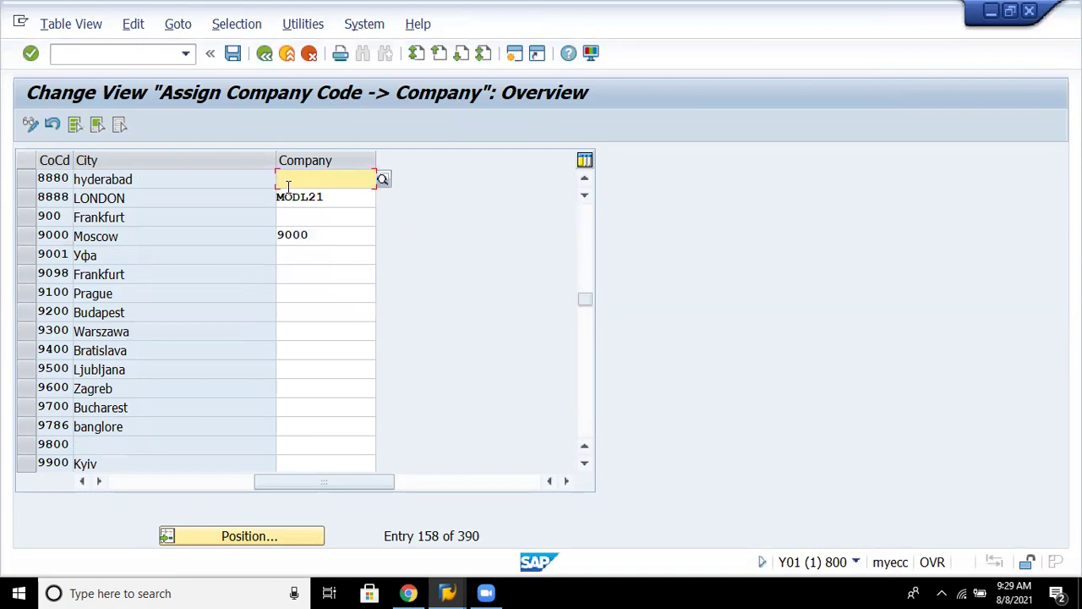
{"action": "type", "text": "888888"}
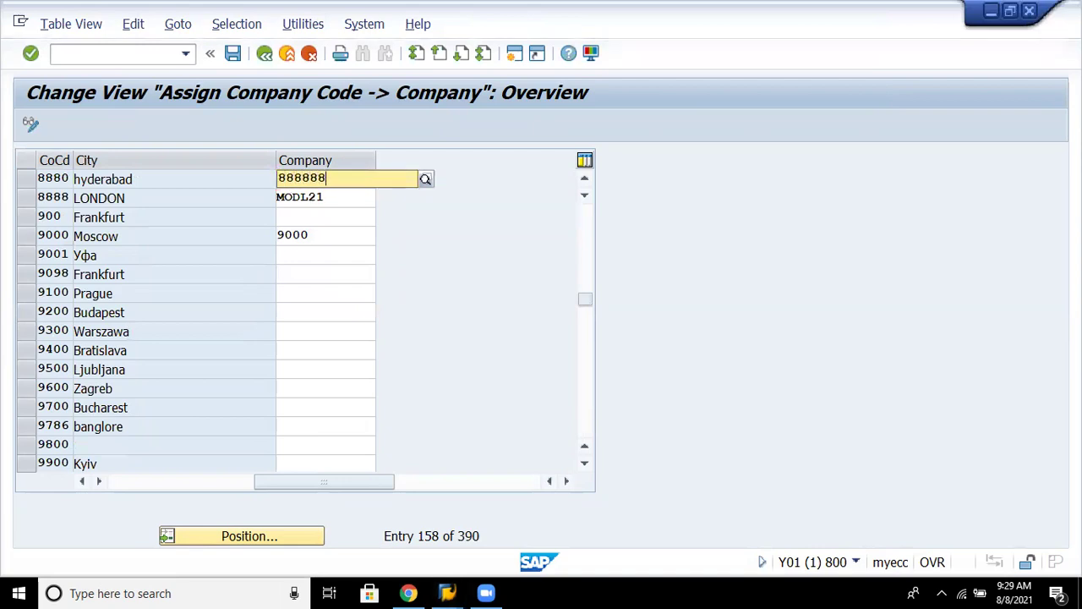
{"action": "left_click", "coordinate": [288, 195]}
{"action": "key", "text": "ctrl+s"}
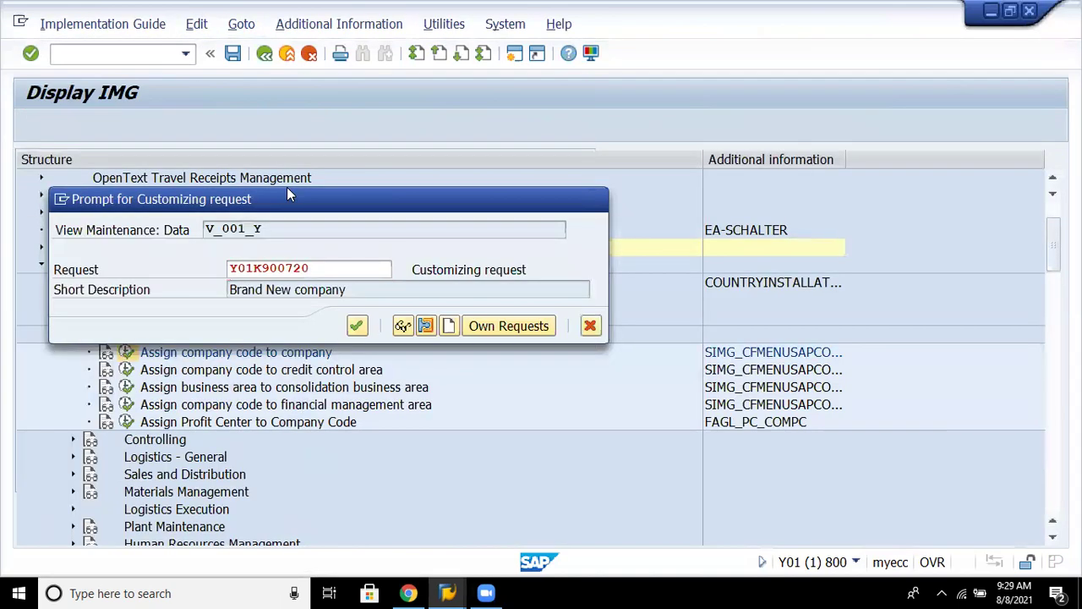
{"action": "key", "text": "Return"}
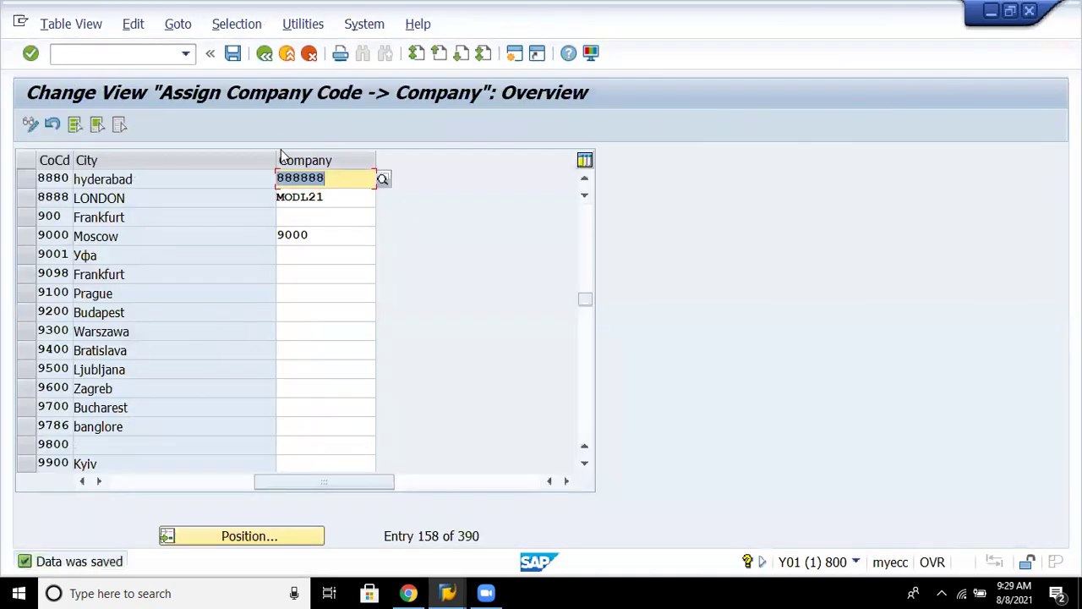
{"action": "left_click", "coordinate": [265, 55]}
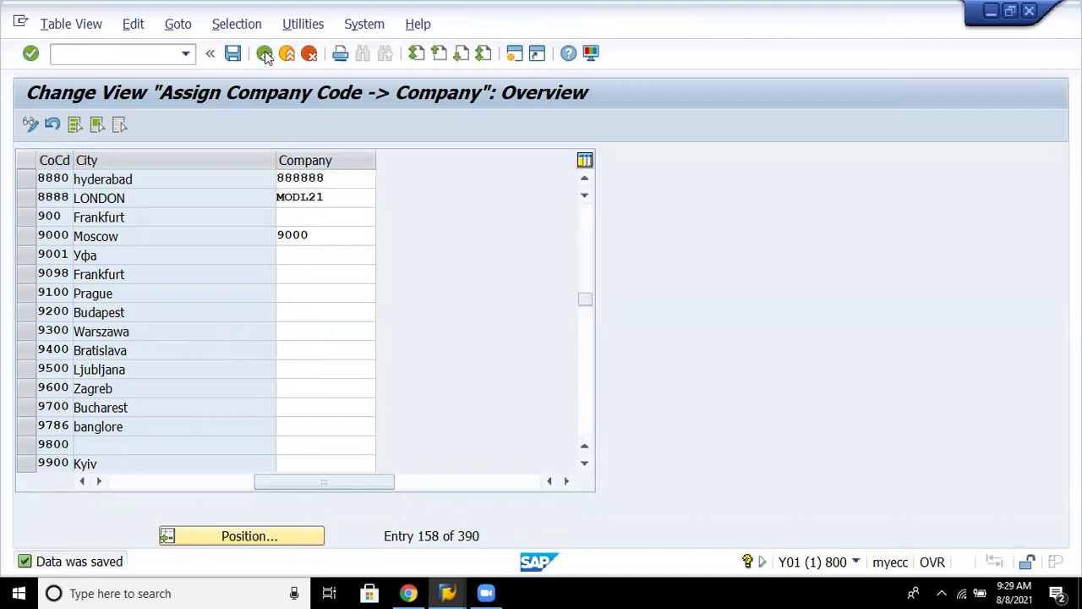
Assign company code 8880 to credit control area 8888, save under the proposed customizing request, and return to the IMG structure.
{"action": "key", "text": "Right"}
{"action": "key", "text": "Return"}
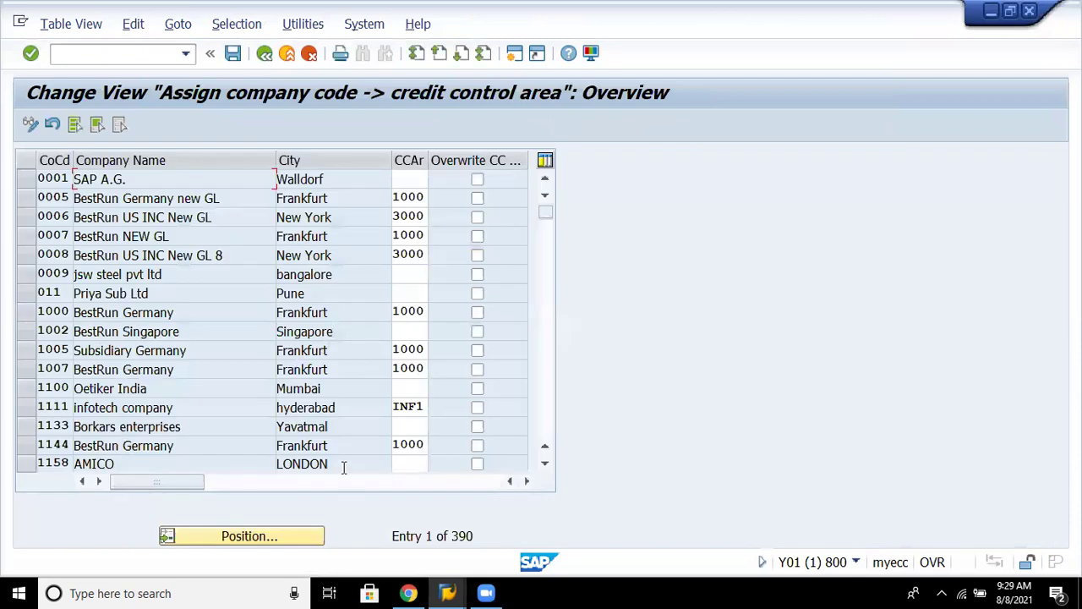
{"action": "left_click", "coordinate": [268, 536]}
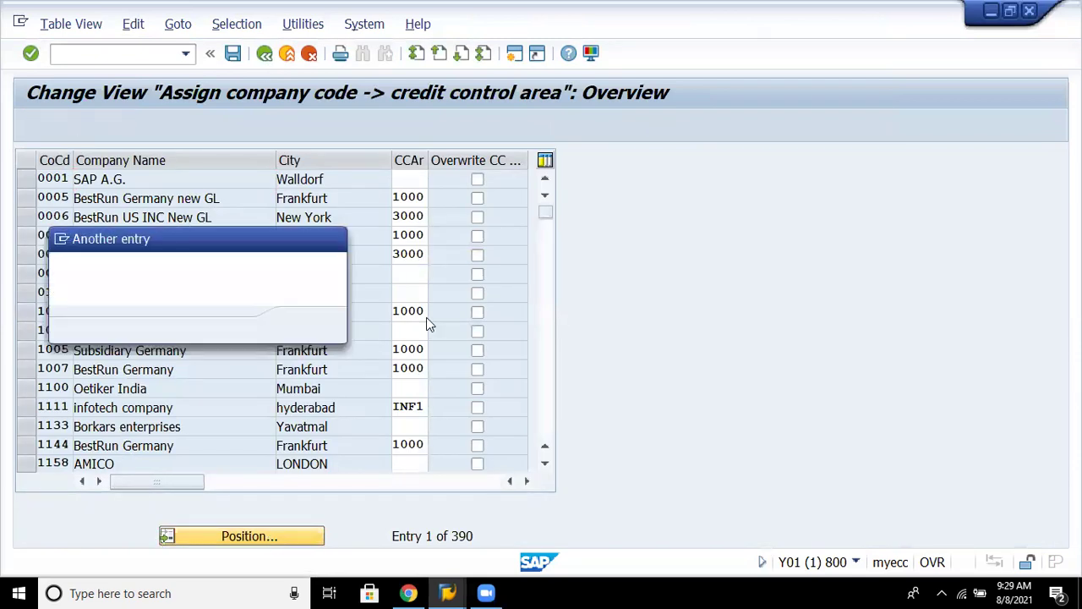
{"action": "type", "text": "8880"}
{"action": "key", "text": "Return"}
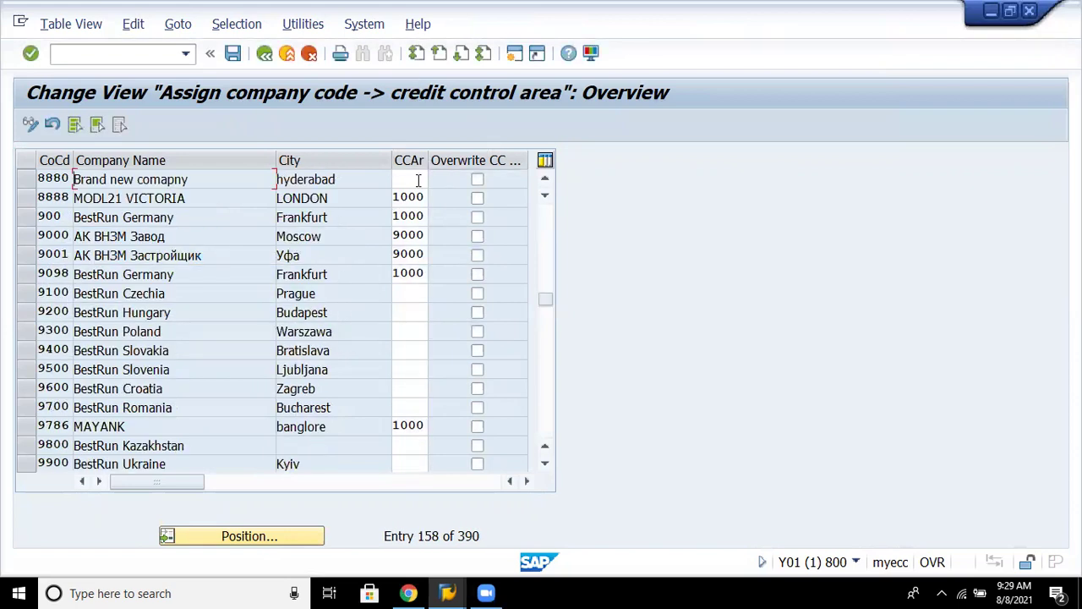
{"action": "left_click", "coordinate": [418, 180]}
{"action": "type", "text": "8888"}
{"action": "key", "text": "Return"}
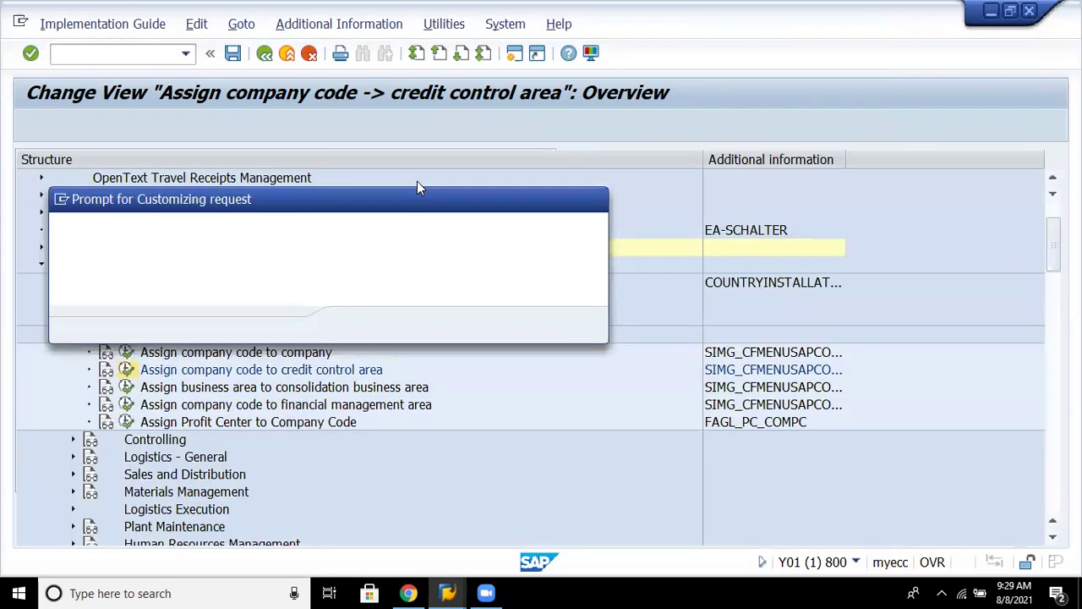
{"action": "key", "text": "Return"}
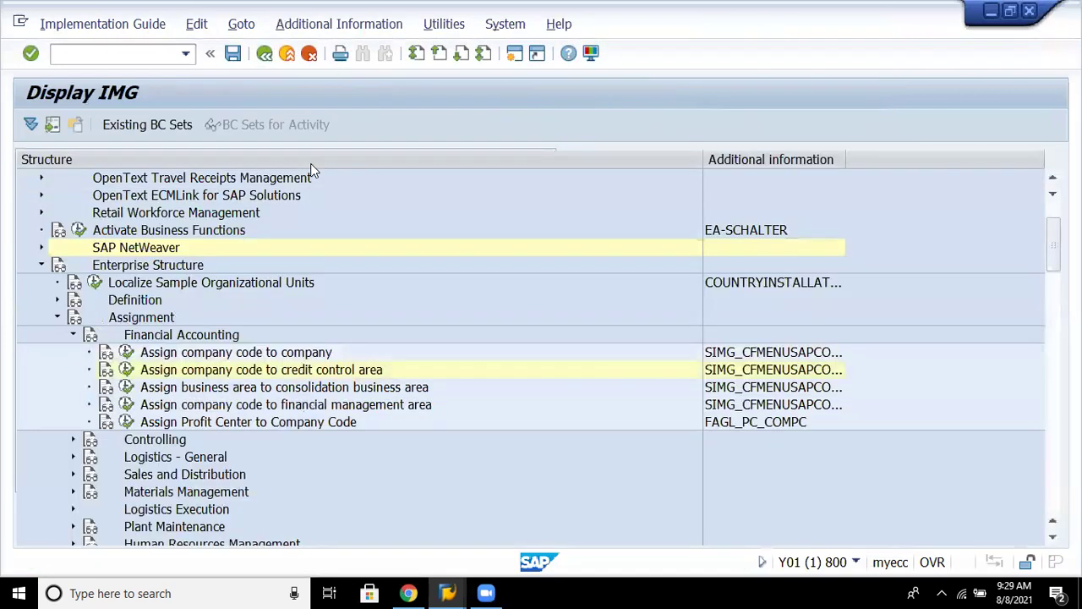
Collapse the Financial Accounting assignments and the whole Enterprise Structure node in the IMG.
{"action": "key", "text": "Up"}
{"action": "key", "text": "Up"}
{"action": "key", "text": "Left"}
{"action": "key", "text": "Up"}
{"action": "key", "text": "Up"}
{"action": "key", "text": "Up"}
{"action": "key", "text": "Up"}
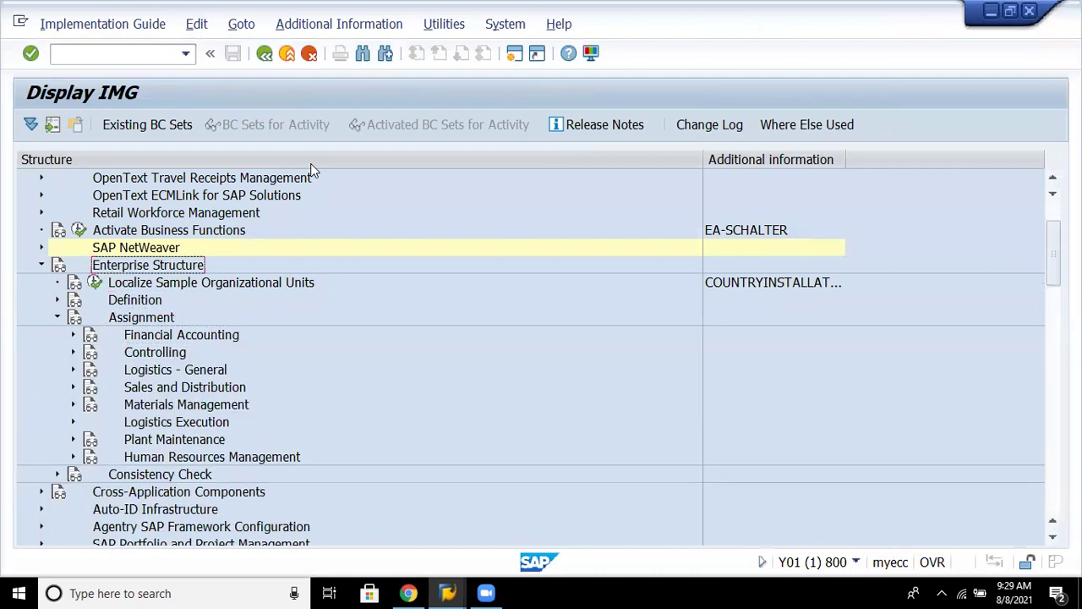
{"action": "key", "text": "Left"}
Open the Maintain Fiscal Year Variant activity under Fiscal Year and Posting Periods in Financial Accounting (New).
{"action": "key", "text": "Down"}
{"action": "key", "text": "Down"}
{"action": "key", "text": "Down"}
{"action": "key", "text": "Down"}
{"action": "key", "text": "Down"}
{"action": "key", "text": "Down"}
{"action": "key", "text": "Down"}
{"action": "key", "text": "Down"}
{"action": "key", "text": "Down"}
{"action": "key", "text": "Down"}
{"action": "key", "text": "Down"}
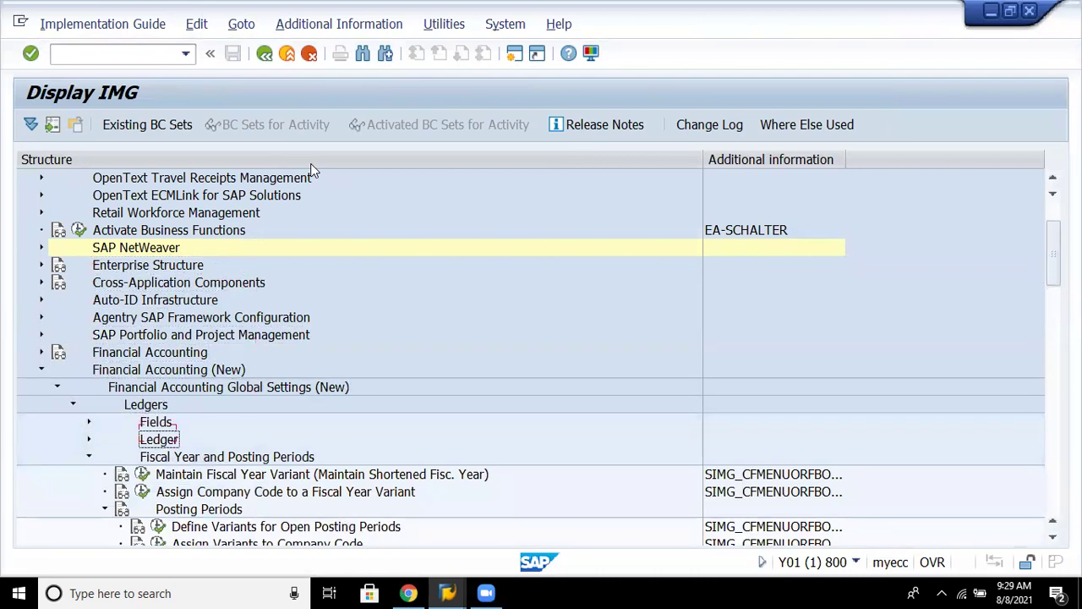
{"action": "key", "text": "Right"}
{"action": "key", "text": "Right"}
{"action": "key", "text": "Right"}
{"action": "key", "text": "Return"}
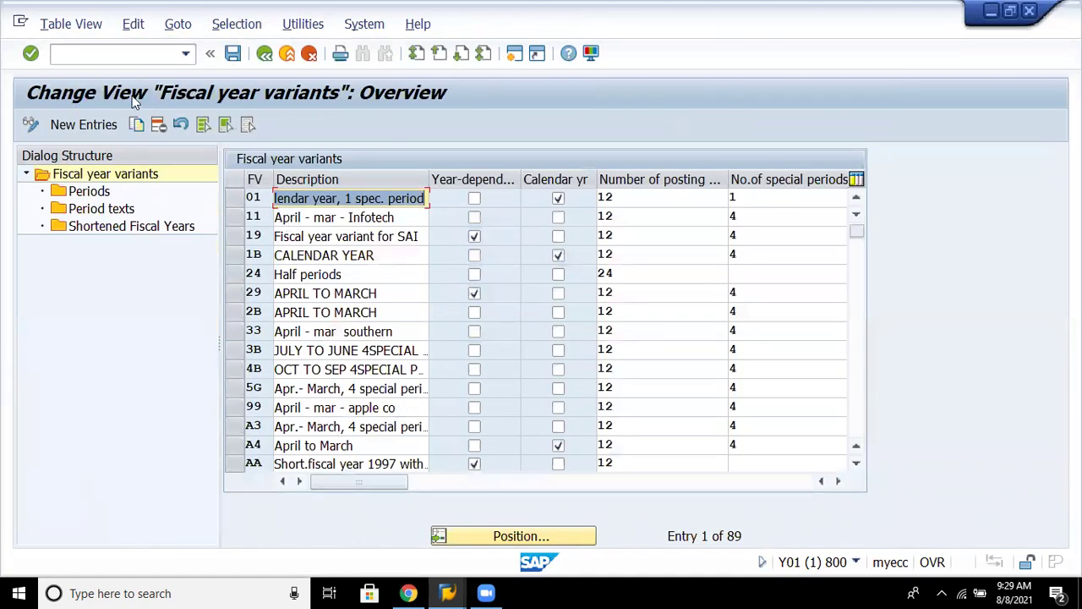
Add a new fiscal year variant 88 with the description "April - mar - brand new".
{"action": "left_click", "coordinate": [97, 125]}
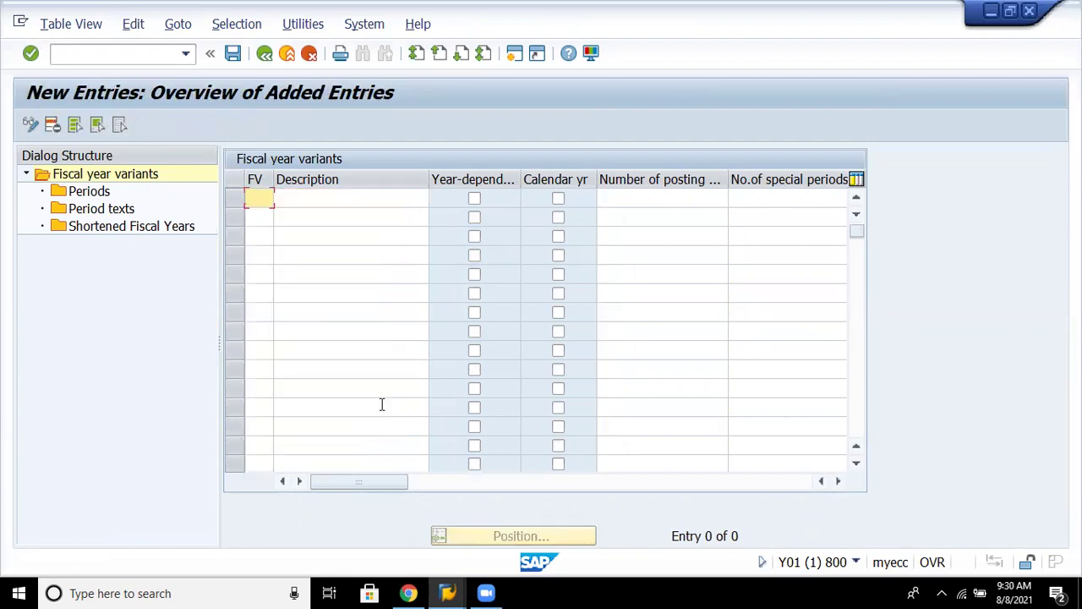
{"action": "type", "text": "88"}
{"action": "key", "text": "Tab"}
{"action": "type", "text": "a"}
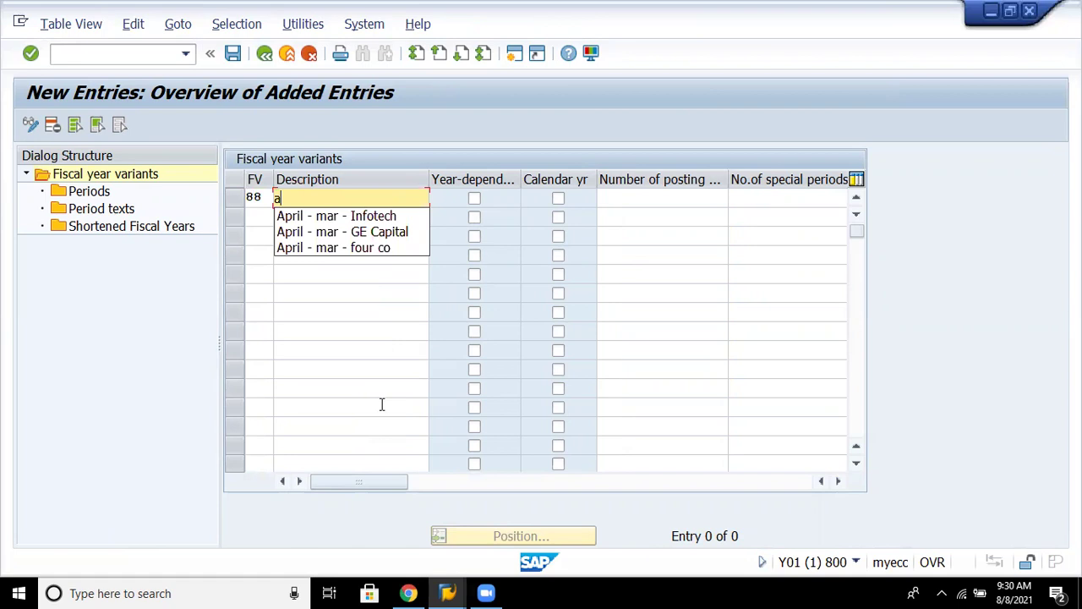
{"action": "key", "text": "Down"}
{"action": "key", "text": "Return"}
{"action": "key", "text": "BackSpace"}
{"action": "key", "text": "BackSpace"}
{"action": "key", "text": "BackSpace"}
{"action": "key", "text": "BackSpace"}
{"action": "key", "text": "BackSpace"}
{"action": "key", "text": "BackSpace"}
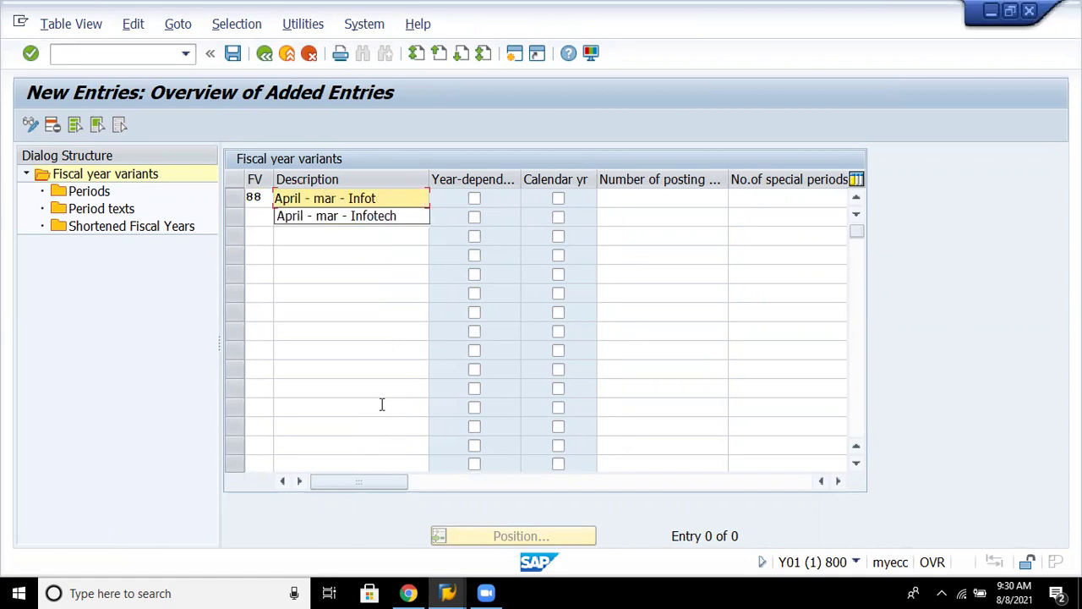
{"action": "key", "text": "BackSpace"}
{"action": "key", "text": "BackSpace"}
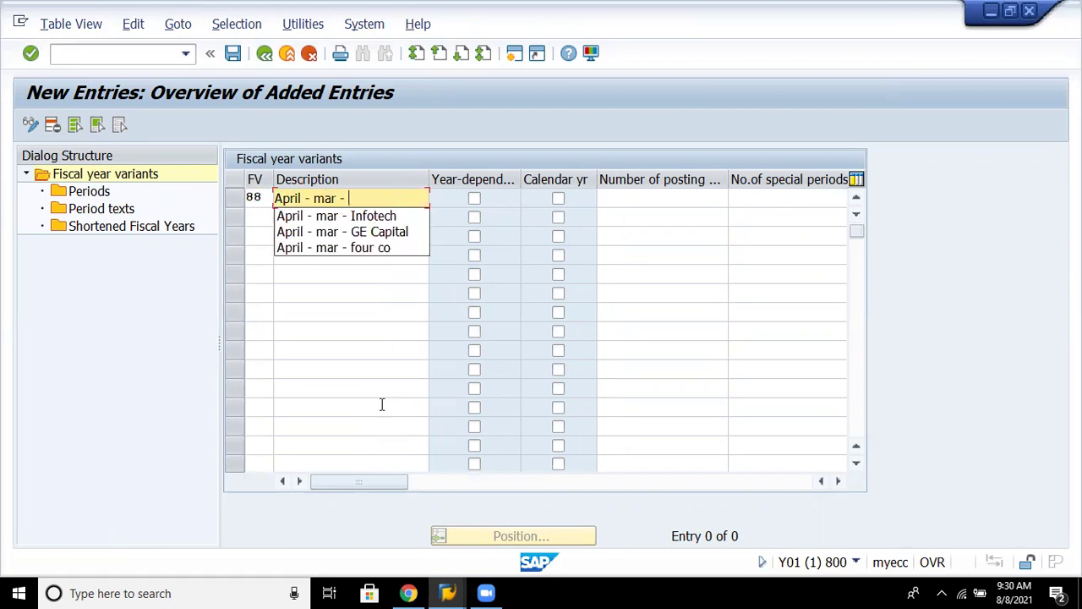
{"action": "type", "text": "brand b"}
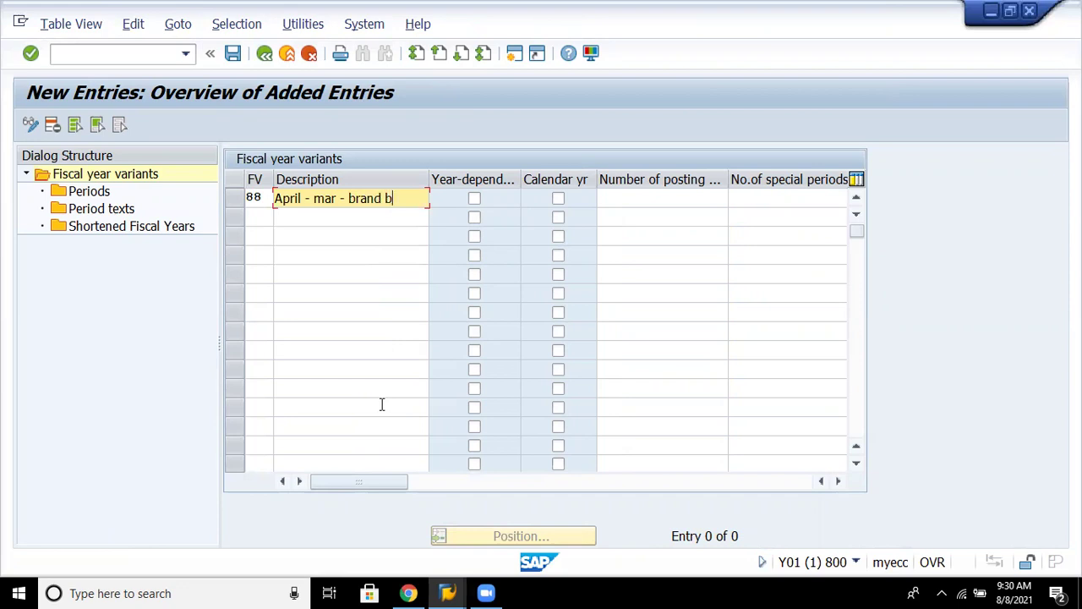
{"action": "type", "text": "new"}
Give fiscal year variant 88 12 posting periods and 4 special periods, and save it under the proposed "Brand New company" customizing request.
{"action": "key", "text": "Tab"}
{"action": "key", "text": "Tab"}
{"action": "key", "text": "Tab"}
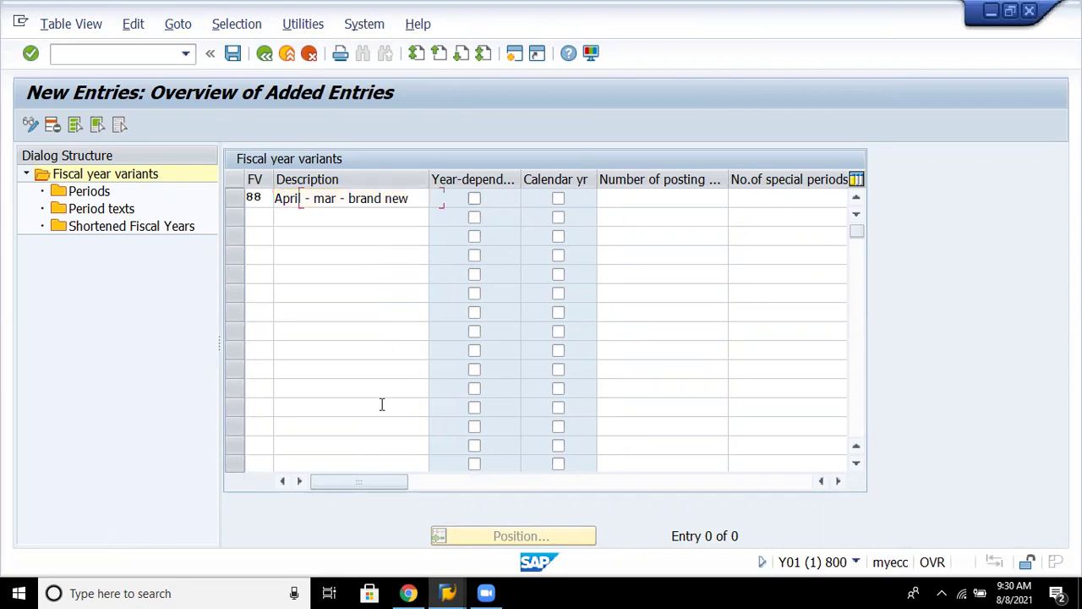
{"action": "type", "text": "1"}
{"action": "key", "text": "Tab"}
{"action": "type", "text": "2"}
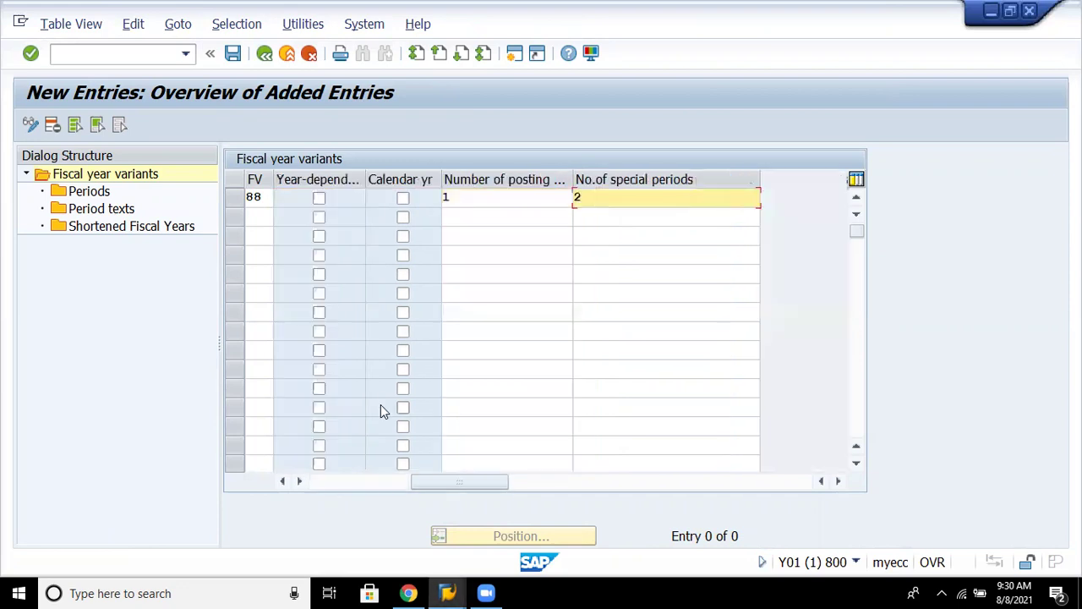
{"action": "key", "text": "shift+Tab"}
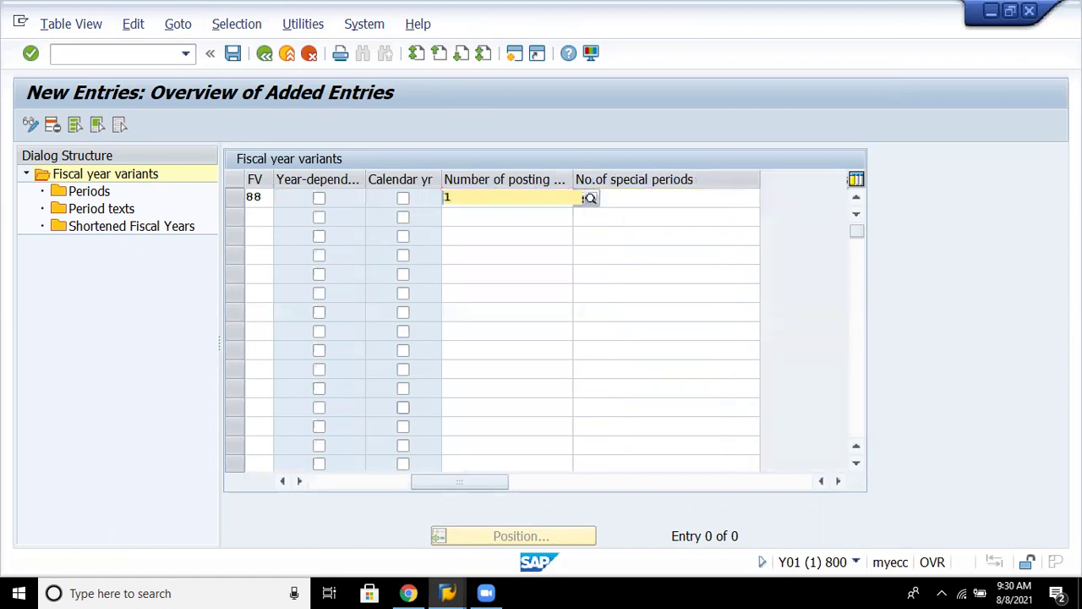
{"action": "type", "text": "2"}
{"action": "key", "text": "Tab"}
{"action": "type", "text": "4"}
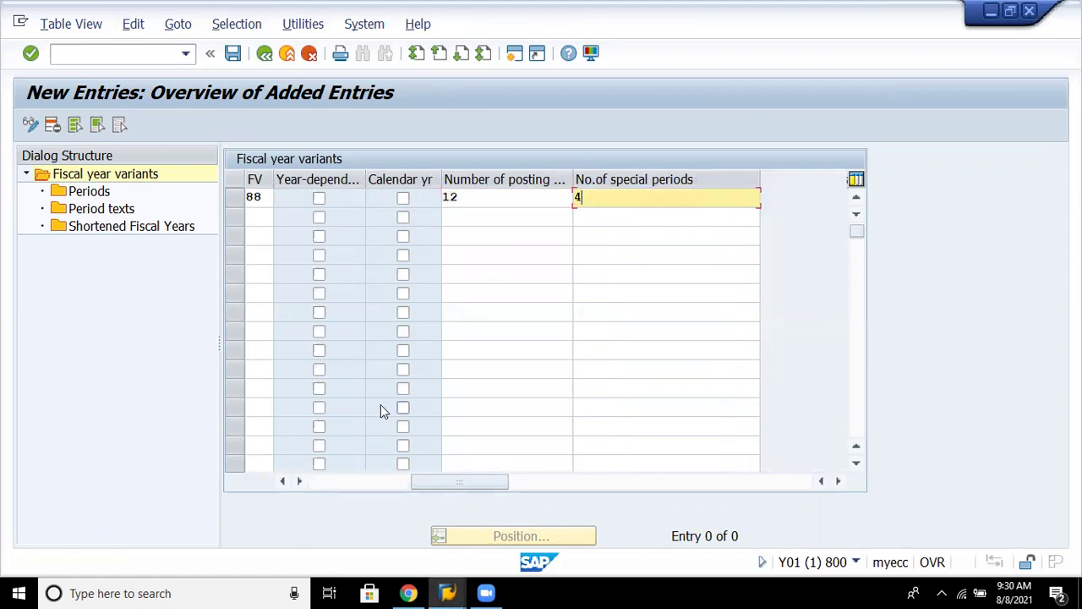
{"action": "key", "text": "Return"}
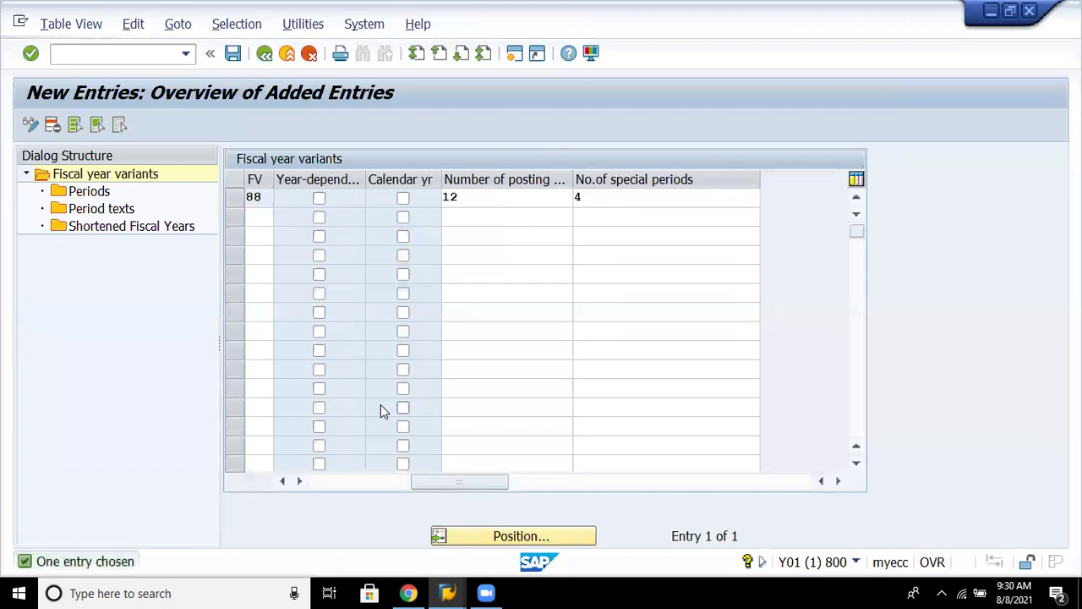
{"action": "key", "text": "ctrl+s"}
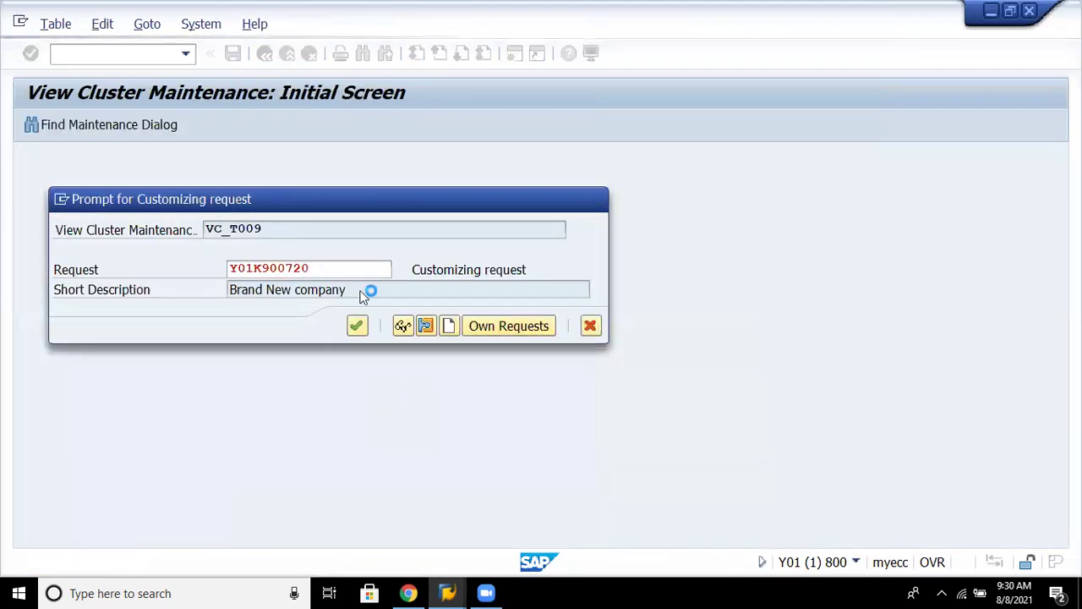
{"action": "key", "text": "Return"}
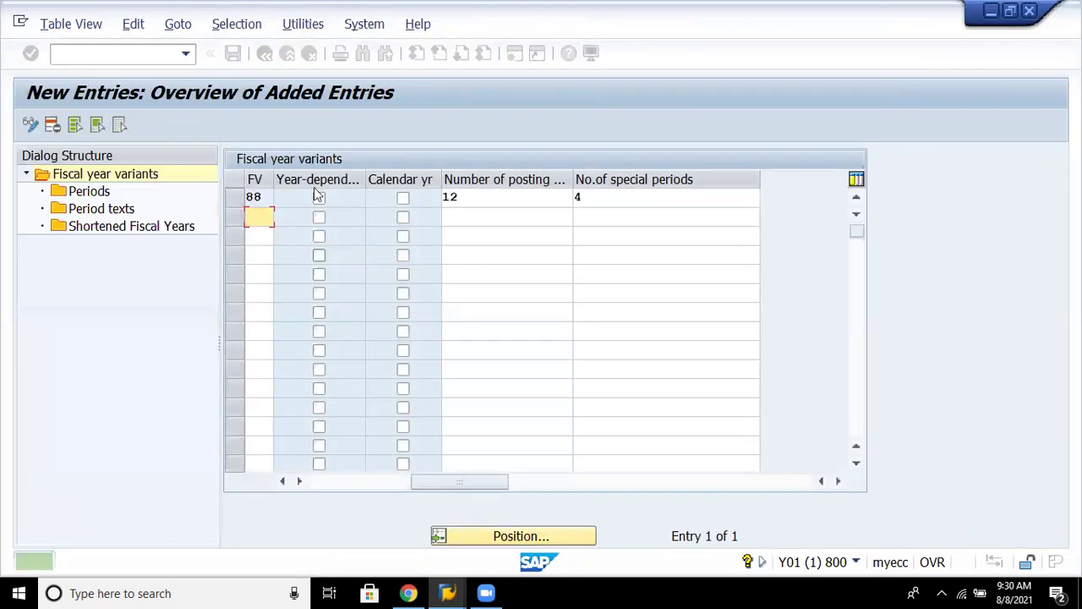
Start new period entries for fiscal year variant 88 and fill the Month column with 1 through 10.
{"action": "left_click", "coordinate": [88, 191]}
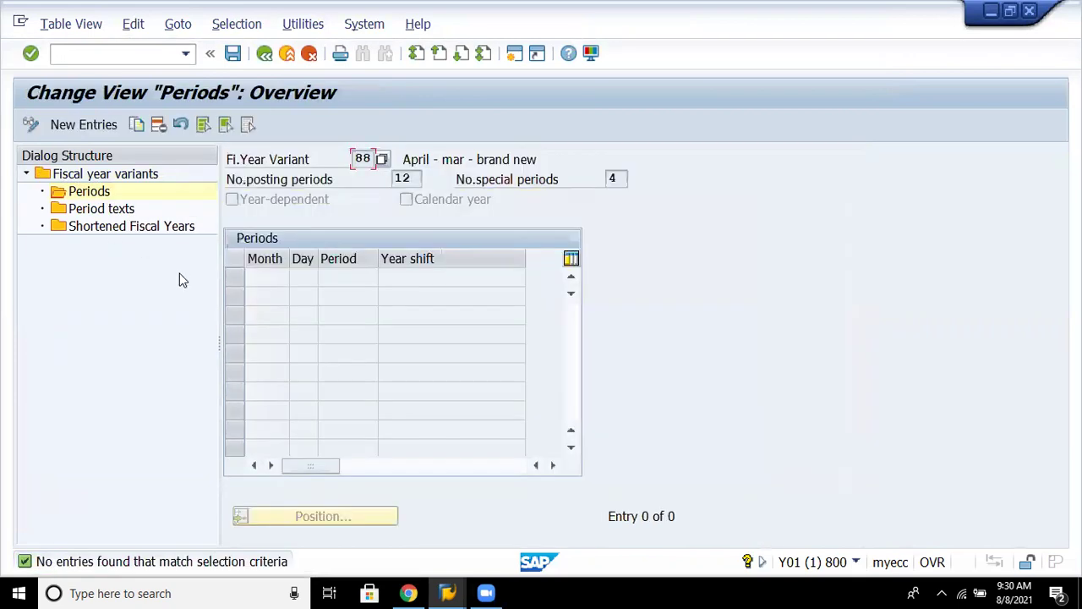
{"action": "key", "text": "F5"}
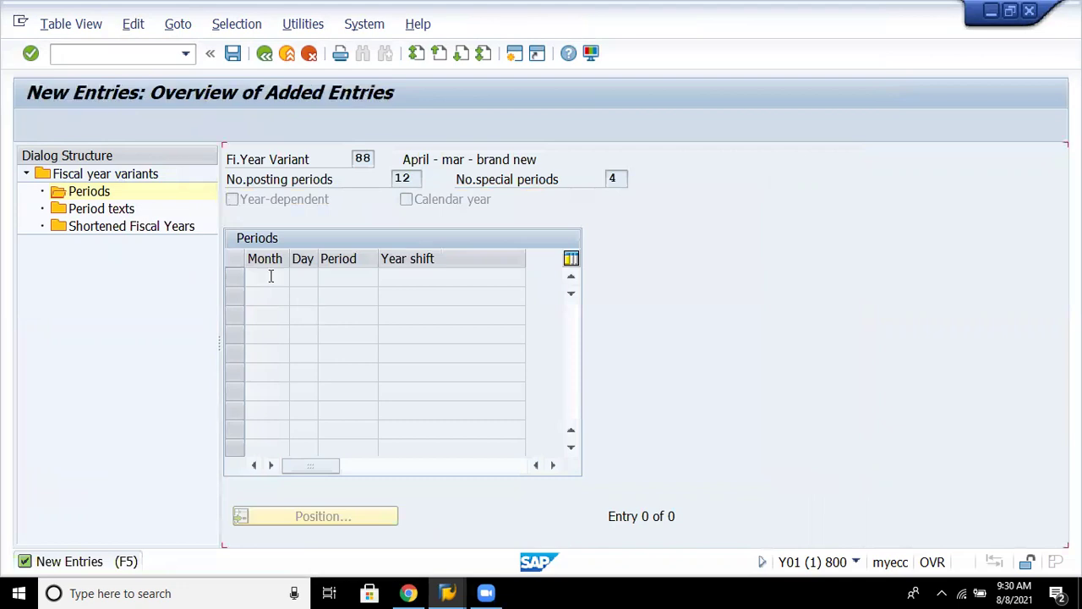
{"action": "type", "text": "1"}
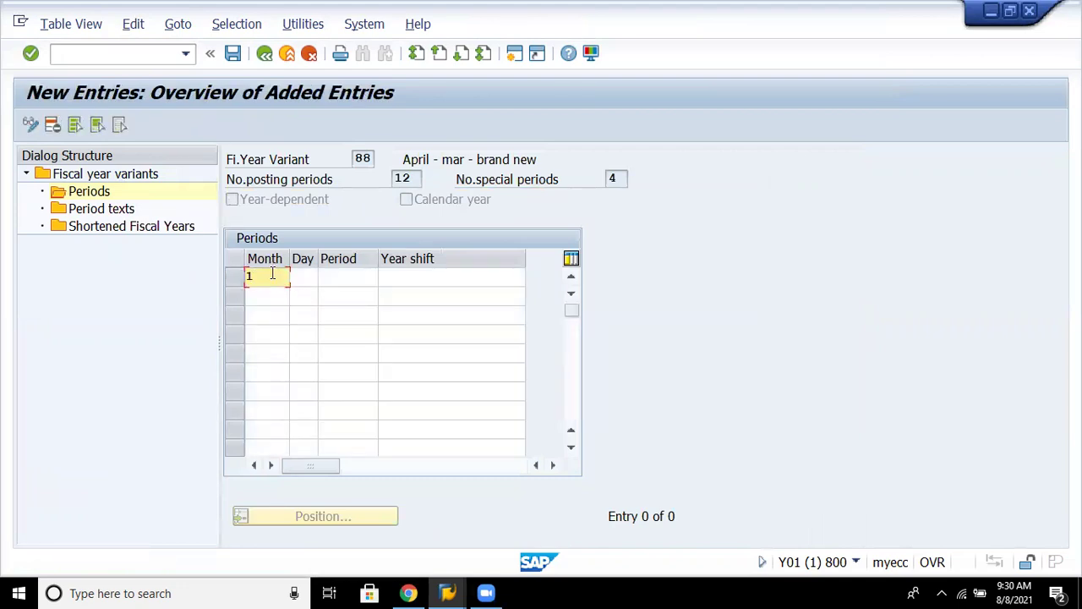
{"action": "left_click", "coordinate": [258, 294]}
{"action": "type", "text": "2"}
{"action": "key", "text": "Down"}
{"action": "type", "text": "3"}
{"action": "key", "text": "Down"}
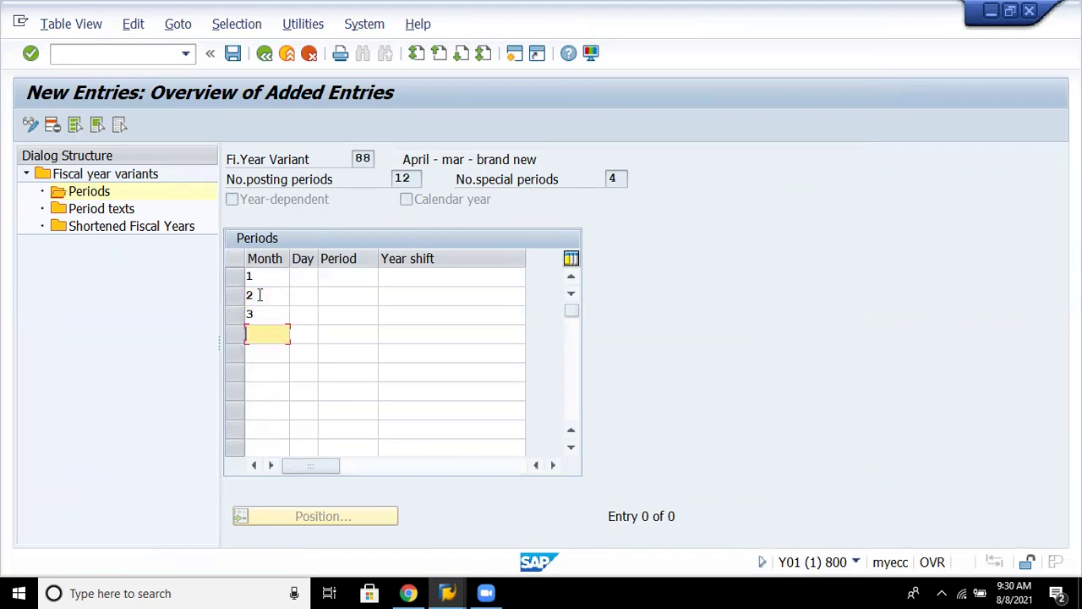
{"action": "type", "text": "4"}
{"action": "key", "text": "Down"}
{"action": "type", "text": "5"}
{"action": "key", "text": "Down"}
{"action": "type", "text": "6"}
{"action": "key", "text": "Down"}
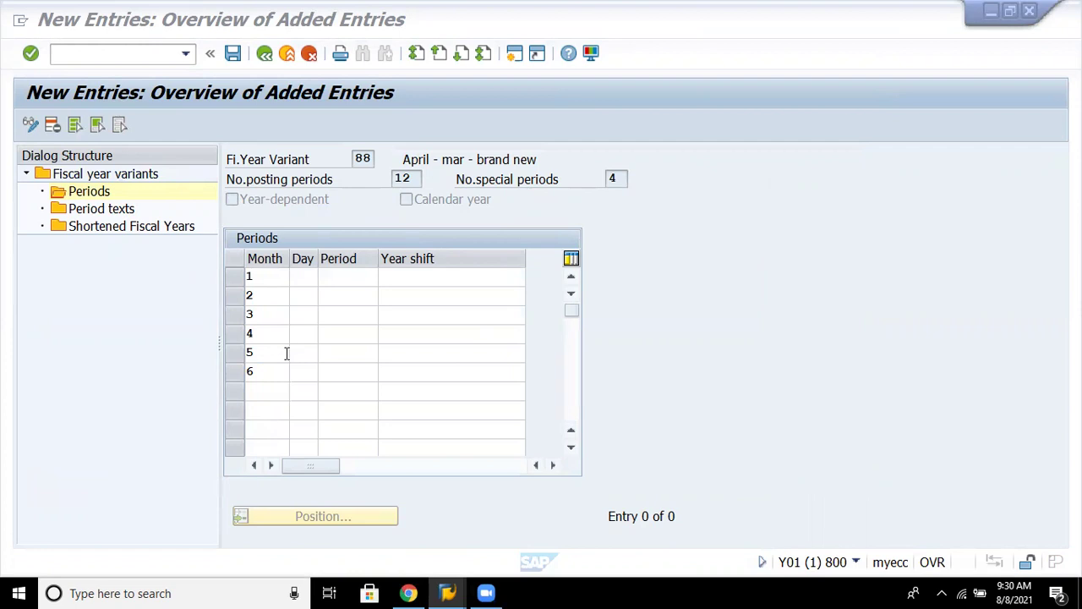
{"action": "left_click", "coordinate": [263, 393]}
{"action": "type", "text": "7"}
{"action": "key", "text": "Down"}
{"action": "type", "text": "8"}
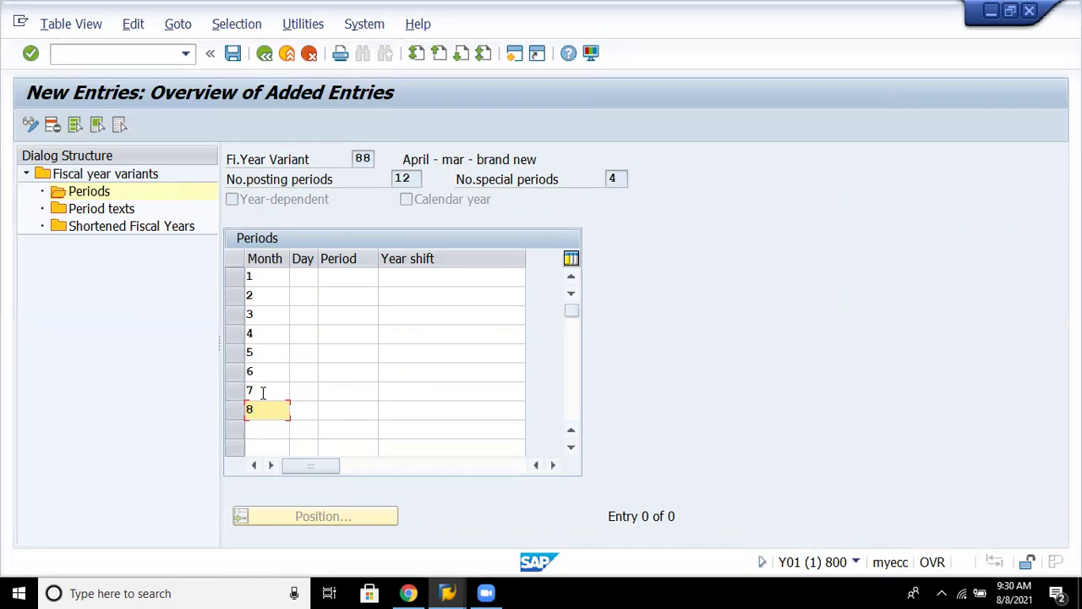
{"action": "key", "text": "Down"}
{"action": "type", "text": "9"}
{"action": "key", "text": "Down"}
{"action": "type", "text": "10"}
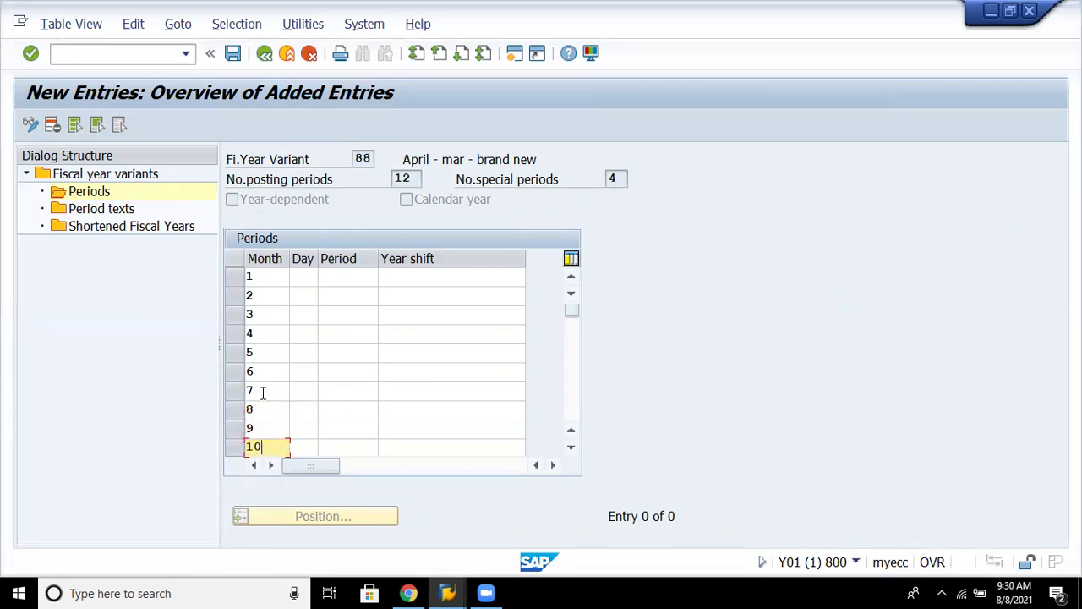
Set the Day to 31 for month 1 and 29 for month 2 in the period entries.
{"action": "left_click", "coordinate": [309, 276]}
{"action": "type", "text": "31"}
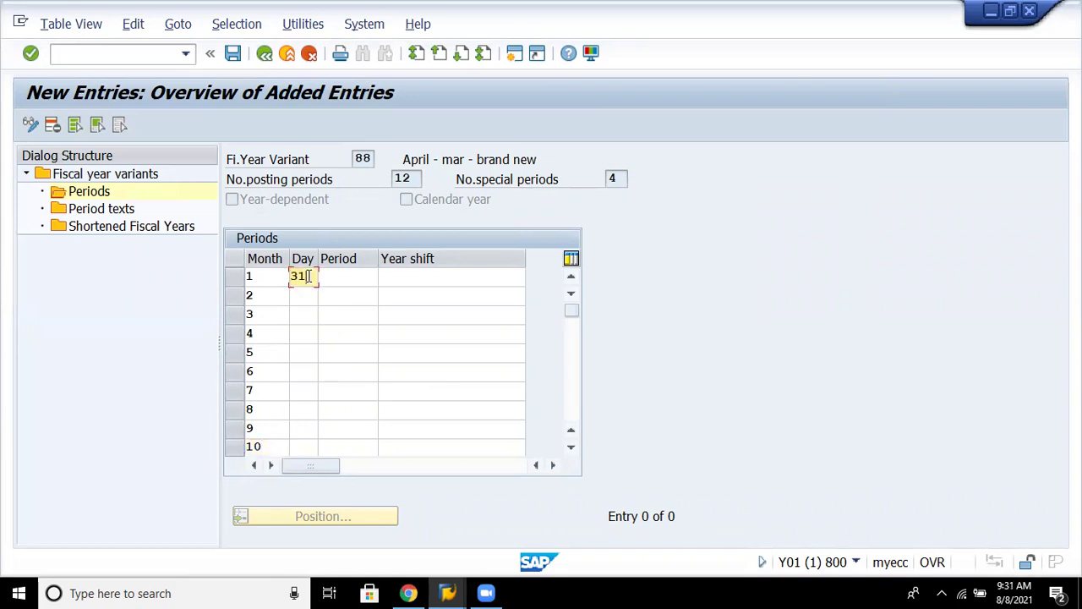
{"action": "key", "text": "Down"}
{"action": "type", "text": "3"}
{"action": "key", "text": "BackSpace"}
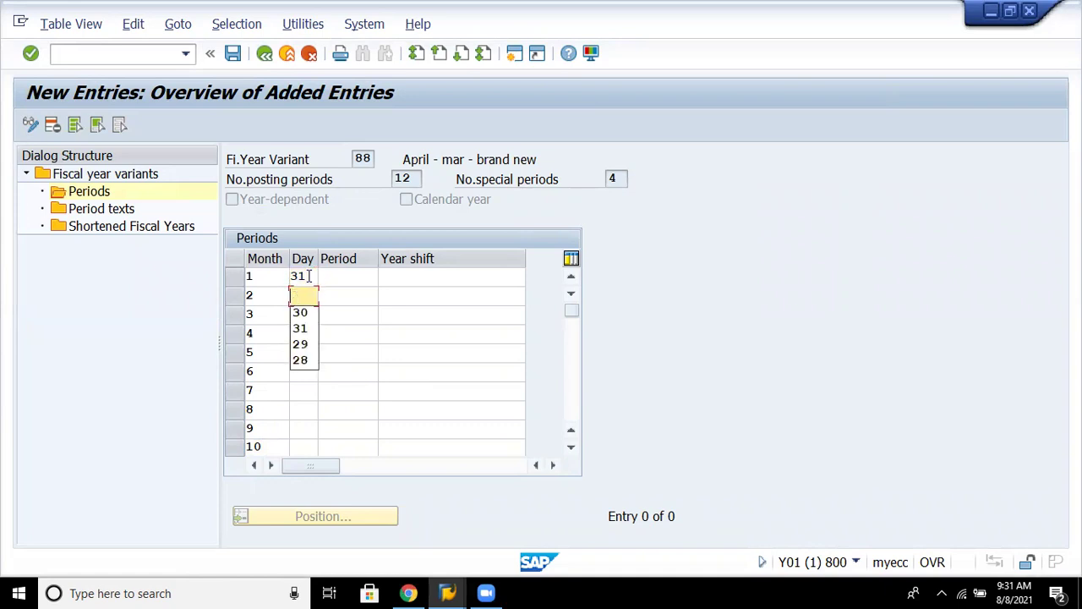
{"action": "type", "text": "29"}
{"action": "key", "text": "Tab"}
{"action": "key", "text": "Down"}
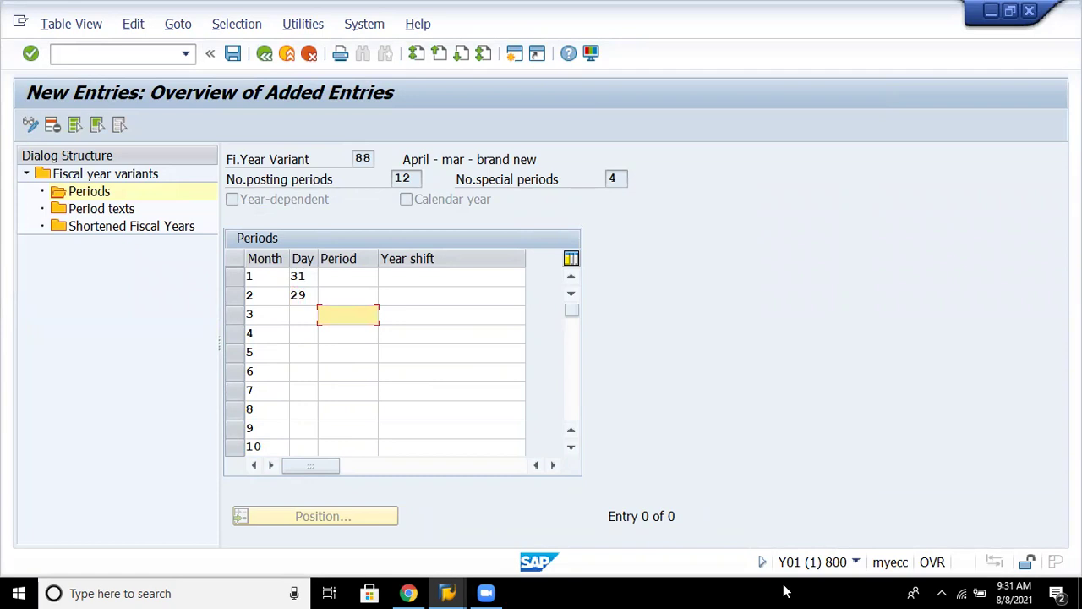
Fill the Day column for months 3 through 6 with 31, 30, 31 and 30.
{"action": "left_click", "coordinate": [298, 313]}
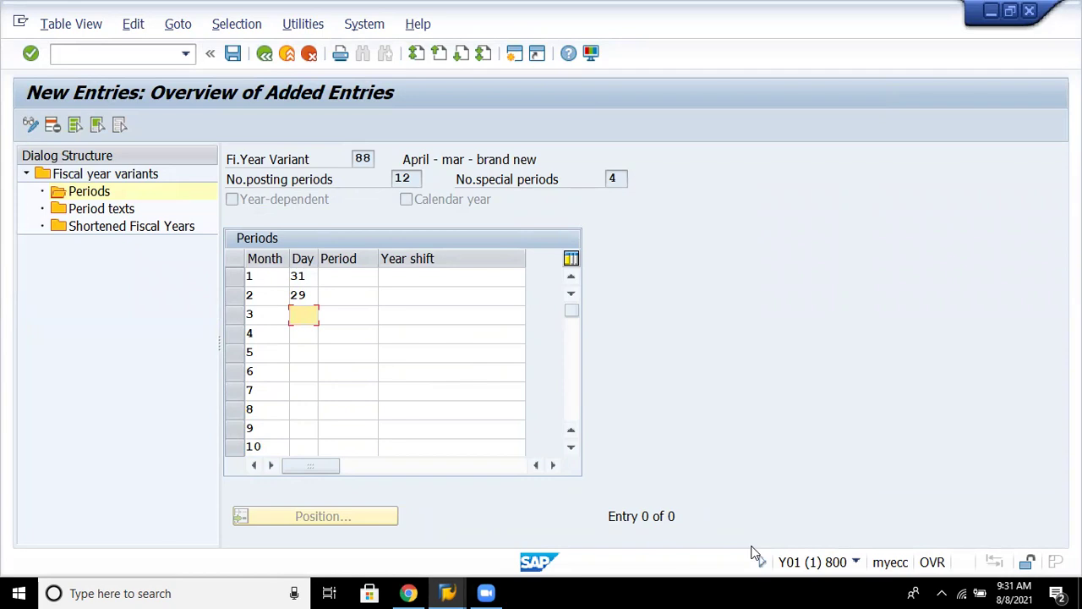
{"action": "key", "text": "Return"}
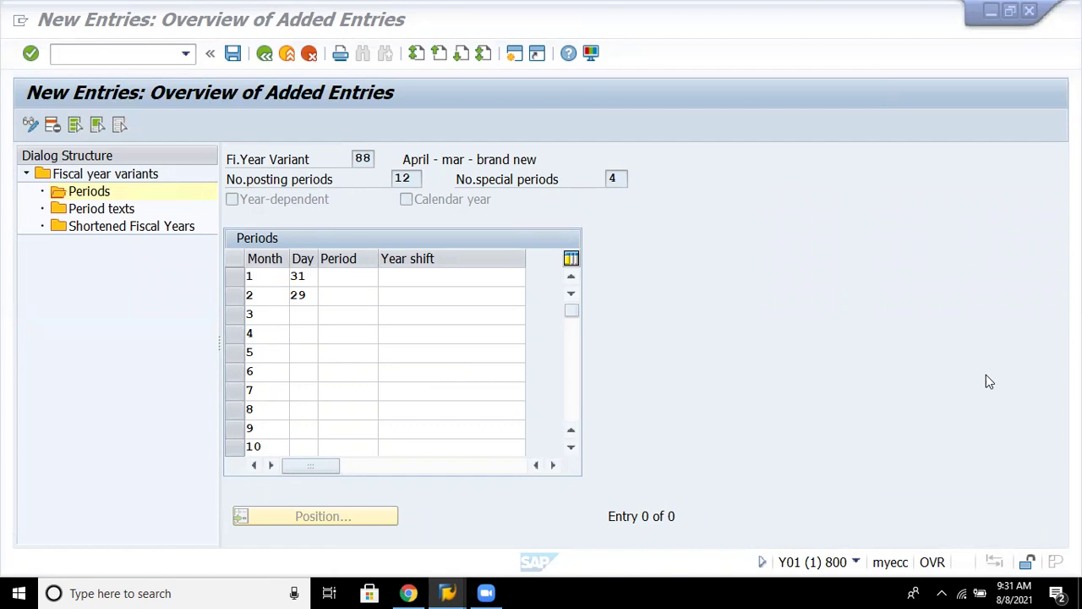
{"action": "left_click", "coordinate": [309, 308]}
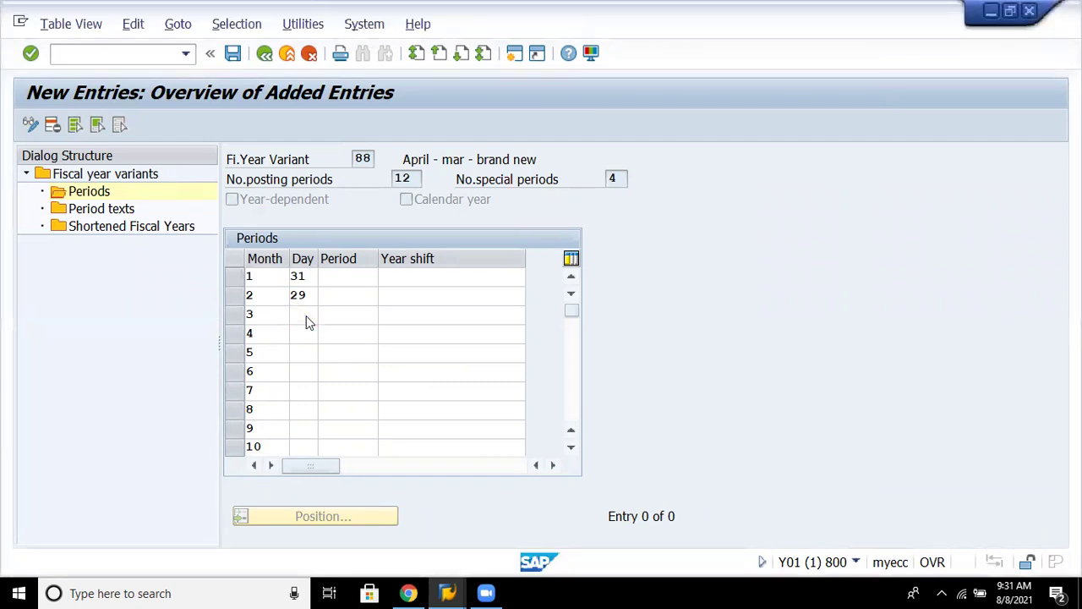
{"action": "left_click", "coordinate": [306, 315]}
{"action": "type", "text": "31"}
{"action": "key", "text": "Down"}
{"action": "type", "text": "30"}
{"action": "key", "text": "Down"}
{"action": "type", "text": "31"}
{"action": "key", "text": "Down"}
{"action": "type", "text": "30"}
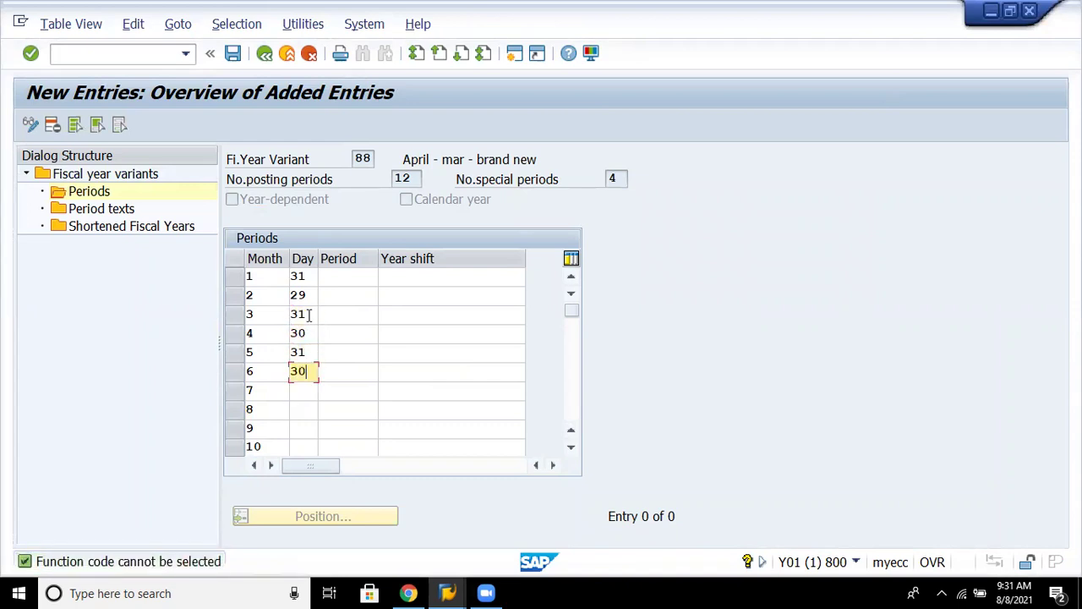
Fill the Day column for months 7 through 10 with 31, 31, 30 and 31.
{"action": "key", "text": "Down"}
{"action": "type", "text": "3"}
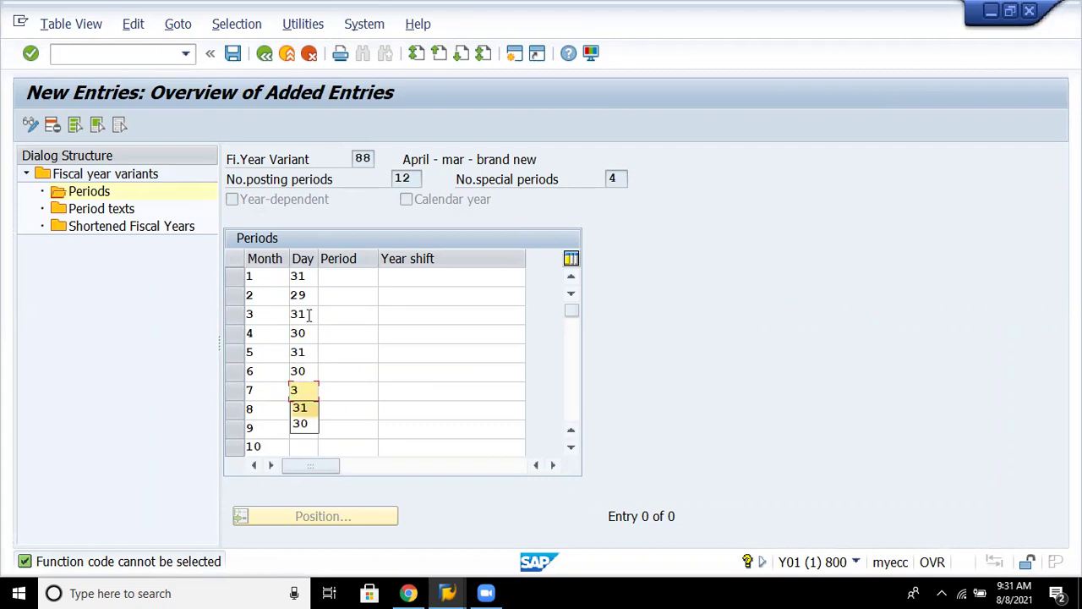
{"action": "type", "text": "1"}
{"action": "key", "text": "Down"}
{"action": "type", "text": "31"}
{"action": "key", "text": "Down"}
{"action": "type", "text": "30"}
{"action": "key", "text": "Down"}
{"action": "type", "text": "31"}
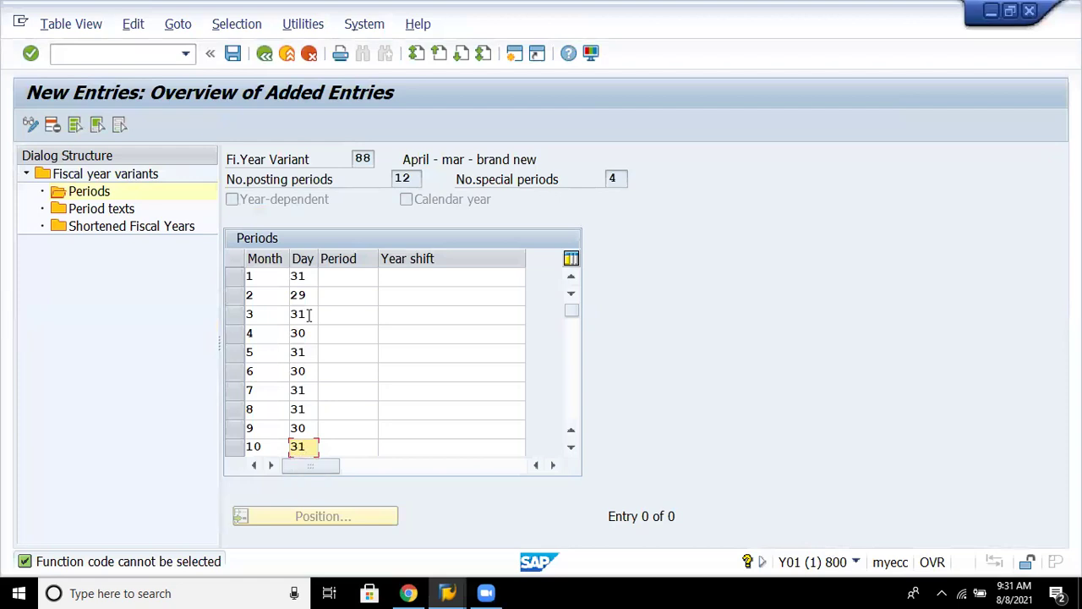
Assign periods 10, 11, 12 and 1 to months 1 through 4.
{"action": "left_click", "coordinate": [360, 283]}
{"action": "type", "text": "10"}
{"action": "key", "text": "Down"}
{"action": "type", "text": "11"}
{"action": "key", "text": "Down"}
{"action": "type", "text": "12"}
{"action": "key", "text": "Down"}
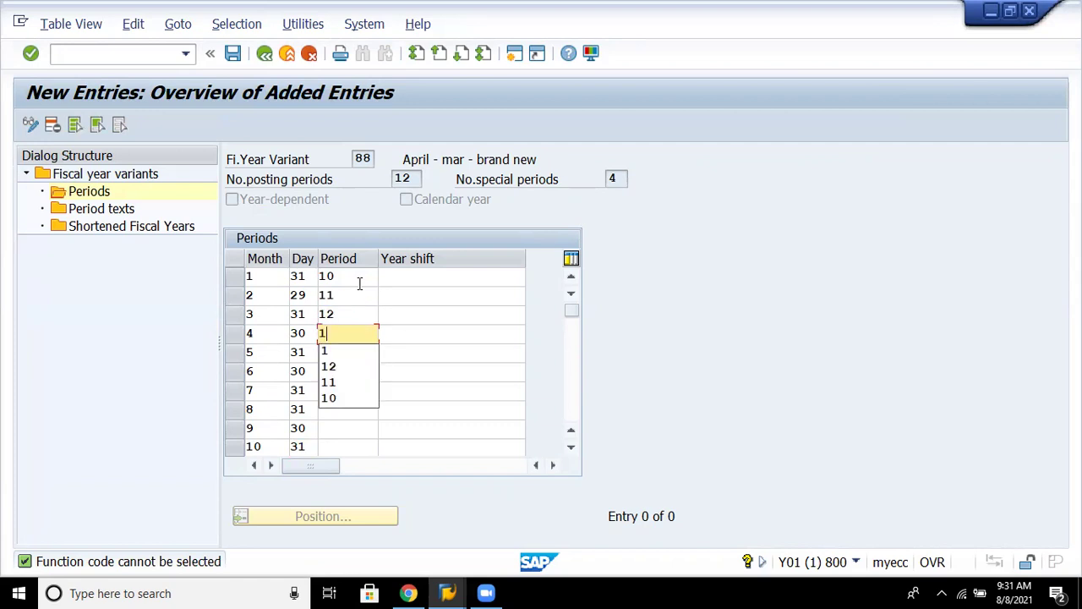
{"action": "left_click", "coordinate": [404, 348]}
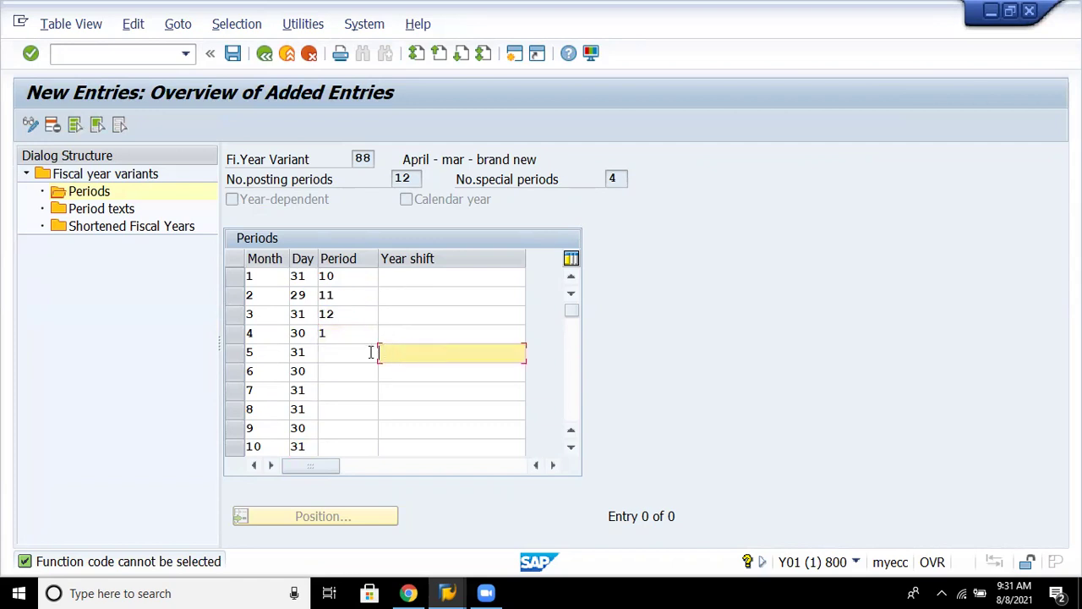
Assign periods 2 through 7 in sequence to months 5 through 10.
{"action": "left_click", "coordinate": [370, 352]}
{"action": "type", "text": "2"}
{"action": "key", "text": "Down"}
{"action": "type", "text": "3"}
{"action": "key", "text": "Down"}
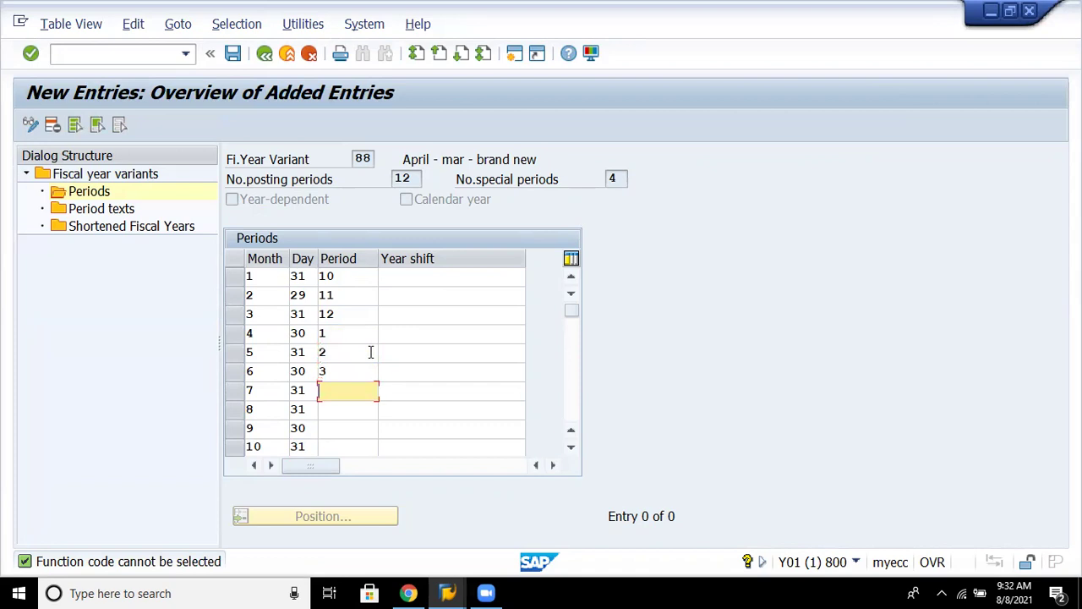
{"action": "type", "text": "4"}
{"action": "key", "text": "Down"}
{"action": "type", "text": "5"}
{"action": "key", "text": "Down"}
{"action": "type", "text": "6"}
{"action": "key", "text": "Down"}
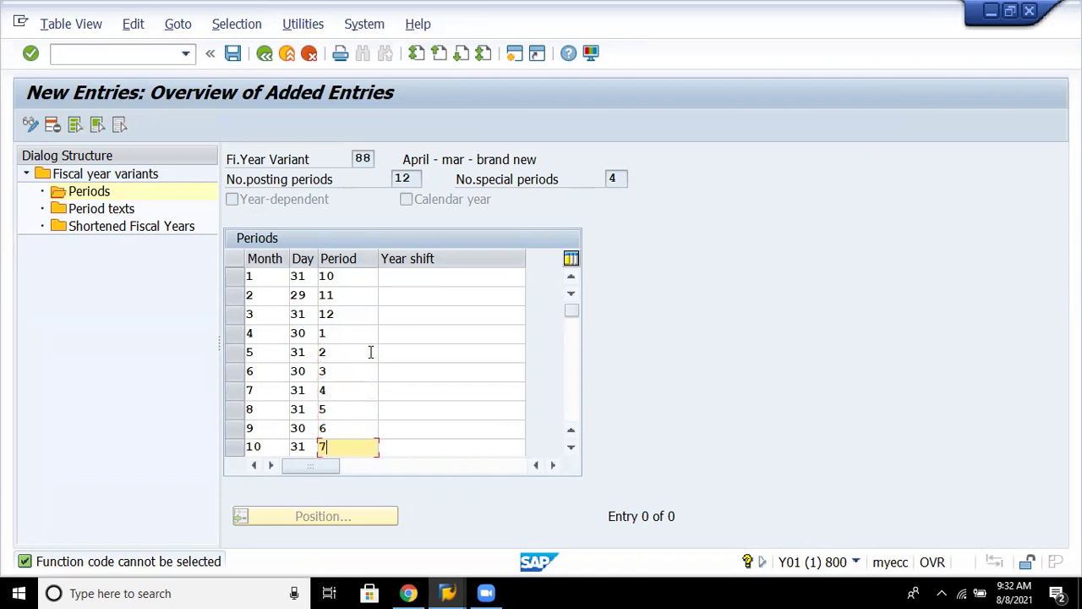
Set the year shift to -1 for months 1, 2 and 3.
{"action": "left_click", "coordinate": [434, 275]}
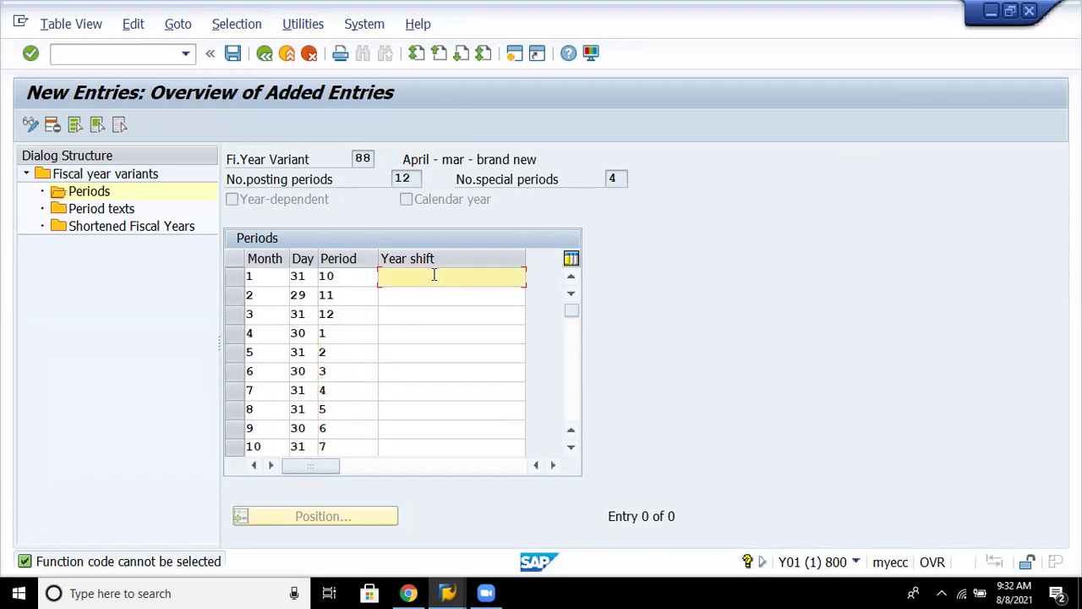
{"action": "type", "text": "-1"}
{"action": "key", "text": "Down"}
{"action": "type", "text": "-1"}
{"action": "key", "text": "Down"}
{"action": "type", "text": "-1"}
{"action": "key", "text": "Down"}
Set the year shift to 0 for months 4 through 10, including month 8, and accept the entries.
{"action": "type", "text": "0"}
{"action": "key", "text": "Down"}
{"action": "type", "text": "0"}
{"action": "key", "text": "Down"}
{"action": "type", "text": "0"}
{"action": "key", "text": "Down"}
{"action": "key", "text": "0"}
{"action": "key", "text": "Down"}
{"action": "key", "text": "Down"}
{"action": "key", "text": "0"}
{"action": "key", "text": "Down"}
{"action": "type", "text": "0"}
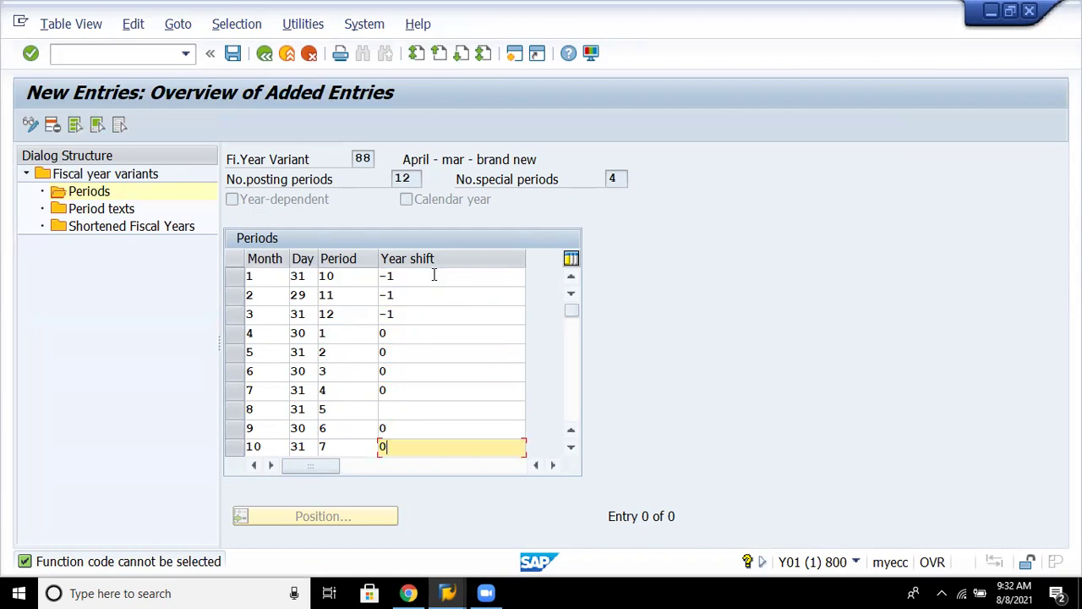
{"action": "key", "text": "Up"}
{"action": "key", "text": "Up"}
{"action": "type", "text": "0"}
{"action": "key", "text": "Return"}
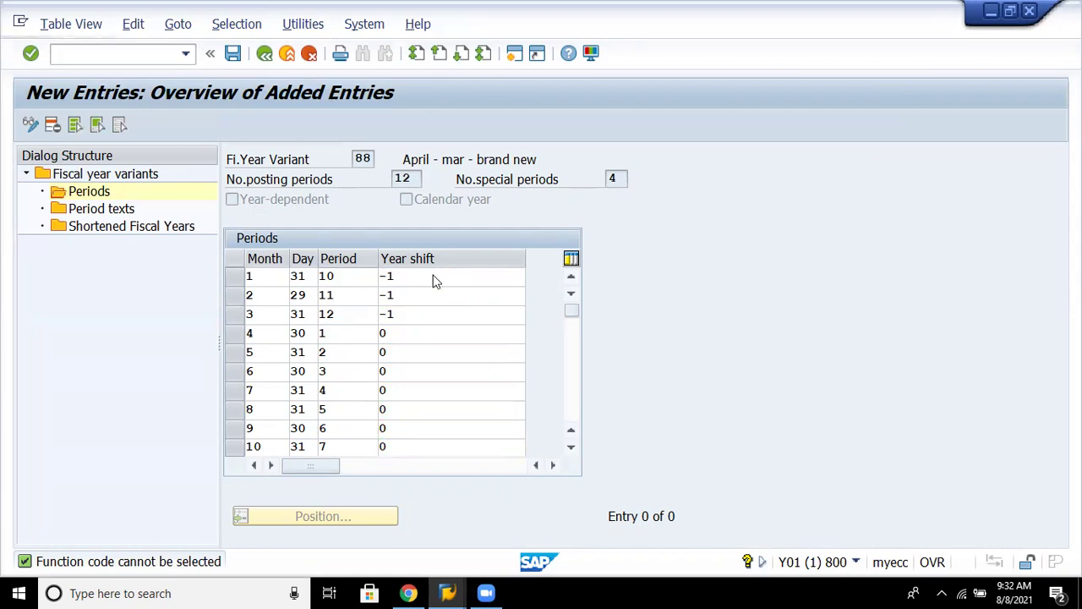
Add a period entry for month 11 with day 30, period 8 and year shift 0.
{"action": "key", "text": "Return"}
{"action": "type", "text": "11 "}
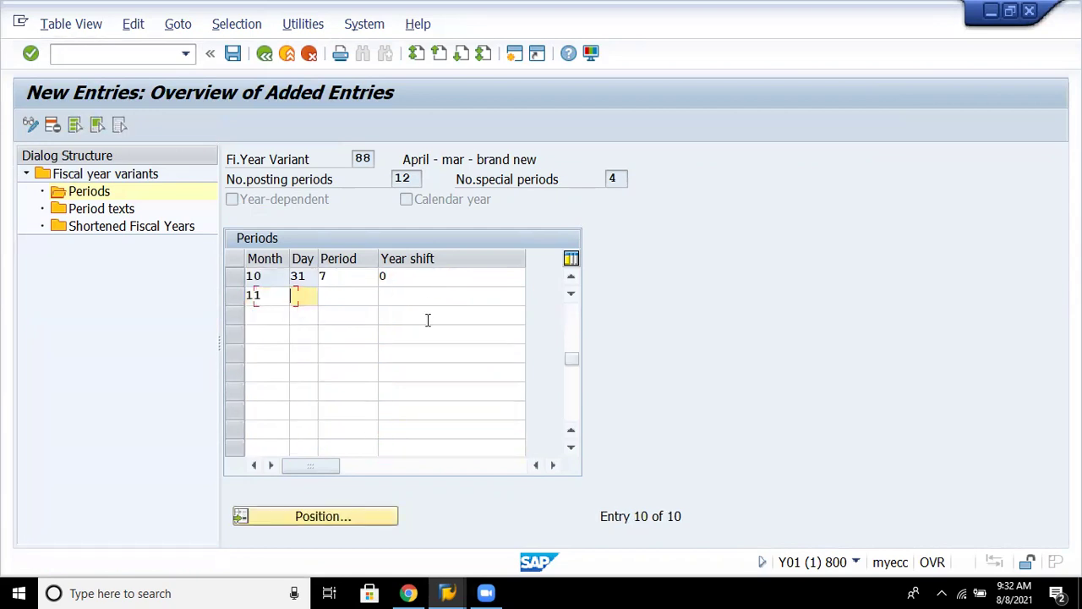
{"action": "type", "text": "30 8"}
{"action": "key", "text": "Tab"}
{"action": "type", "text": "0"}
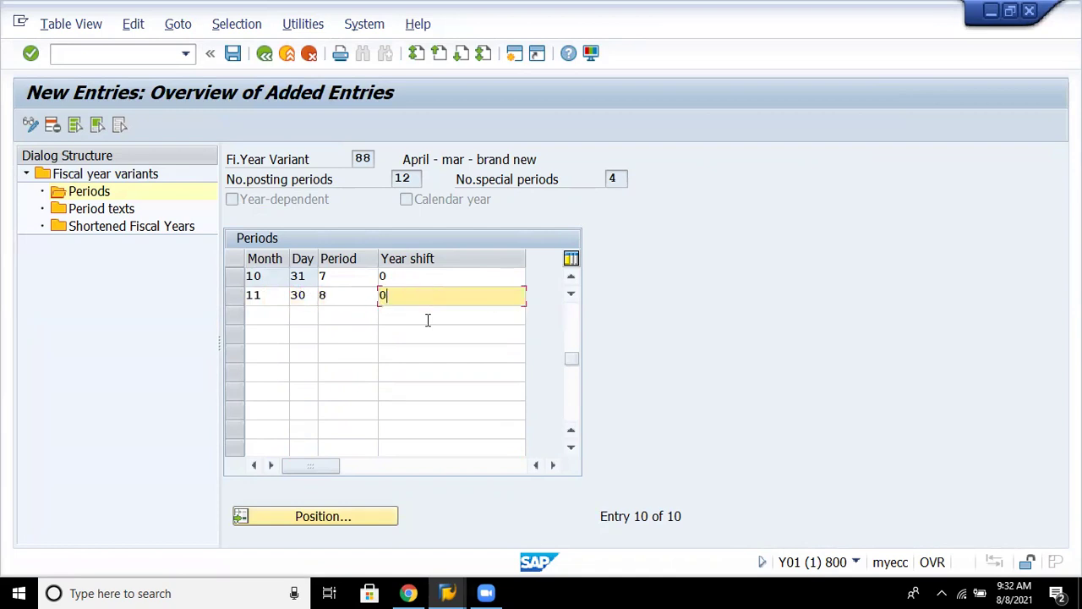
Add a period entry for month 12 with day 31, period 9 and year shift 0.
{"action": "key", "text": "Tab"}
{"action": "type", "text": "12 3"}
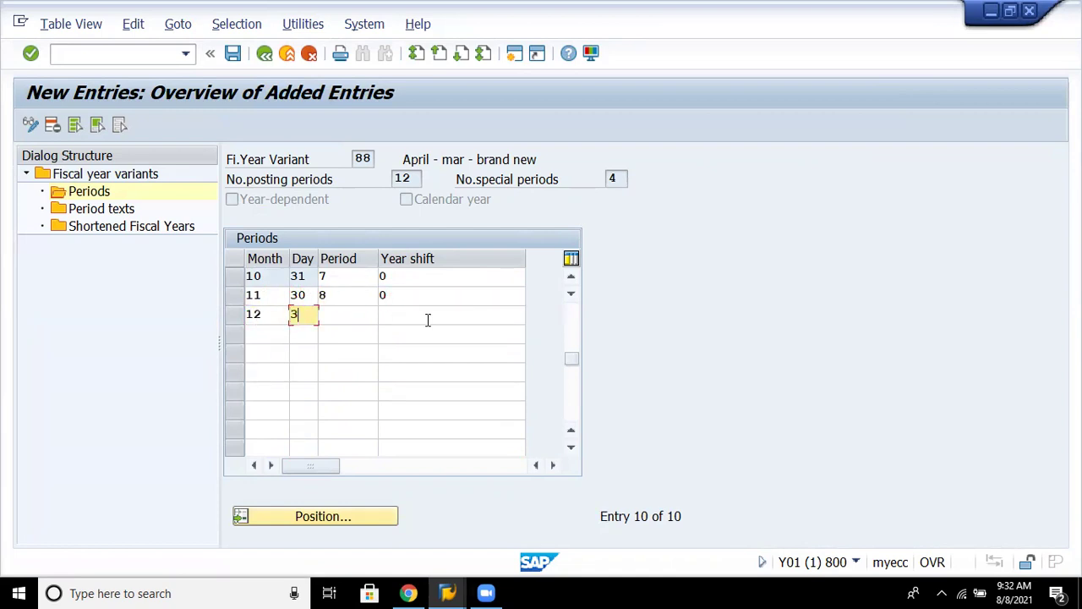
{"action": "type", "text": "1 9"}
{"action": "key", "text": "Tab"}
{"action": "type", "text": "0"}
{"action": "key", "text": "Tab"}
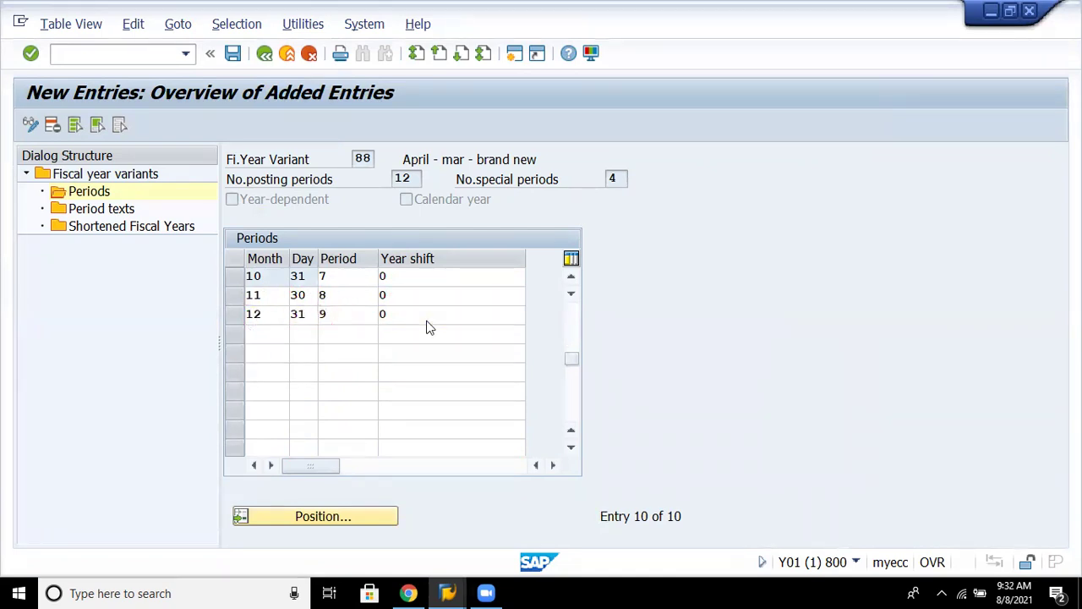
Save the period entries of fiscal year variant 88 and return to the Customizing structure.
{"action": "key", "text": "ctrl+s"}
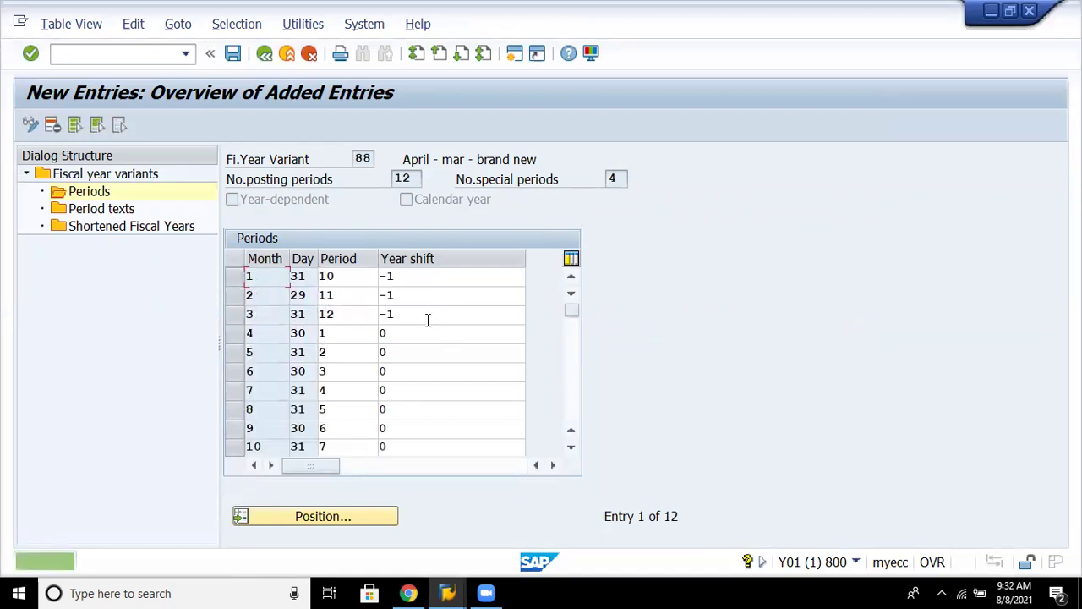
{"action": "left_click", "coordinate": [264, 54]}
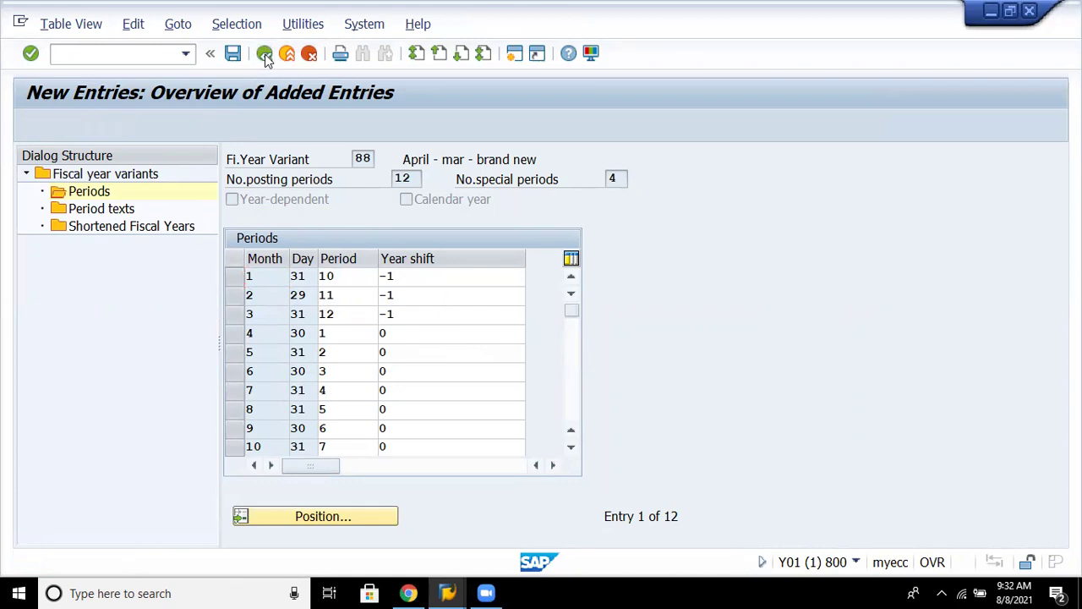
{"action": "left_click", "coordinate": [265, 54]}
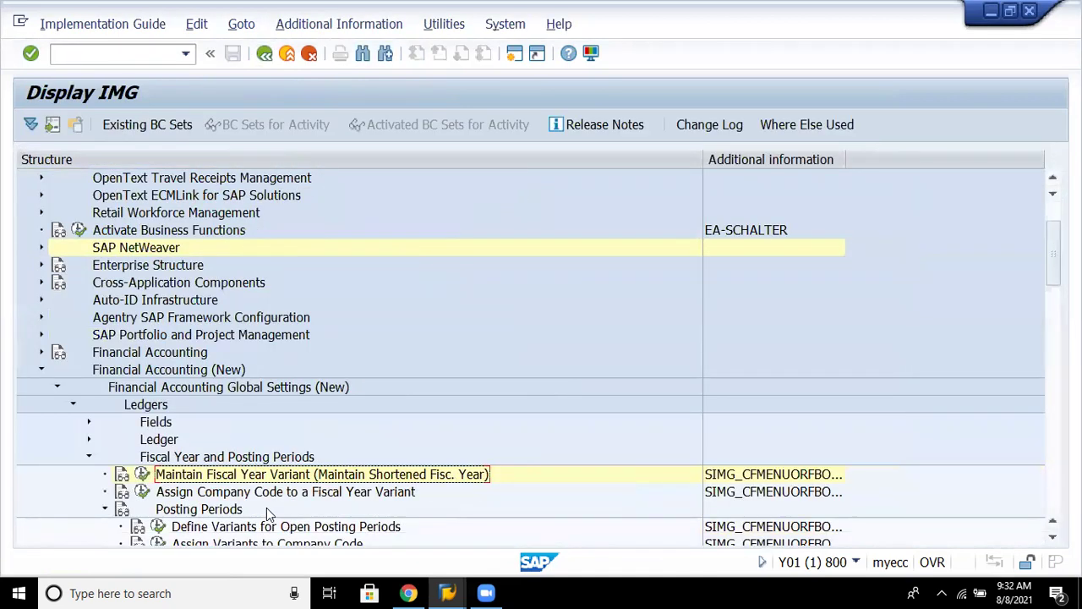
Open the Assign Company Code to a Fiscal Year Variant activity and position the list on company code 8880.
{"action": "left_click", "coordinate": [272, 492]}
{"action": "left_click", "coordinate": [142, 491]}
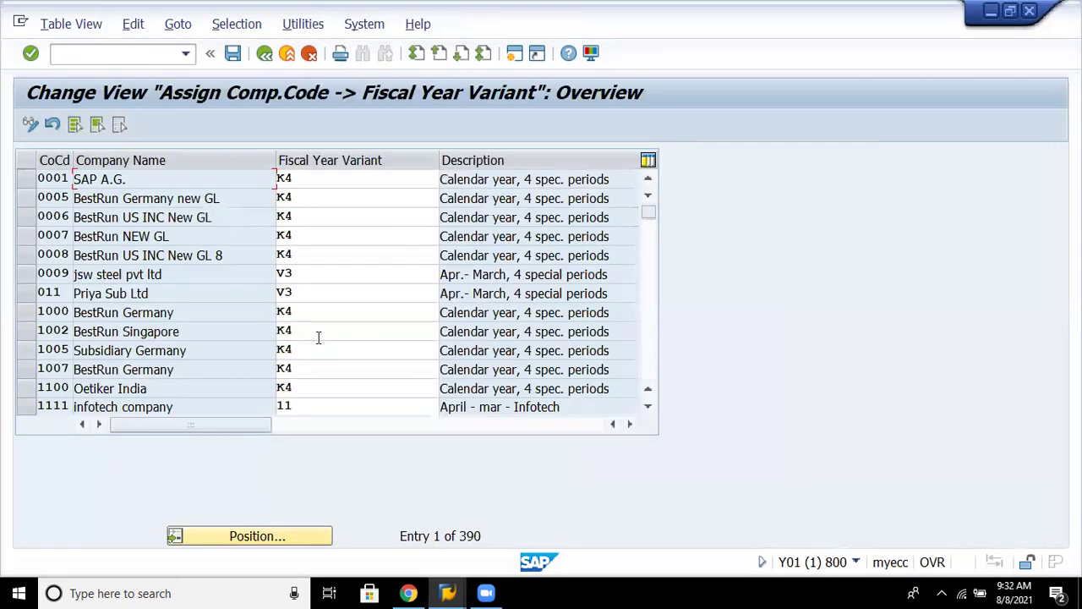
{"action": "left_click", "coordinate": [262, 529]}
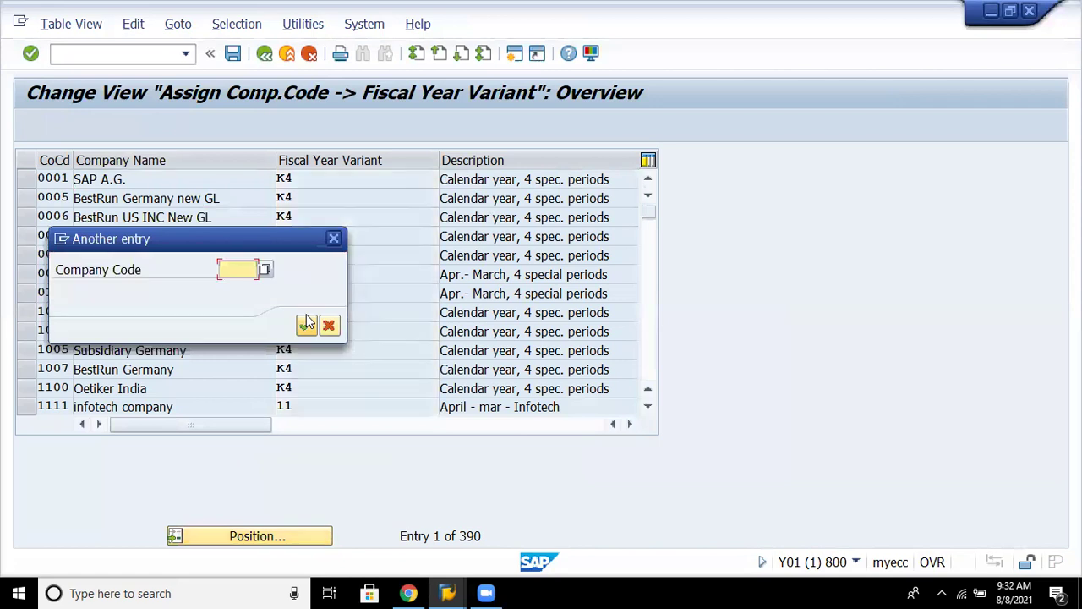
{"action": "type", "text": "8880"}
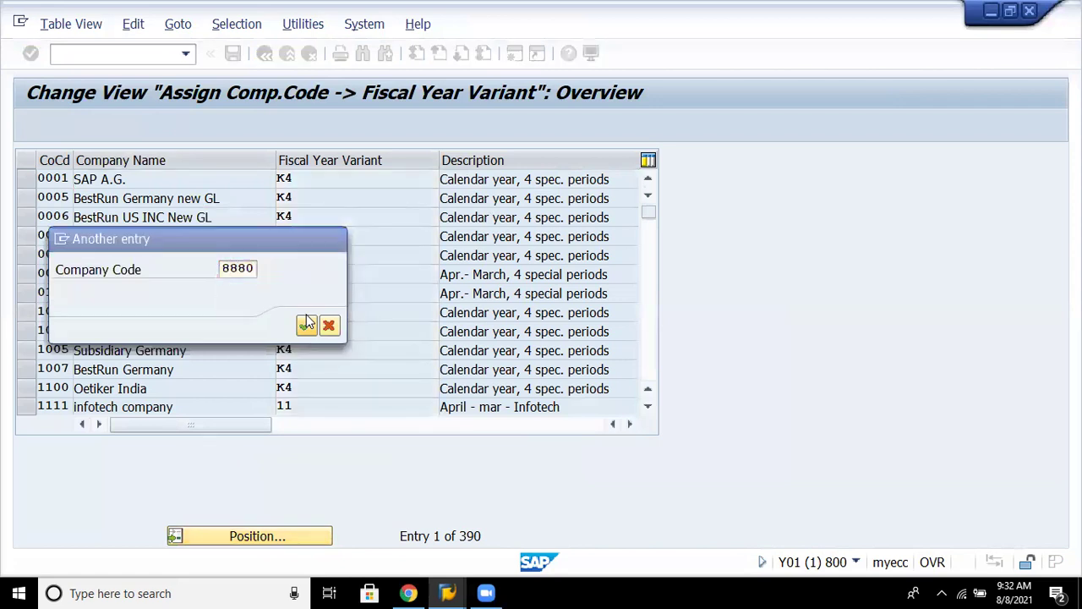
{"action": "left_click", "coordinate": [306, 324]}
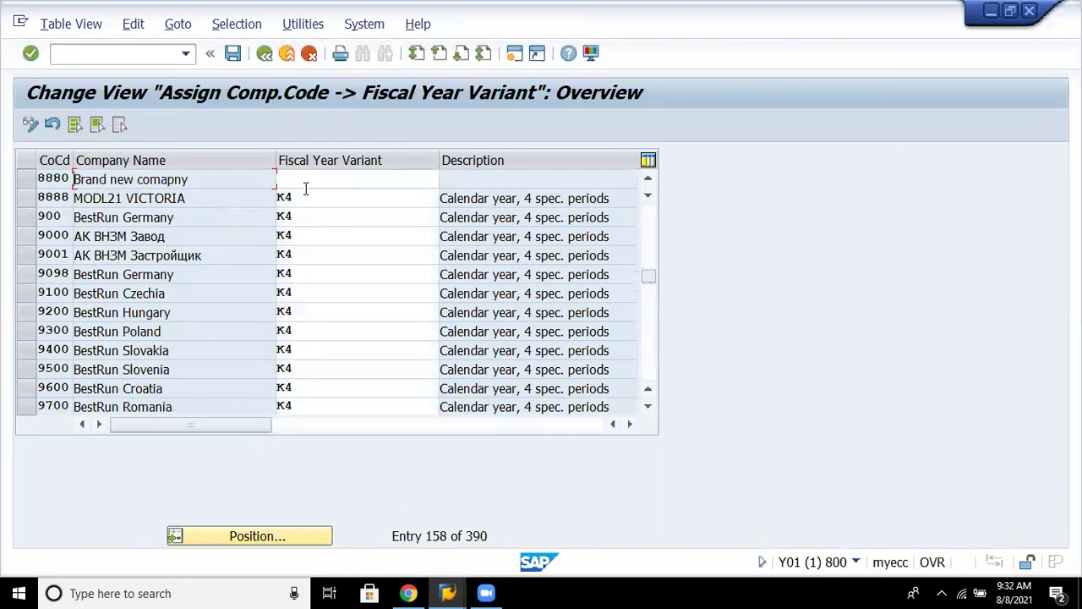
Assign fiscal year variant 88 to company code 8880, save it under the proposed customizing request and return to the Customizing structure.
{"action": "left_click", "coordinate": [306, 184]}
{"action": "type", "text": "88"}
{"action": "key", "text": "Return"}
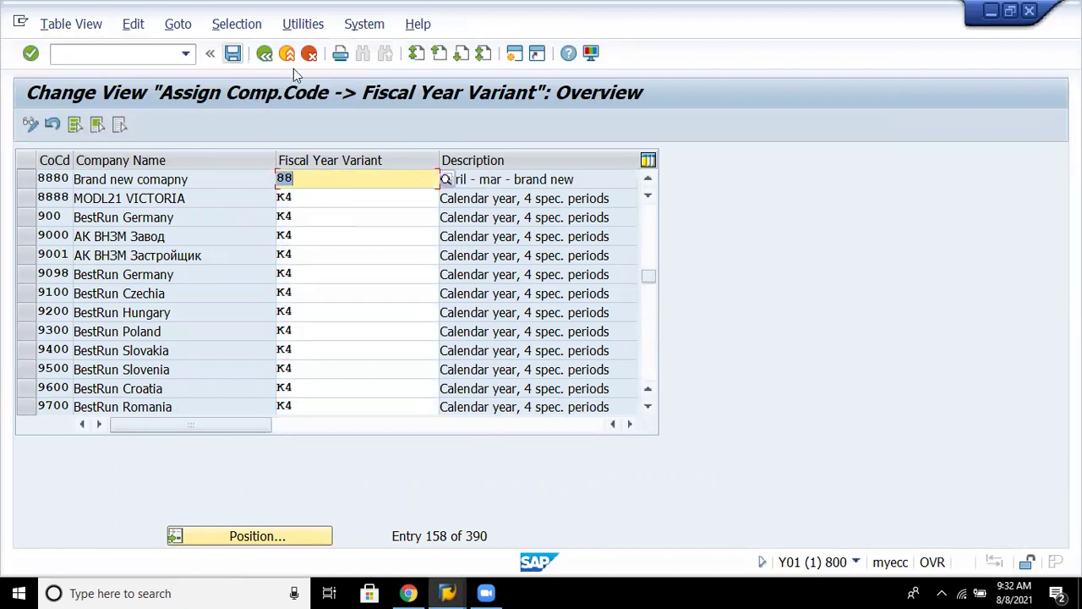
{"action": "left_click", "coordinate": [264, 55]}
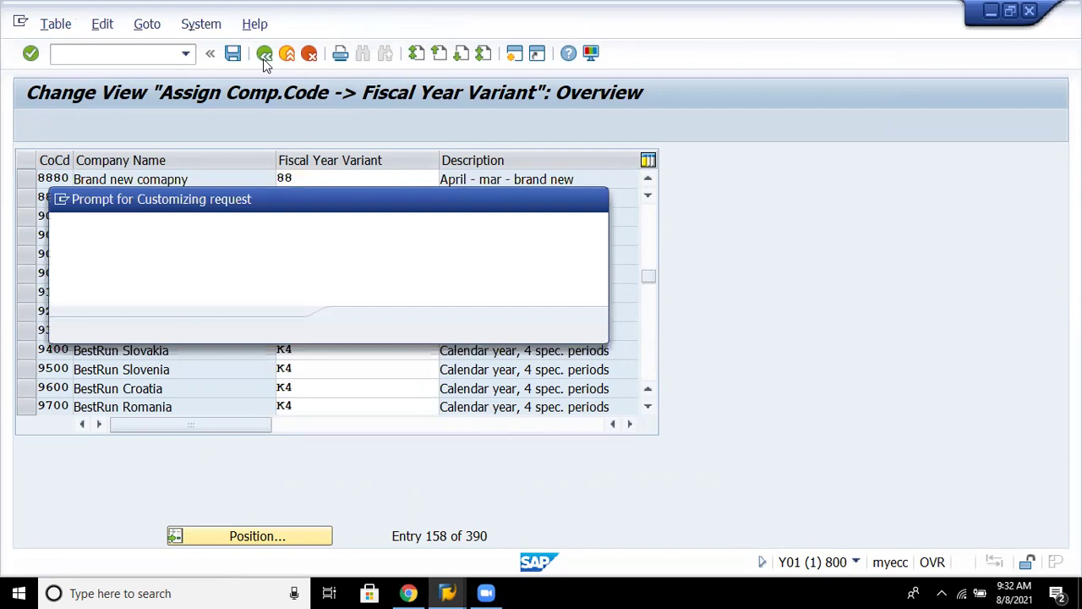
{"action": "left_click", "coordinate": [358, 326]}
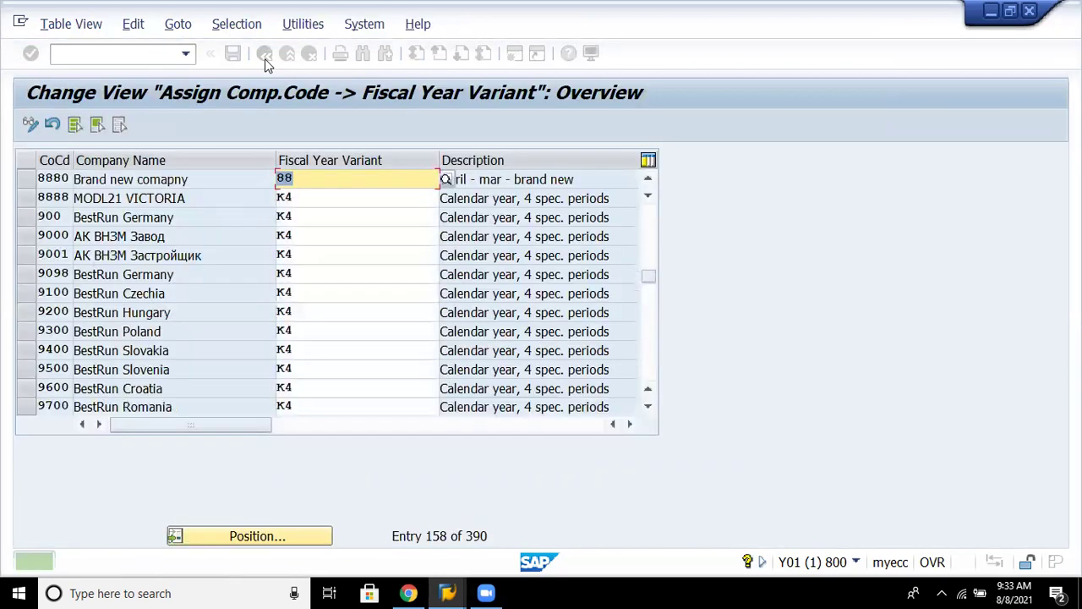
{"action": "left_click", "coordinate": [264, 53]}
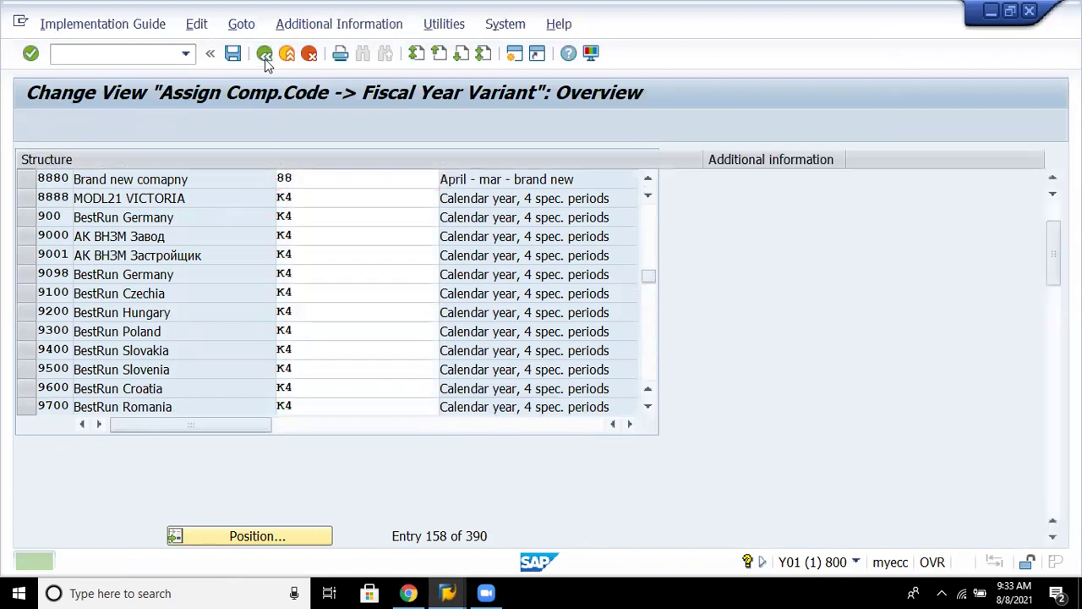
Open the Define Variants for Open Posting Periods activity under Posting Periods.
{"action": "key", "text": "Down"}
{"action": "key", "text": "Down"}
{"action": "key", "text": "Down"}
{"action": "key", "text": "Down"}
{"action": "key", "text": "Down"}
{"action": "key", "text": "Down"}
{"action": "key", "text": "Down"}
{"action": "key", "text": "Down"}
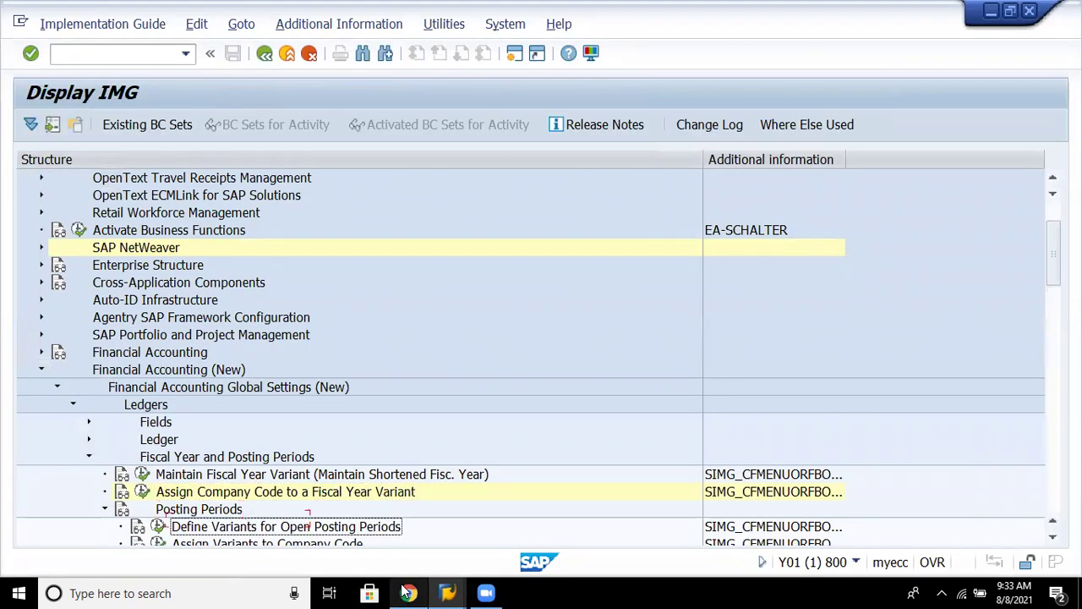
{"action": "key", "text": "Up"}
{"action": "key", "text": "Up"}
{"action": "key", "text": "Up"}
{"action": "key", "text": "Up"}
{"action": "key", "text": "Up"}
{"action": "key", "text": "Up"}
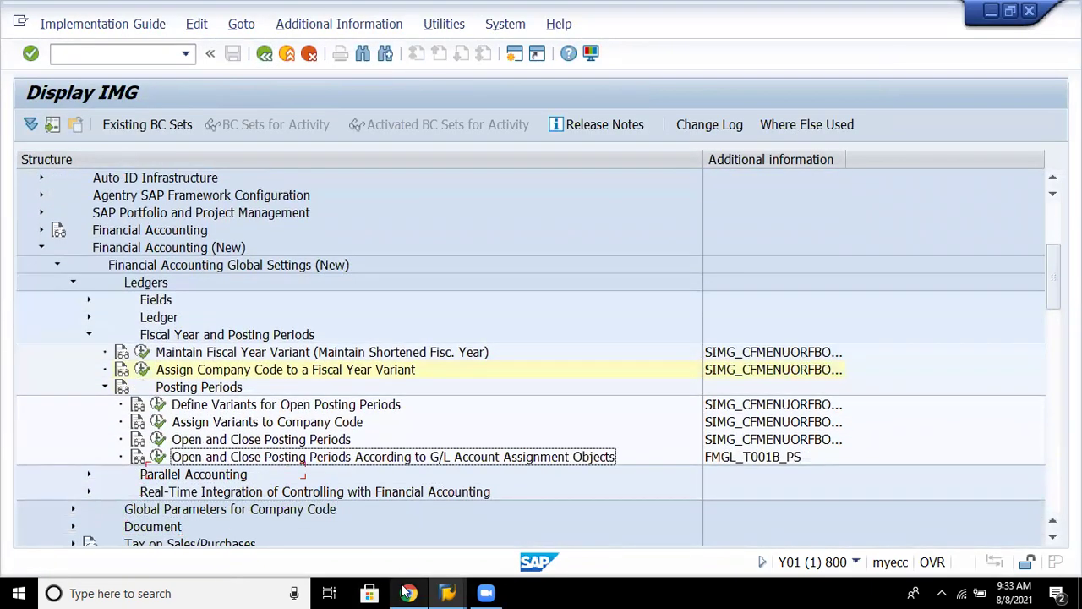
{"action": "left_click", "coordinate": [159, 404]}
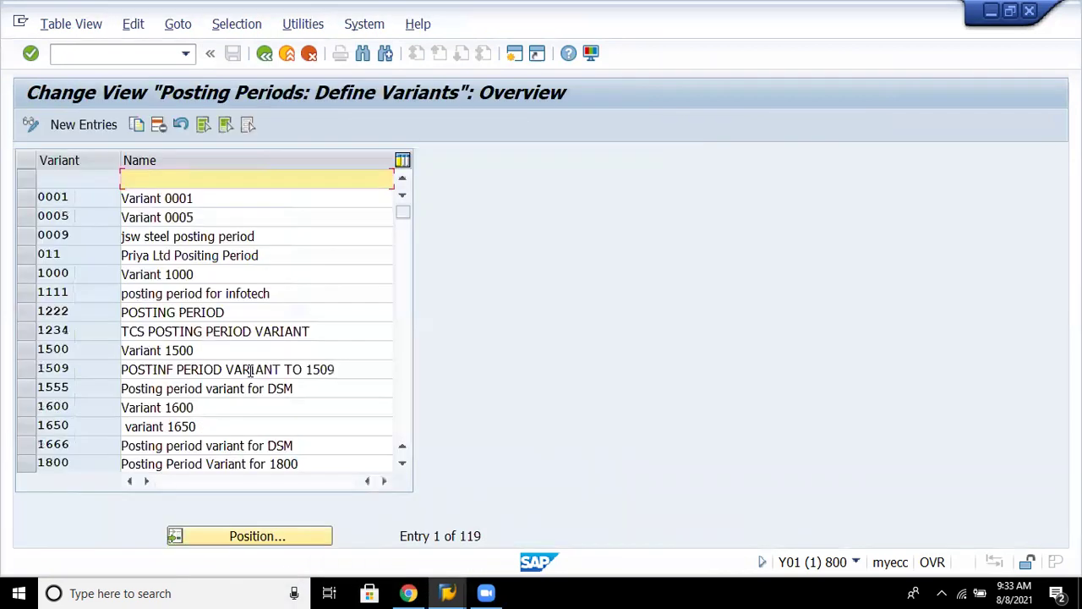
Look up posting period variant 8888 in the variant list and return to the Customizing structure.
{"action": "left_click", "coordinate": [219, 534]}
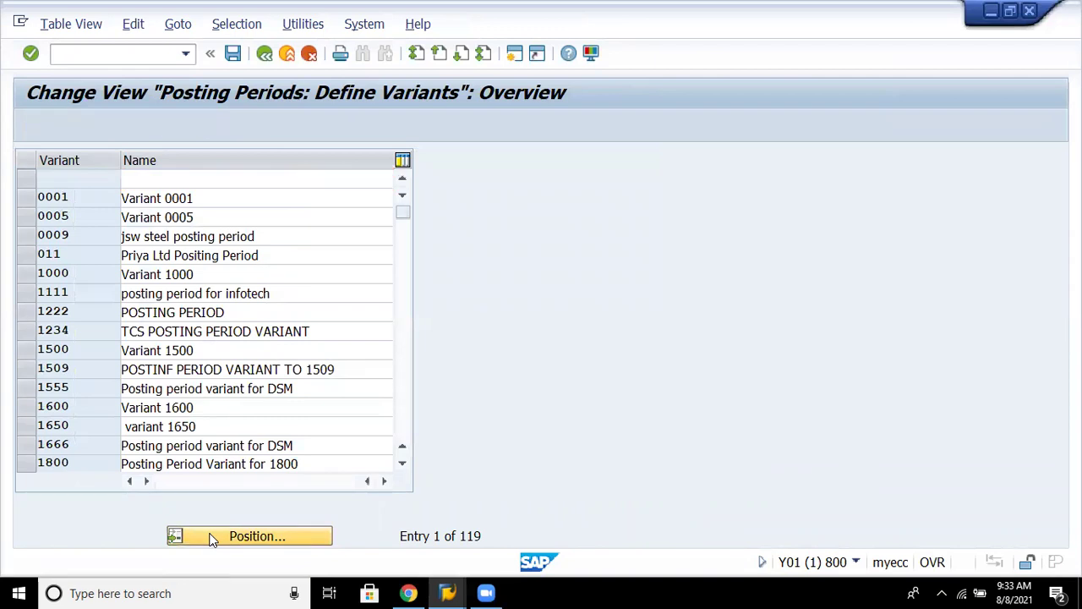
{"action": "type", "text": "0080"}
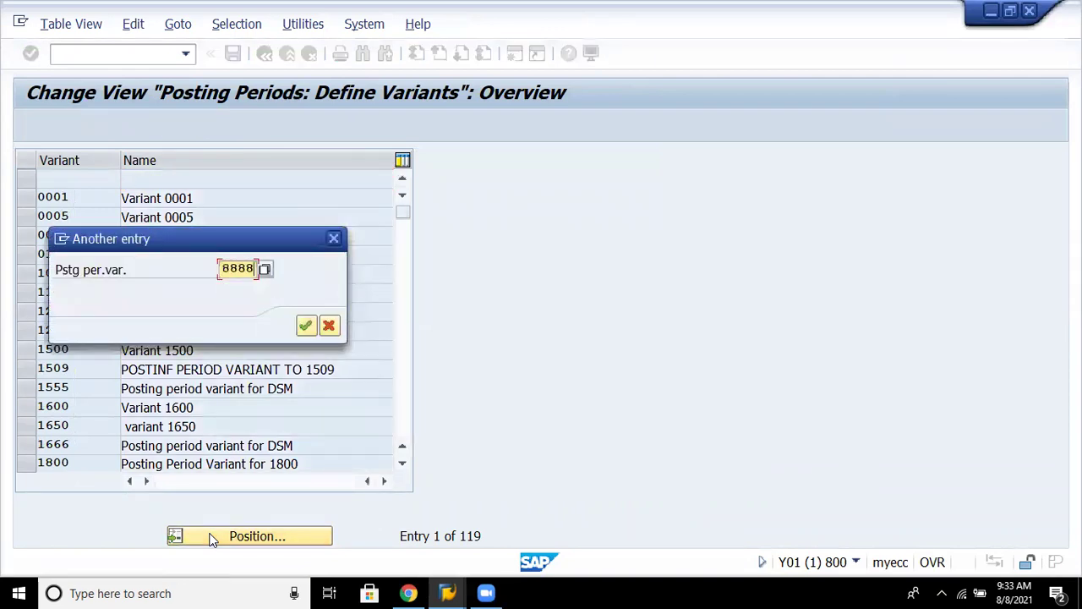
{"action": "key", "text": "Return"}
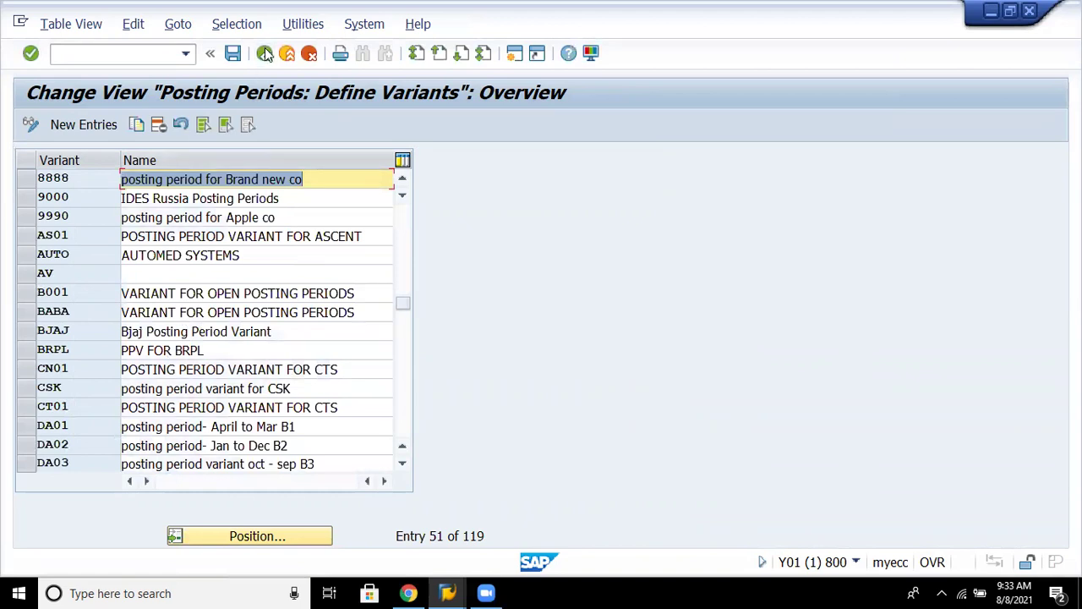
{"action": "left_click", "coordinate": [356, 374]}
{"action": "key", "text": "F3"}
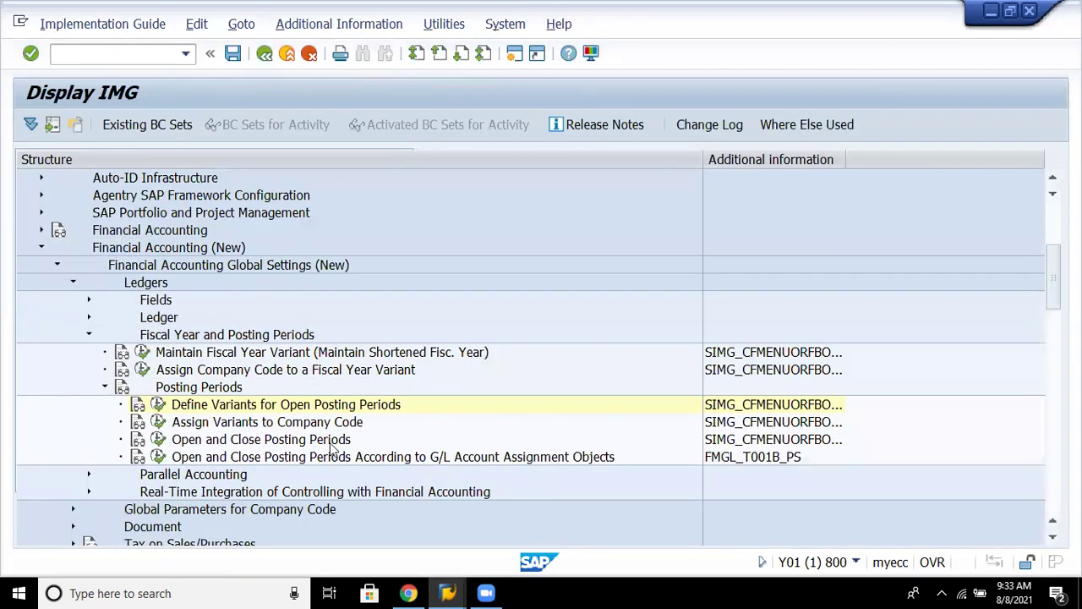
Open the Assign Variants to Company Code activity and position the list on company code 8880.
{"action": "left_click", "coordinate": [319, 427]}
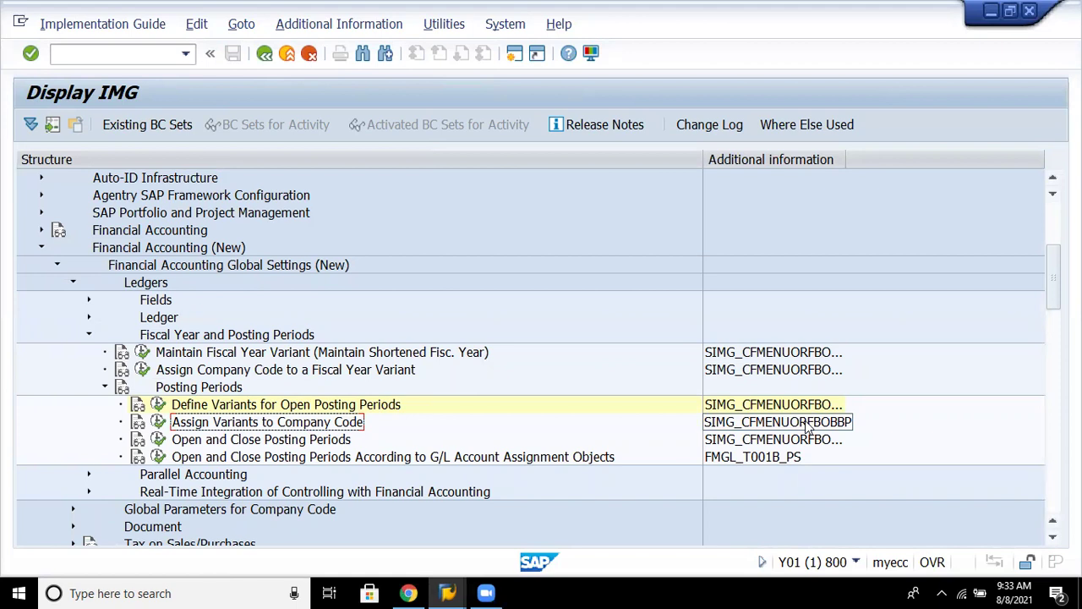
{"action": "left_click", "coordinate": [157, 421]}
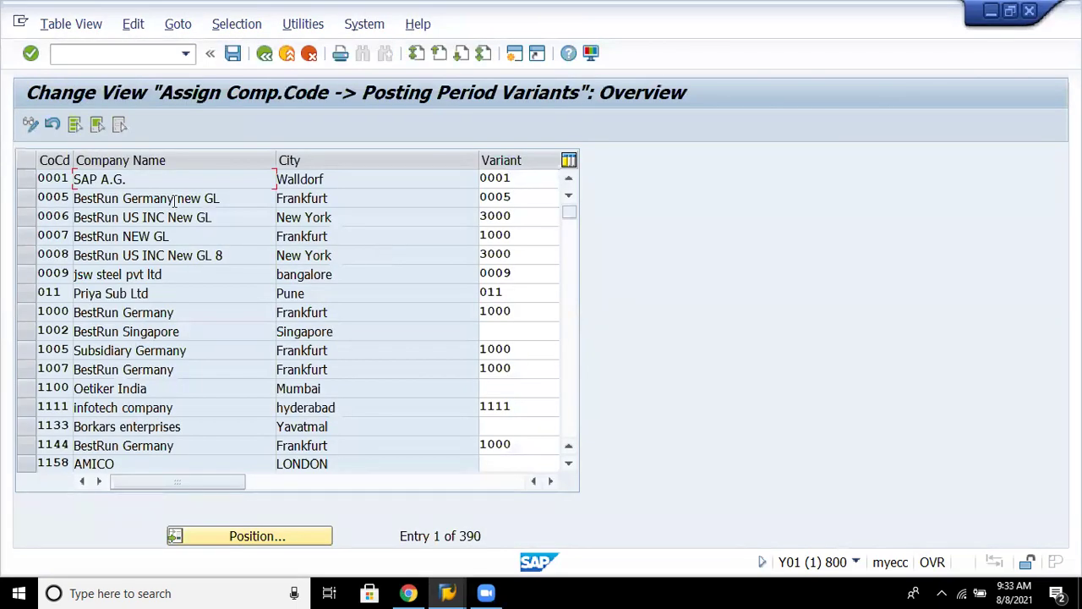
{"action": "left_click", "coordinate": [241, 535]}
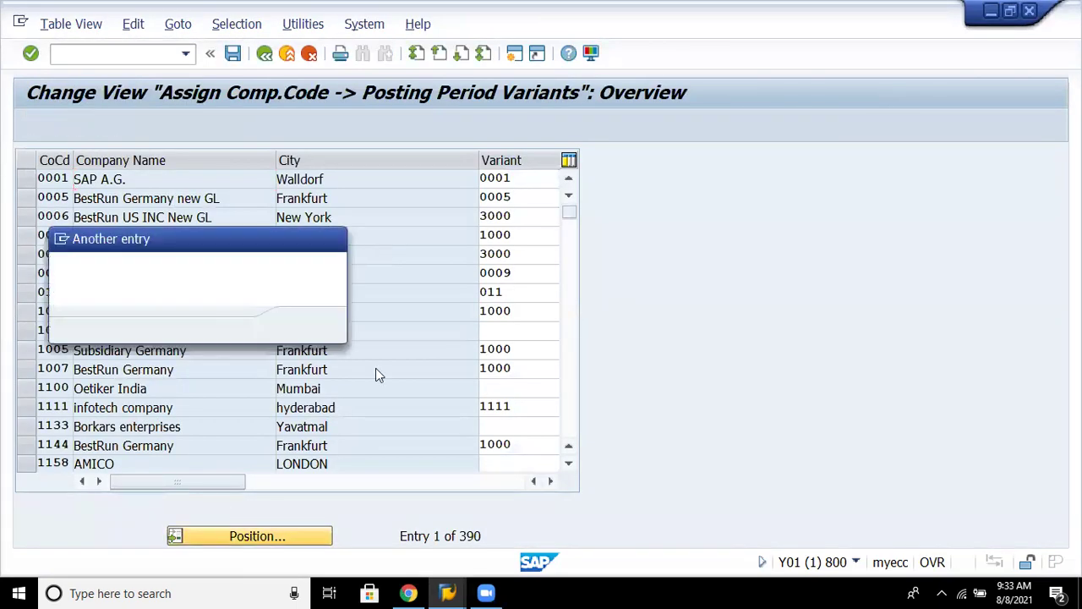
{"action": "type", "text": "8880"}
{"action": "key", "text": "Return"}
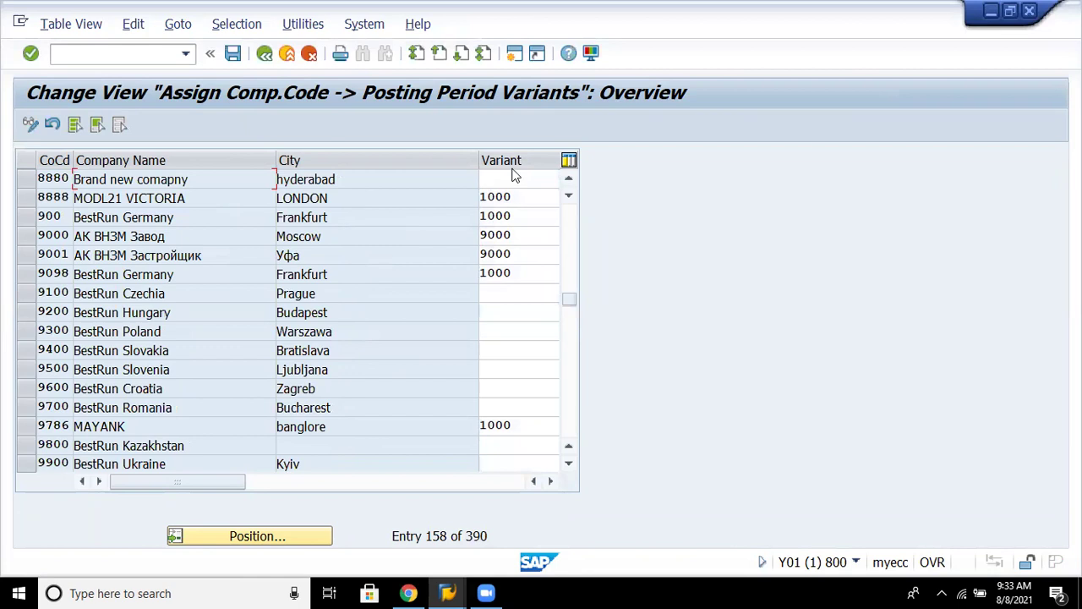
Assign posting period variant 8888 to company code 8880, save it under the proposed customizing request and return to the Customizing structure.
{"action": "left_click_drag", "start_coordinate": [478, 163], "coordinate": [387, 202]}
{"action": "left_click", "coordinate": [426, 180]}
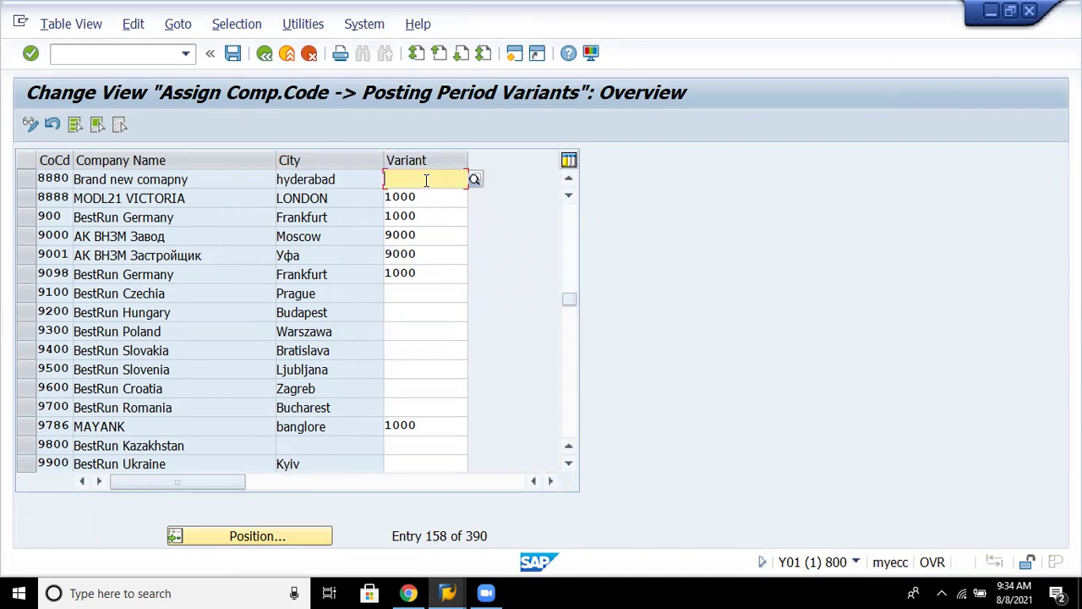
{"action": "type", "text": "8888"}
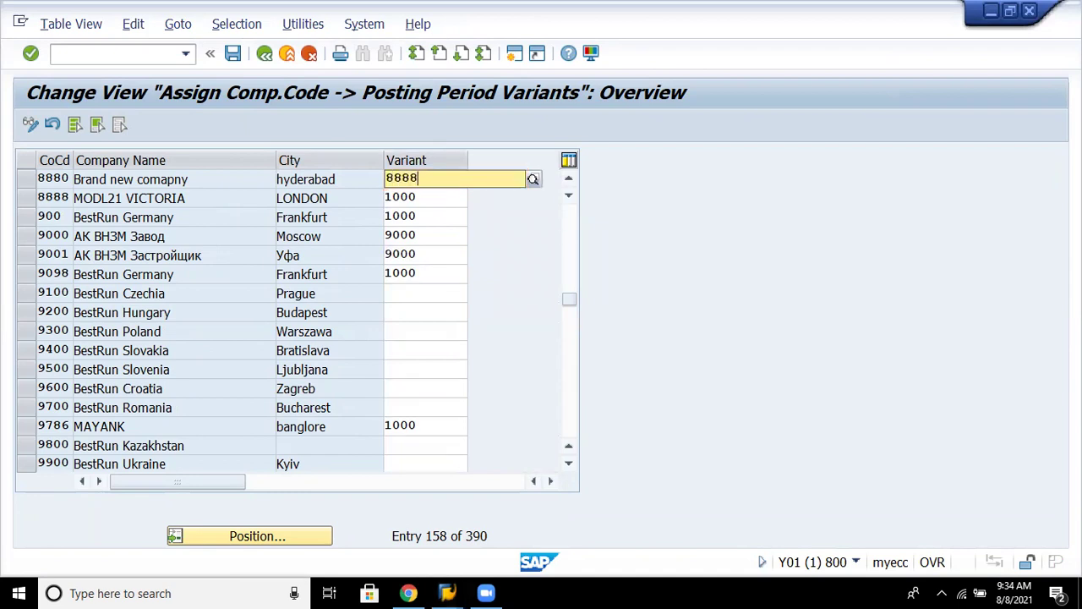
{"action": "key", "text": "Return"}
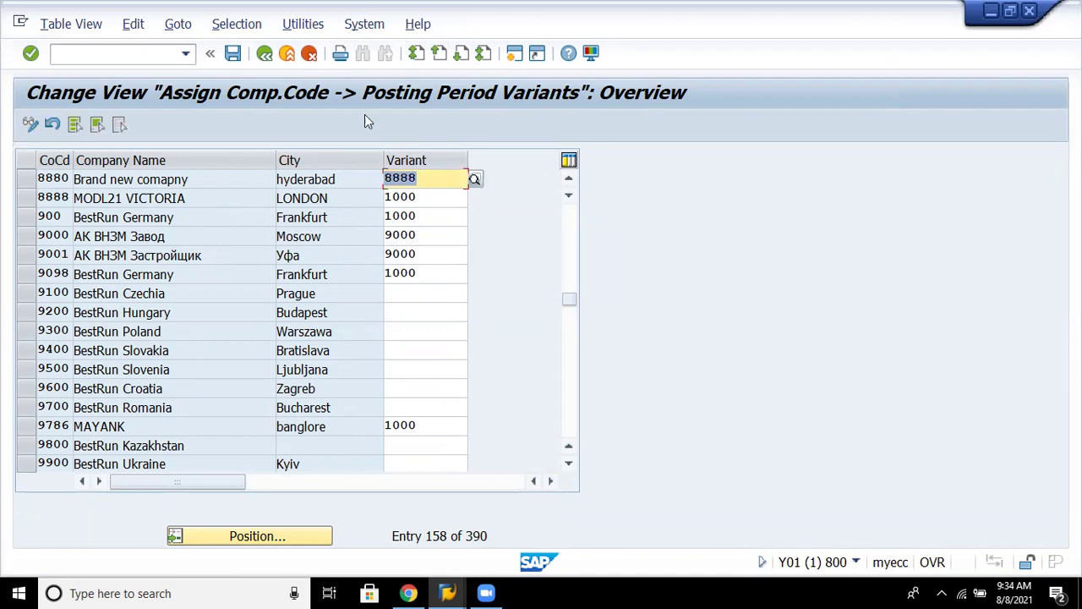
{"action": "left_click", "coordinate": [232, 55]}
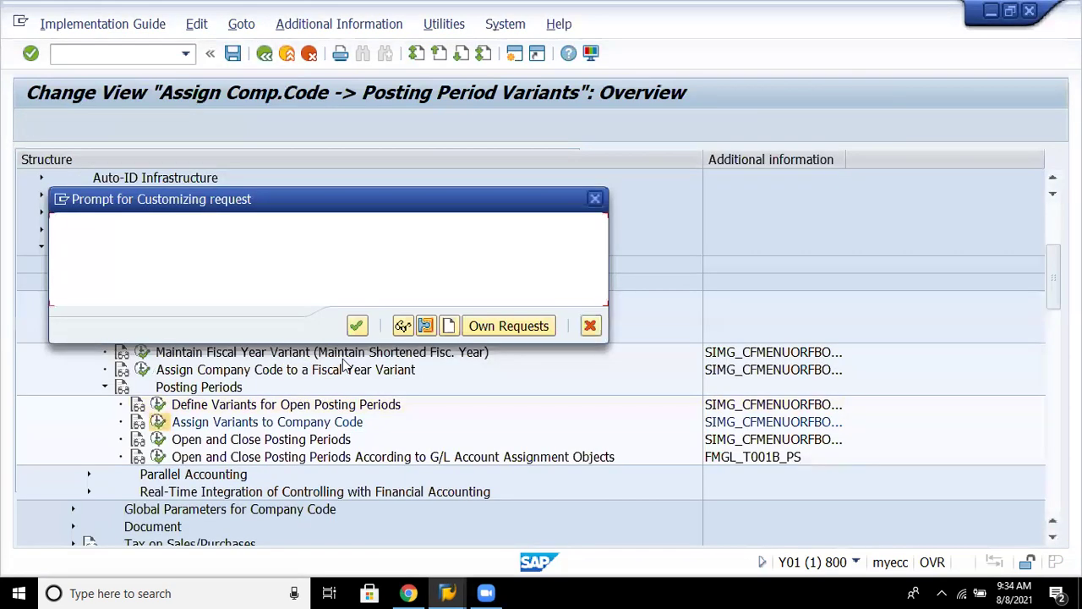
{"action": "left_click", "coordinate": [357, 326]}
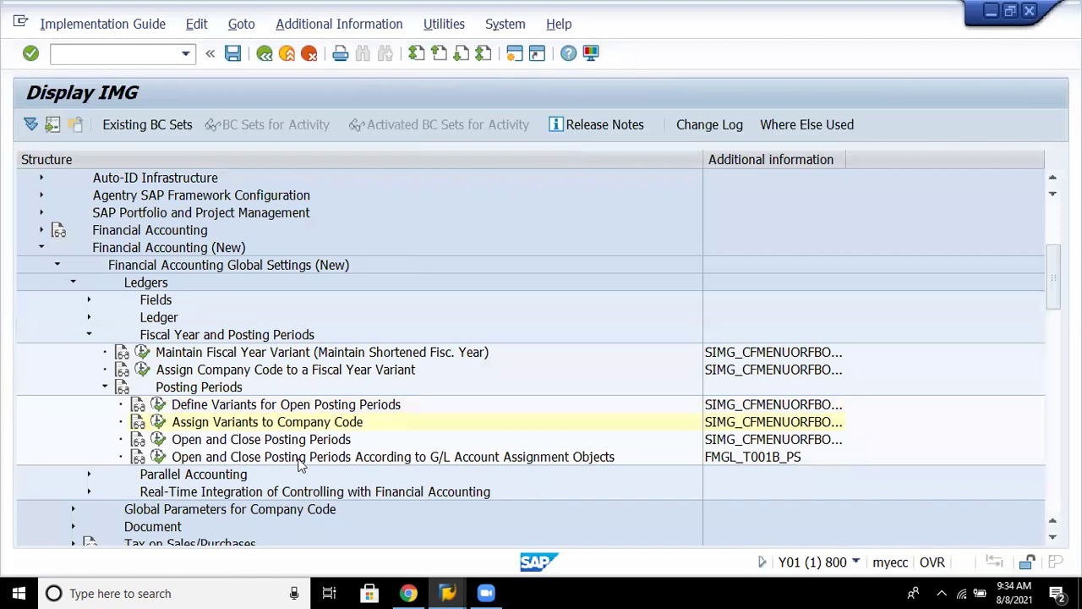
Open the Open and Close Posting Periods activity and start a new entry for posting period variant 8888.
{"action": "left_click", "coordinate": [307, 441]}
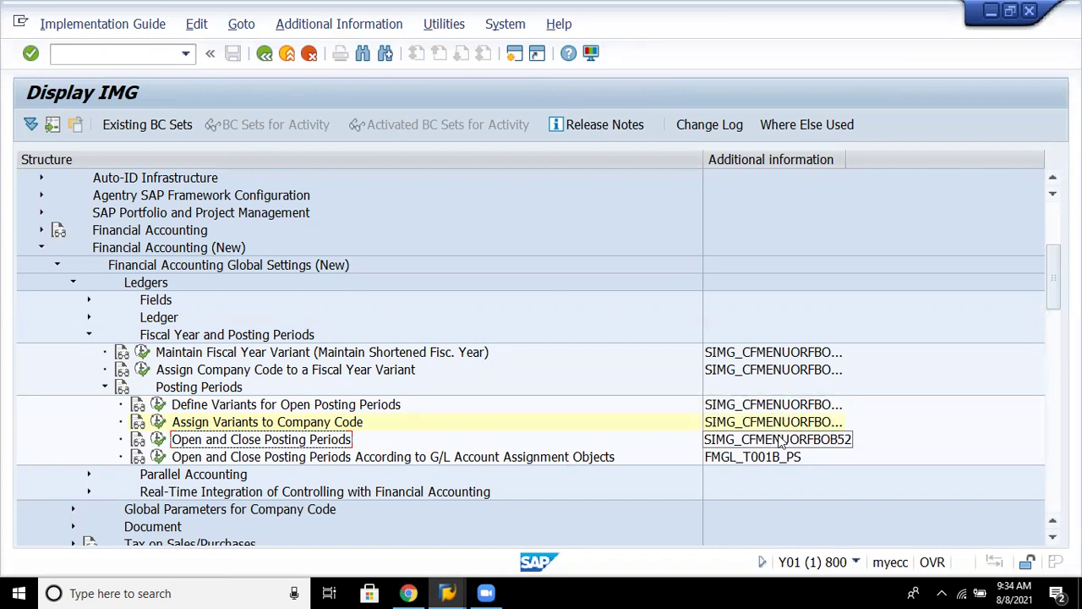
{"action": "left_click", "coordinate": [158, 440]}
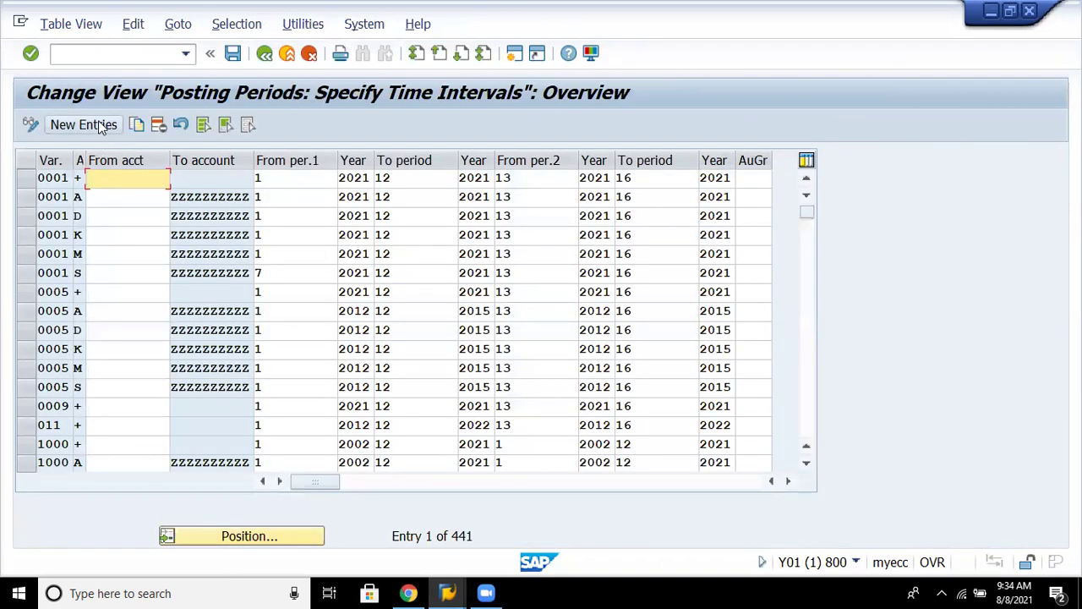
{"action": "left_click", "coordinate": [105, 124]}
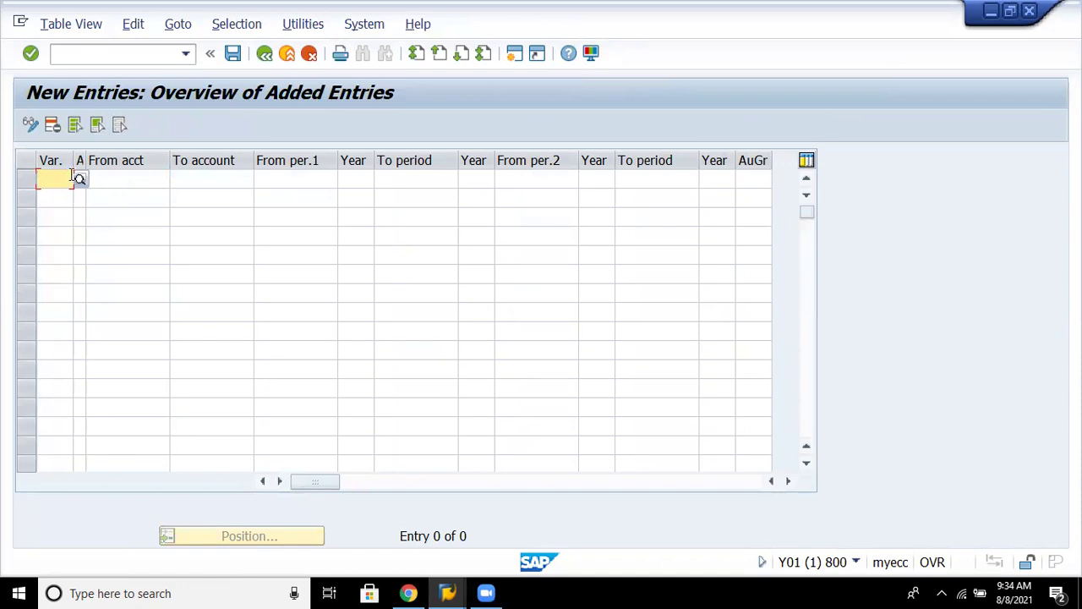
{"action": "type", "text": "8888"}
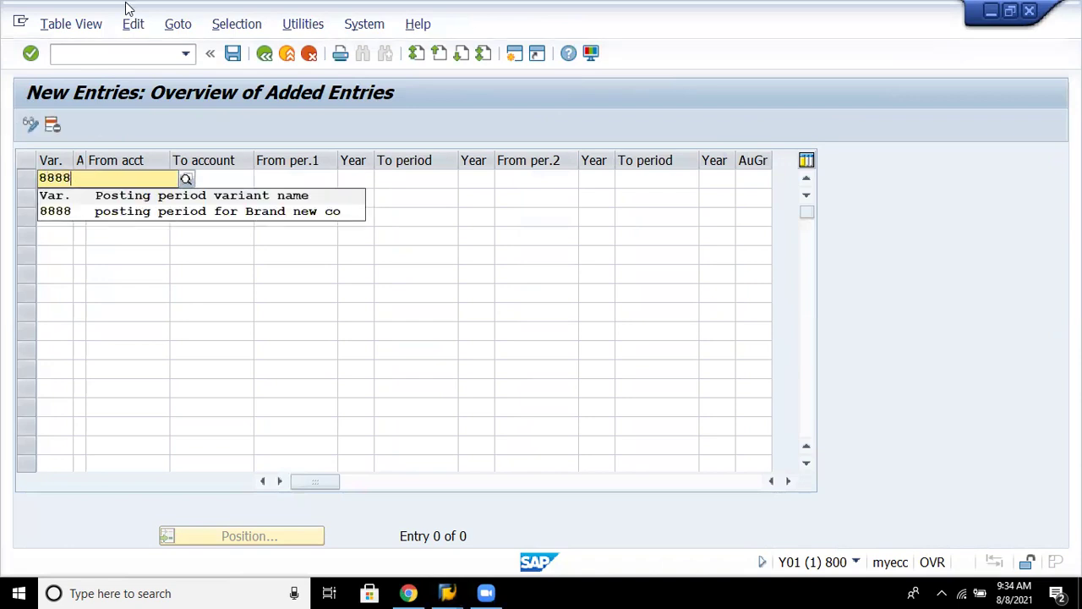
{"action": "left_click", "coordinate": [156, 213]}
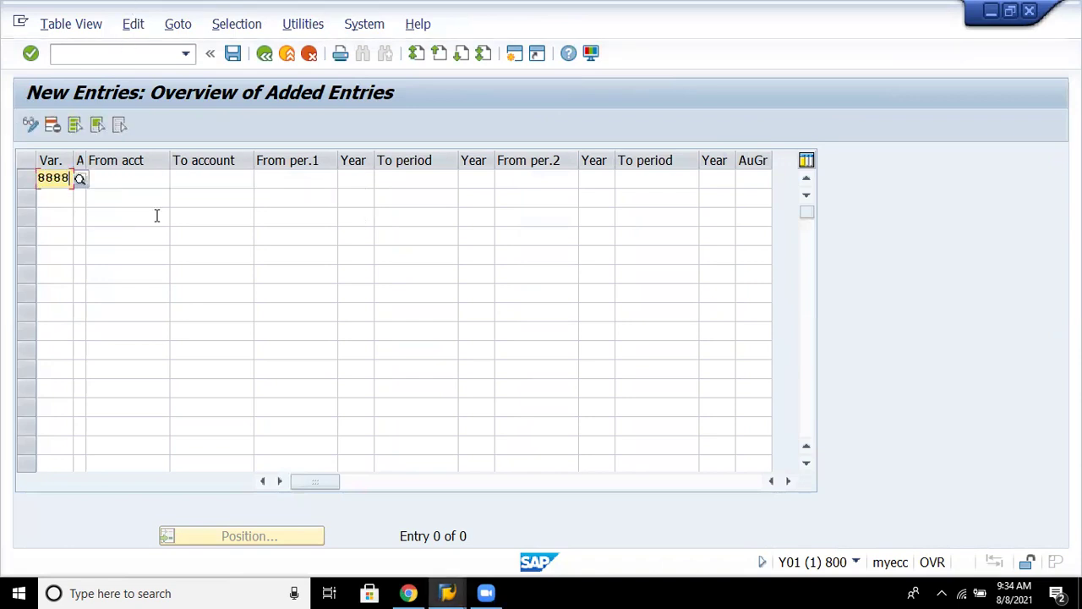
Widen the account type column and set the new entry to +, valid for all account types.
{"action": "left_click", "coordinate": [135, 178]}
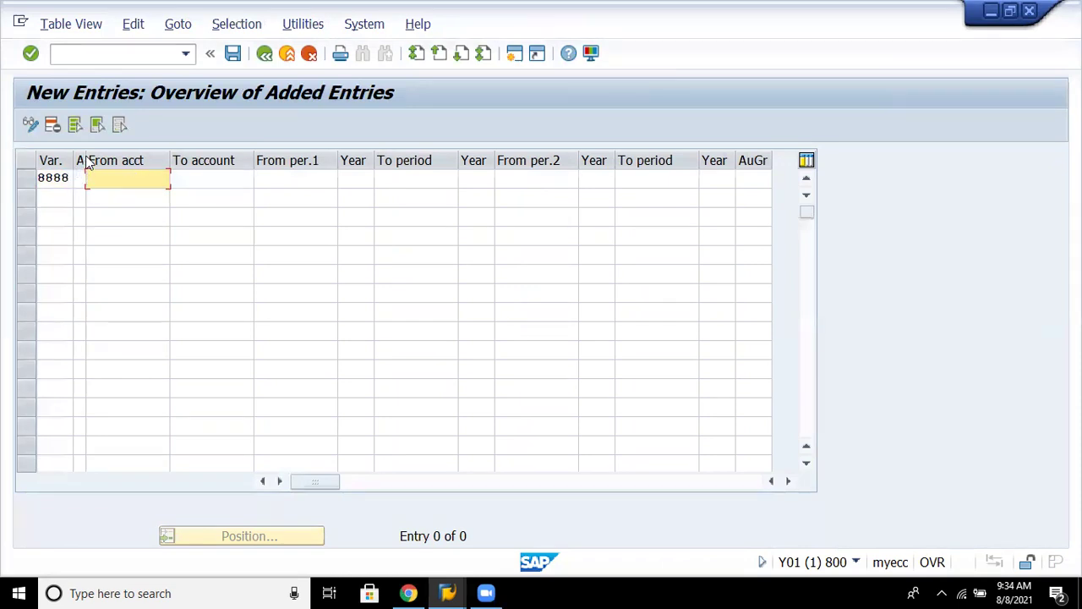
{"action": "left_click_drag", "start_coordinate": [84, 159], "coordinate": [117, 160]}
{"action": "left_click", "coordinate": [95, 179]}
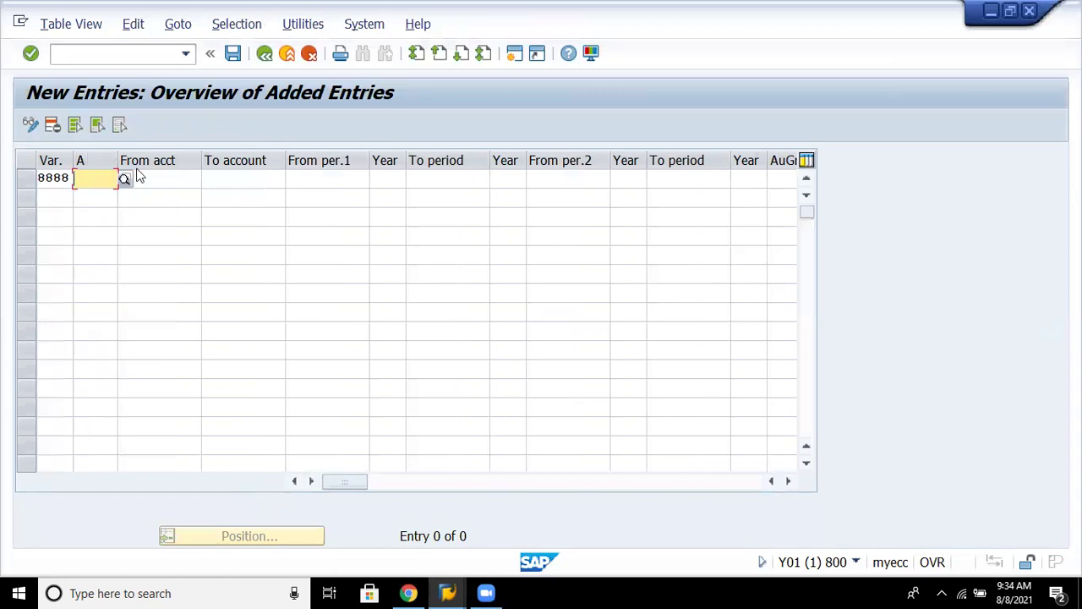
{"action": "left_click", "coordinate": [123, 180]}
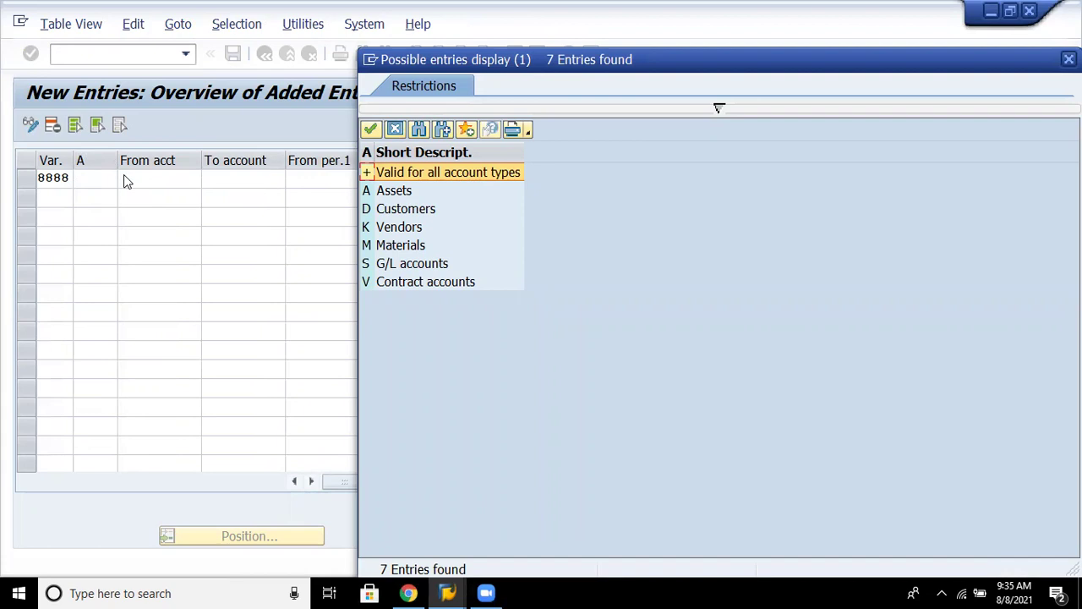
{"action": "double_click", "coordinate": [404, 174]}
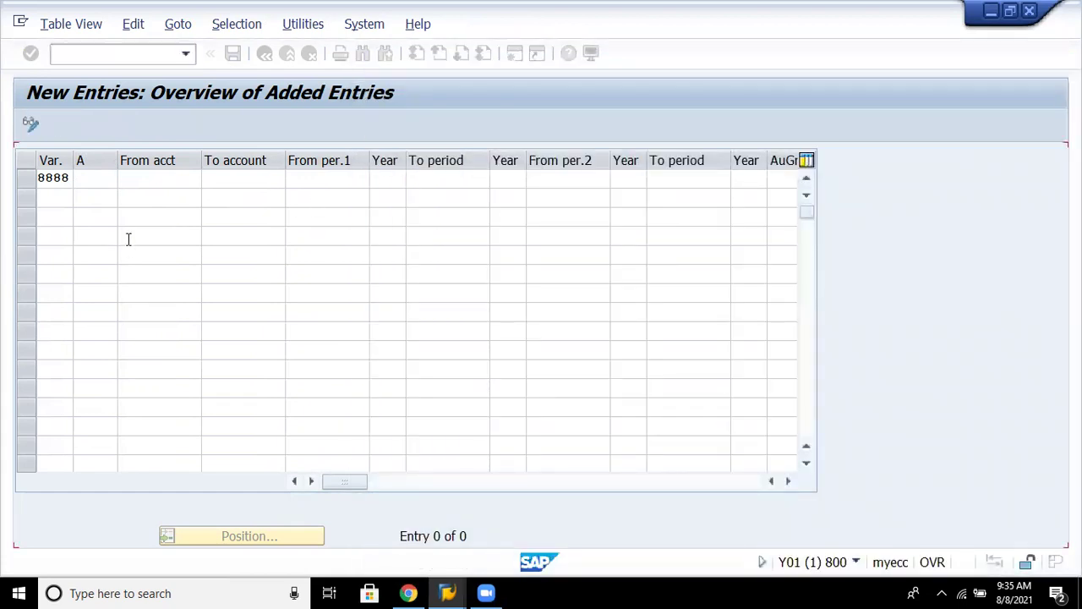
Set the first posting interval of variant 8888 from period 1, year 2021 to period 12, year 2021, leaving the account range blank.
{"action": "left_click", "coordinate": [147, 181]}
{"action": "key", "text": "Tab"}
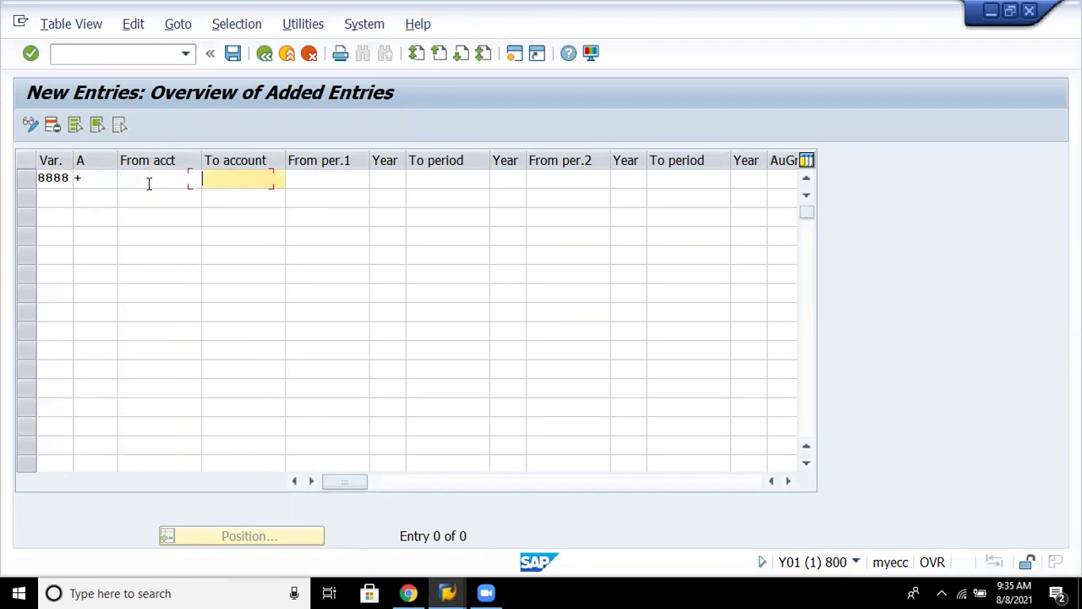
{"action": "key", "text": "Tab"}
{"action": "type", "text": "1"}
{"action": "key", "text": "Tab"}
{"action": "type", "text": "2021"}
{"action": "key", "text": "Tab"}
{"action": "type", "text": "12"}
{"action": "key", "text": "Tab"}
{"action": "type", "text": "2021"}
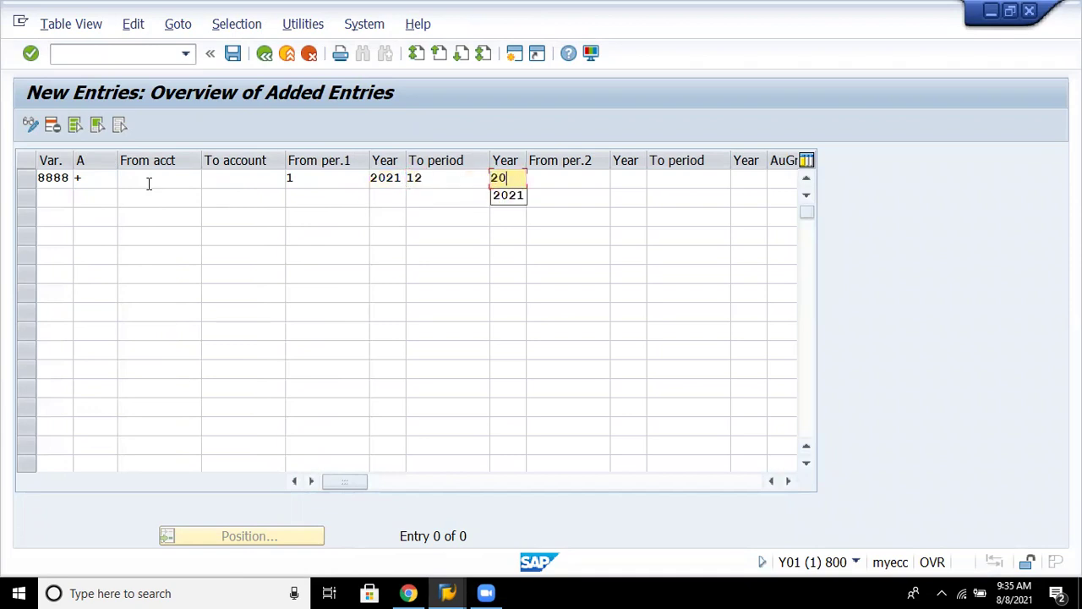
Set the second posting interval of variant 8888 from period 13, year 2022 to period 16, year 2022.
{"action": "key", "text": "Tab"}
{"action": "type", "text": "13"}
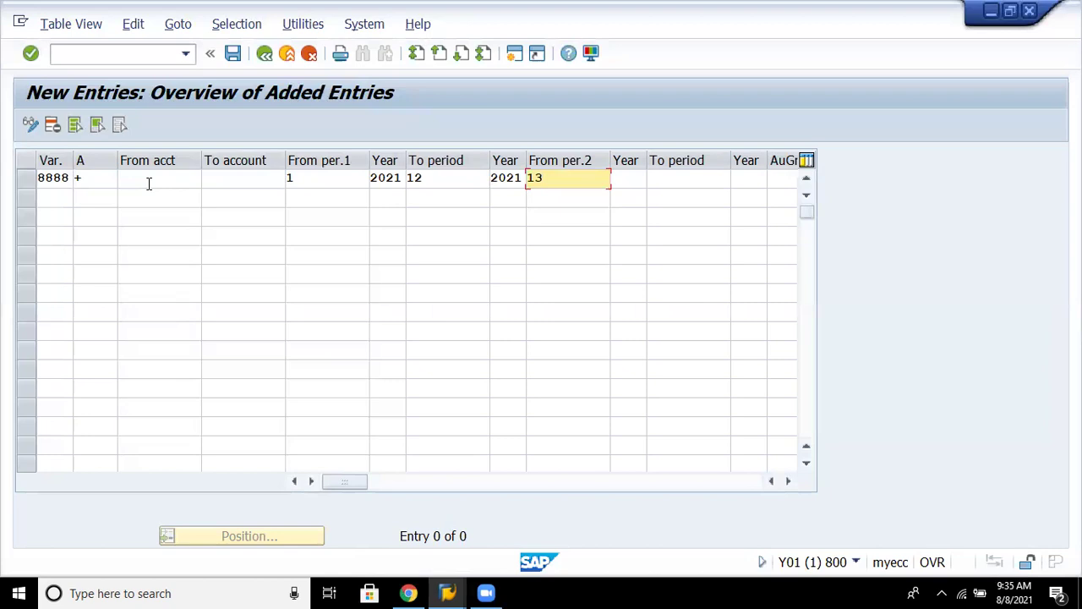
{"action": "key", "text": "Tab"}
{"action": "type", "text": "2022"}
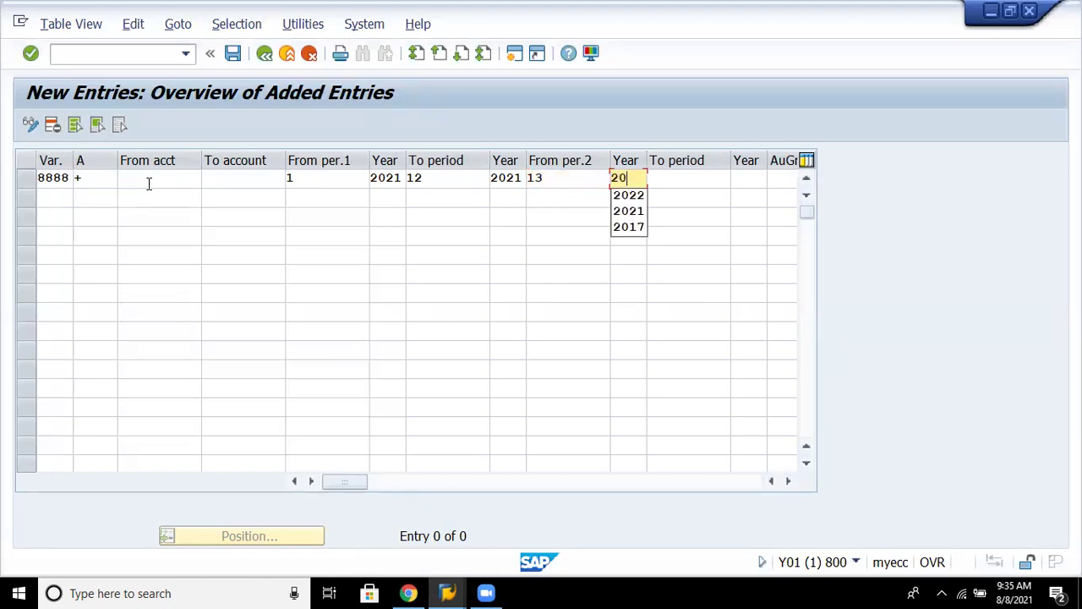
{"action": "key", "text": "Tab"}
{"action": "type", "text": "16"}
{"action": "key", "text": "Tab"}
{"action": "type", "text": "2022"}
{"action": "key", "text": "Return"}
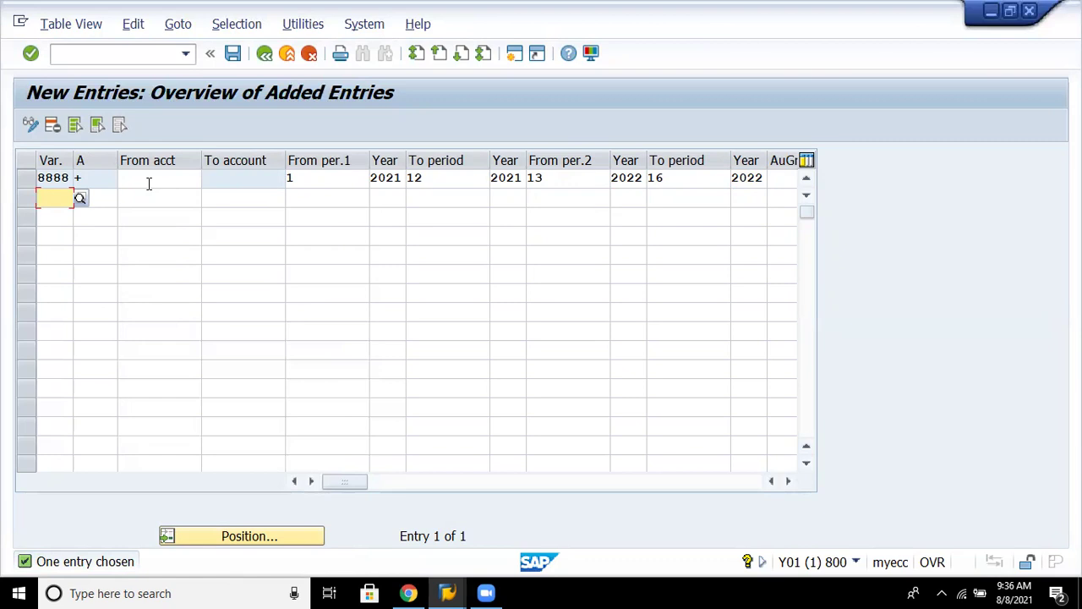
Save the posting period entry under the proposed customizing request and return to the time intervals overview.
{"action": "key", "text": "F3"}
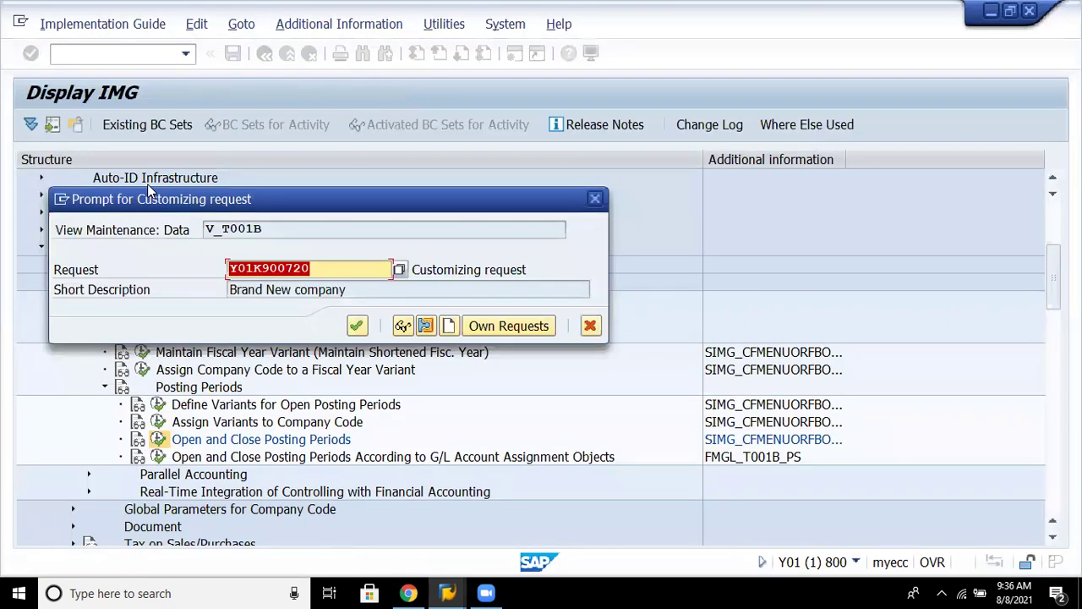
{"action": "key", "text": "Return"}
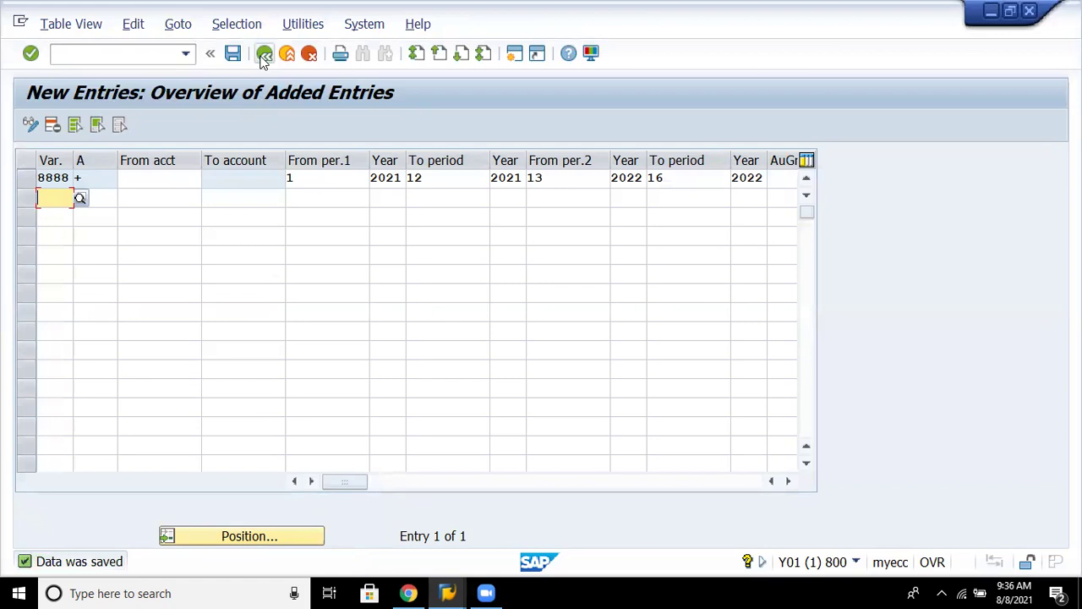
{"action": "left_click", "coordinate": [657, 493]}
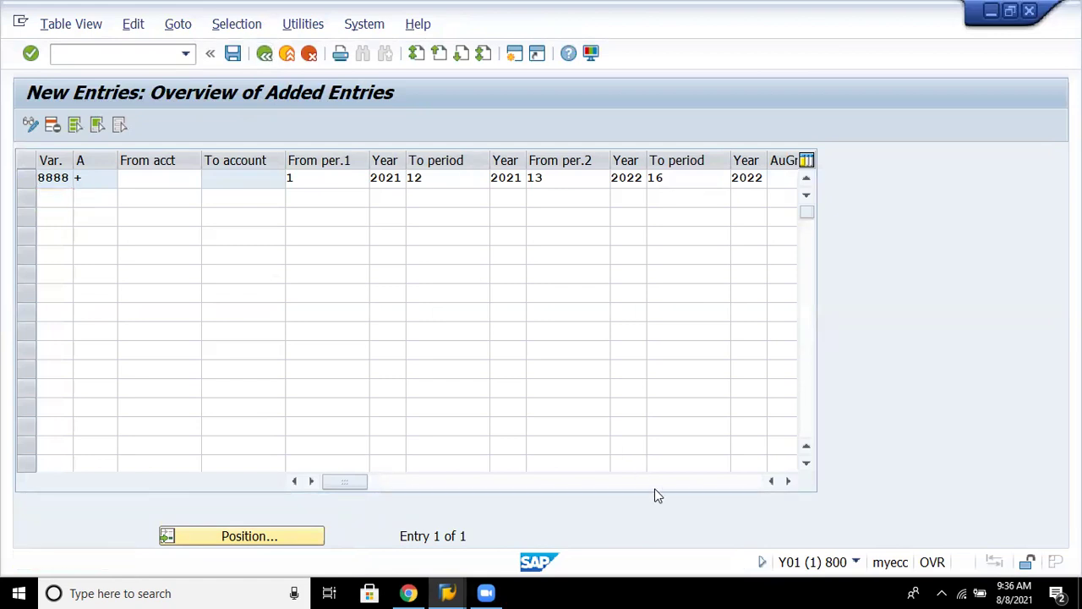
{"action": "key", "text": "F3"}
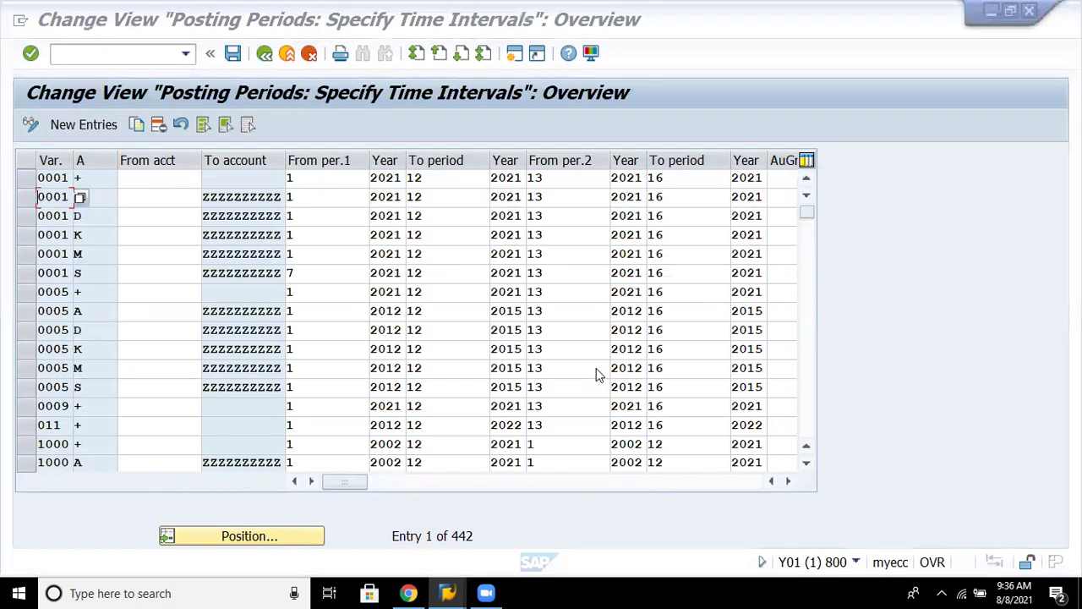
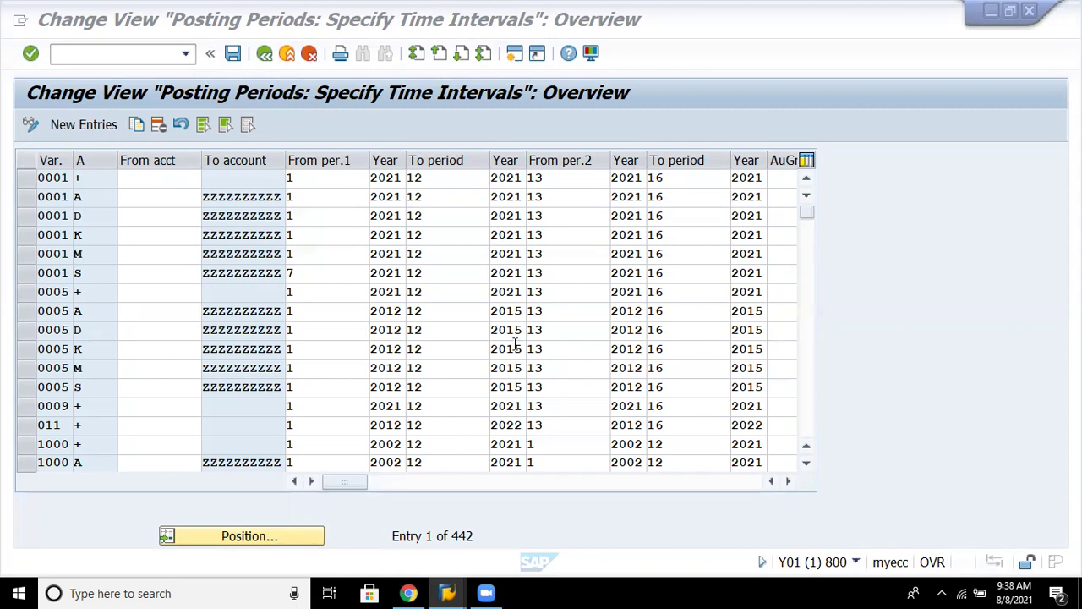
Return to the IMG and start a new entry in Open and Close Posting Periods According to G/L Account Assignment Objects.
{"action": "left_click", "coordinate": [268, 58]}
{"action": "left_click", "coordinate": [264, 54]}
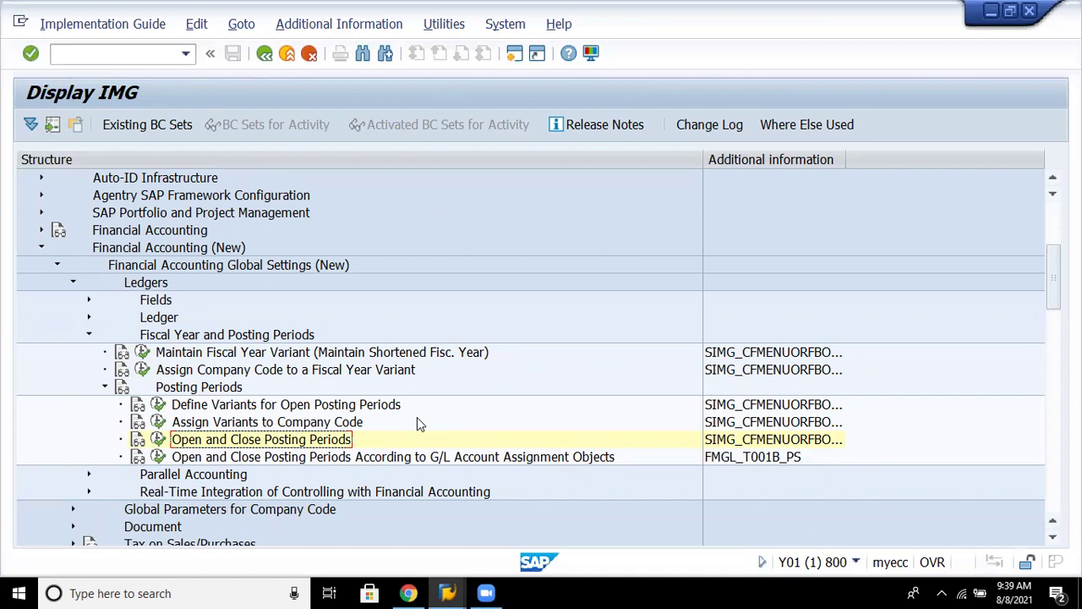
{"action": "left_click", "coordinate": [158, 458]}
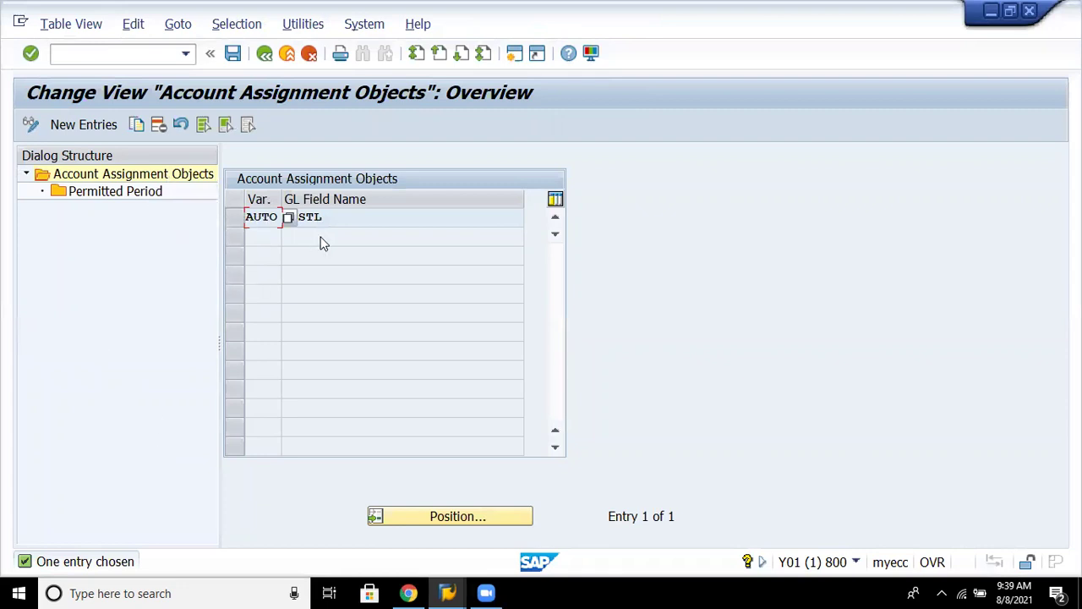
{"action": "left_click", "coordinate": [334, 219]}
{"action": "left_click", "coordinate": [83, 124]}
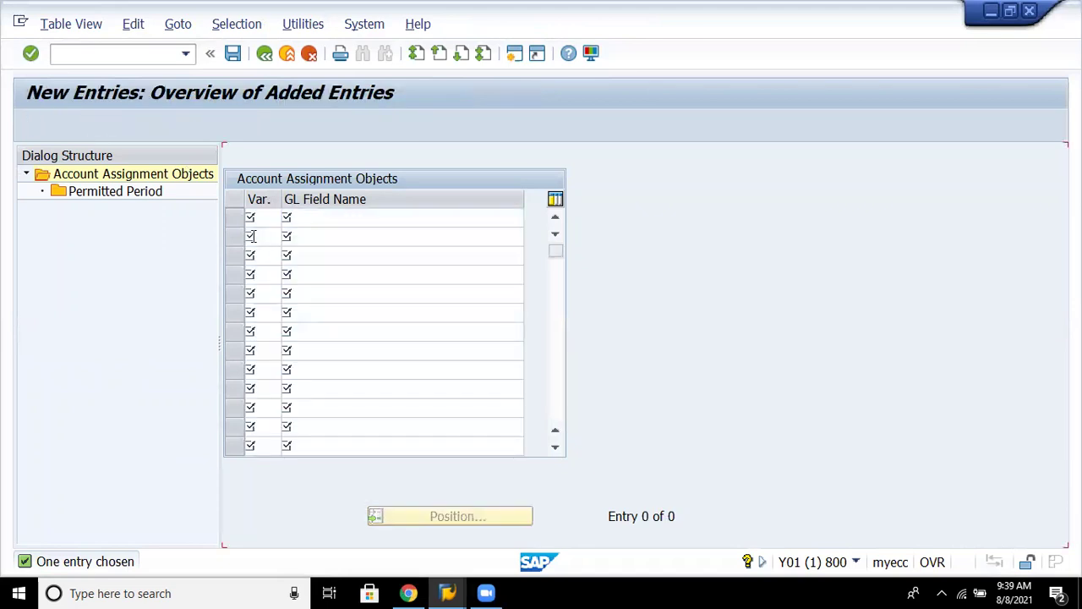
Look up the posting period variants and assign variant 8888, posting period for Brand new co, to the new account assignment object entry.
{"action": "left_click", "coordinate": [289, 220]}
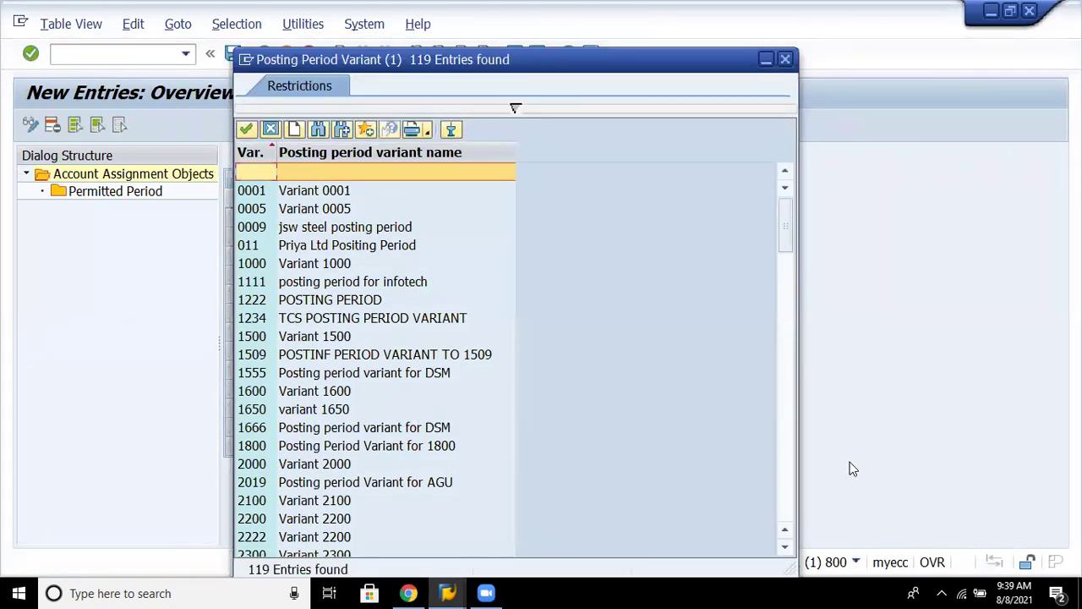
{"action": "left_click", "coordinate": [787, 495]}
{"action": "left_click", "coordinate": [788, 495]}
{"action": "left_click", "coordinate": [788, 494]}
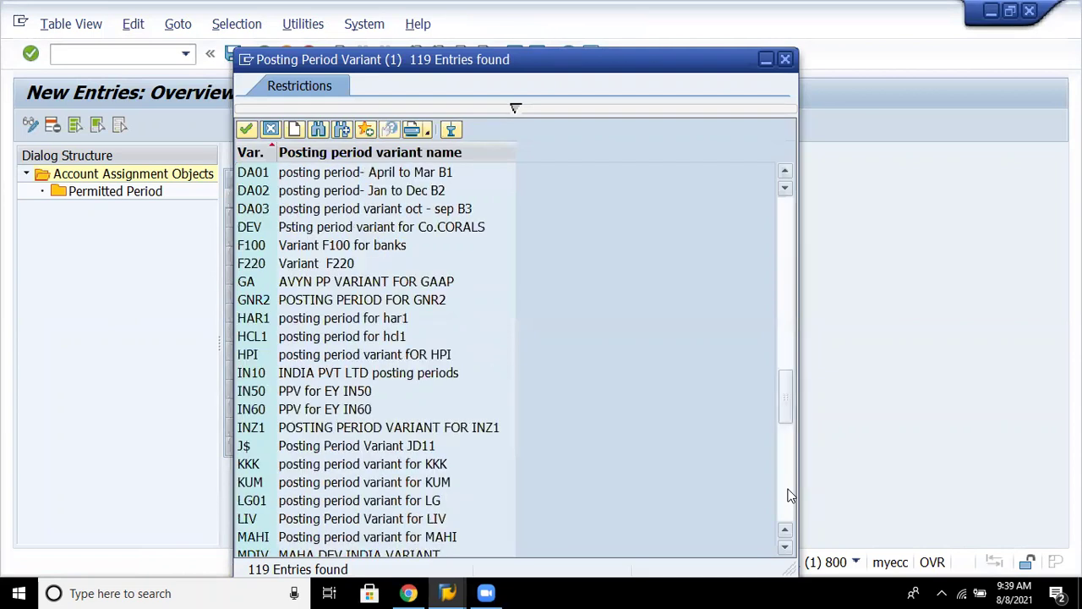
{"action": "left_click", "coordinate": [788, 495]}
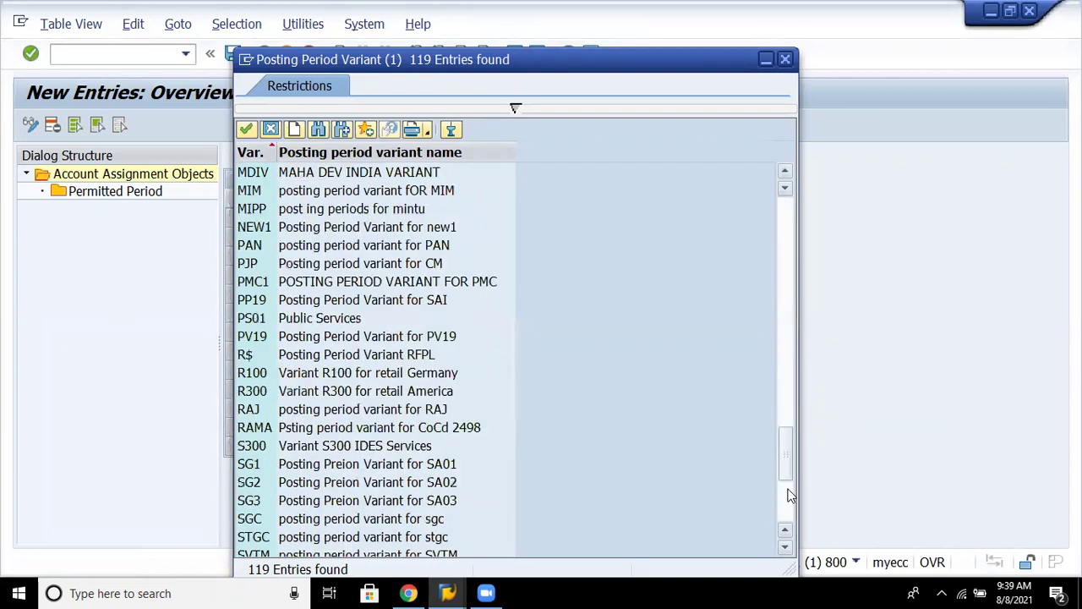
{"action": "left_click", "coordinate": [788, 495]}
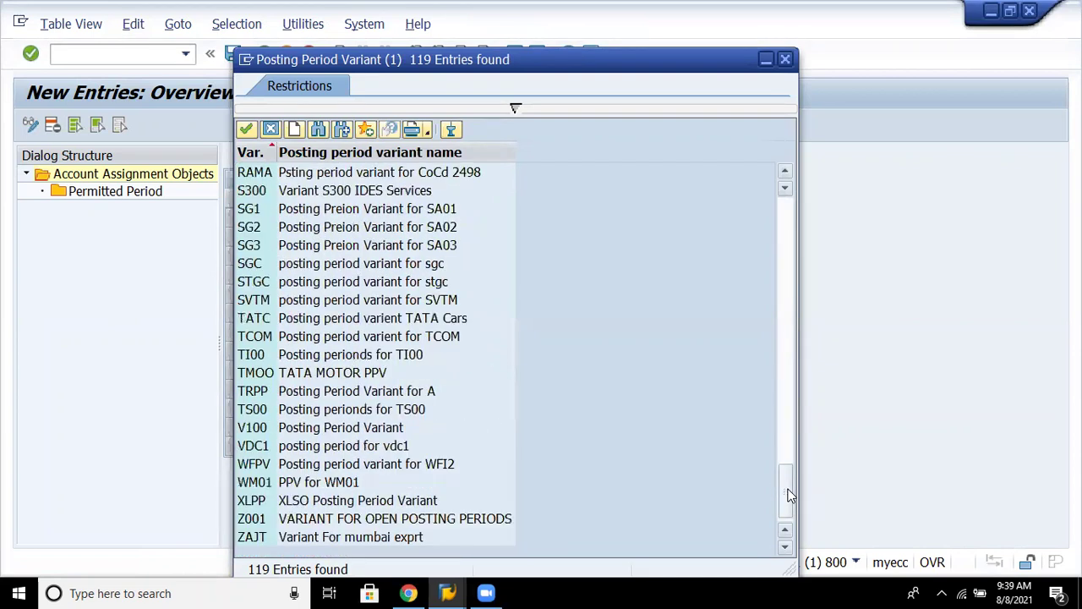
{"action": "left_click", "coordinate": [782, 302]}
{"action": "left_click", "coordinate": [782, 302]}
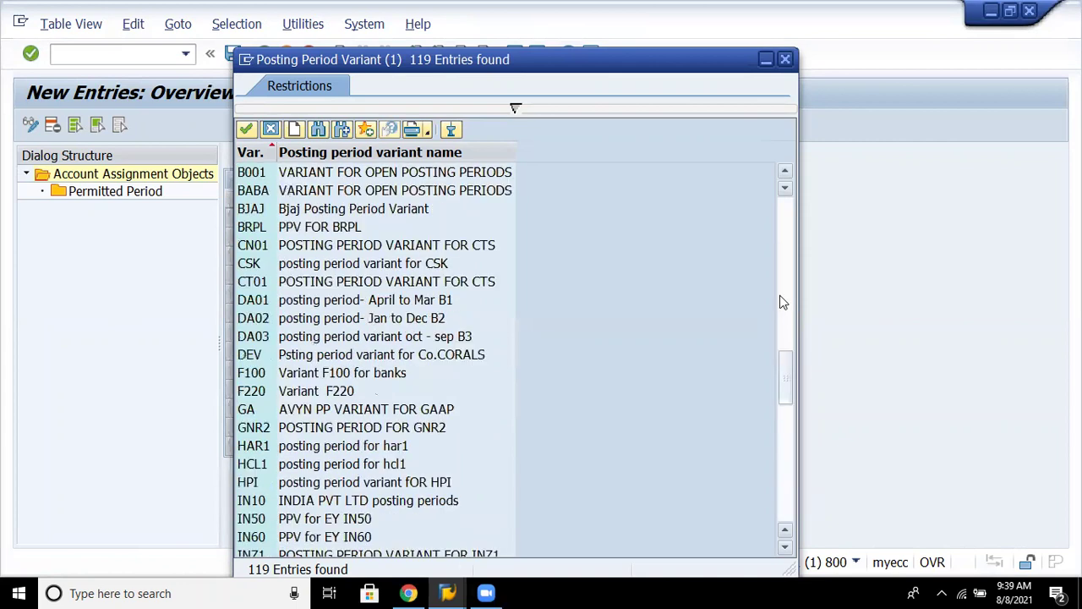
{"action": "left_click", "coordinate": [782, 302]}
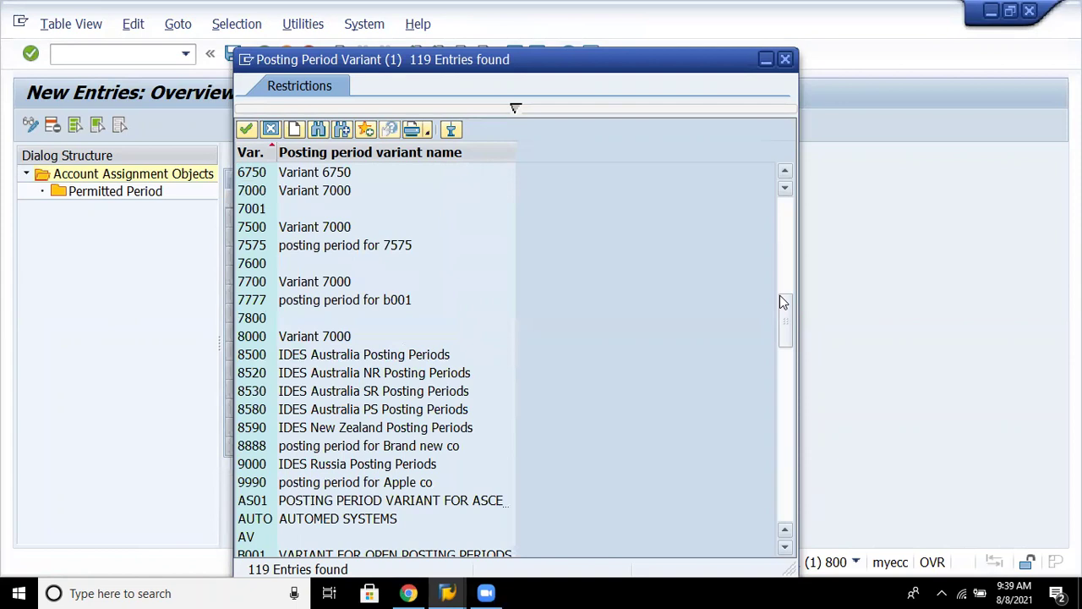
{"action": "double_click", "coordinate": [404, 446]}
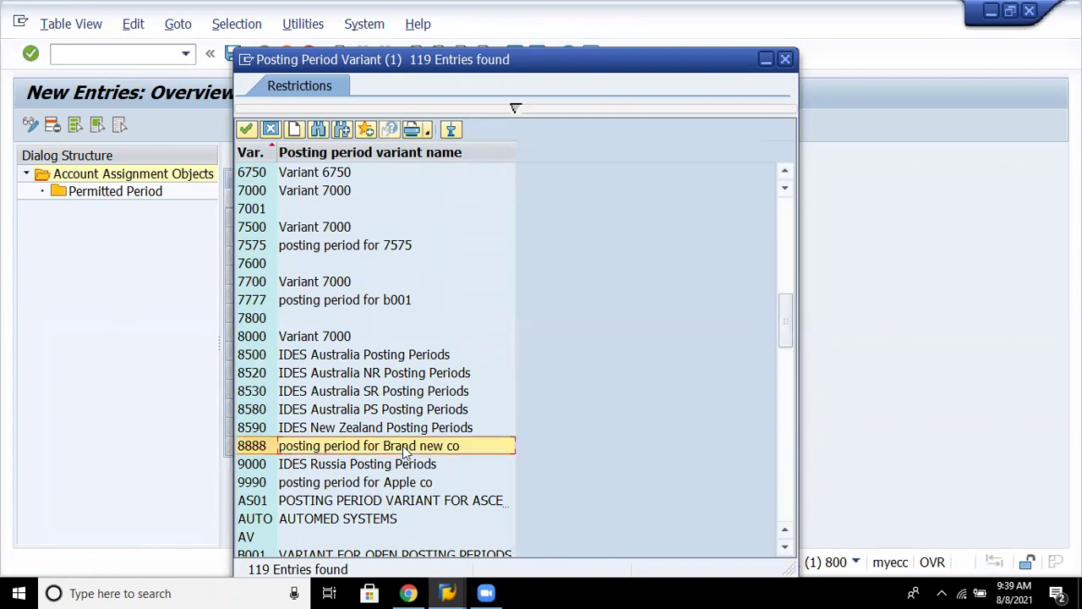
Set the GL field name of the variant 8888 entry to GSBER, Business Area.
{"action": "left_click", "coordinate": [364, 218]}
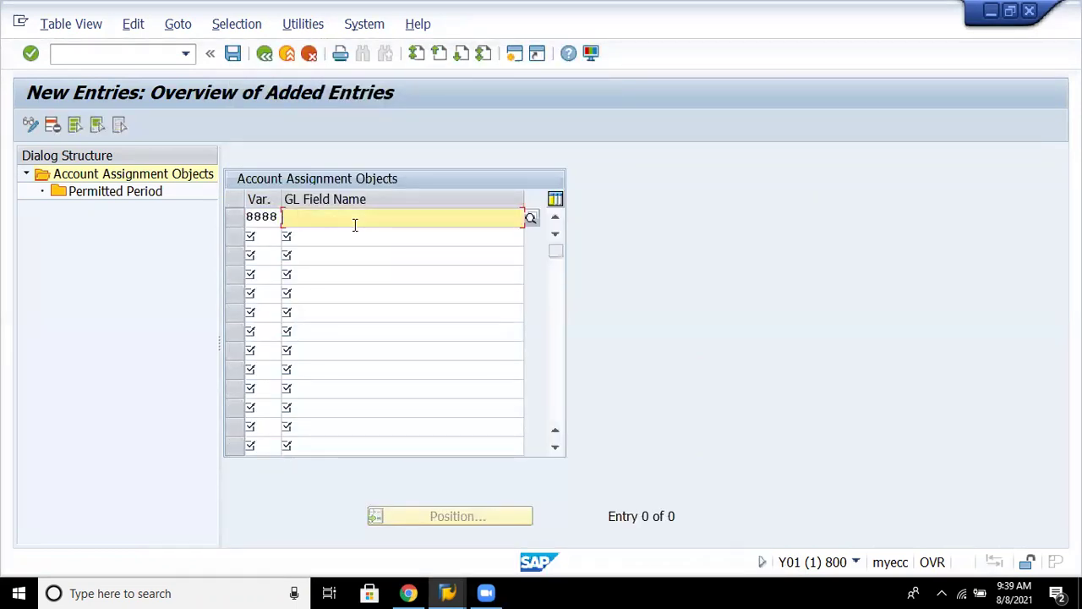
{"action": "left_click", "coordinate": [531, 219]}
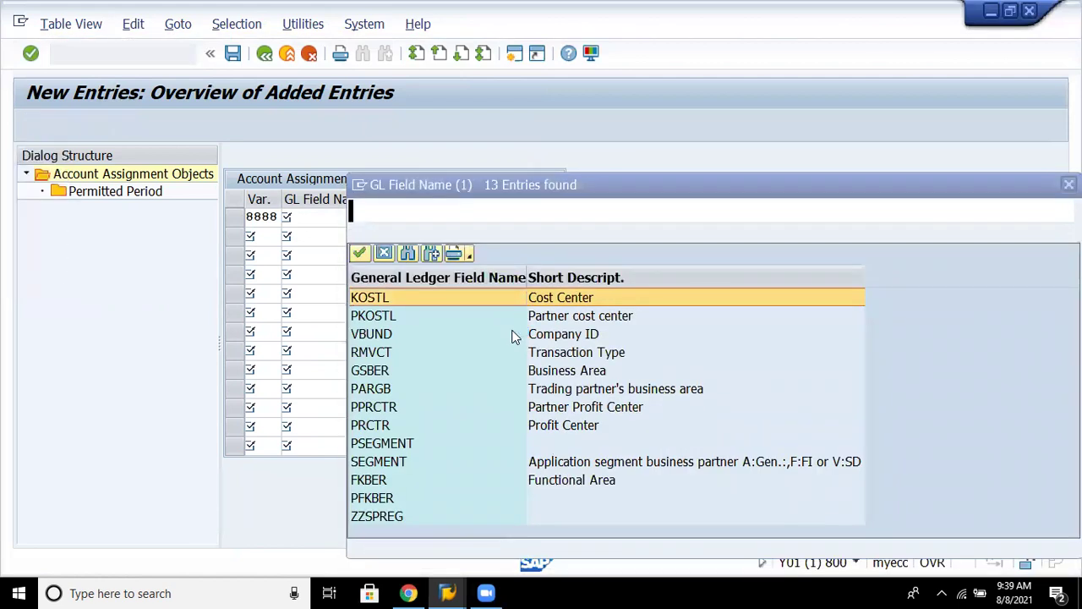
{"action": "double_click", "coordinate": [571, 375]}
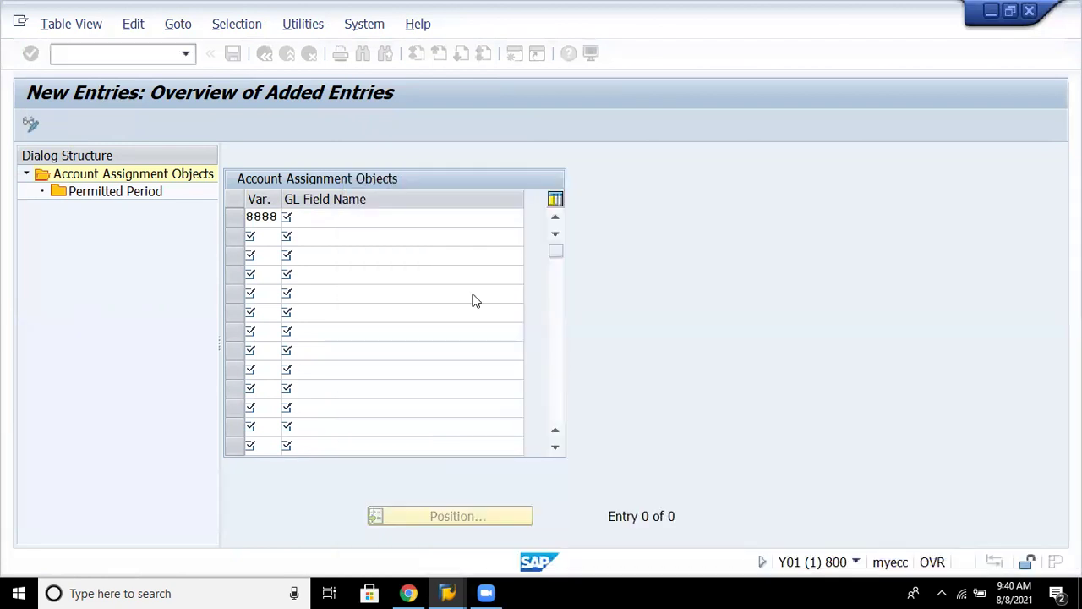
{"action": "key", "text": "Return"}
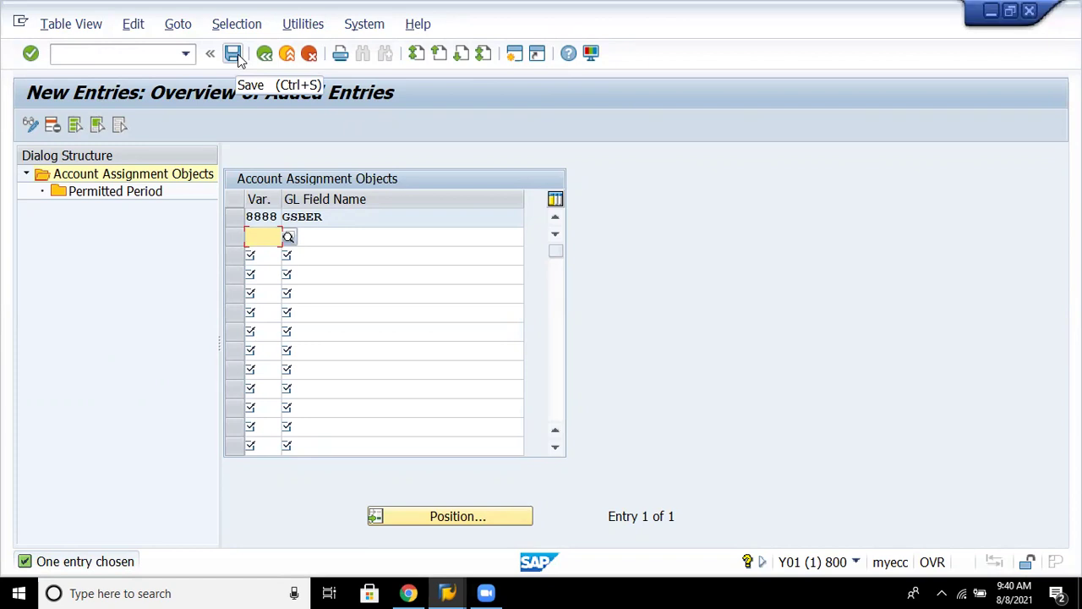
Save the account assignment object entry under the proposed customizing request and return to the IMG.
{"action": "left_click", "coordinate": [237, 57]}
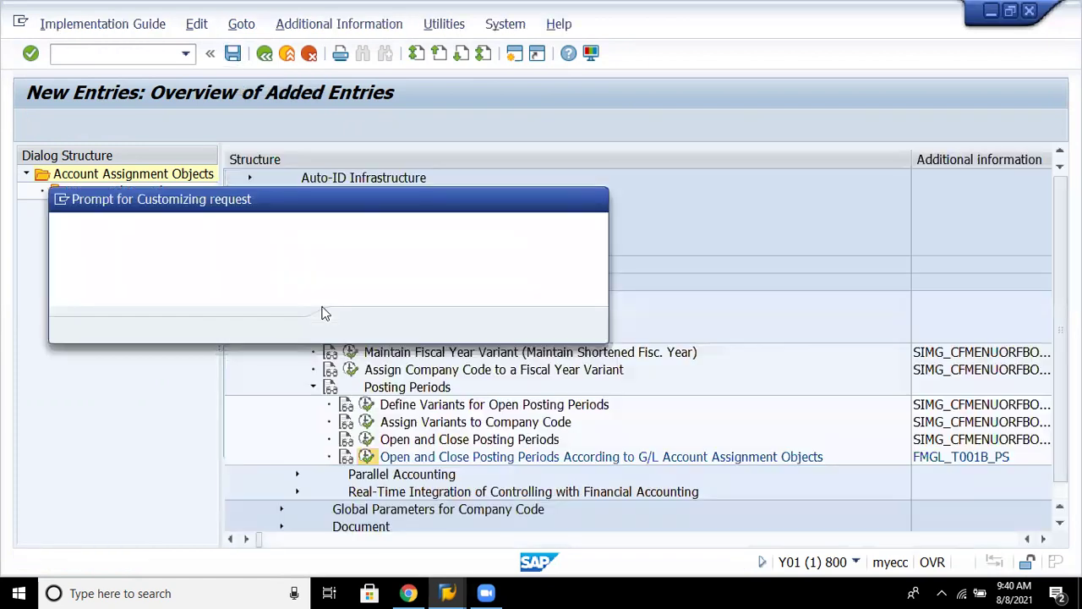
{"action": "left_click", "coordinate": [365, 327]}
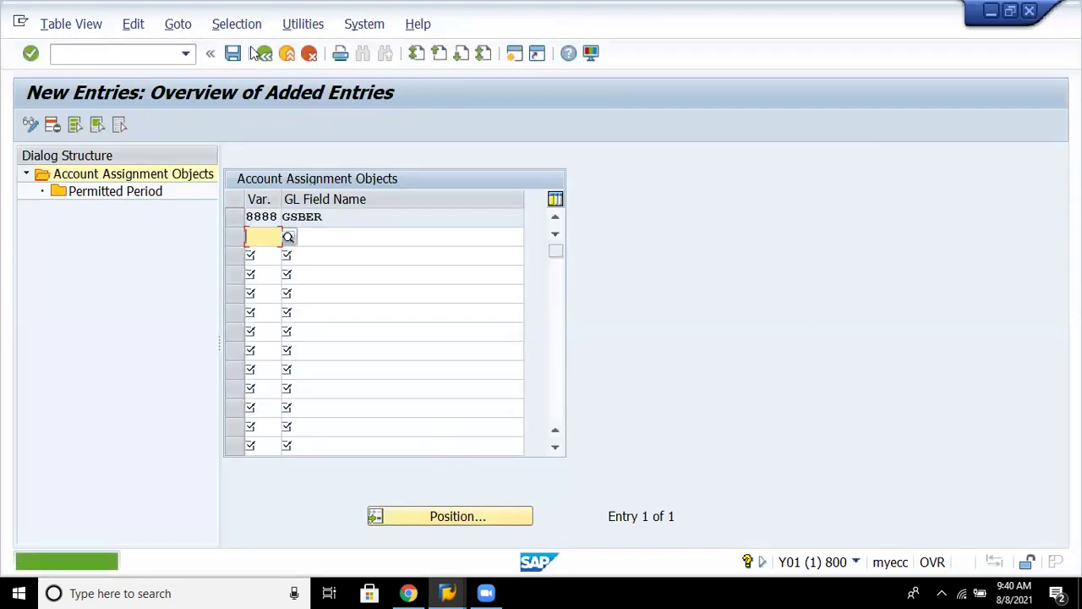
{"action": "left_click", "coordinate": [266, 54]}
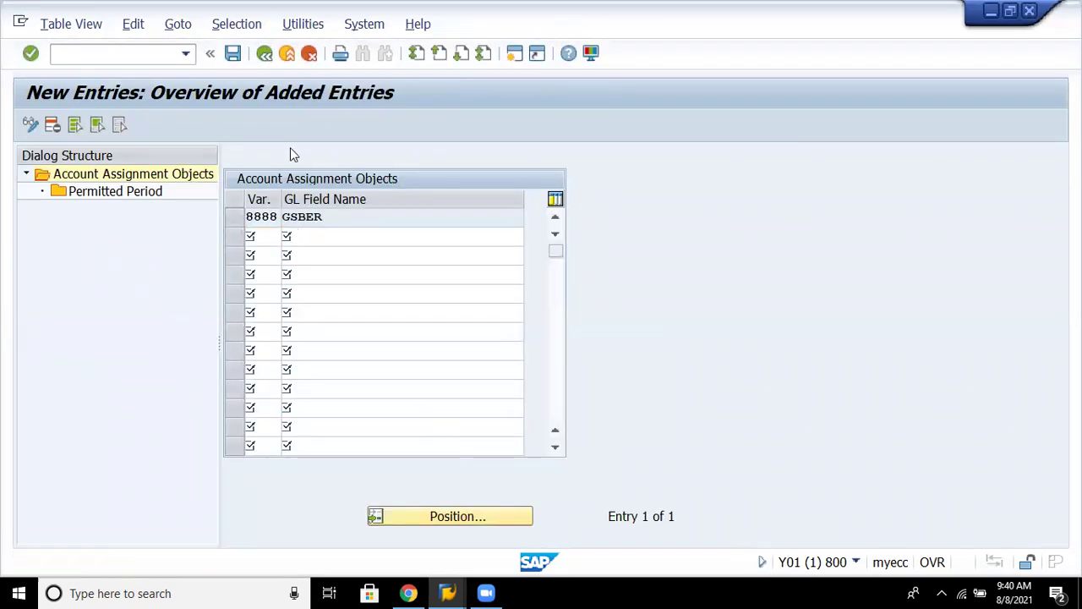
{"action": "left_click", "coordinate": [265, 54]}
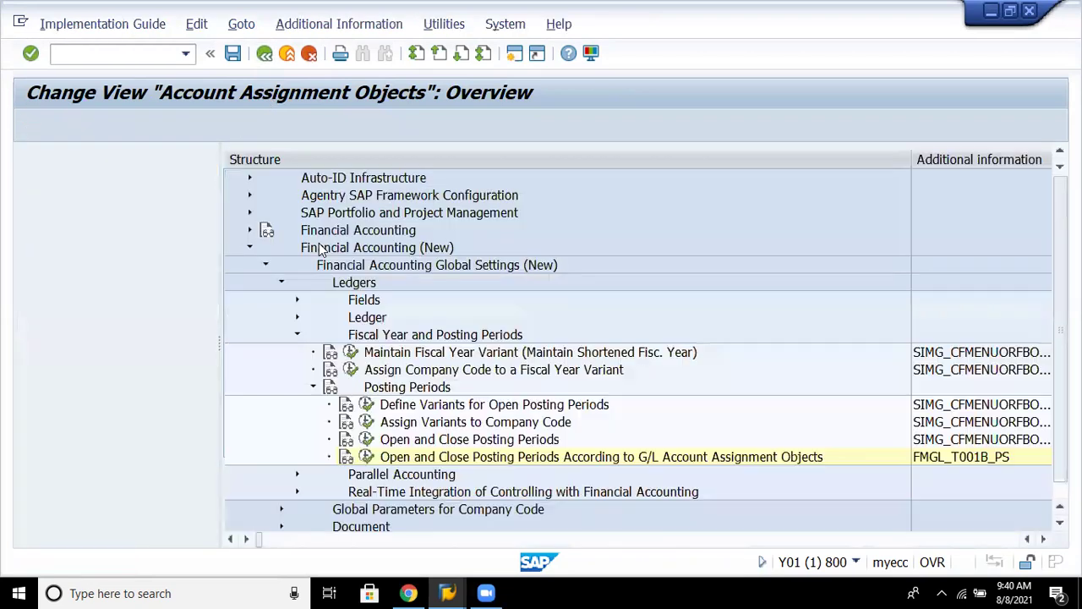
Collapse the Posting Periods node and its parent Fiscal Year and Posting Periods under Ledgers.
{"action": "double_click", "coordinate": [376, 389]}
{"action": "key", "text": "Left"}
{"action": "key", "text": "Left"}
{"action": "key", "text": "Left"}
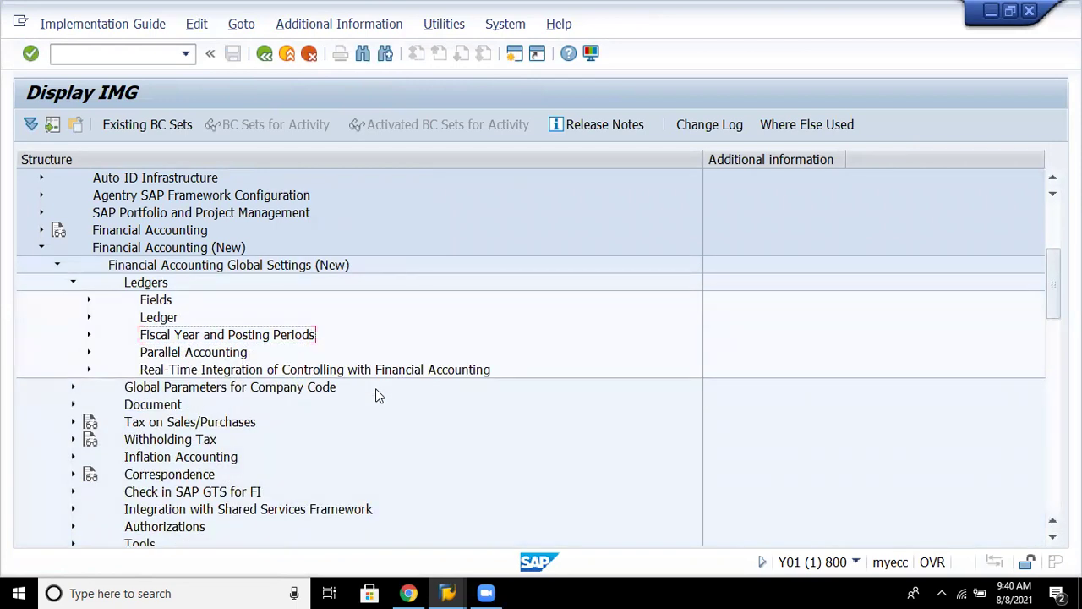
Expand the Fields node under Ledgers and open the Define Field Status Variants activity.
{"action": "key", "text": "Up"}
{"action": "key", "text": "Up"}
{"action": "key", "text": "Right"}
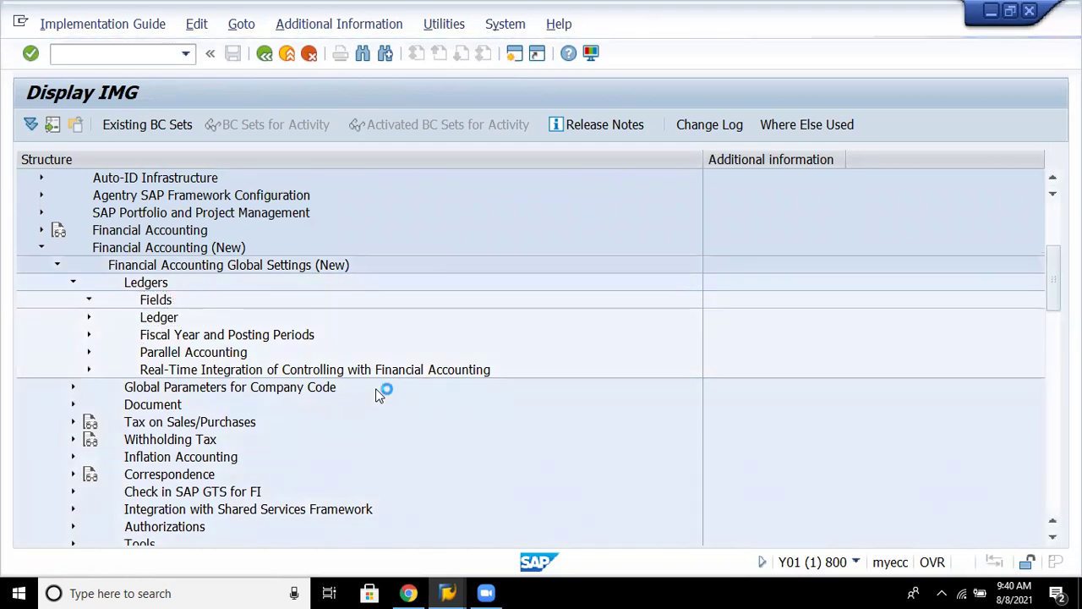
{"action": "key", "text": "Down"}
{"action": "key", "text": "Down"}
{"action": "key", "text": "Down"}
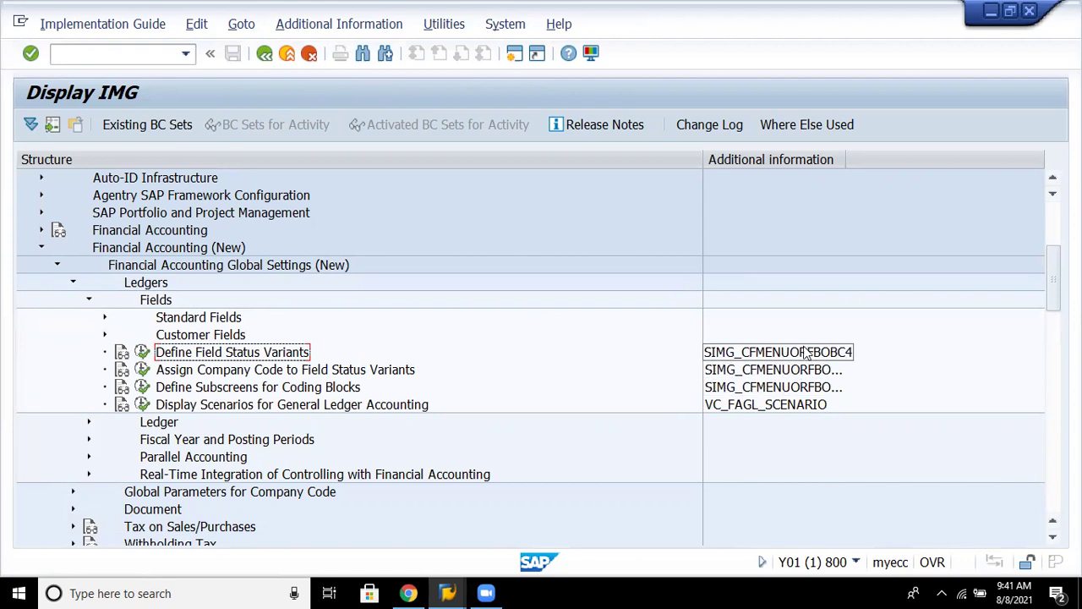
{"action": "left_click", "coordinate": [142, 352]}
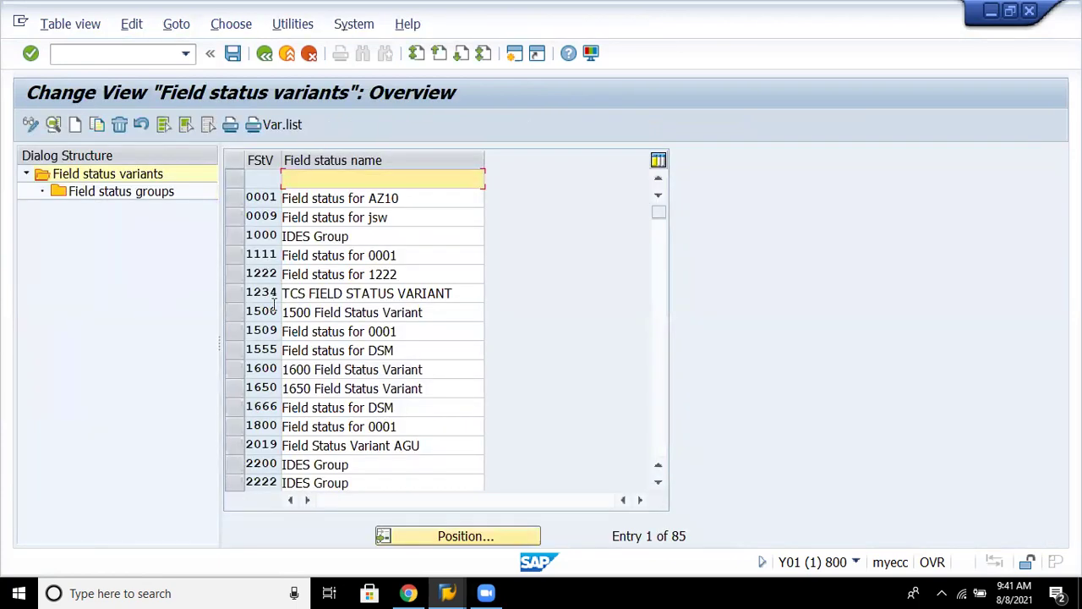
Copy field status variant 0001 to a new variant 8888, including all dependent entries.
{"action": "left_click", "coordinate": [236, 200]}
{"action": "left_click", "coordinate": [95, 126]}
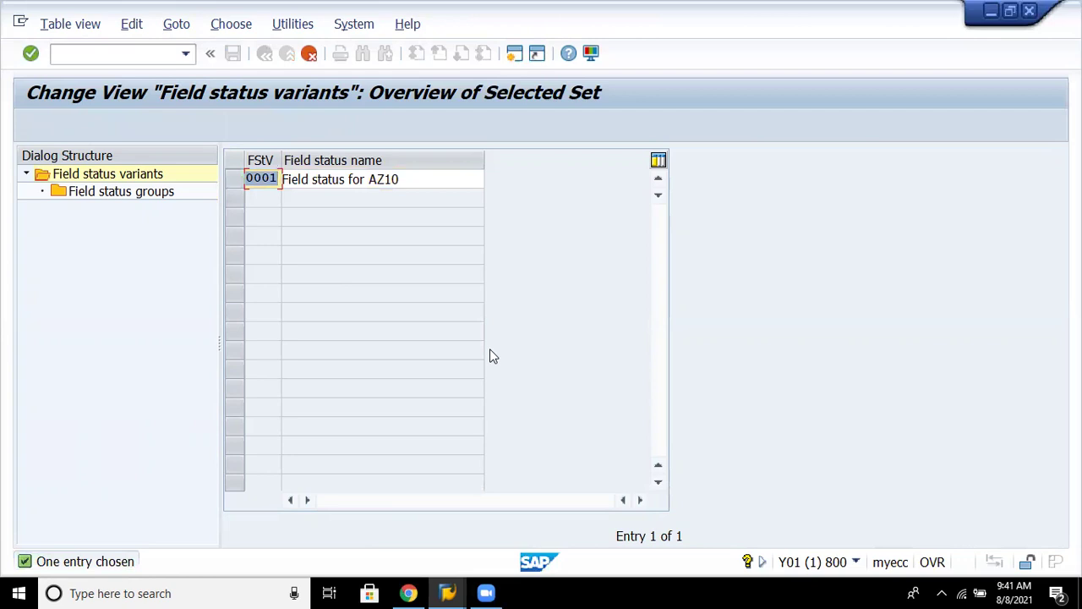
{"action": "key", "text": "BackSpace"}
{"action": "type", "text": "8888"}
{"action": "key", "text": "Return"}
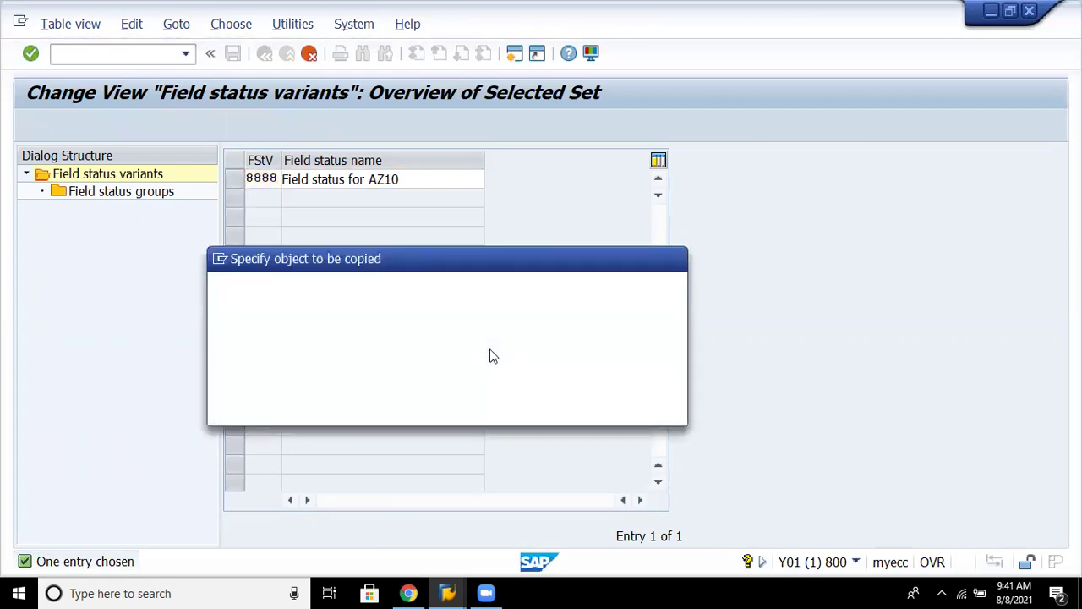
{"action": "left_click", "coordinate": [618, 302]}
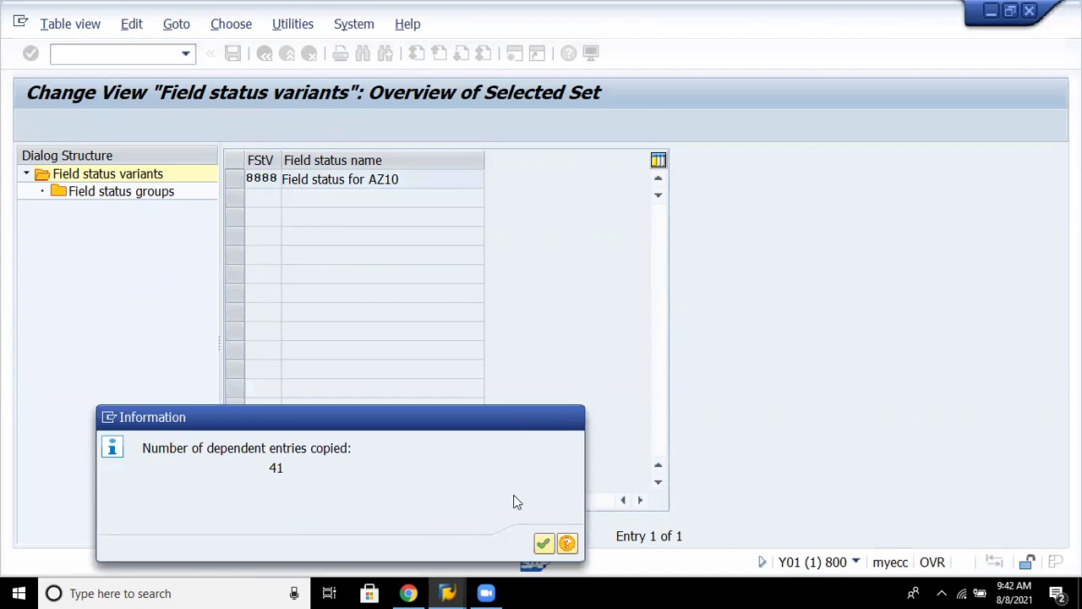
{"action": "key", "text": "Return"}
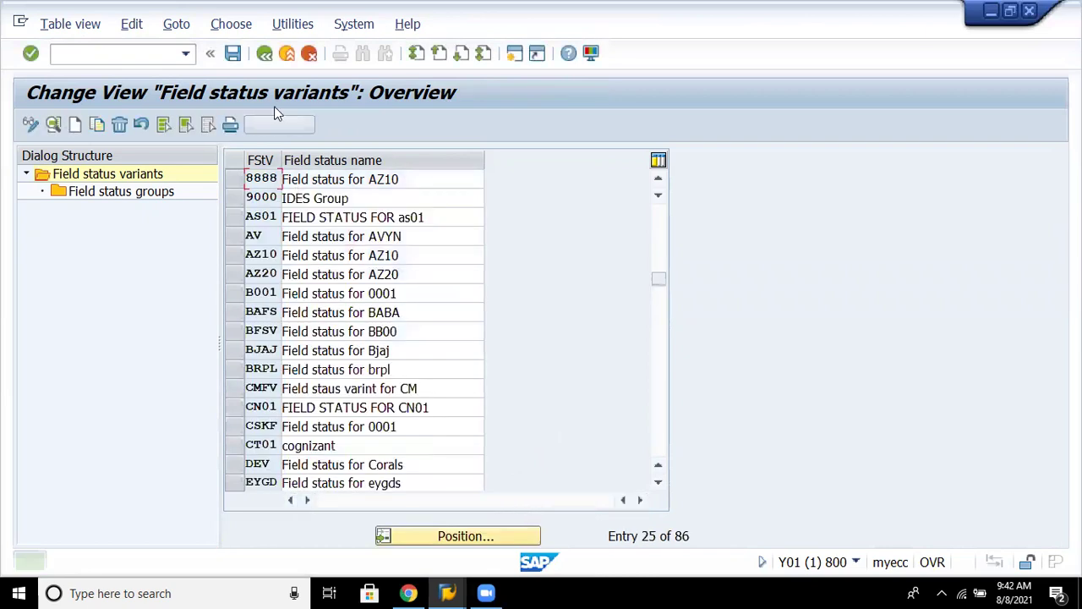
Leave the field status variants, saving the changes under the proposed customizing request.
{"action": "left_click", "coordinate": [267, 55]}
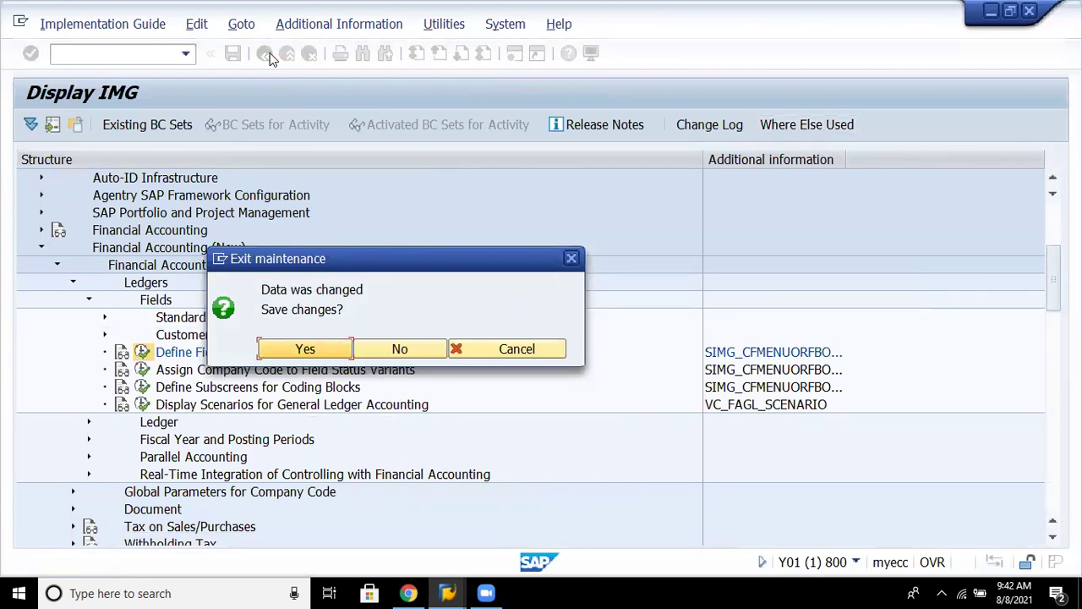
{"action": "left_click", "coordinate": [296, 350]}
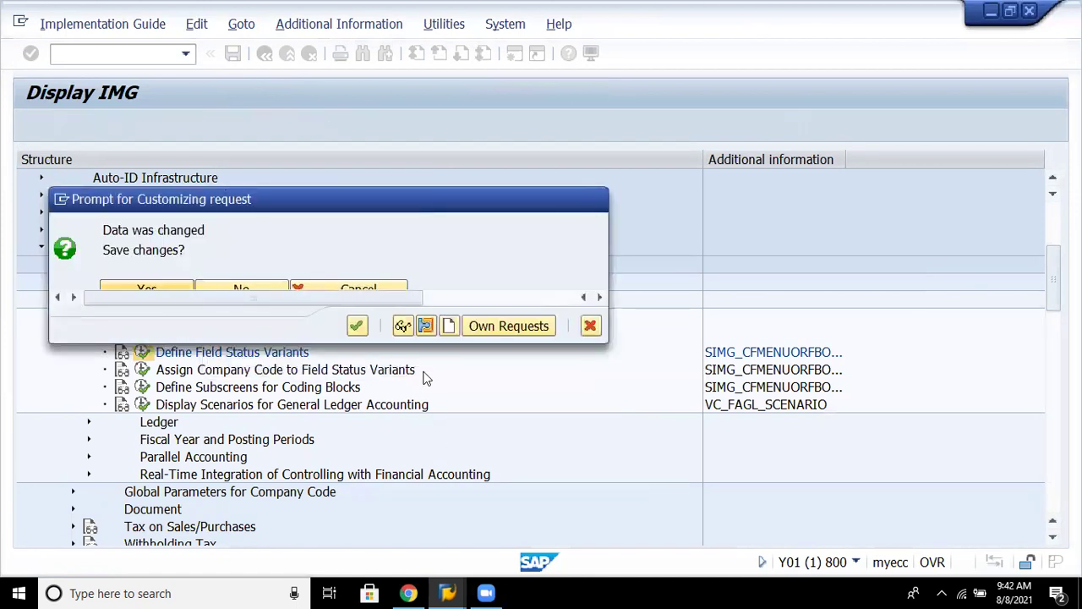
{"action": "left_click", "coordinate": [358, 326]}
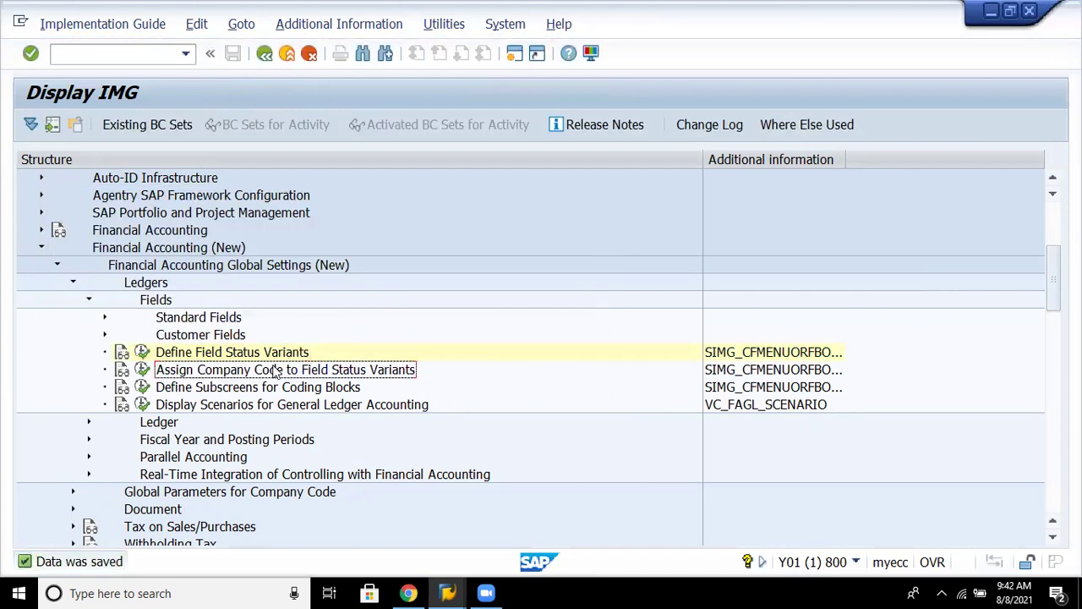
Open the Assign Company Code to Field Status Variants activity.
{"action": "left_click", "coordinate": [142, 369]}
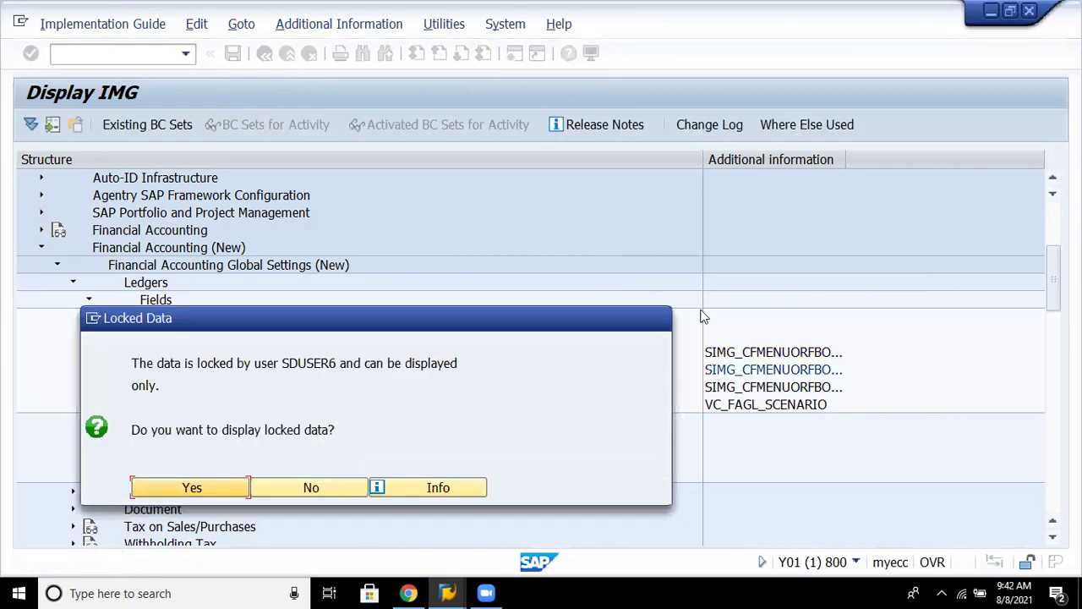
Decline displaying the locked data, collapse Fields and open Define Ledgers for General Ledger Accounting under the Ledger node.
{"action": "left_click", "coordinate": [343, 487]}
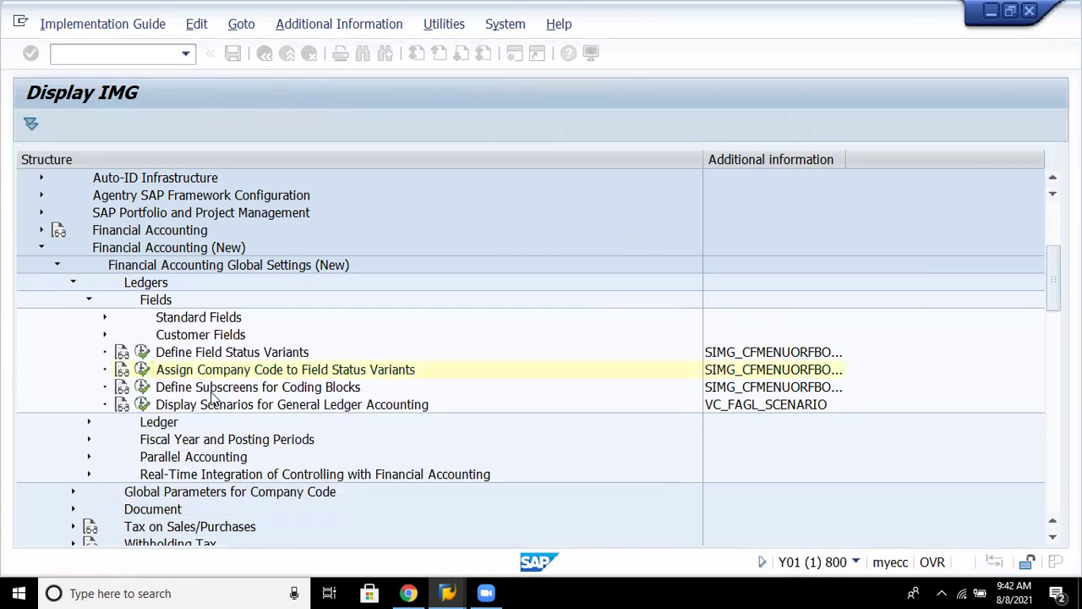
{"action": "key", "text": "Up"}
{"action": "key", "text": "Up"}
{"action": "key", "text": "Up"}
{"action": "key", "text": "Up"}
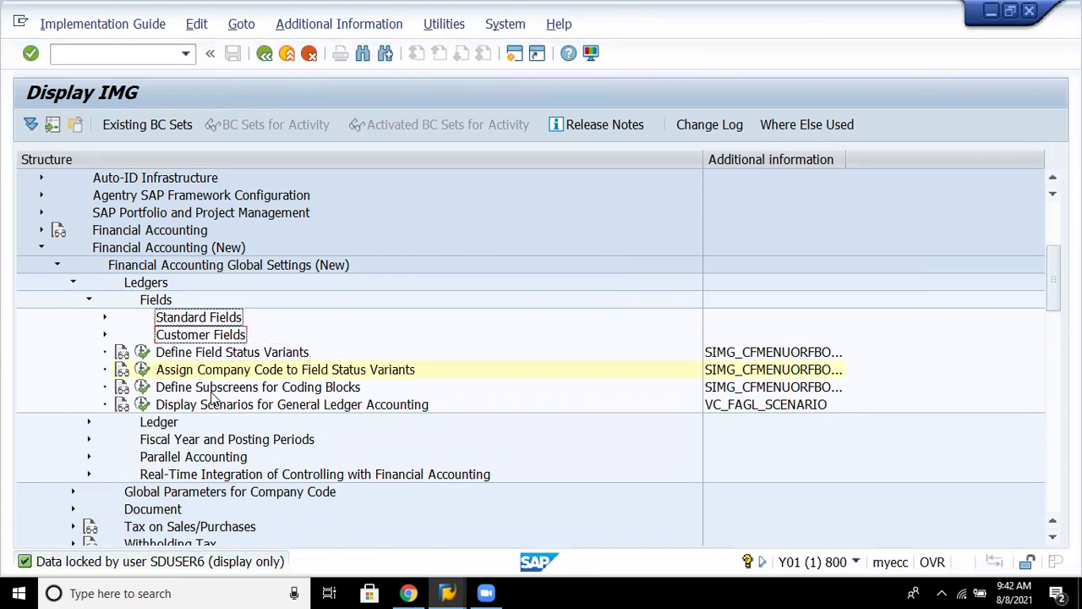
{"action": "key", "text": "Left"}
{"action": "key", "text": "Down"}
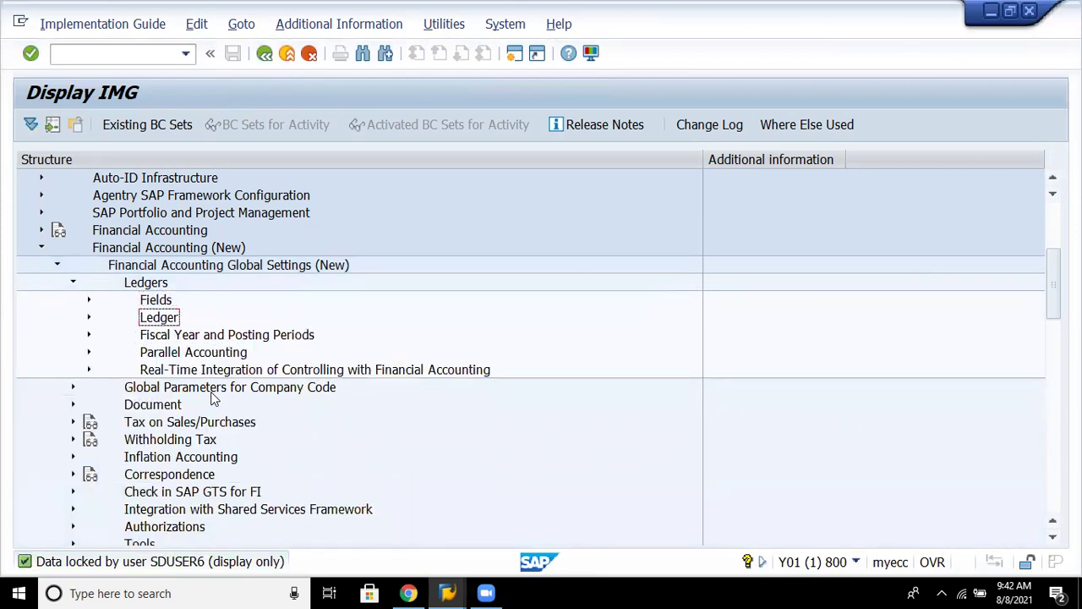
{"action": "key", "text": "Right"}
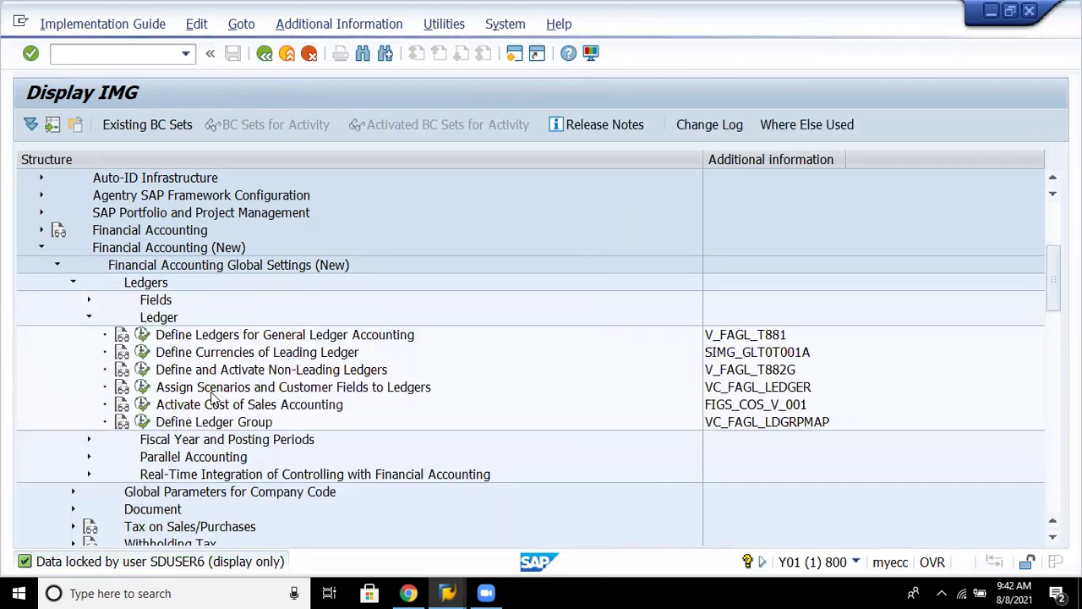
{"action": "key", "text": "Down"}
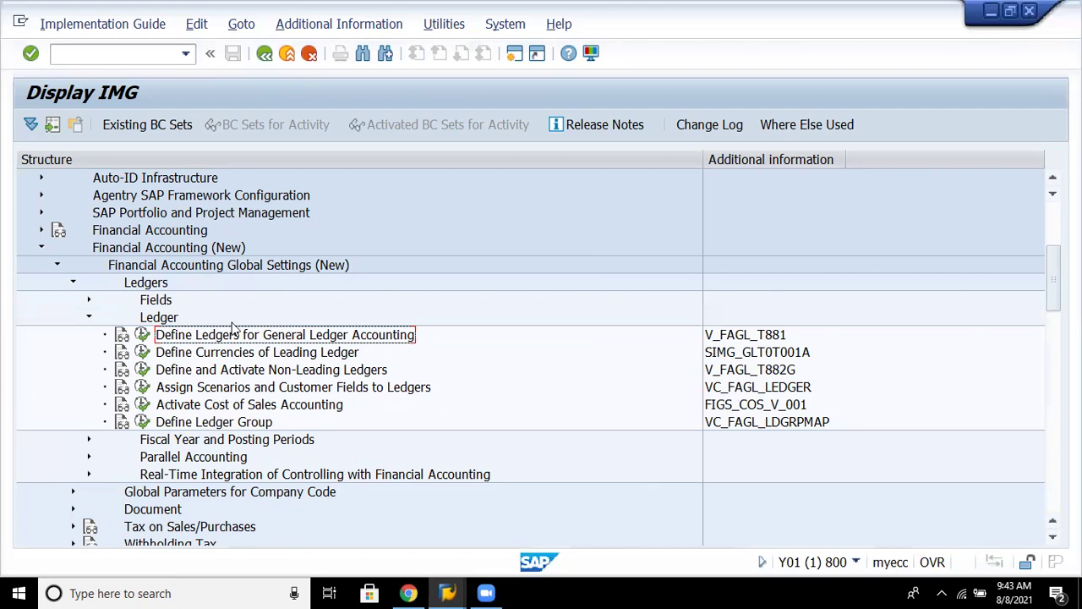
{"action": "left_click", "coordinate": [141, 337]}
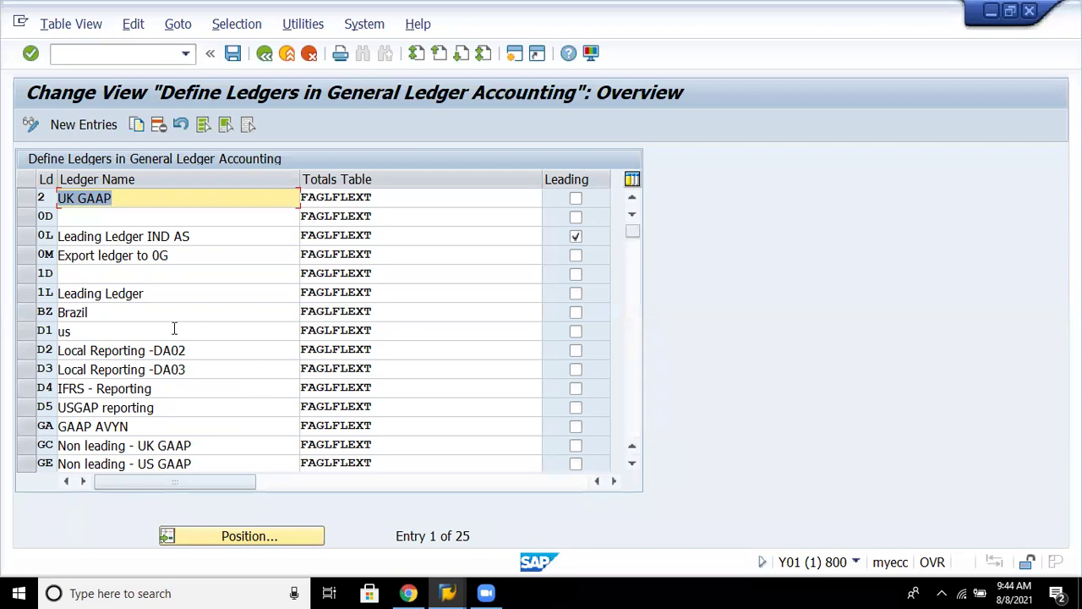
Add a new ledger NL named "Non Leading ledger - 8888" with totals table FAGLFLEXT.
{"action": "left_click", "coordinate": [85, 124]}
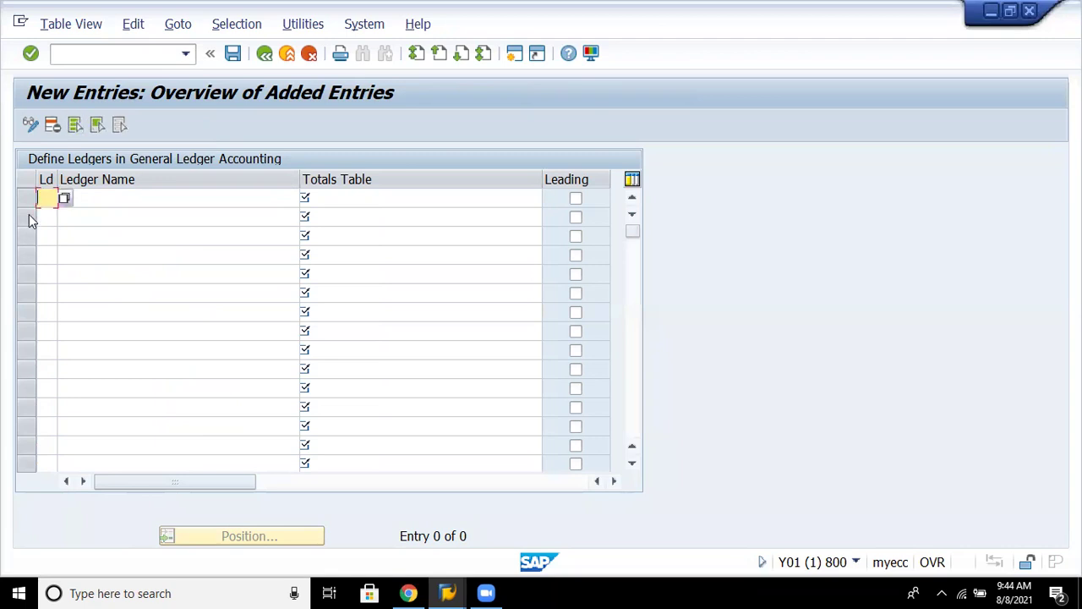
{"action": "type", "text": "NL"}
{"action": "key", "text": "Tab"}
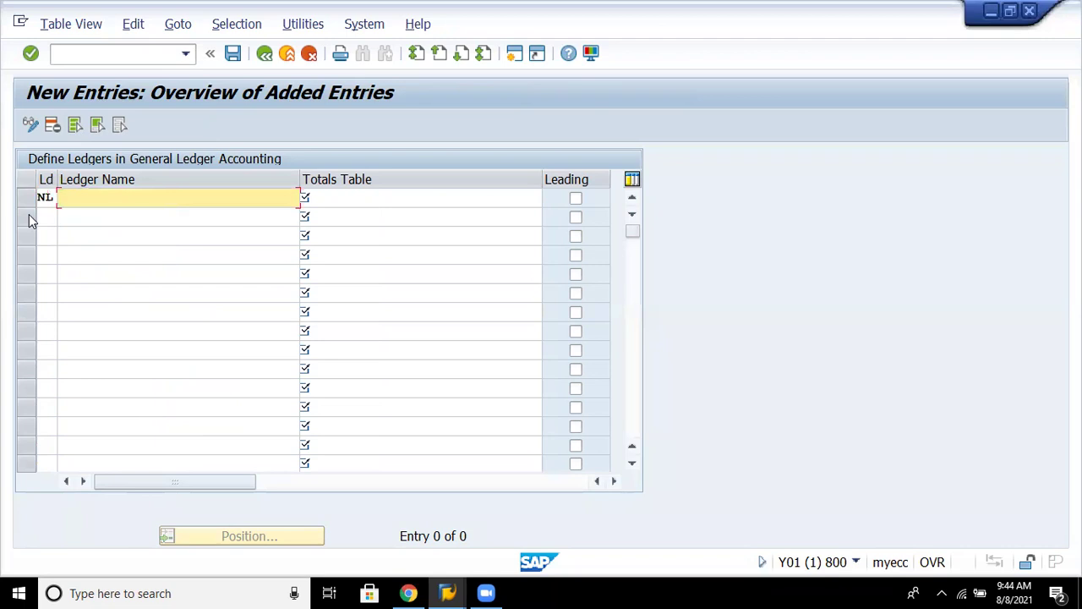
{"action": "type", "text": "Non L"}
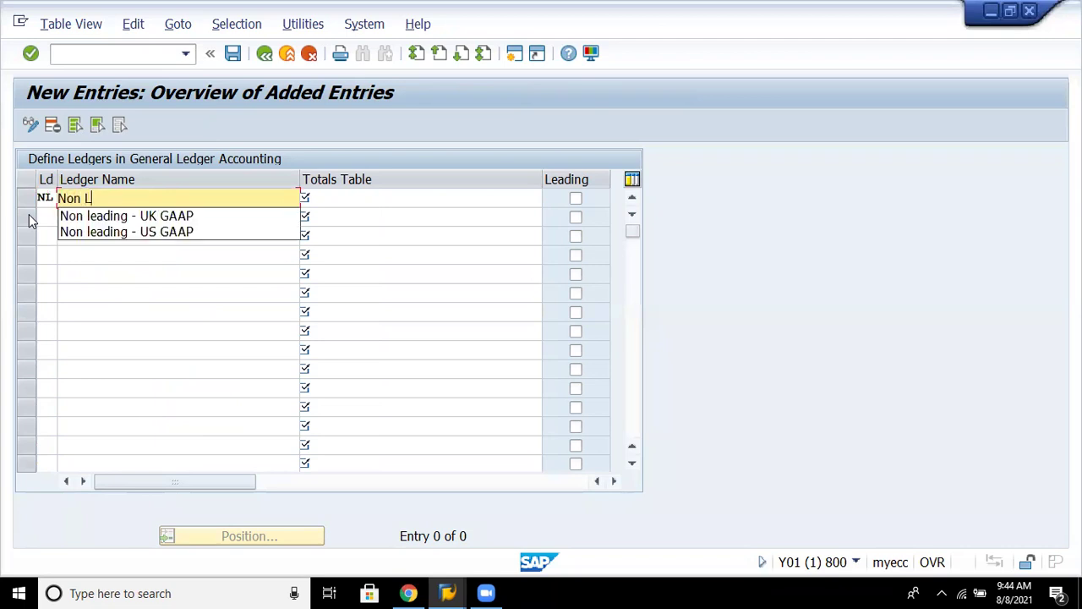
{"action": "type", "text": "eading ledger "}
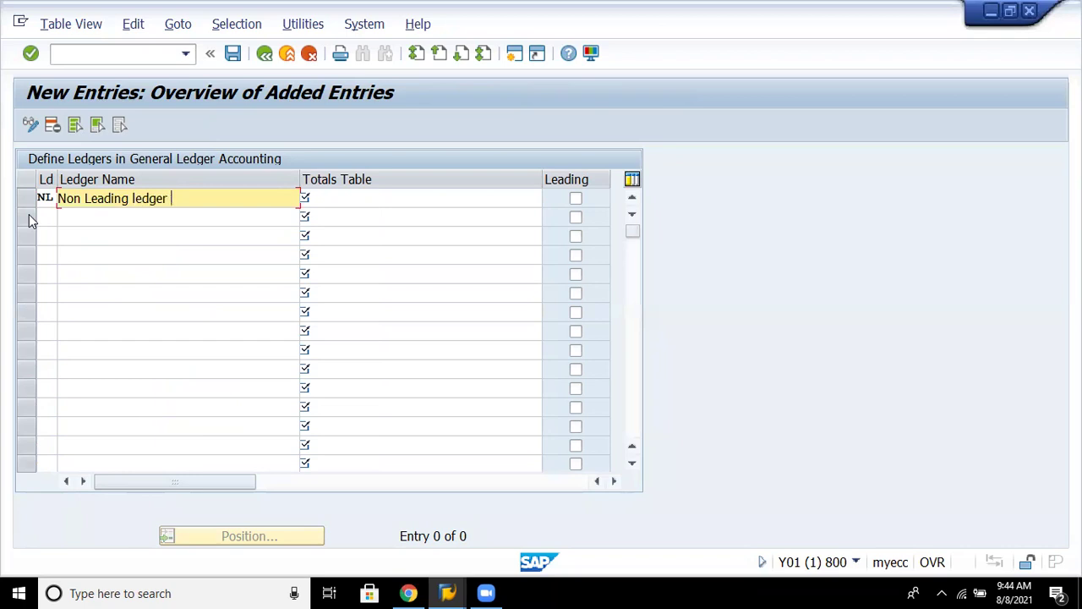
{"action": "type", "text": "- 8888"}
{"action": "key", "text": "Tab"}
{"action": "type", "text": "f"}
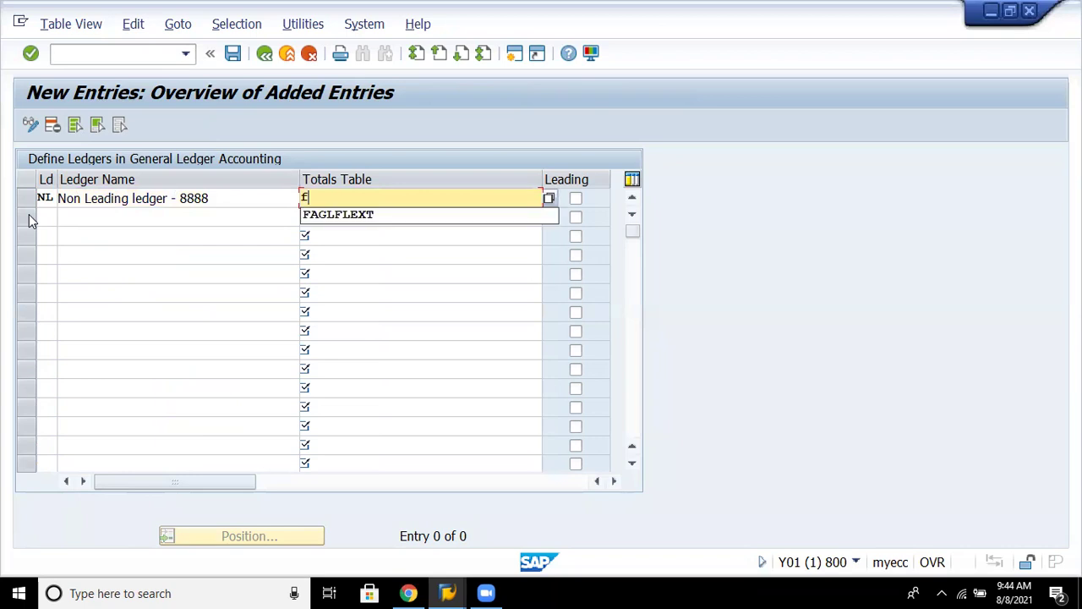
{"action": "key", "text": "Down"}
{"action": "key", "text": "Return"}
{"action": "key", "text": "Return"}
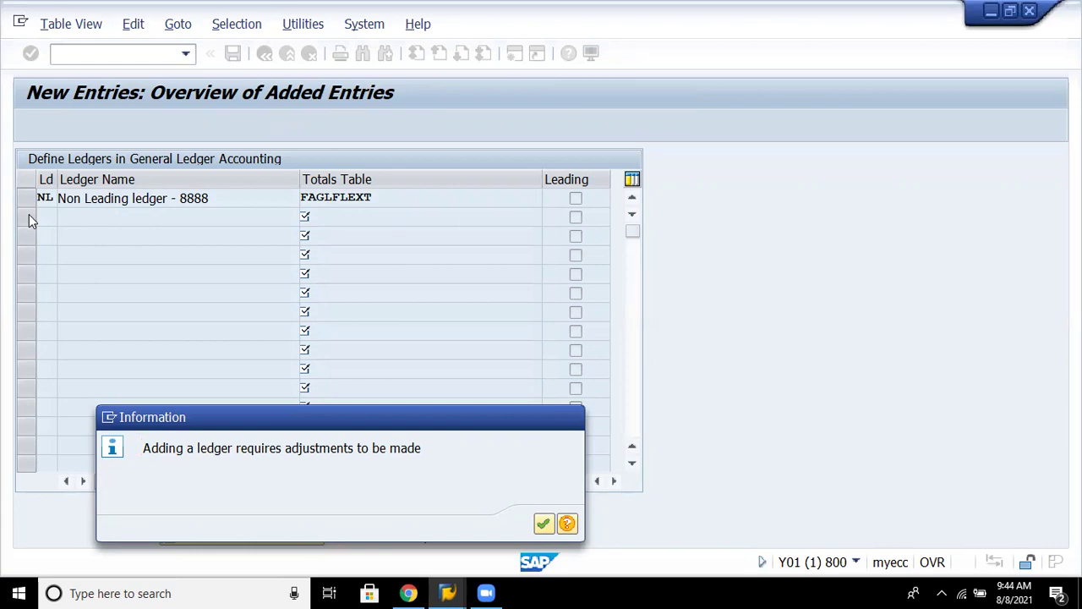
Save the new ledger under the "Brand New company" customizing request and return to the implementation guide.
{"action": "key", "text": "Return"}
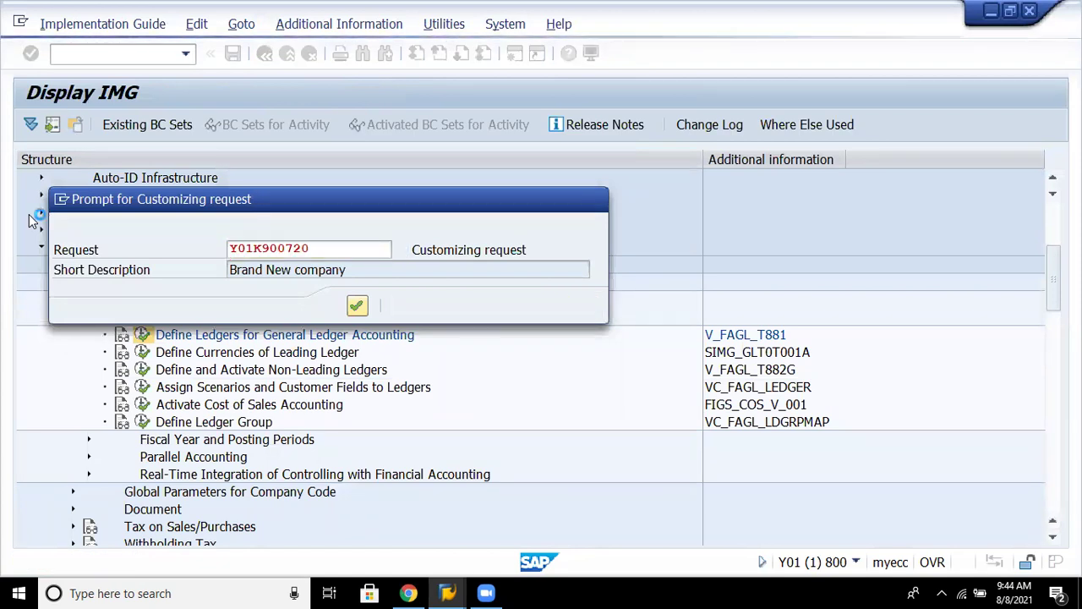
{"action": "key", "text": "Return"}
{"action": "left_click_drag", "start_coordinate": [298, 425], "coordinate": [440, 231]}
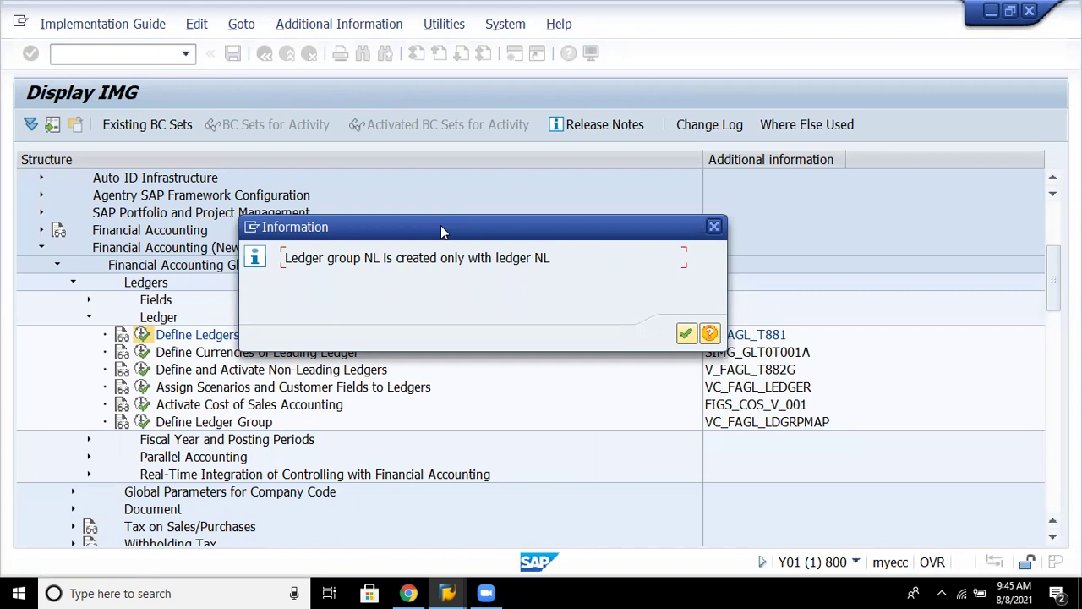
{"action": "key", "text": "Return"}
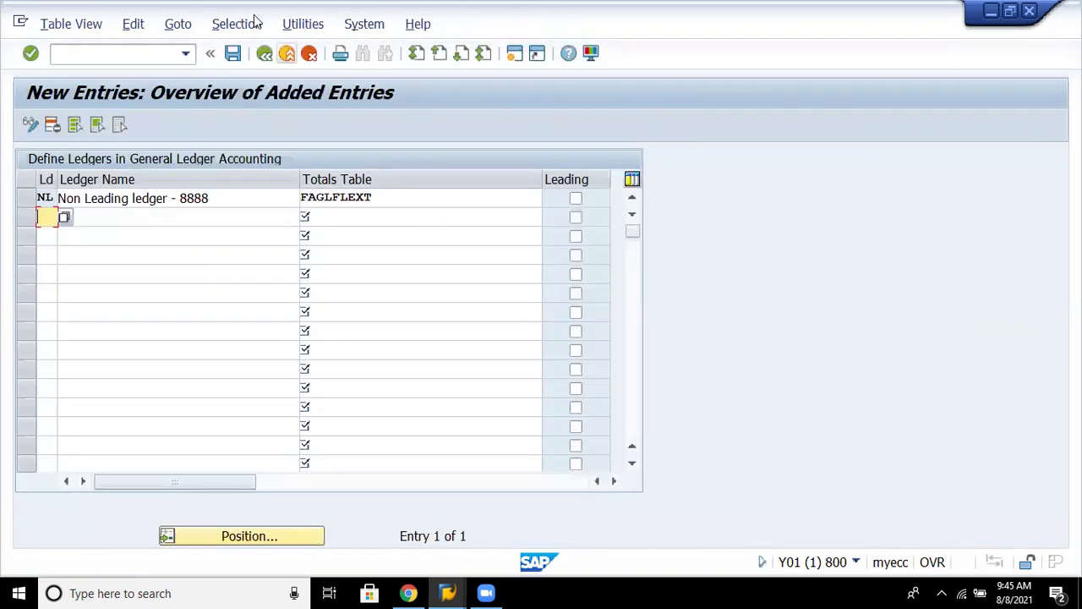
{"action": "left_click", "coordinate": [264, 54]}
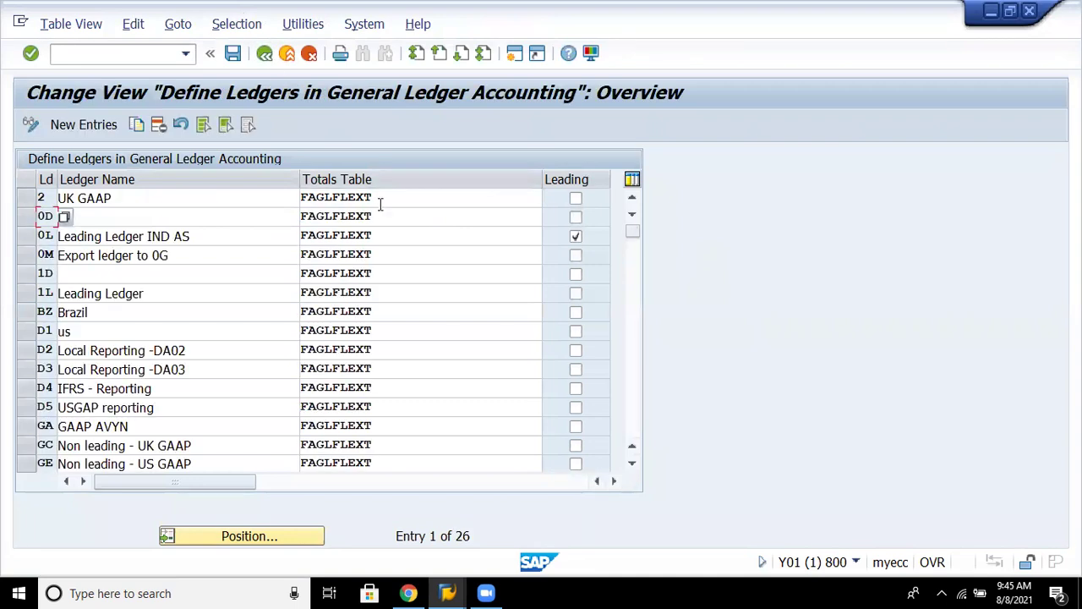
{"action": "left_click", "coordinate": [263, 52]}
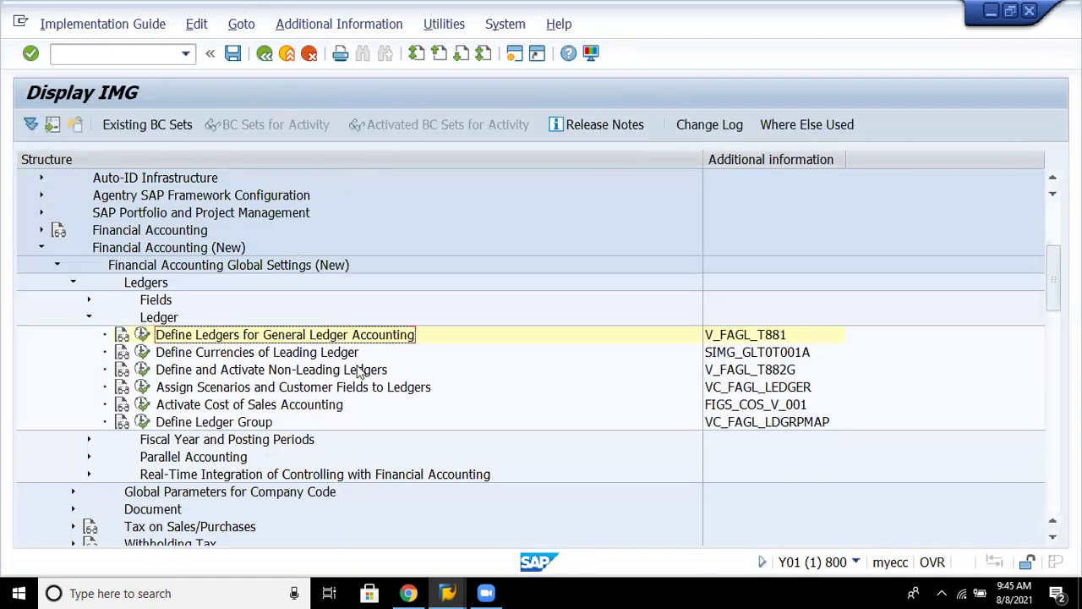
Open the Define Currencies of Leading Ledger activity under the Ledger node.
{"action": "left_click", "coordinate": [332, 370]}
{"action": "left_click", "coordinate": [335, 354]}
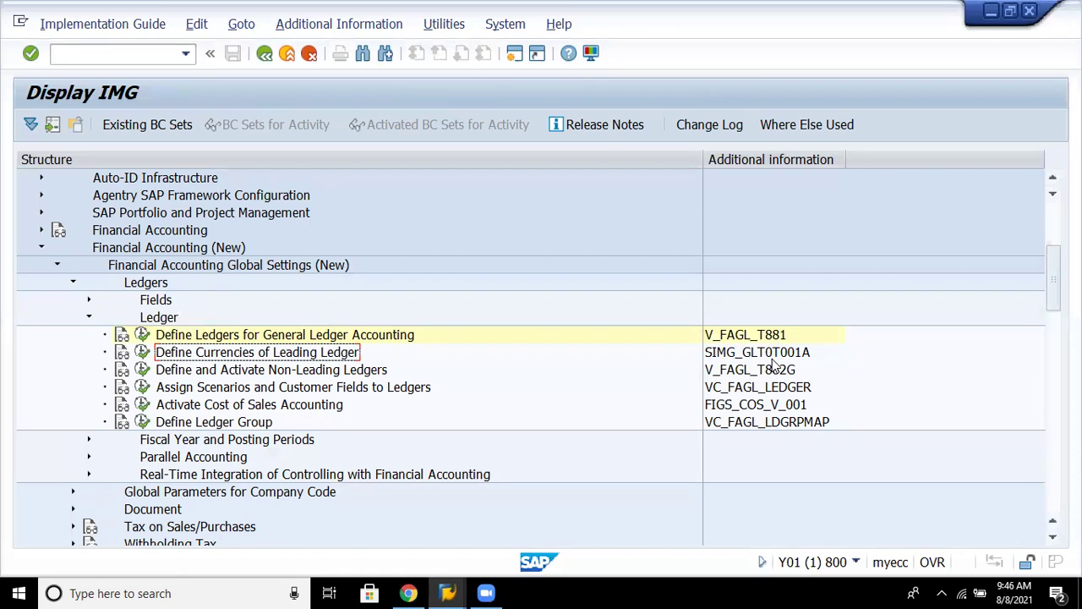
{"action": "left_click", "coordinate": [142, 352]}
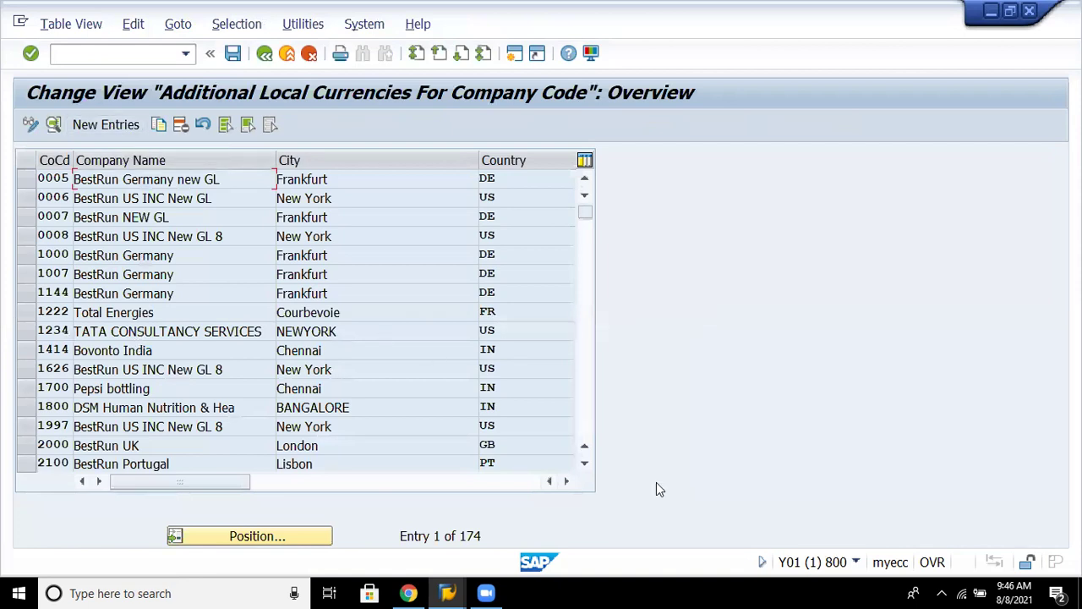
Look through the company codes listed in the additional local currencies overview.
{"action": "left_click", "coordinate": [588, 431]}
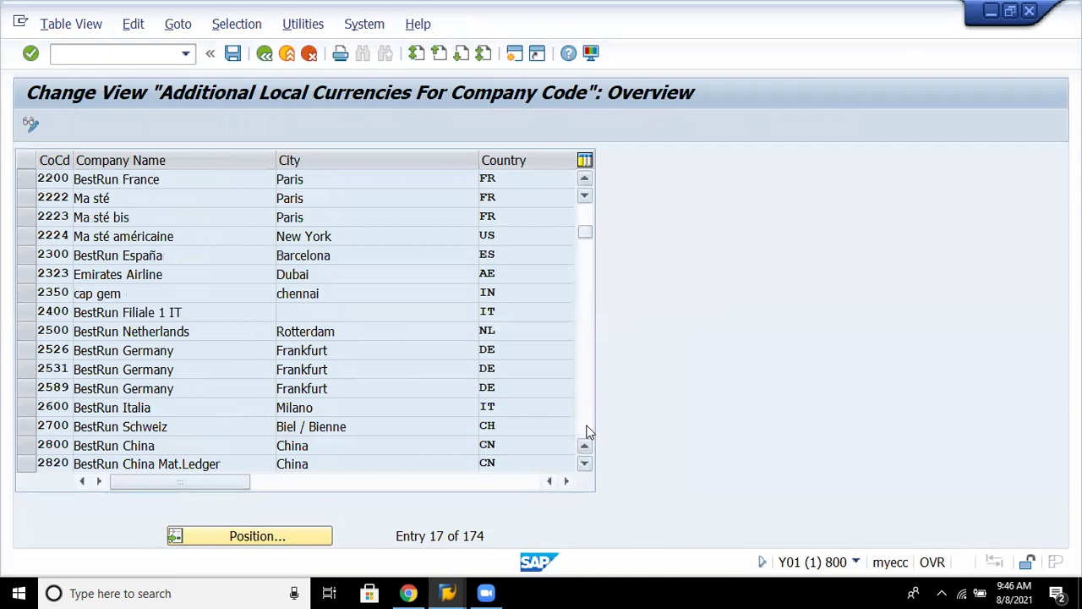
{"action": "left_click", "coordinate": [588, 431]}
{"action": "left_click", "coordinate": [588, 431]}
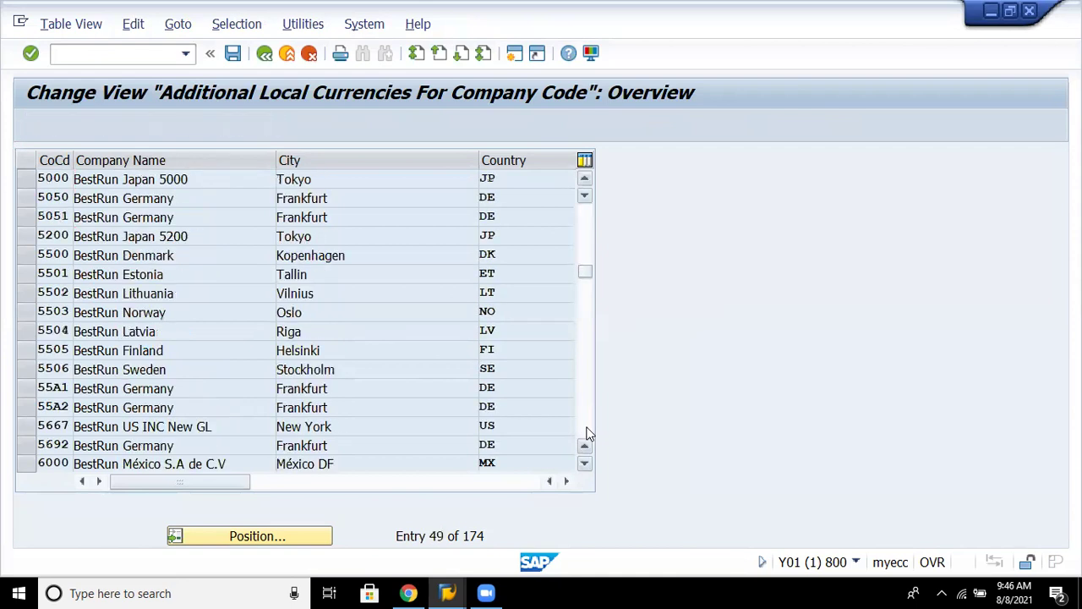
{"action": "left_click", "coordinate": [588, 432]}
{"action": "left_click", "coordinate": [588, 431]}
{"action": "left_click", "coordinate": [588, 431]}
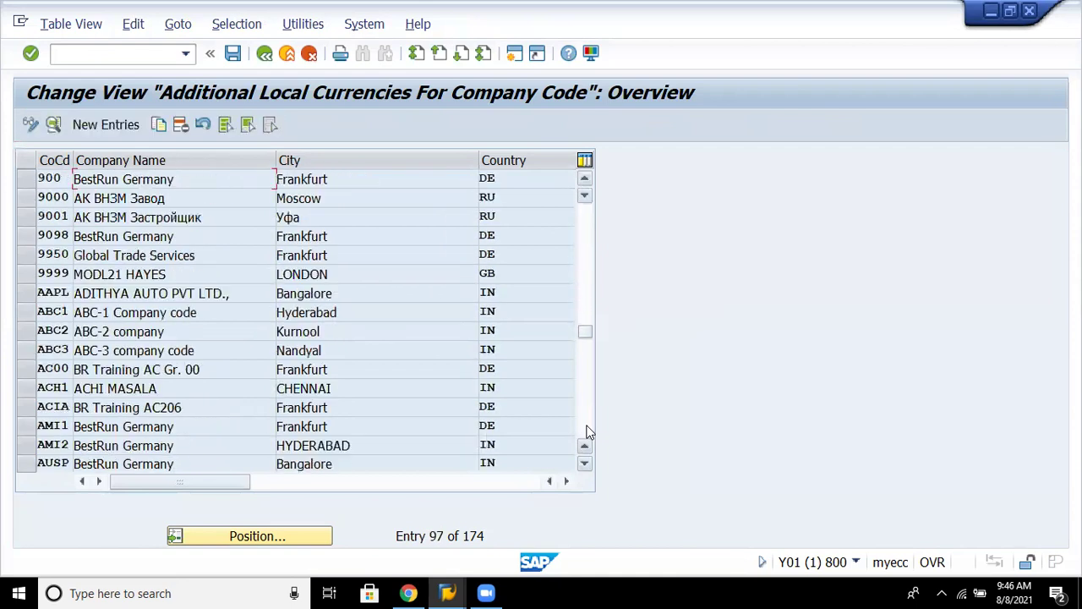
{"action": "left_click", "coordinate": [588, 229]}
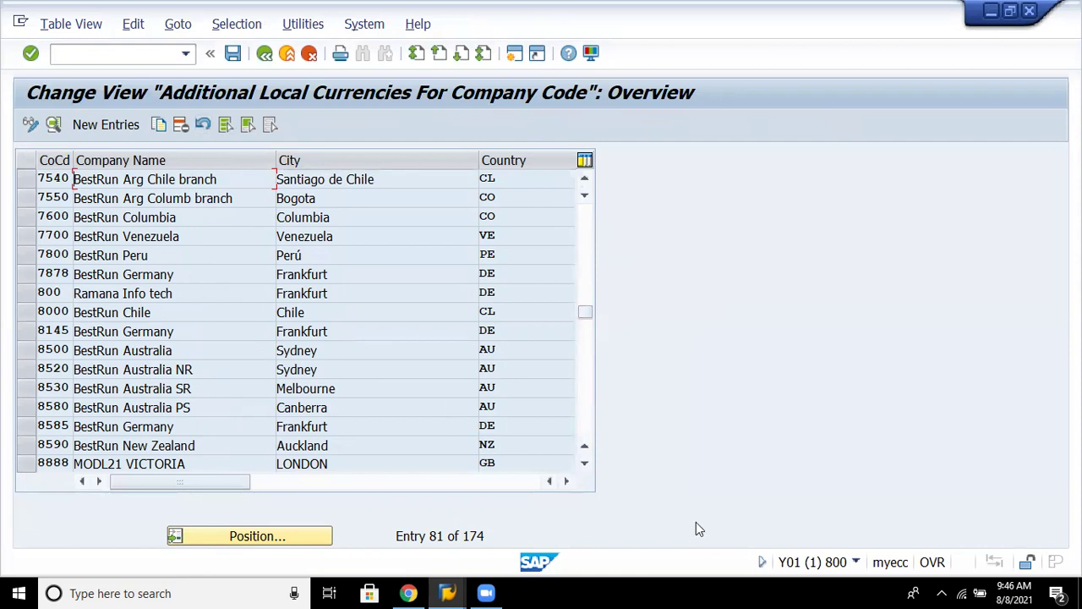
{"action": "left_click", "coordinate": [585, 464]}
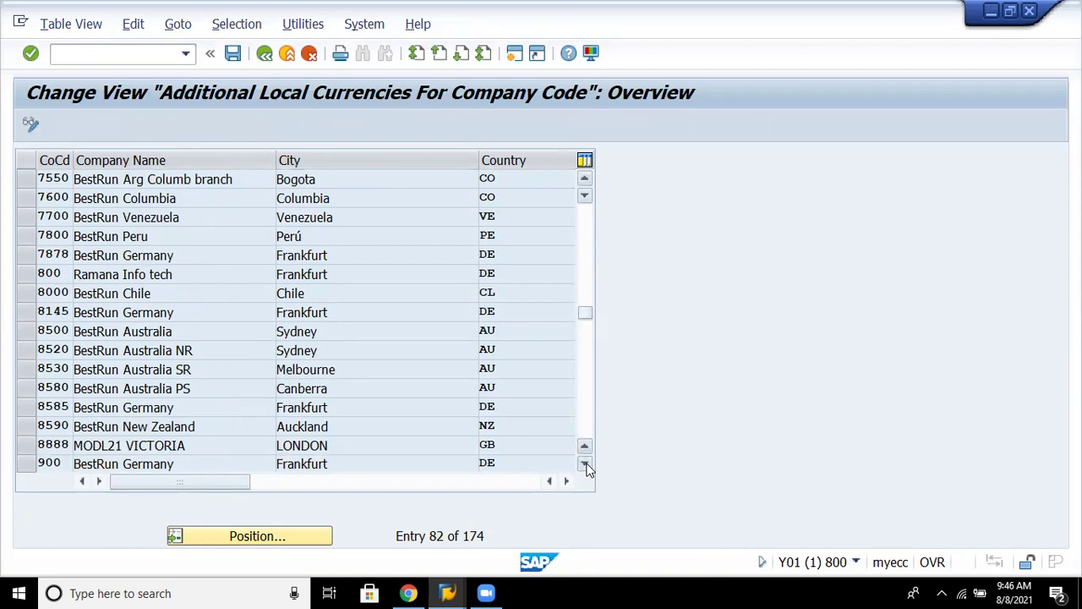
{"action": "scroll", "coordinate": [289, 163], "scroll_direction": "down", "scroll_amount": 1}
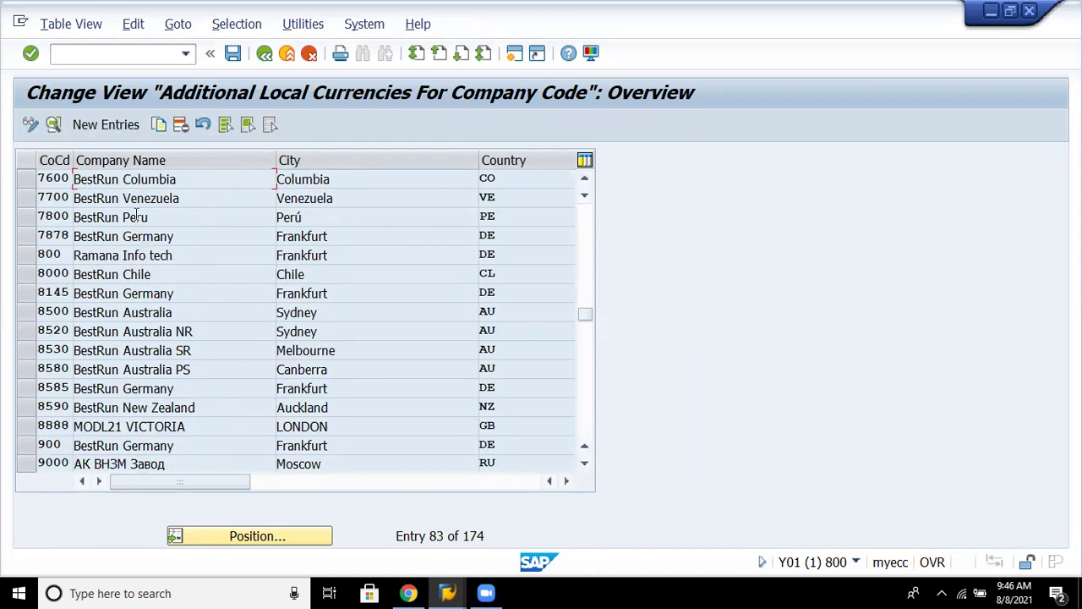
Create a new additional local currencies entry for company code 8880.
{"action": "left_click", "coordinate": [128, 125]}
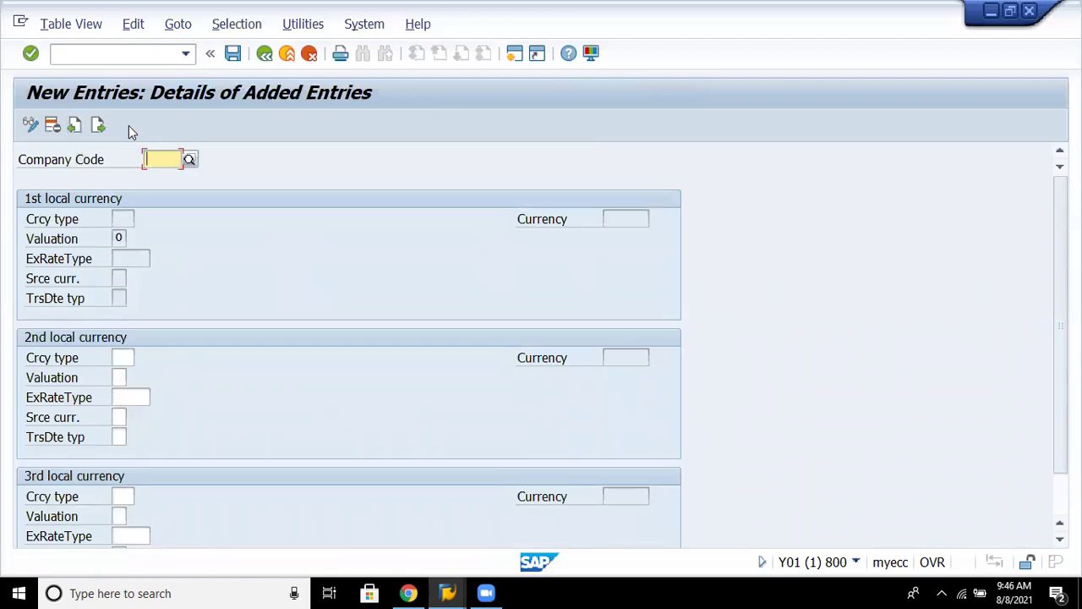
{"action": "type", "text": "8880"}
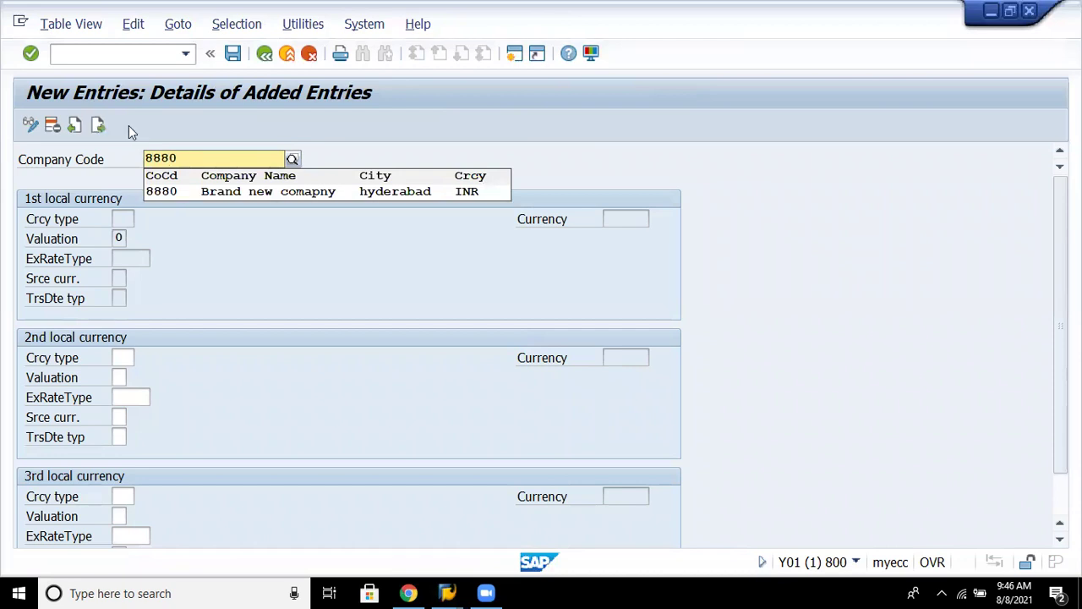
{"action": "key", "text": "Return"}
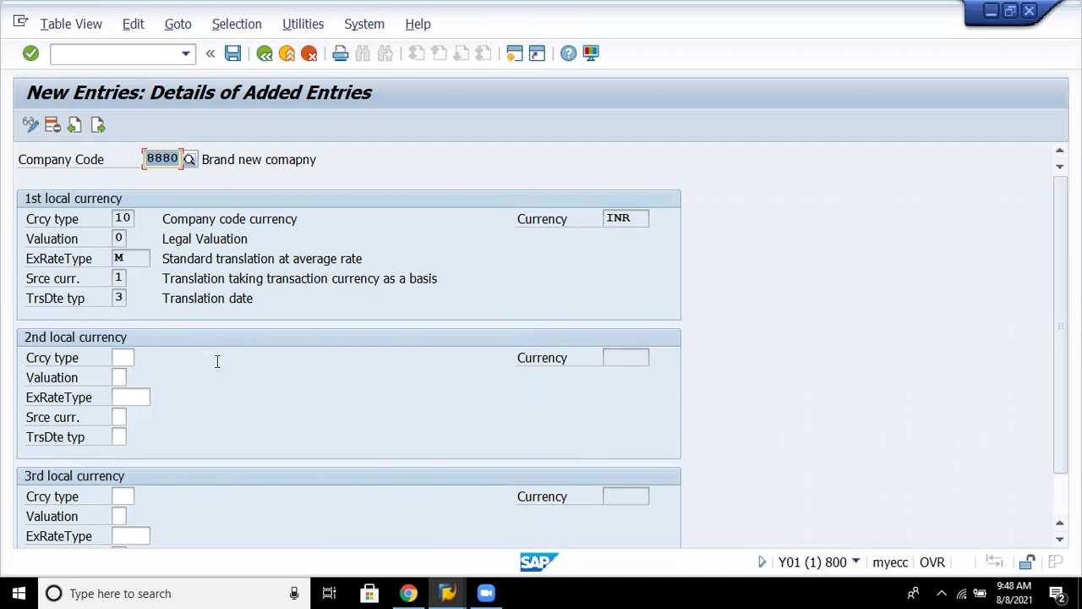
Set the 2nd local currency's type to 30 (Group currency) and dismiss the customizing check message.
{"action": "left_click", "coordinate": [133, 357]}
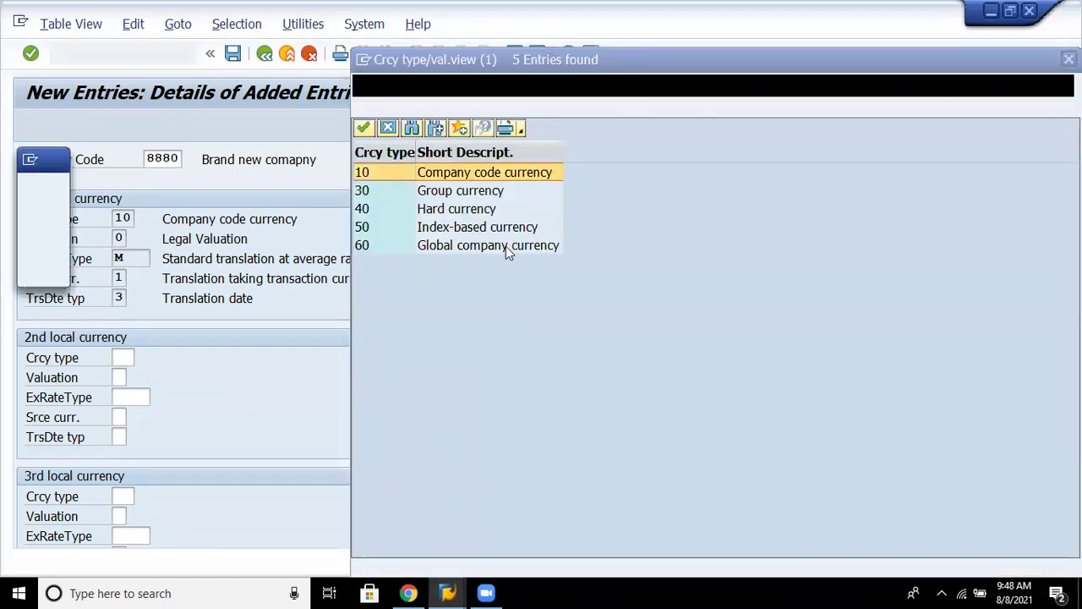
{"action": "left_click", "coordinate": [501, 192]}
{"action": "double_click", "coordinate": [501, 191]}
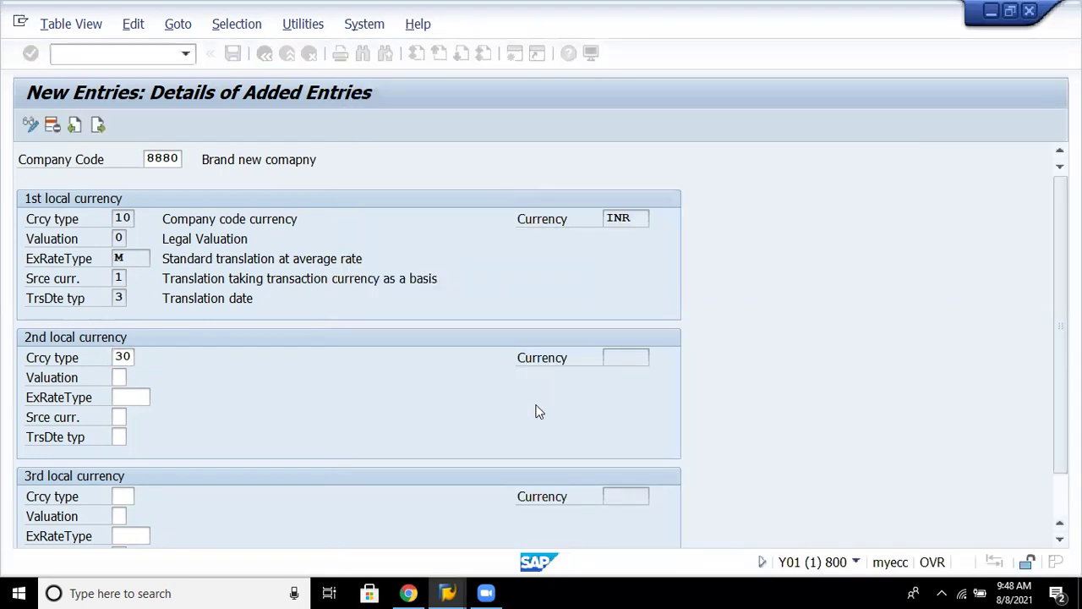
{"action": "key", "text": "Return"}
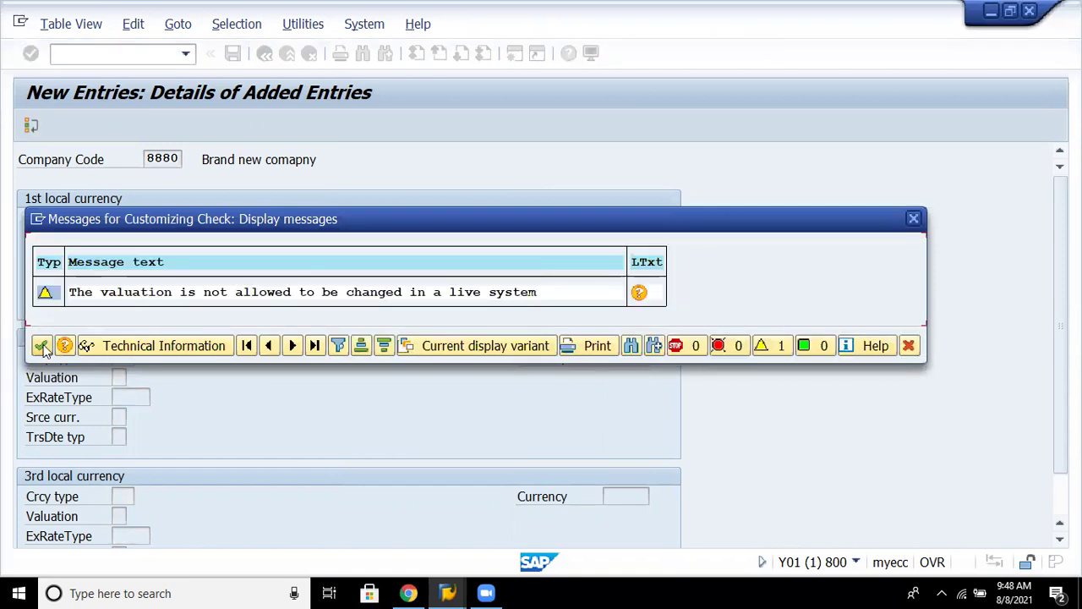
{"action": "left_click", "coordinate": [913, 218]}
{"action": "key", "text": "Return"}
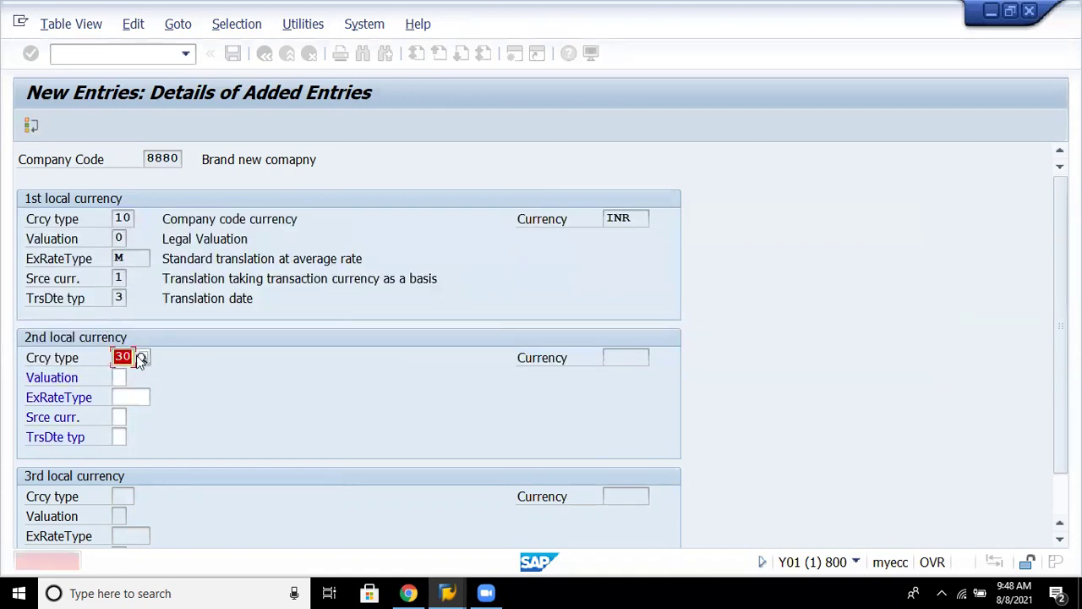
Try 60 (Global company currency) as the 2nd local currency's type and set it back to 30.
{"action": "key", "text": "F4"}
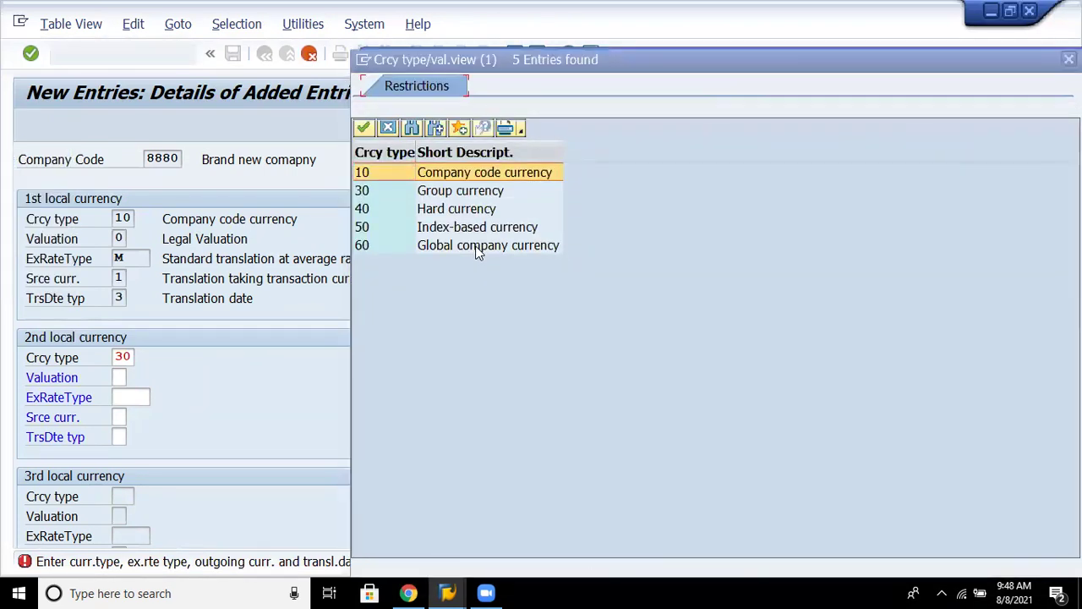
{"action": "double_click", "coordinate": [495, 245]}
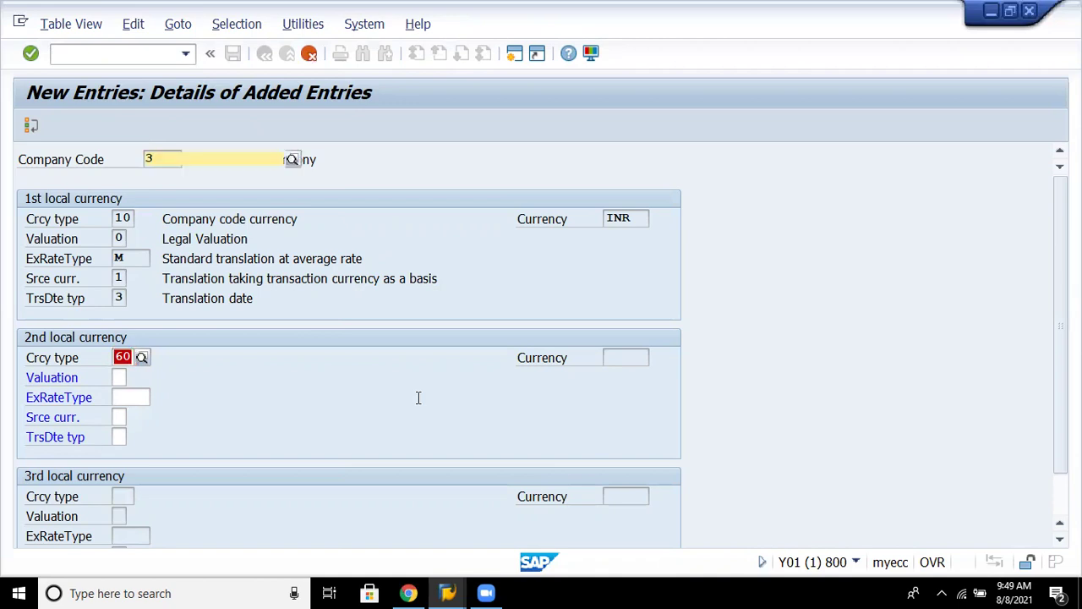
{"action": "type", "text": "30"}
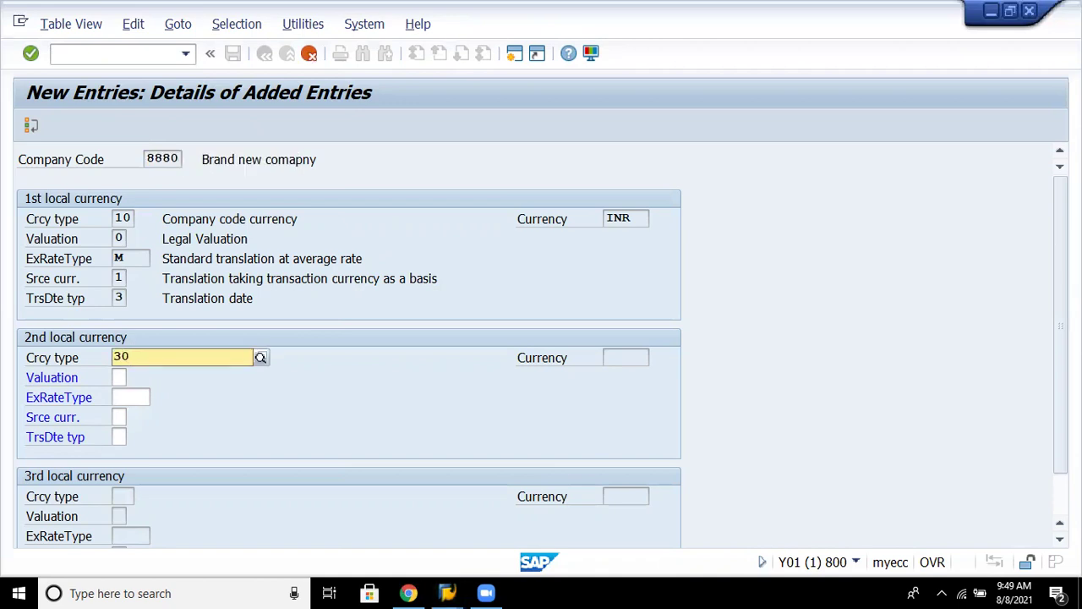
Confirm currency type 30 for the 2nd local currency, dismiss the customizing check message, and set its valuation to 0 (Legal Valuation).
{"action": "key", "text": "Return"}
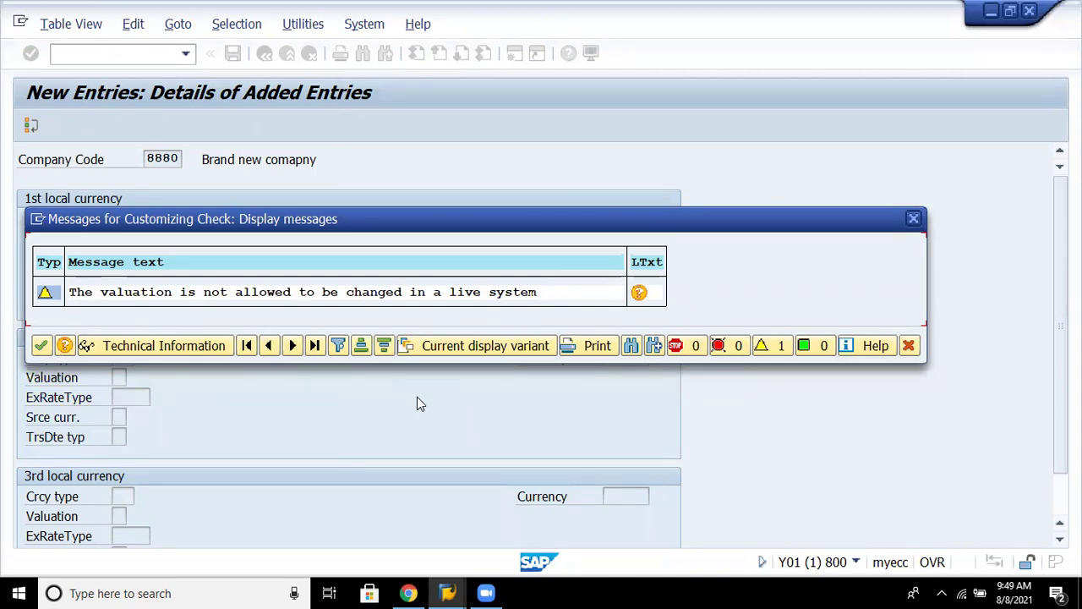
{"action": "key", "text": "Return"}
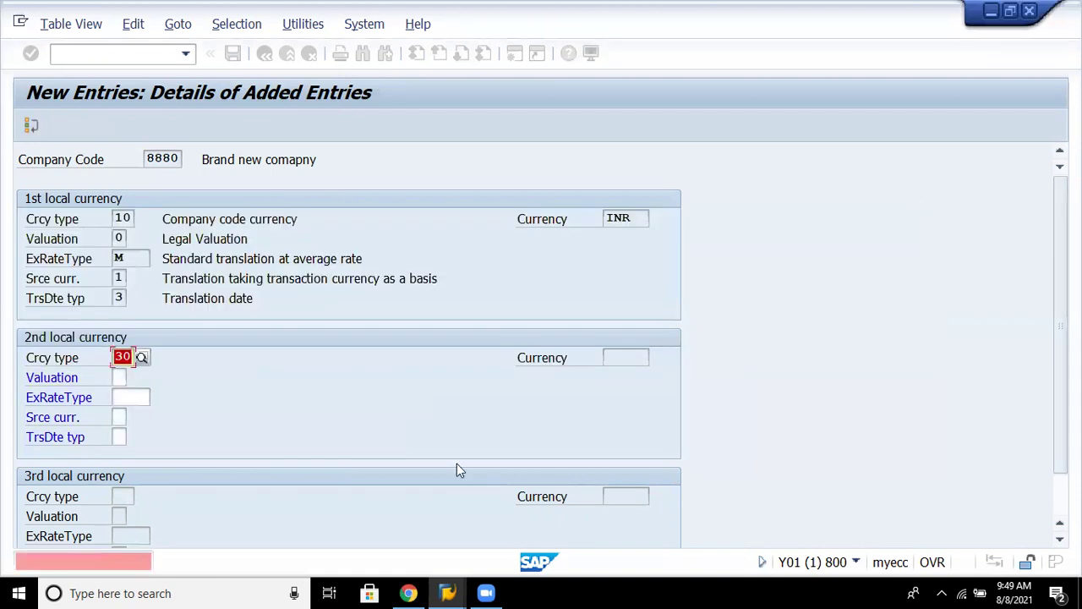
{"action": "left_click", "coordinate": [118, 378]}
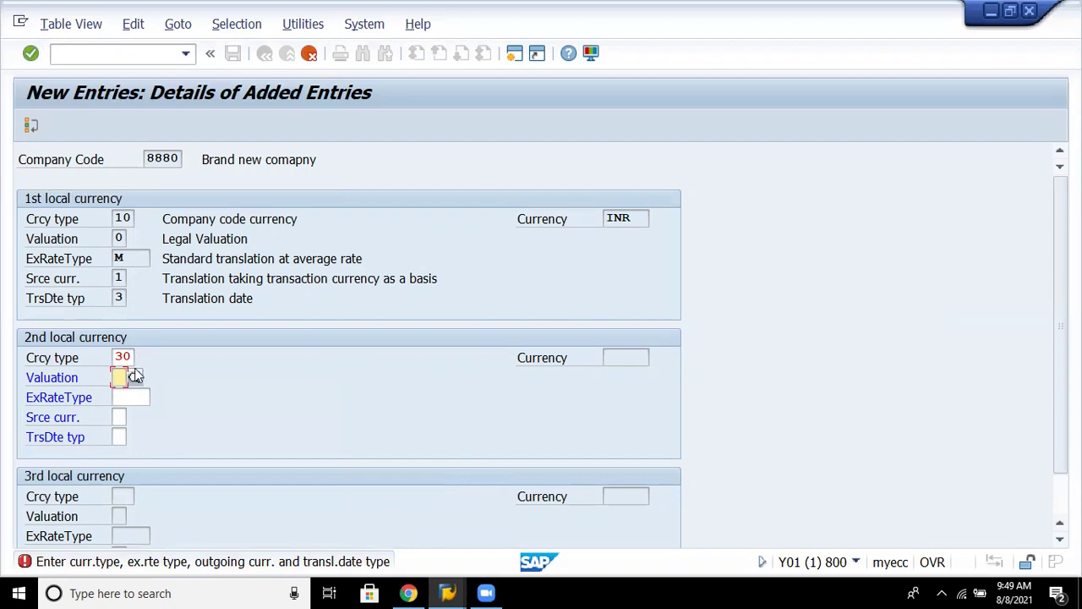
{"action": "key", "text": "Return"}
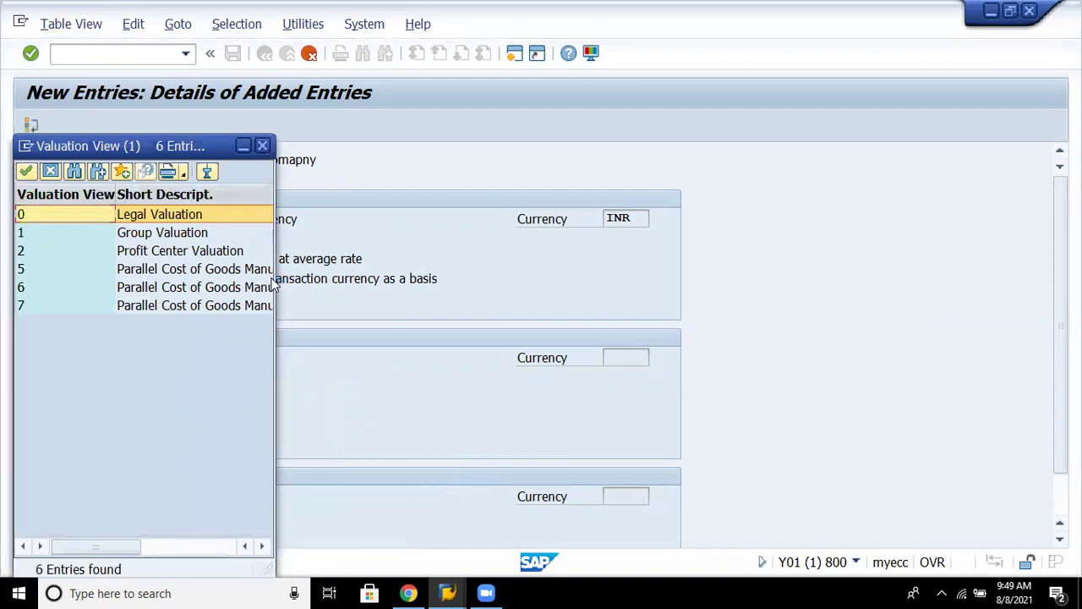
{"action": "double_click", "coordinate": [175, 213]}
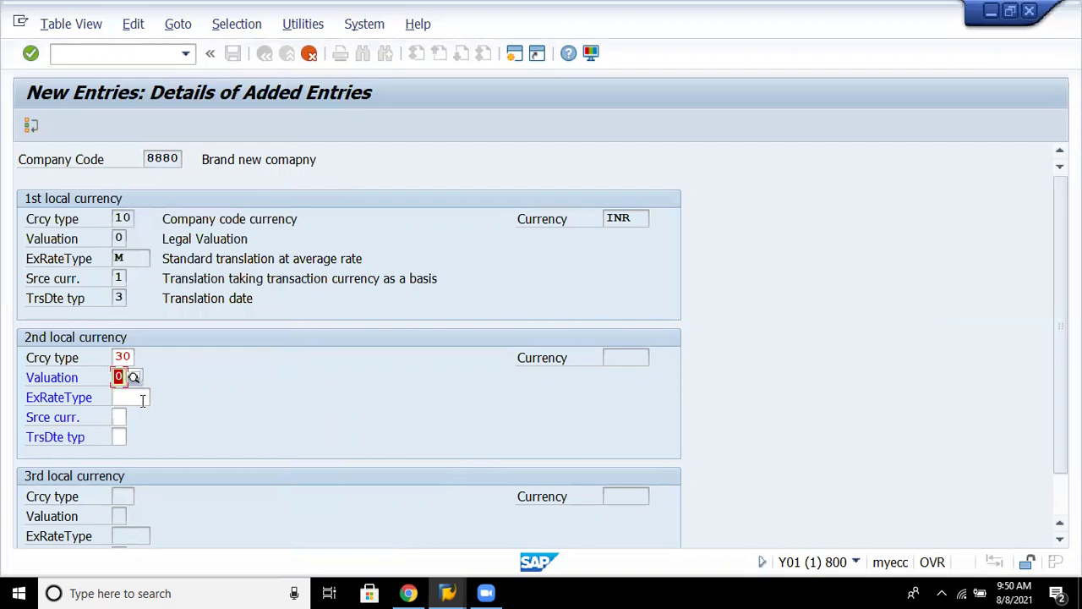
Set the 2nd local currency's exchange rate type to M (Standard translation at average rate).
{"action": "left_click", "coordinate": [143, 398]}
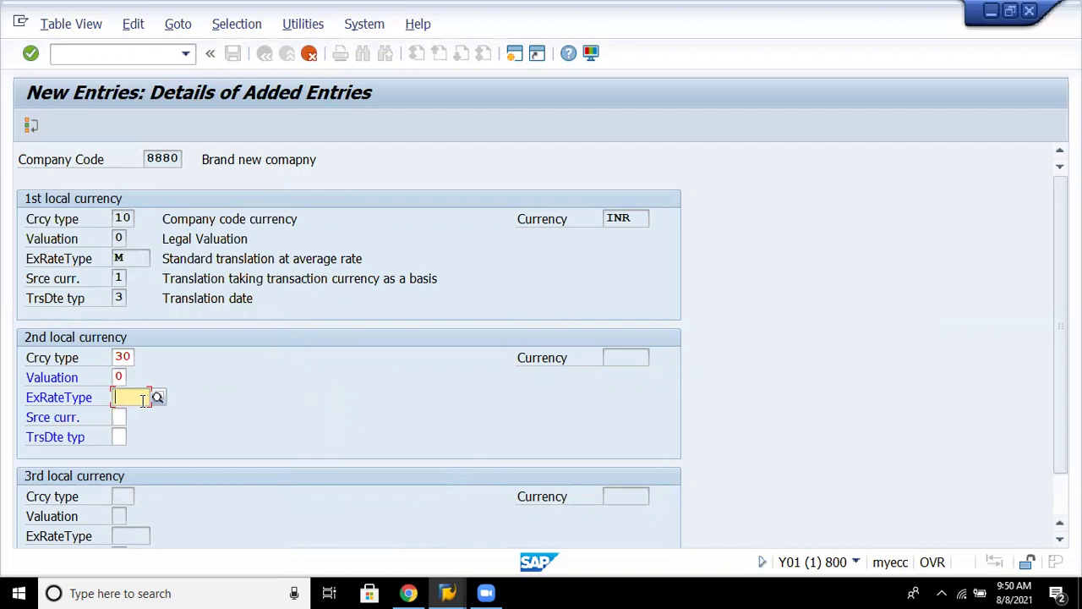
{"action": "left_click", "coordinate": [155, 402]}
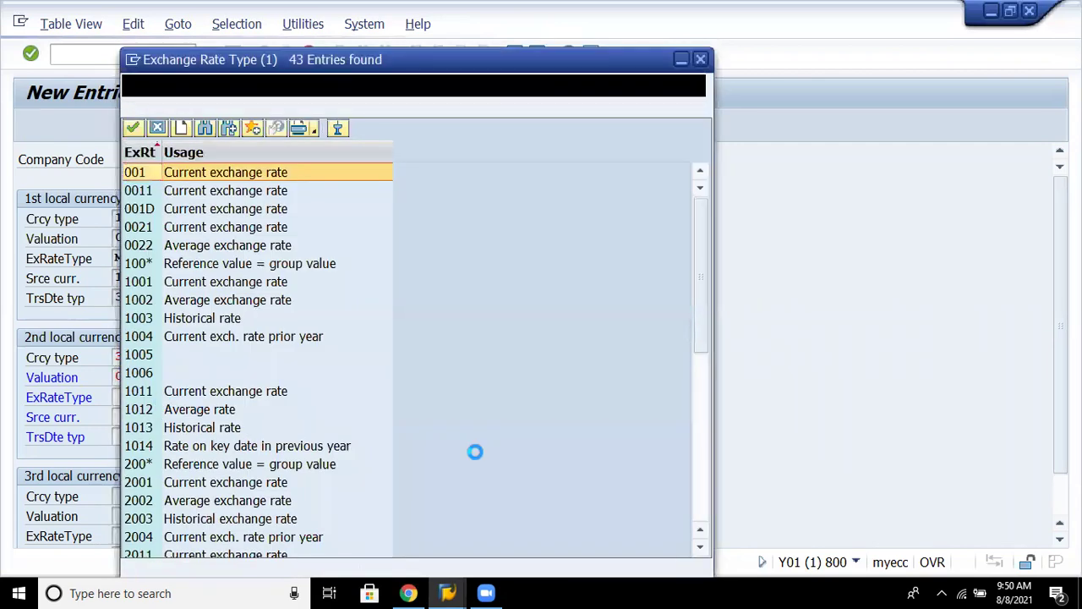
{"action": "left_click", "coordinate": [705, 470]}
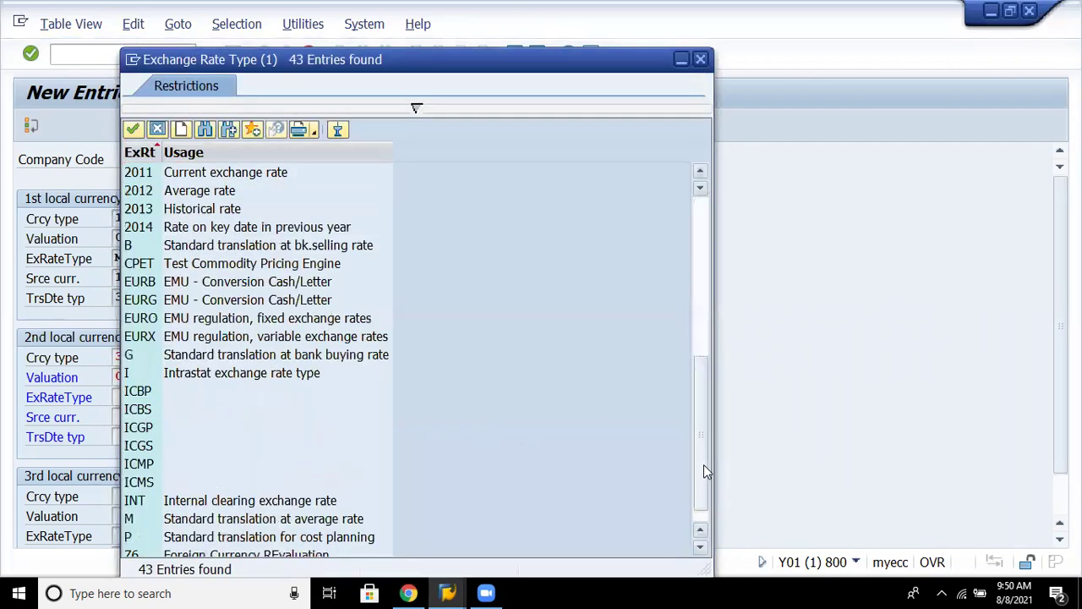
{"action": "left_click", "coordinate": [334, 519]}
{"action": "double_click", "coordinate": [334, 519]}
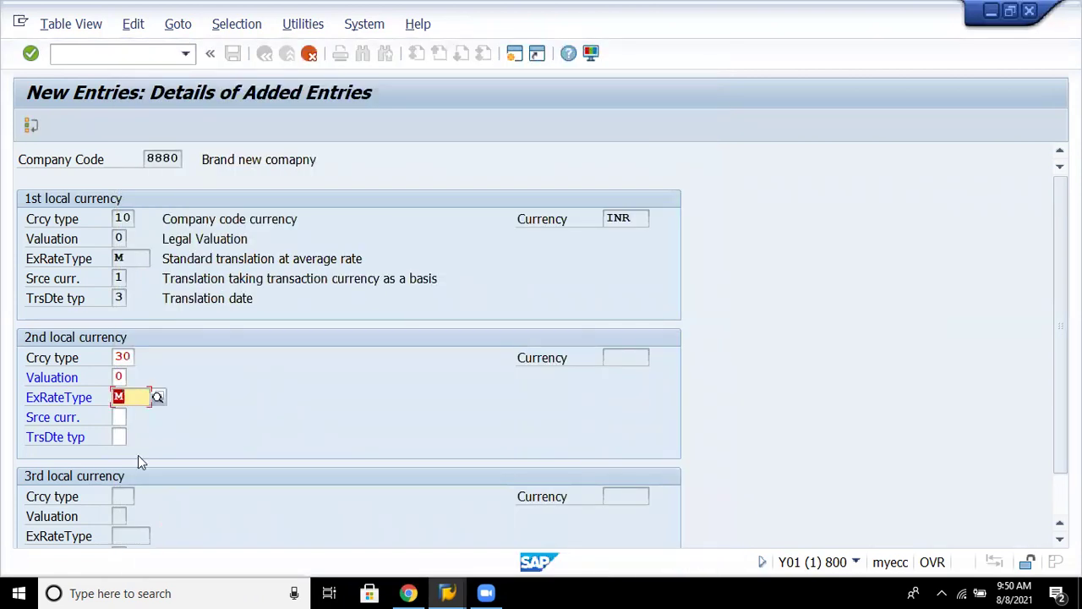
Set the 2nd local currency's source currency to 1 (Translation taking transaction currency as a basis).
{"action": "left_click", "coordinate": [123, 416]}
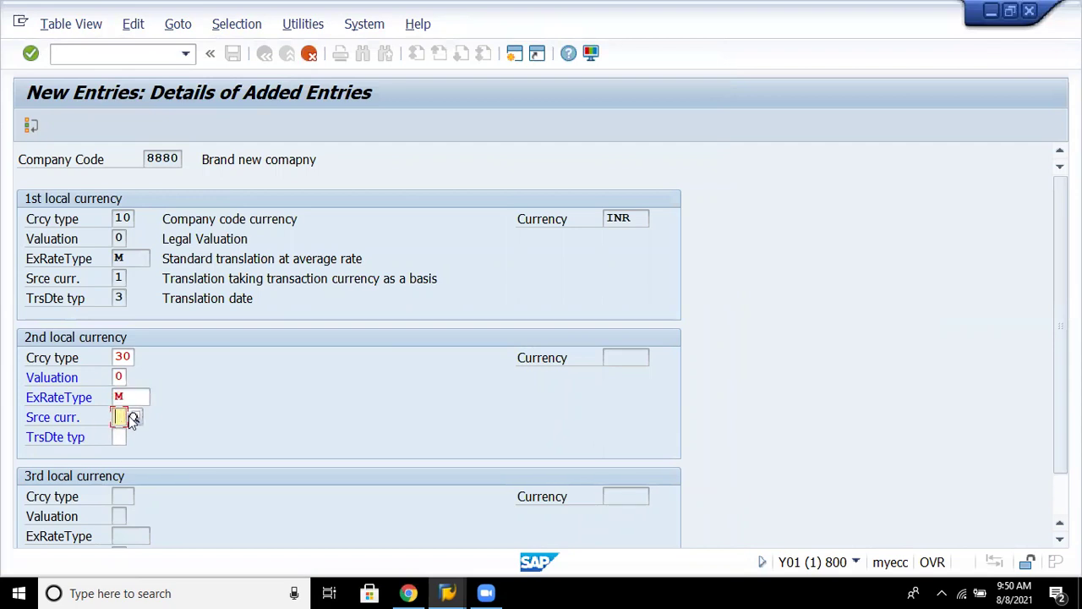
{"action": "left_click", "coordinate": [136, 418]}
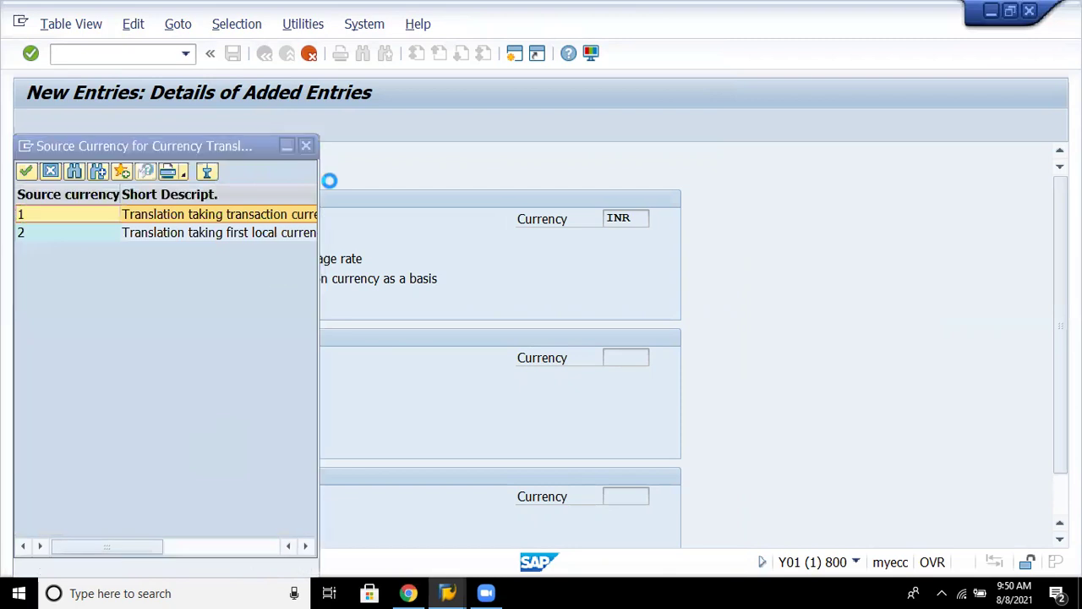
{"action": "left_click_drag", "start_coordinate": [322, 190], "coordinate": [536, 275]}
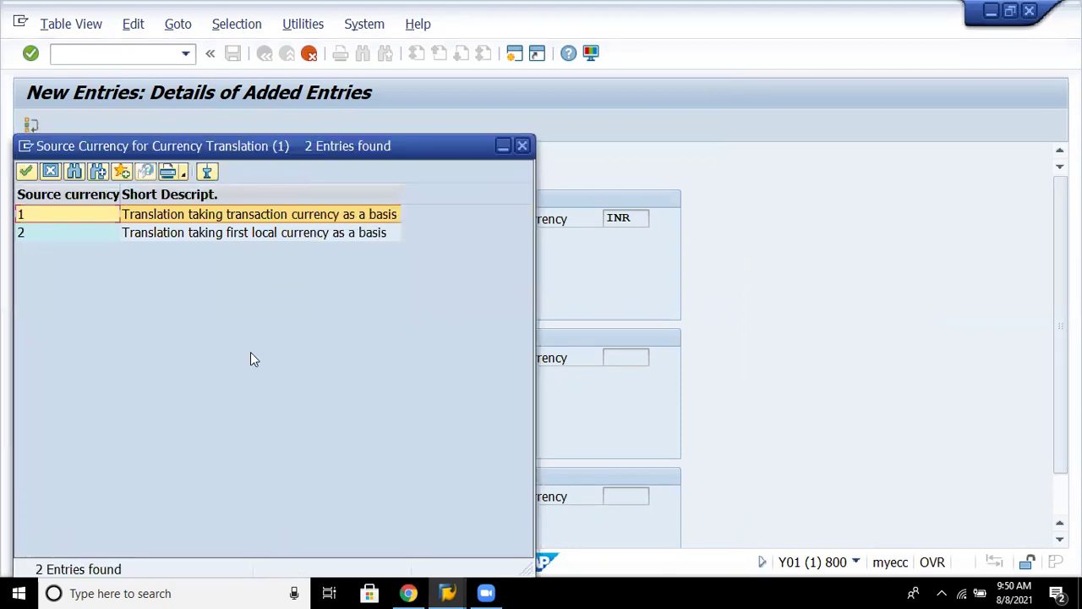
{"action": "double_click", "coordinate": [336, 215]}
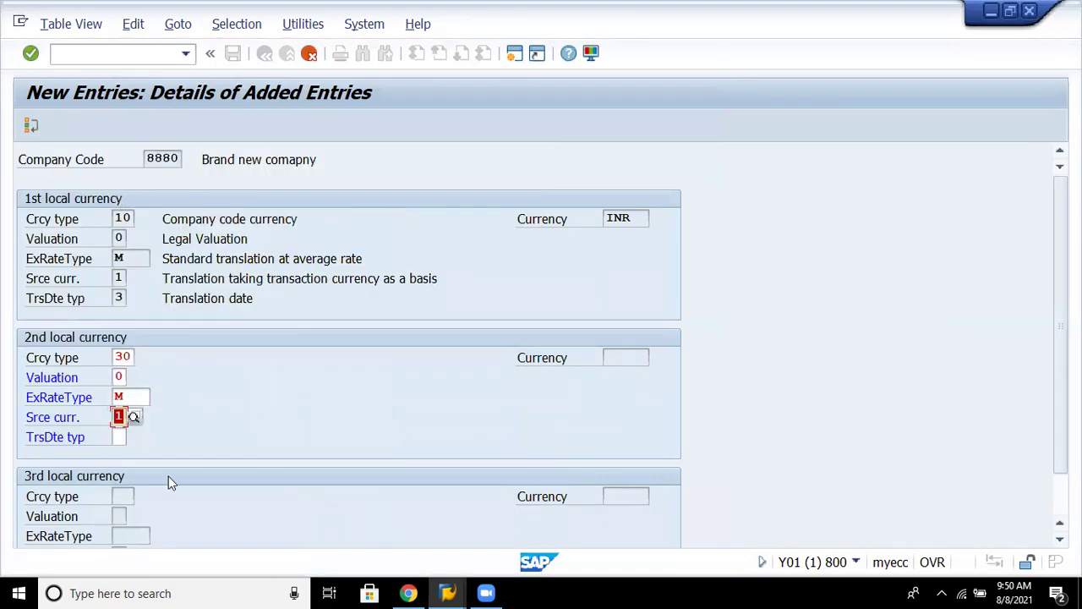
Set the 2nd local currency's translation date type to 3 (Translation date) and confirm the entries, dismissing the customizing check message.
{"action": "left_click", "coordinate": [119, 436]}
{"action": "left_click", "coordinate": [140, 436]}
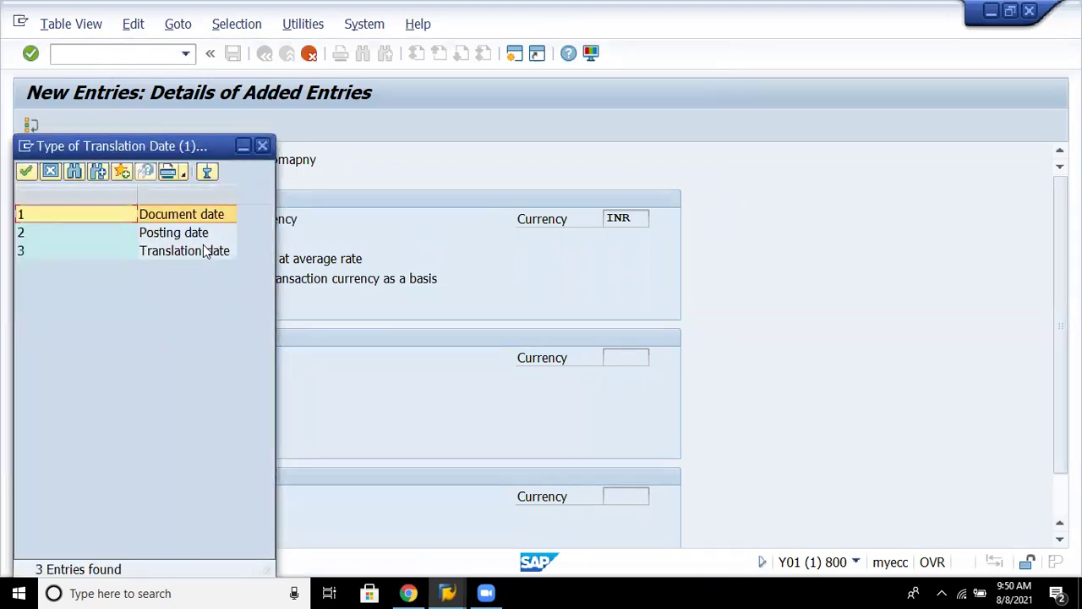
{"action": "left_click", "coordinate": [187, 253]}
{"action": "double_click", "coordinate": [187, 253]}
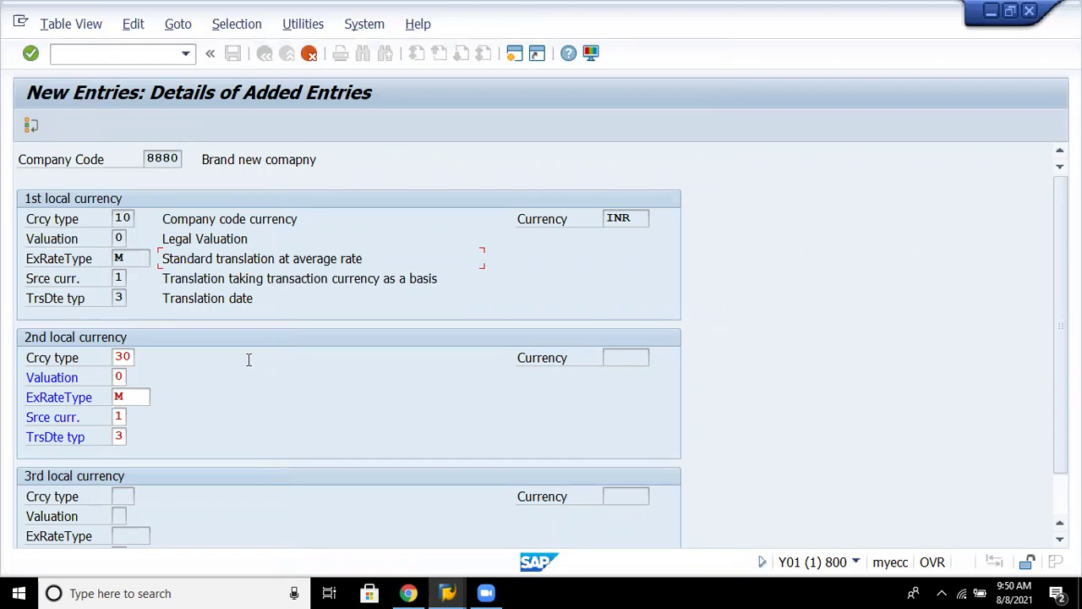
{"action": "key", "text": "Return"}
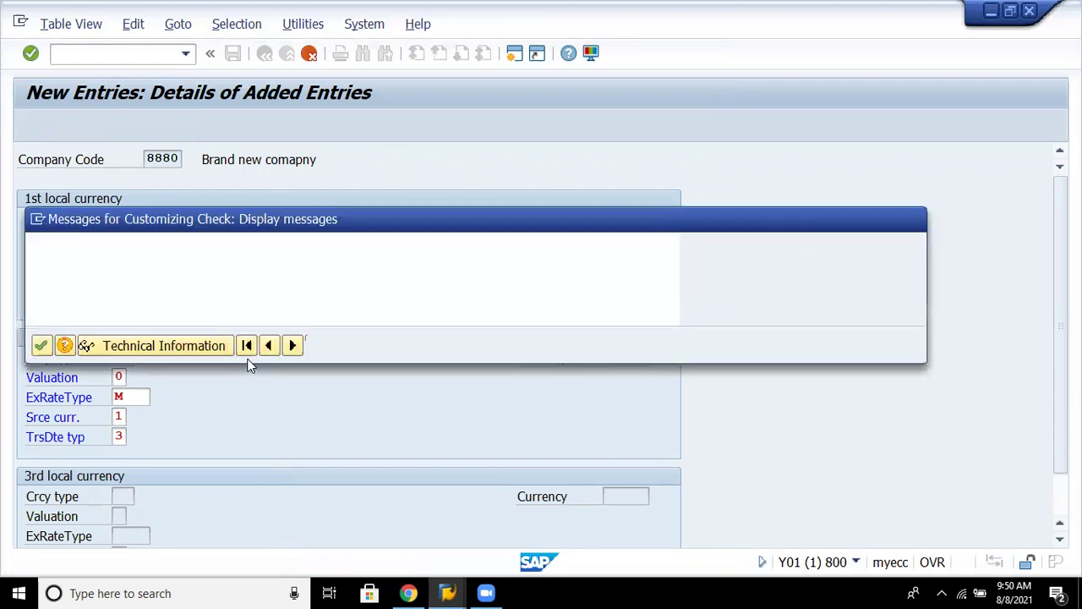
{"action": "key", "text": "Return"}
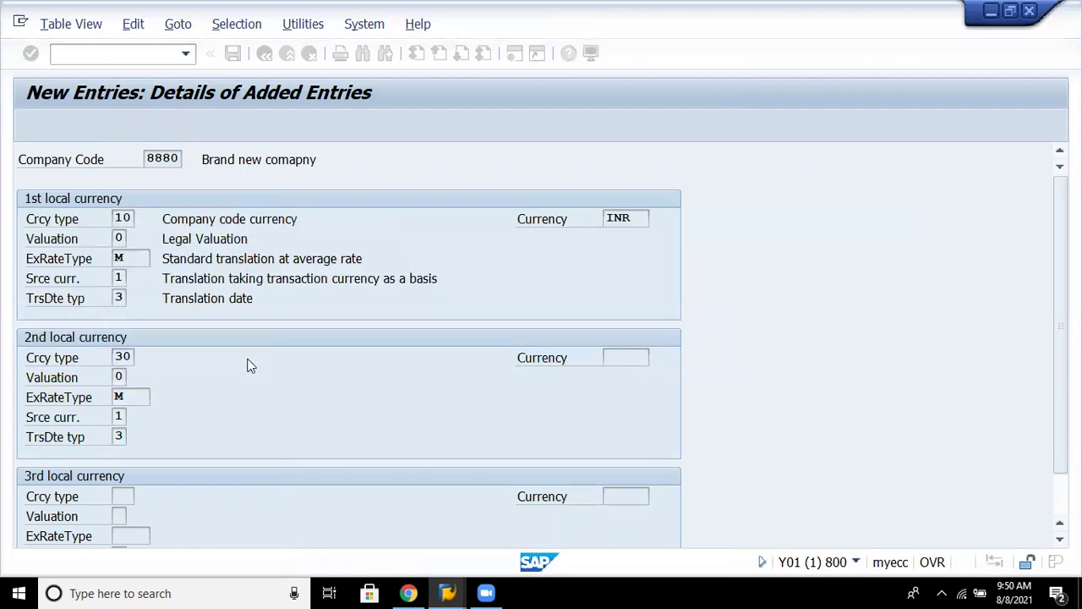
Set the 3rd local currency's type to 40 (Hard currency) and dismiss the customizing check message.
{"action": "left_click", "coordinate": [1061, 540]}
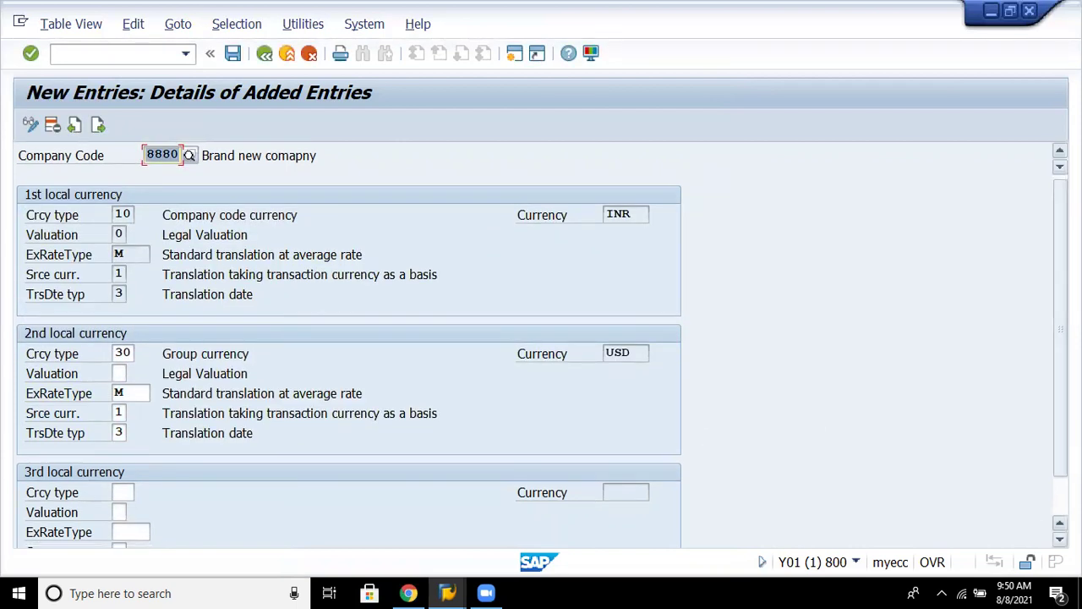
{"action": "left_click", "coordinate": [1060, 539]}
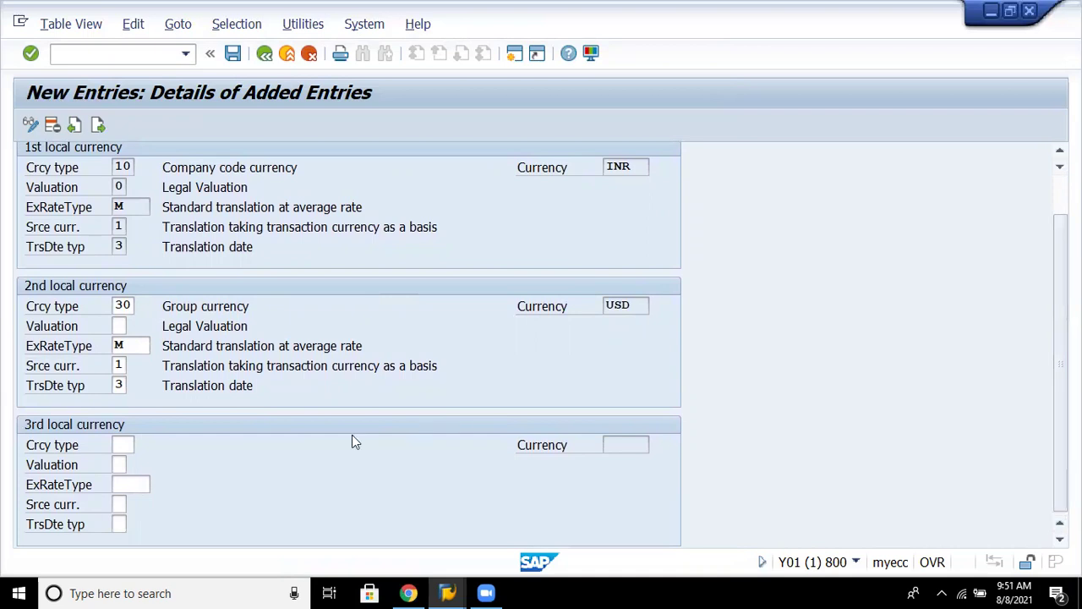
{"action": "left_click", "coordinate": [123, 443]}
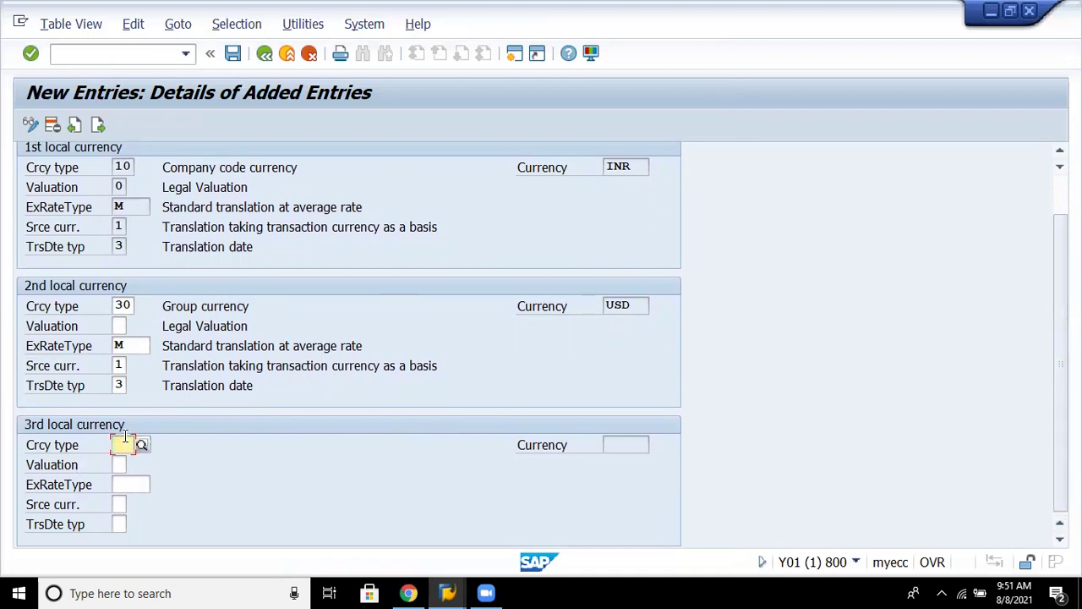
{"action": "left_click", "coordinate": [140, 446]}
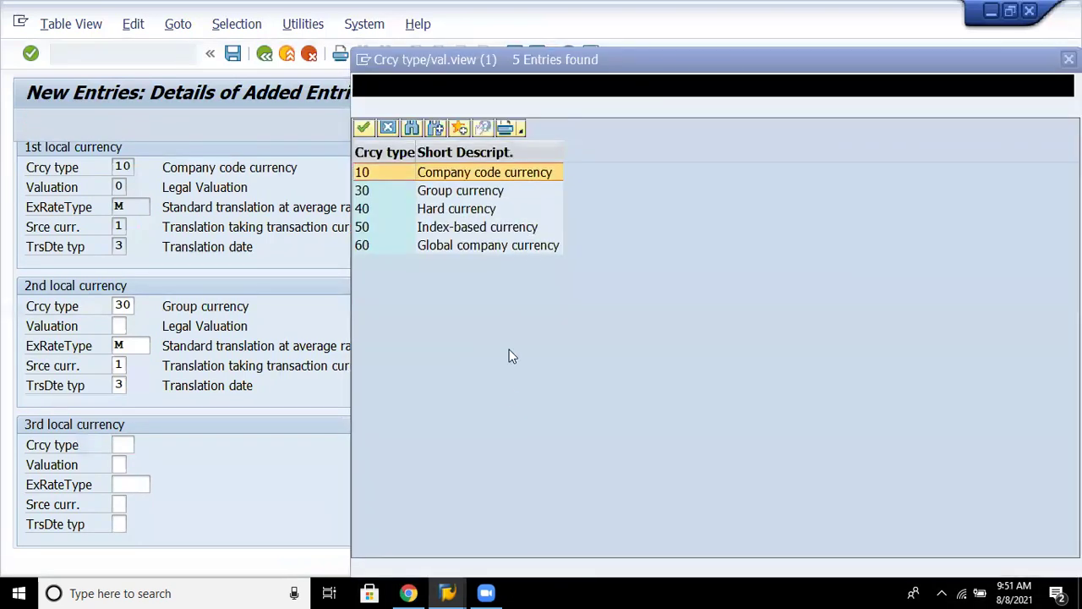
{"action": "double_click", "coordinate": [446, 212]}
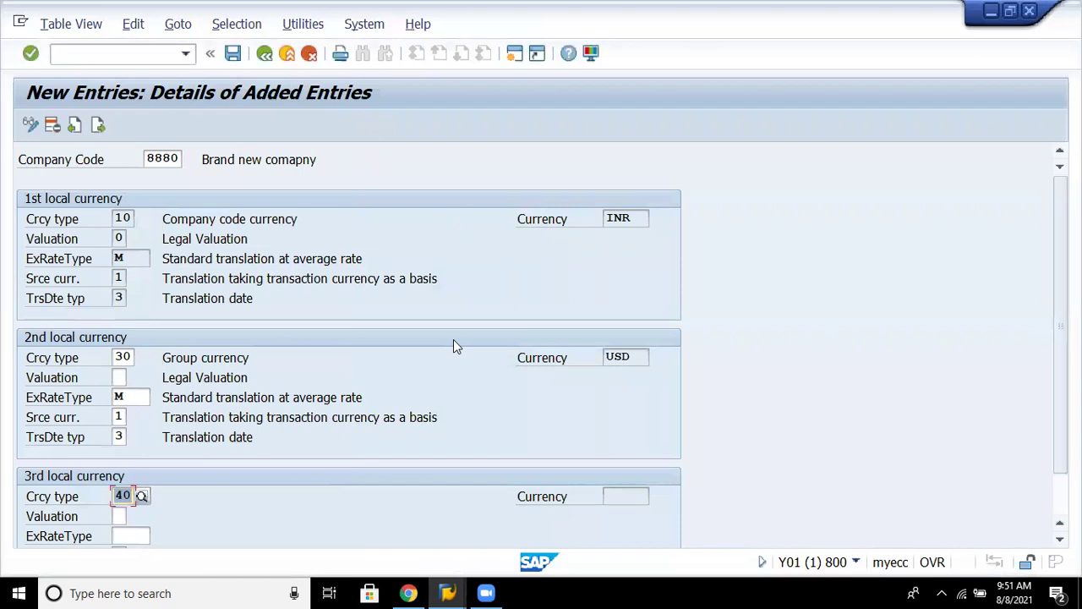
{"action": "key", "text": "Return"}
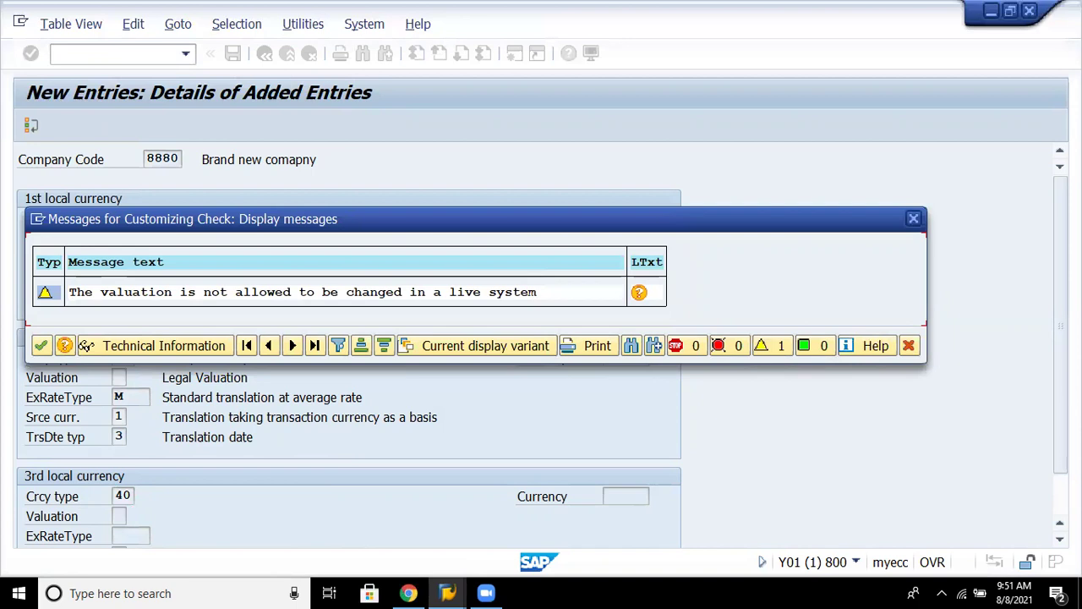
{"action": "left_click", "coordinate": [38, 345]}
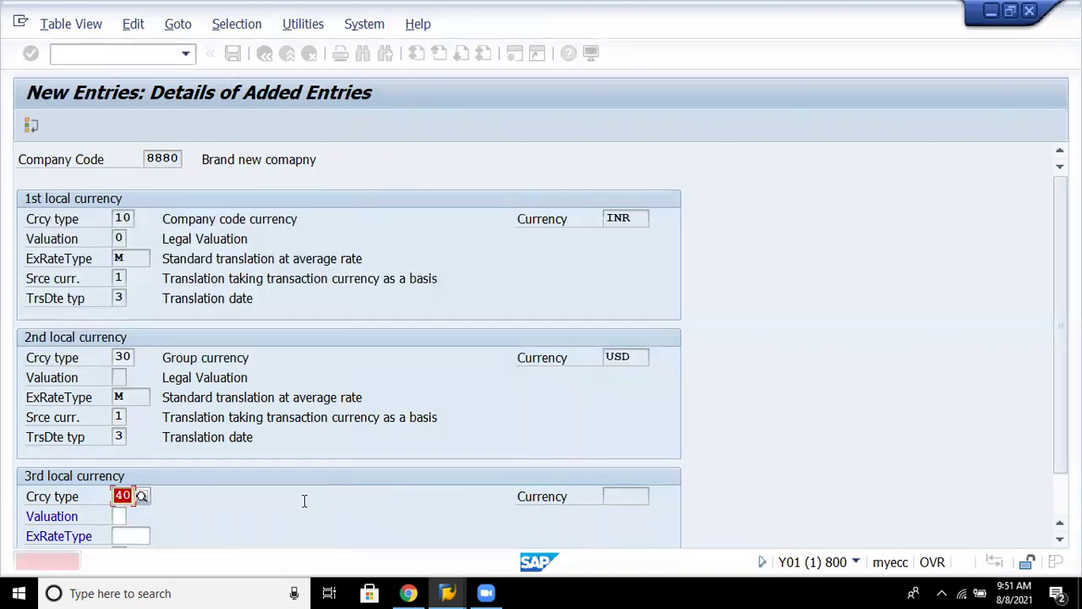
Set the 3rd local currency's valuation to 0 (Legal Valuation).
{"action": "key", "text": "Tab"}
{"action": "key", "text": "Tab"}
{"action": "key", "text": "Tab"}
{"action": "key", "text": "Tab"}
{"action": "left_click", "coordinate": [123, 479]}
{"action": "left_click", "coordinate": [141, 478]}
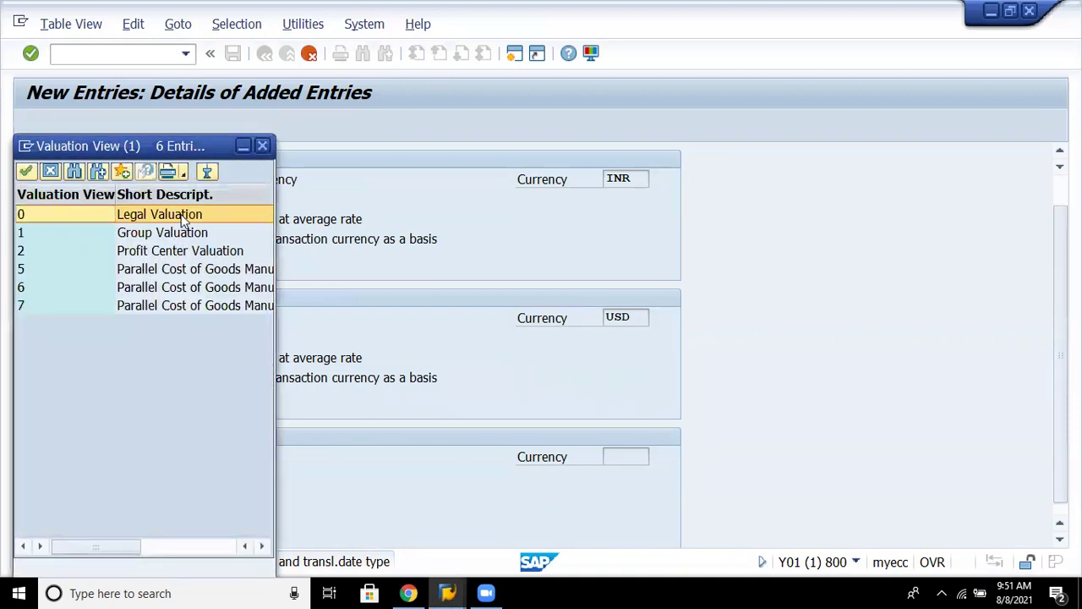
{"action": "double_click", "coordinate": [181, 220]}
Set the 3rd local currency's exchange rate type to M (Standard translation at average rate).
{"action": "left_click", "coordinate": [137, 535]}
{"action": "left_click", "coordinate": [152, 535]}
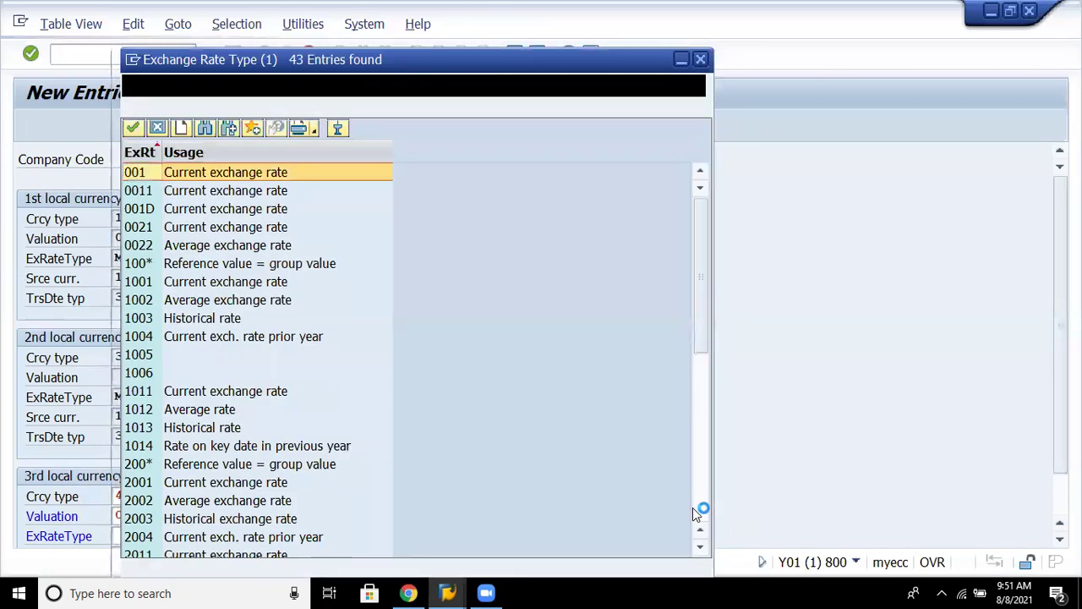
{"action": "left_click", "coordinate": [700, 504]}
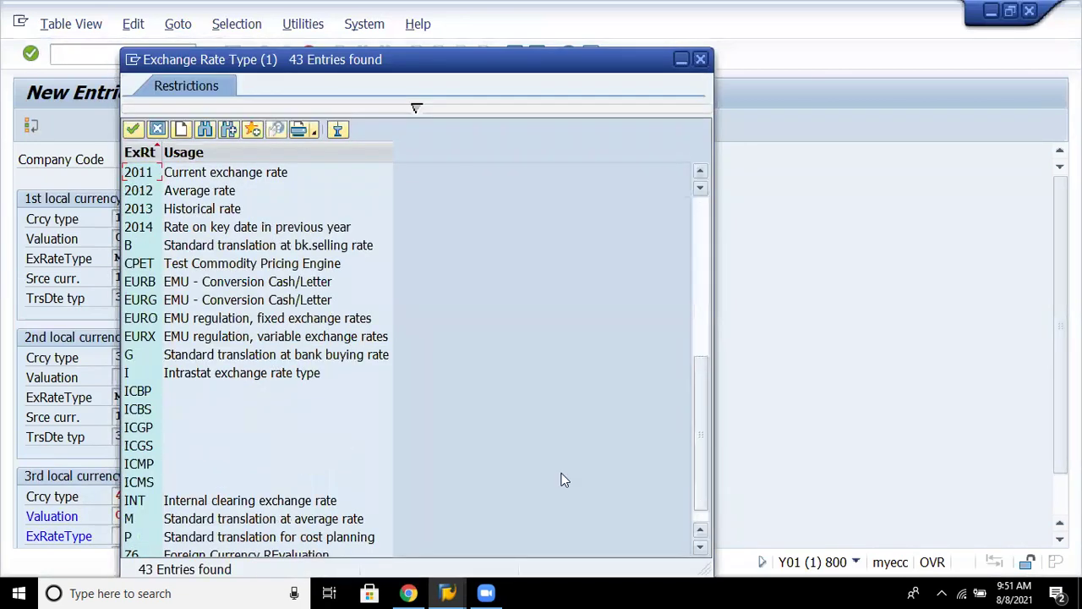
{"action": "left_click", "coordinate": [235, 522]}
{"action": "double_click", "coordinate": [235, 519]}
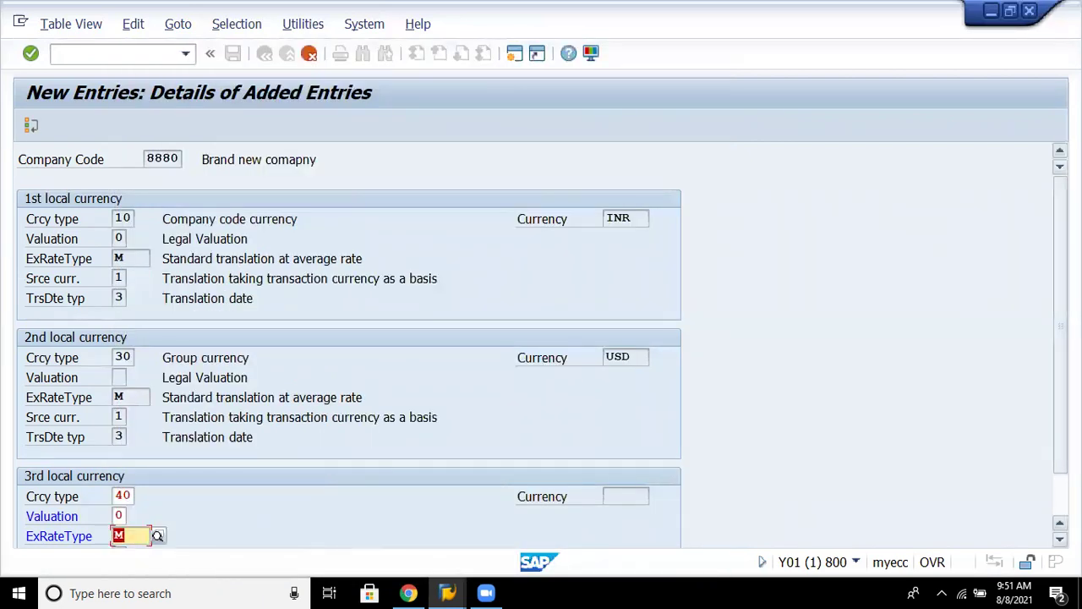
Set the 3rd local currency's source currency to 1 (transaction currency as a basis) and its translation date type to 3 (Translation date).
{"action": "scroll", "coordinate": [541, 344], "scroll_direction": "down", "scroll_amount": 10}
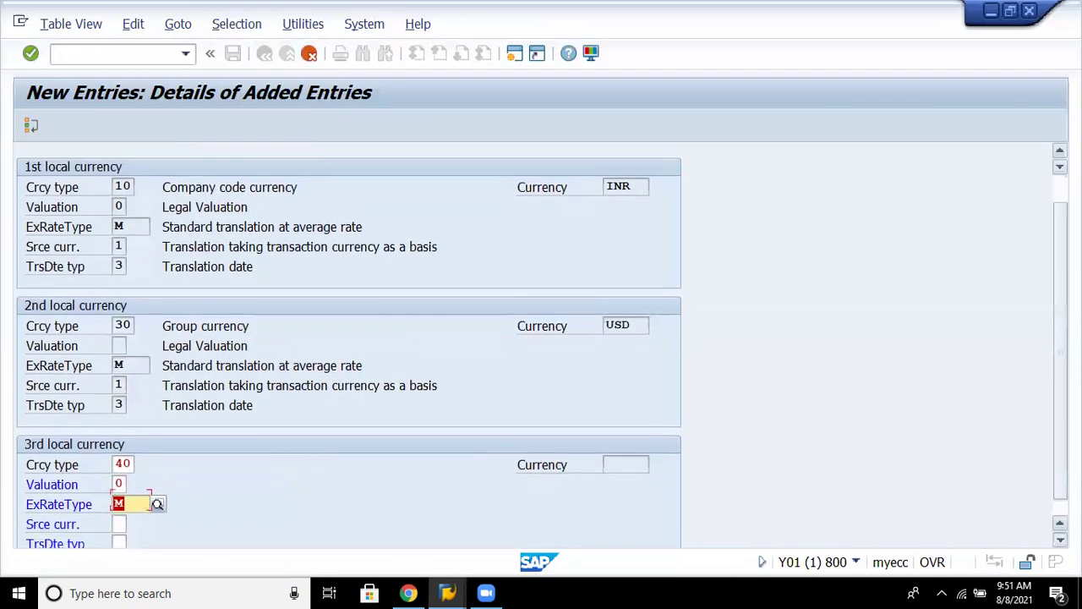
{"action": "scroll", "coordinate": [348, 338], "scroll_direction": "down", "scroll_amount": 1}
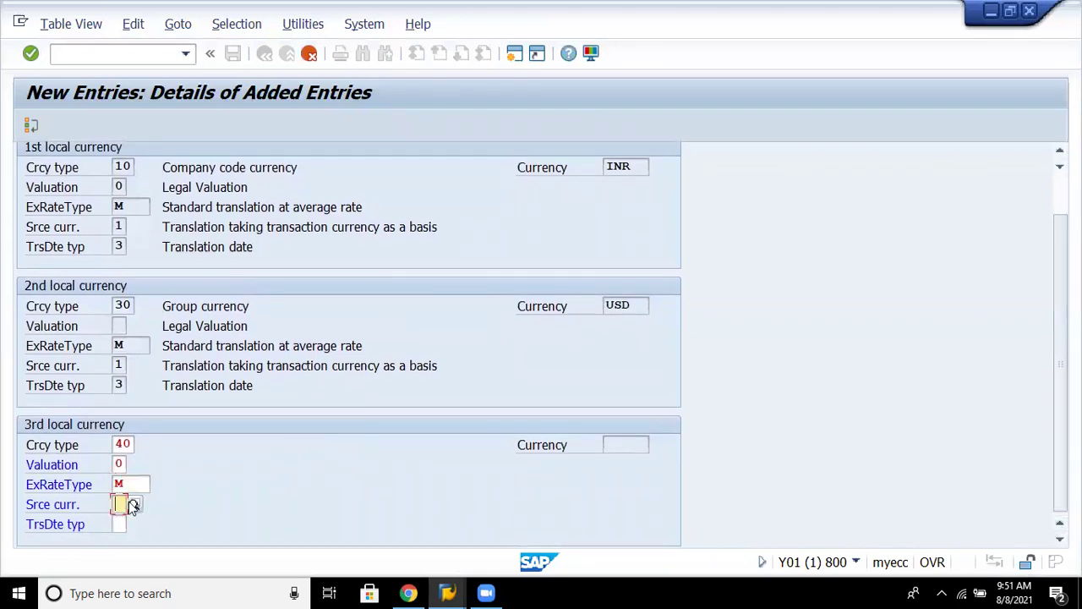
{"action": "key", "text": "F4"}
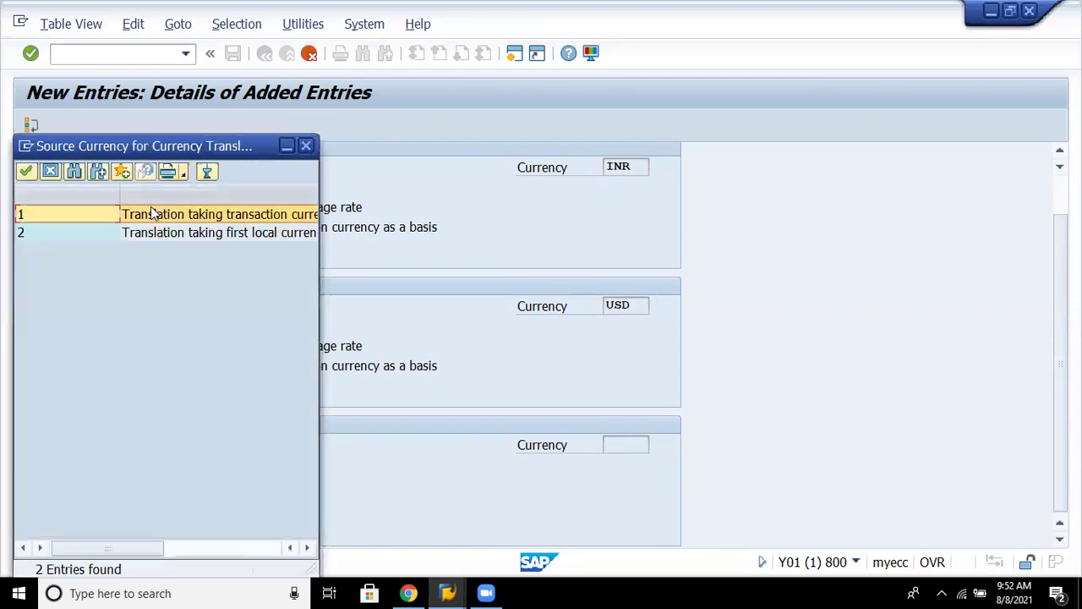
{"action": "key", "text": "Return"}
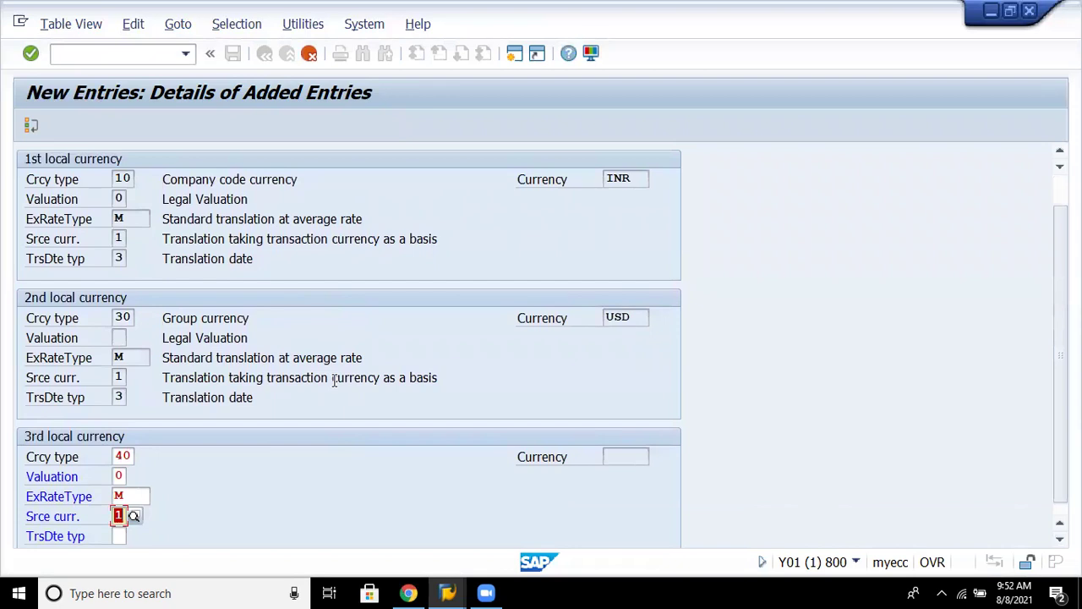
{"action": "left_click", "coordinate": [121, 536]}
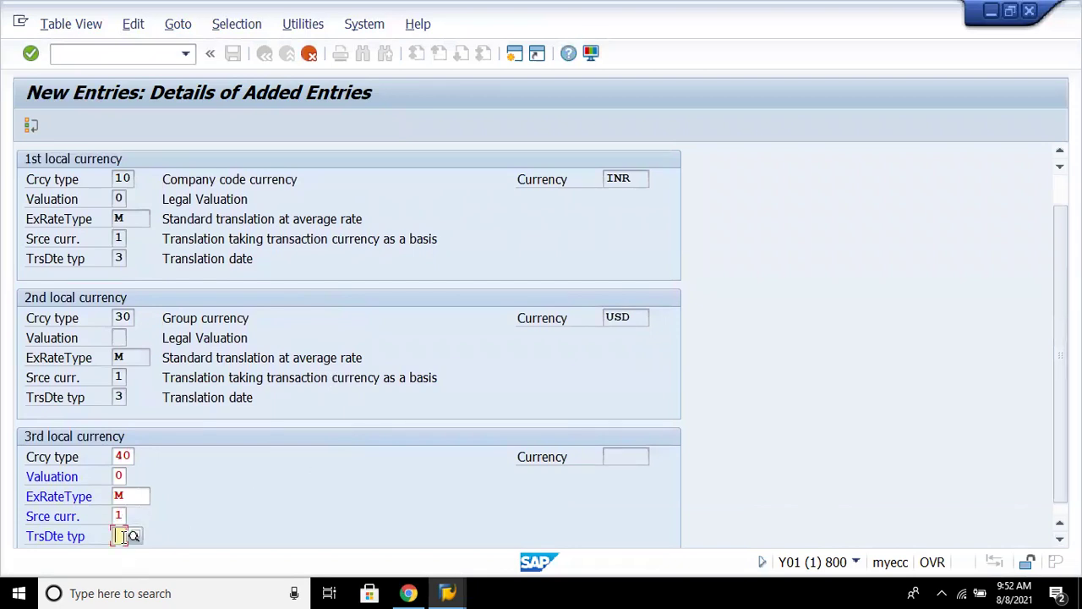
{"action": "left_click", "coordinate": [132, 536]}
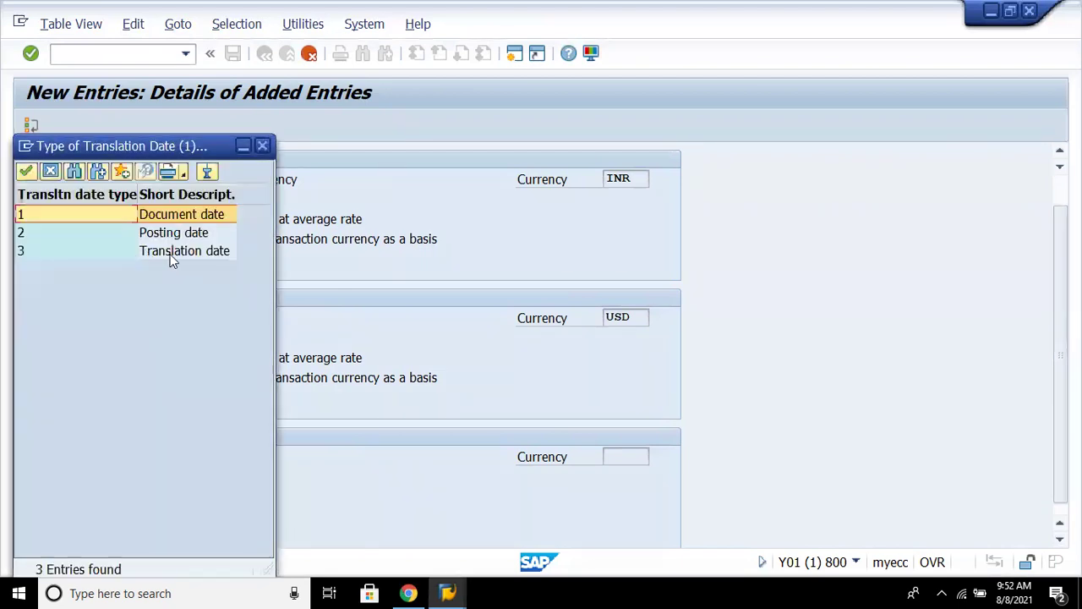
{"action": "double_click", "coordinate": [171, 254]}
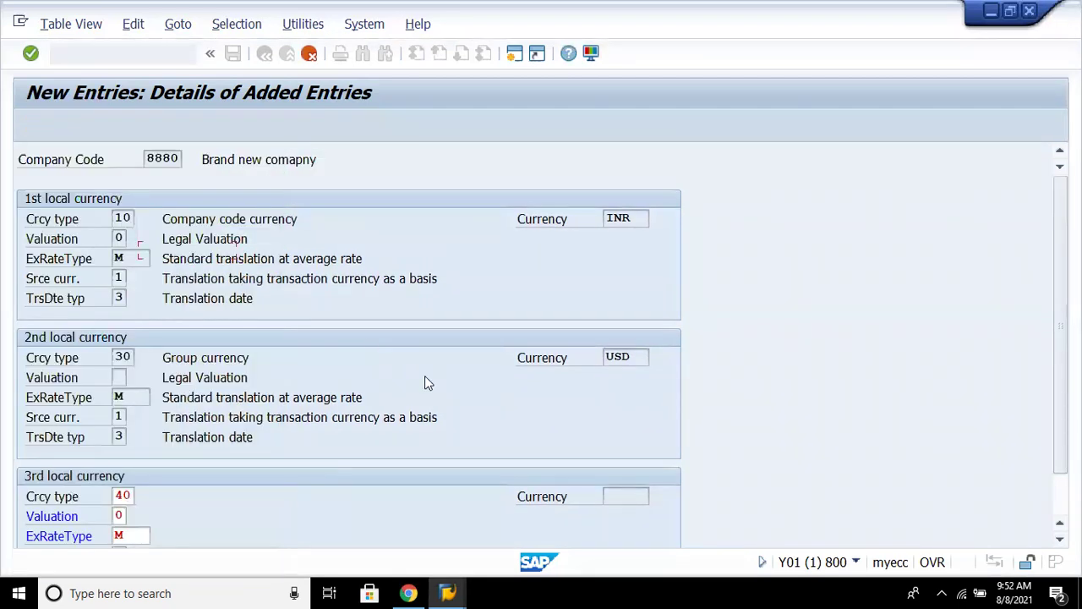
Accept the valuation check message and save company code 8880's additional local currencies under customizing request Y01K900720.
{"action": "key", "text": "Return"}
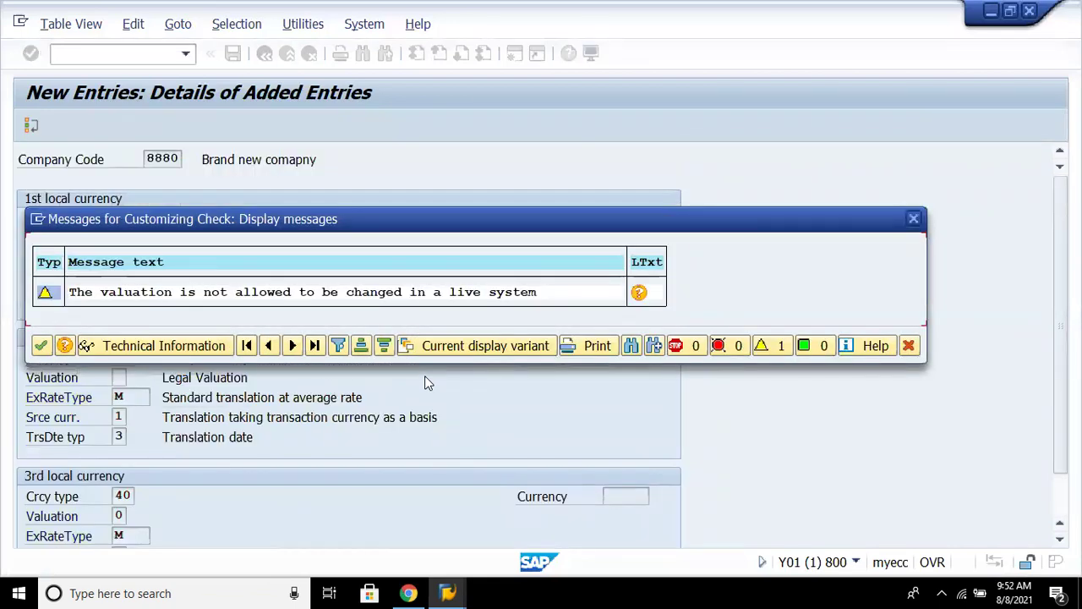
{"action": "left_click", "coordinate": [41, 345]}
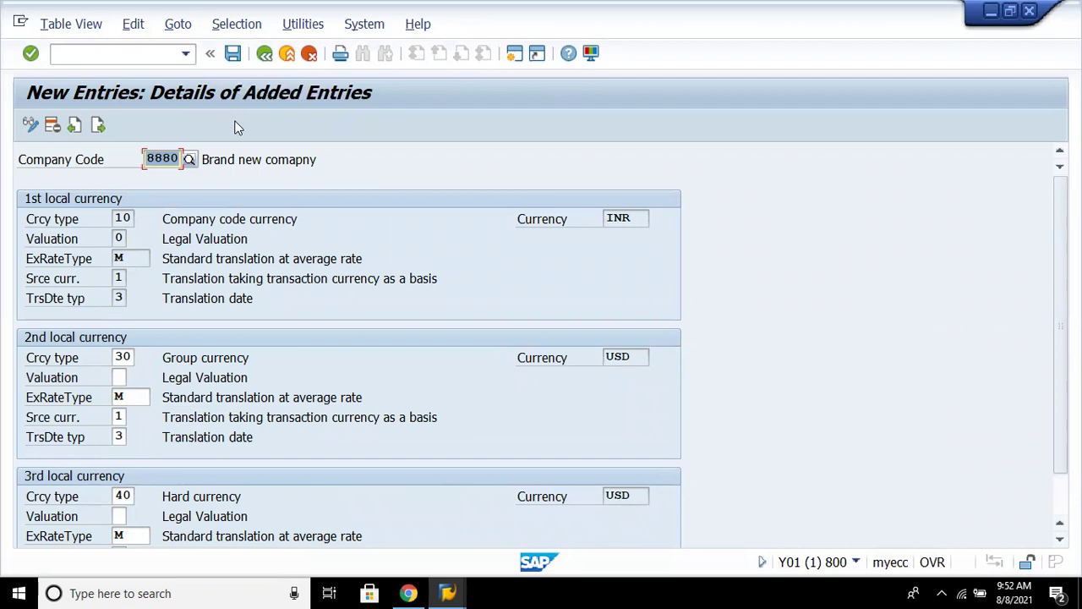
{"action": "left_click", "coordinate": [232, 53]}
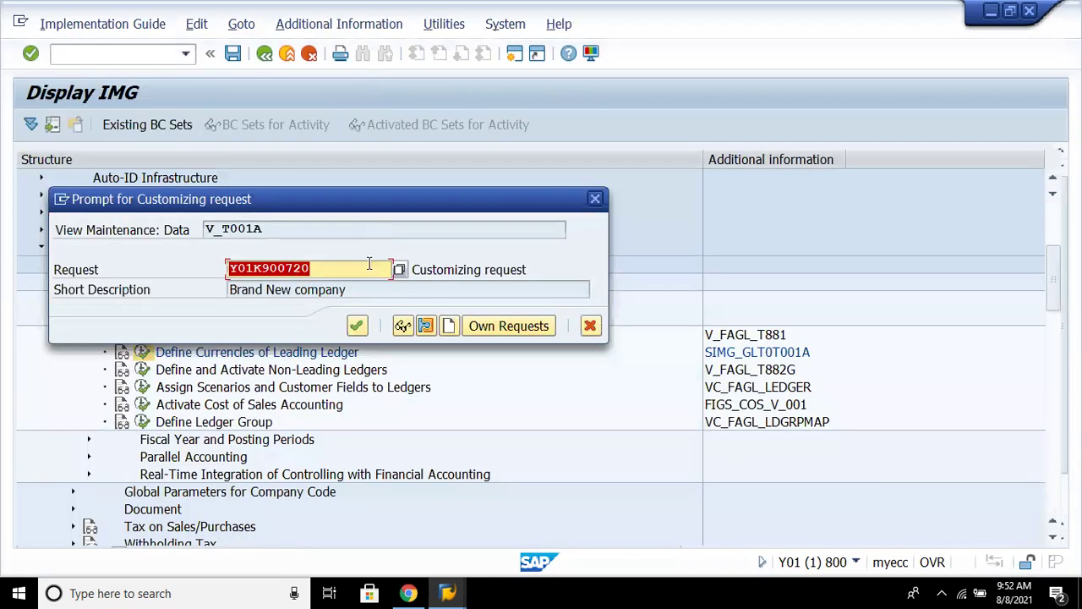
{"action": "left_click", "coordinate": [358, 325]}
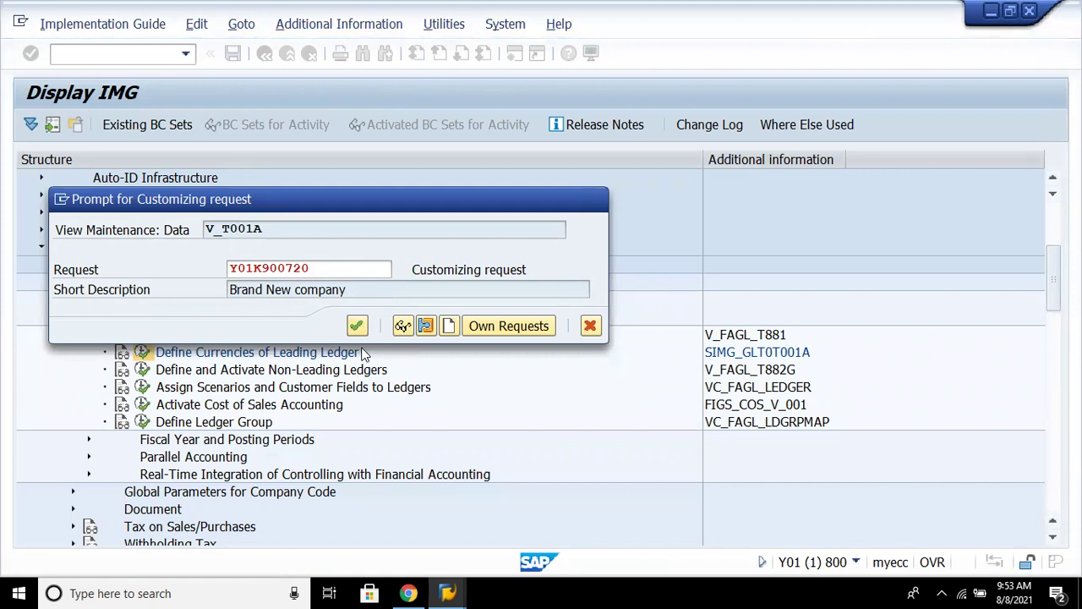
{"action": "key", "text": "Return"}
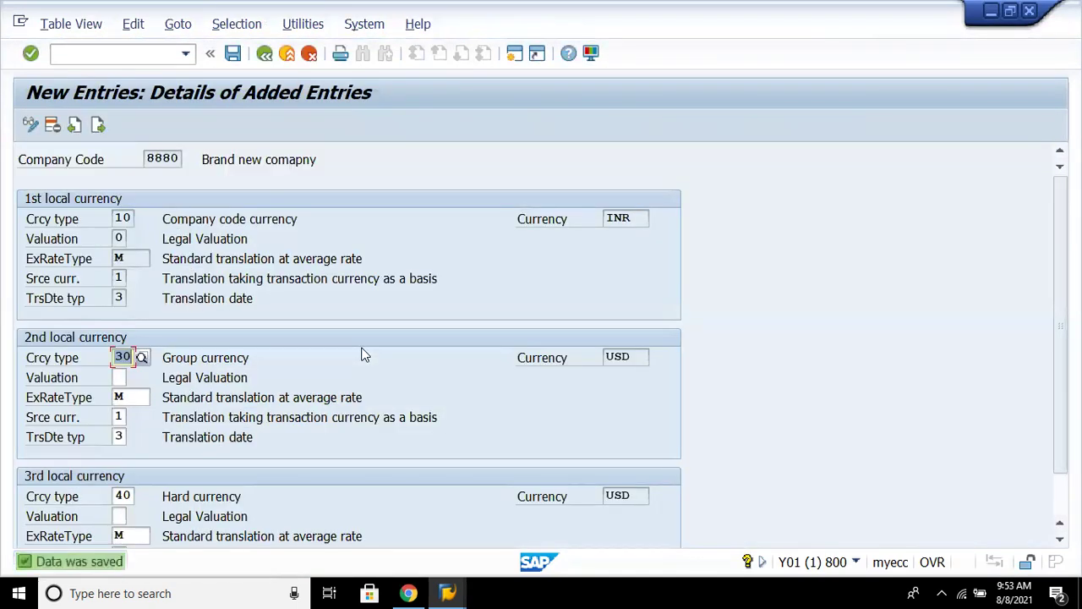
Leave the additional local currencies entries and return to the implementation guide structure.
{"action": "left_click", "coordinate": [98, 125]}
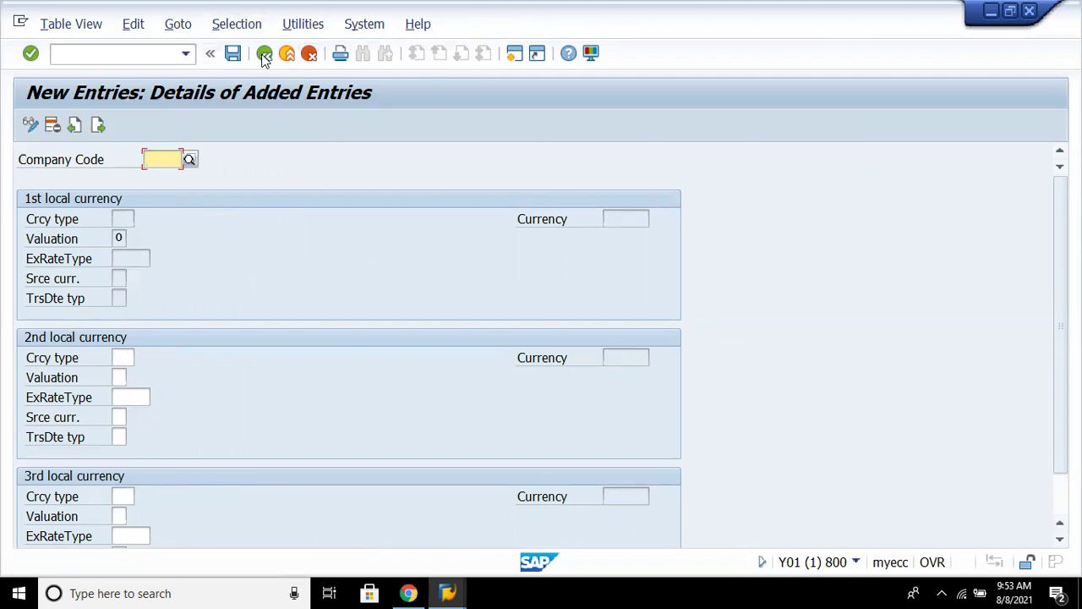
{"action": "key", "text": "Return"}
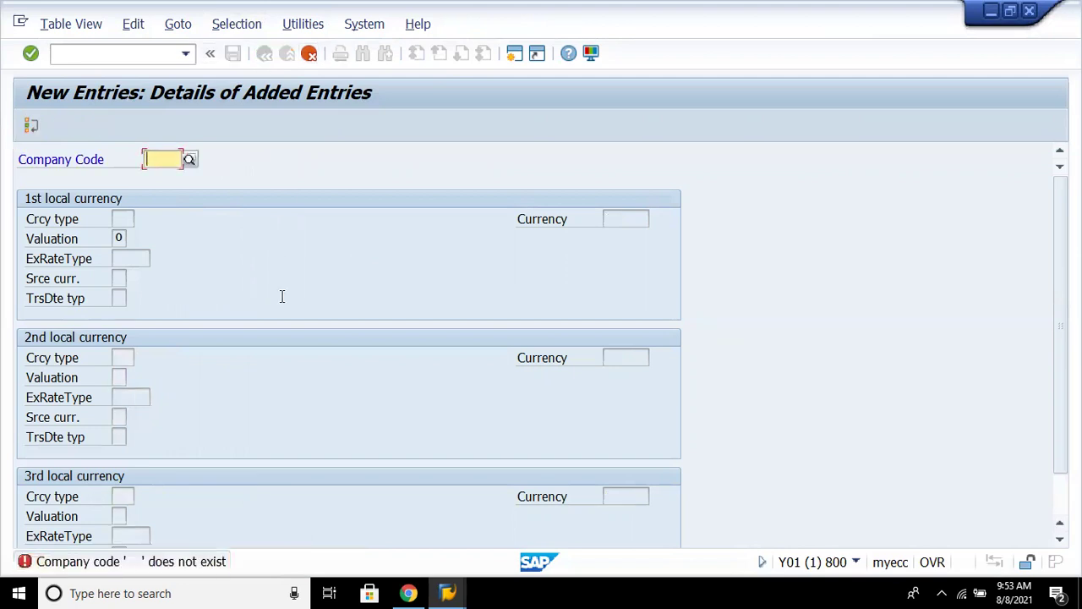
{"action": "left_click", "coordinate": [312, 52]}
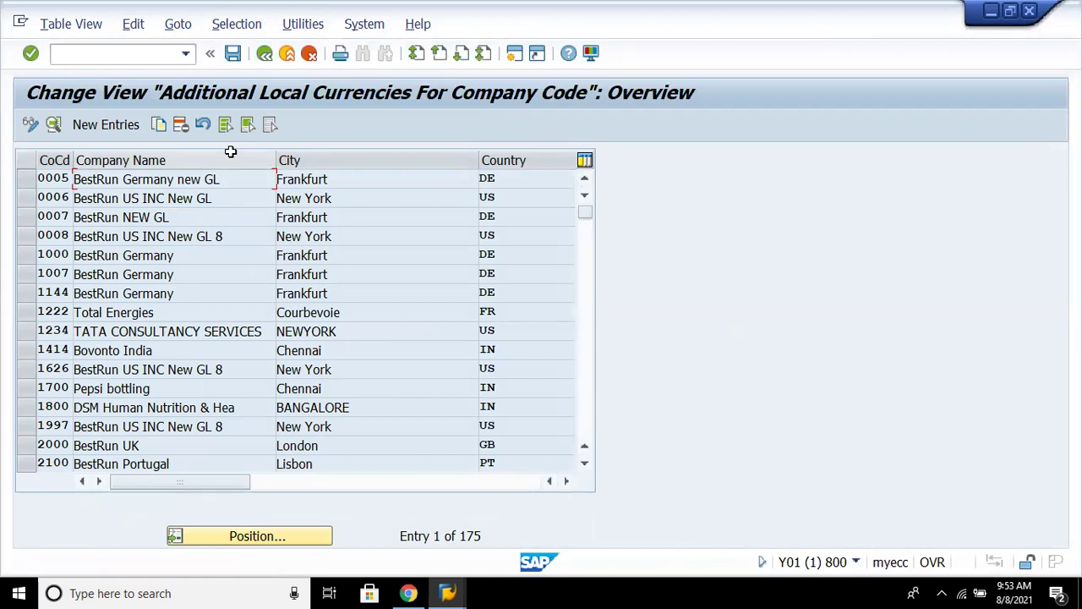
{"action": "left_click", "coordinate": [266, 55]}
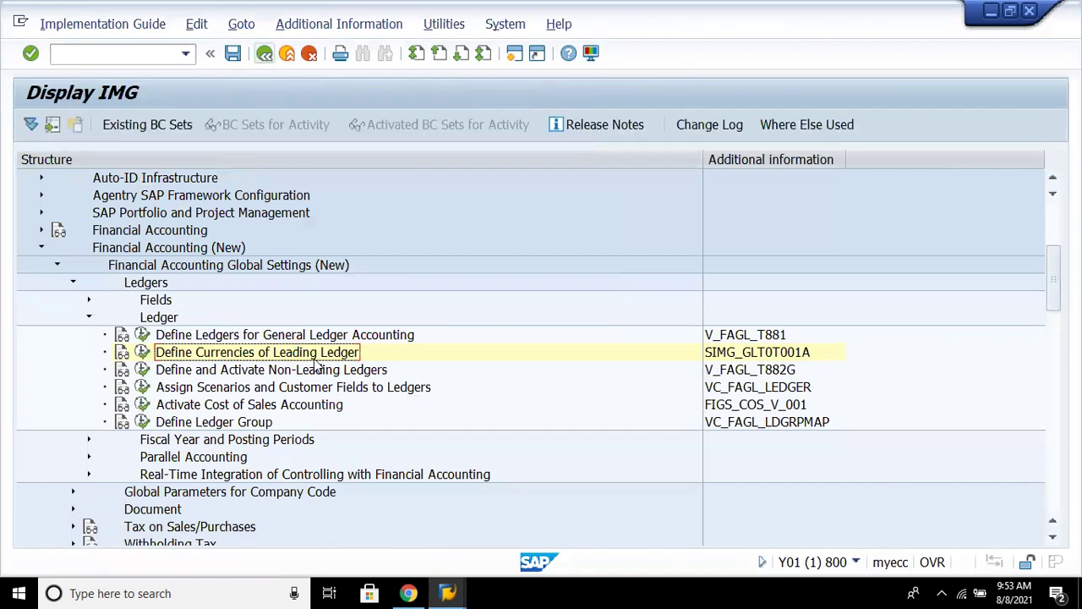
Open the Define and Activate Non-Leading Ledgers activity under the Ledger node of Financial Accounting Global Settings (New).
{"action": "left_click", "coordinate": [297, 372]}
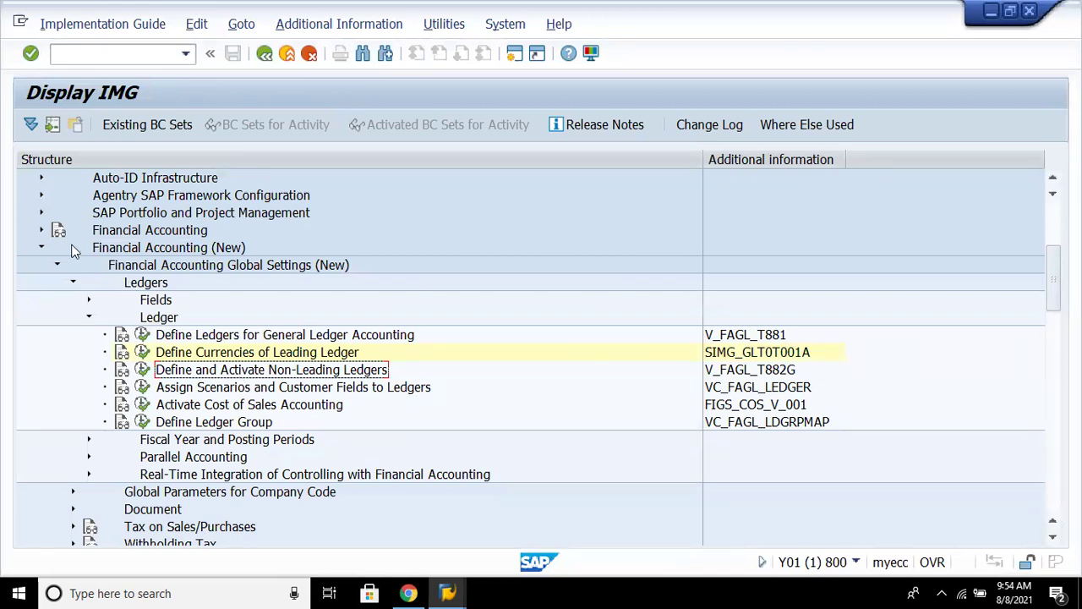
{"action": "left_click", "coordinate": [164, 287]}
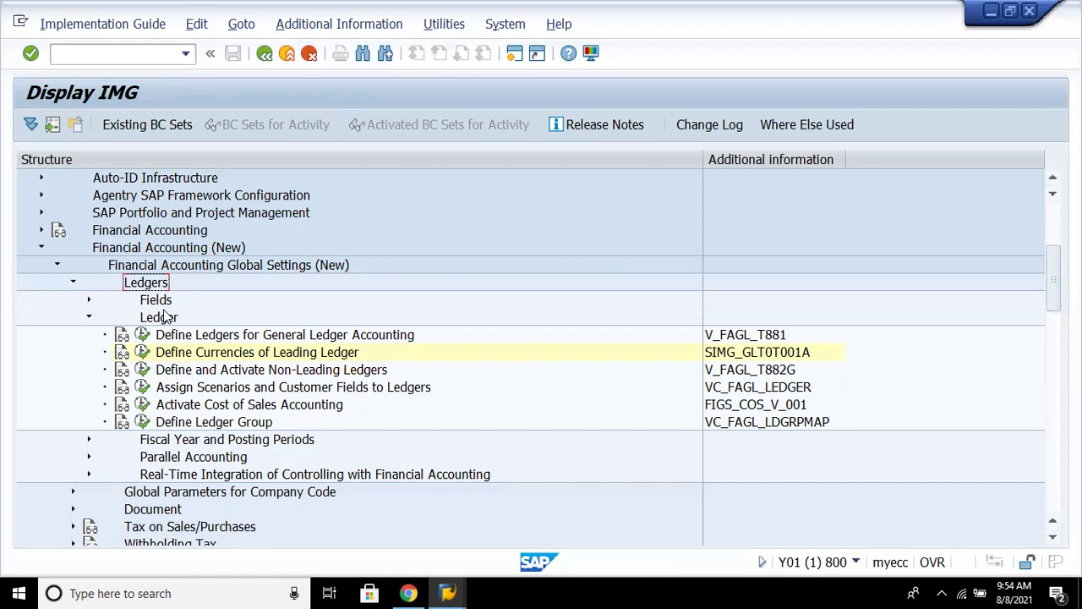
{"action": "left_click", "coordinate": [162, 321]}
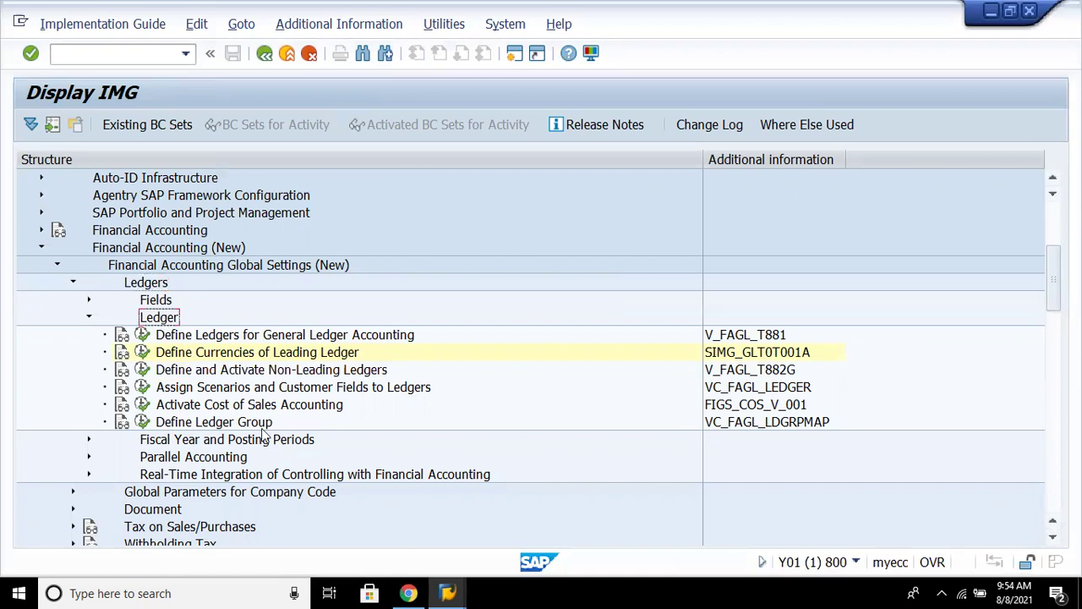
{"action": "left_click", "coordinate": [244, 373]}
{"action": "left_click", "coordinate": [142, 369]}
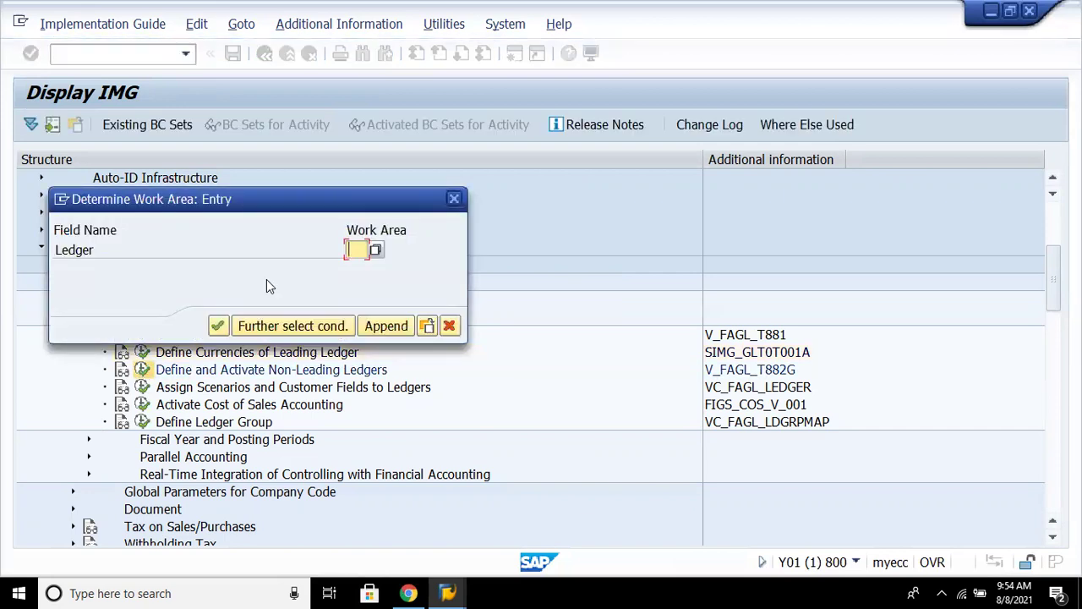
Choose ledger NL as the work area and open its non-leading ledger settings.
{"action": "left_click", "coordinate": [377, 256]}
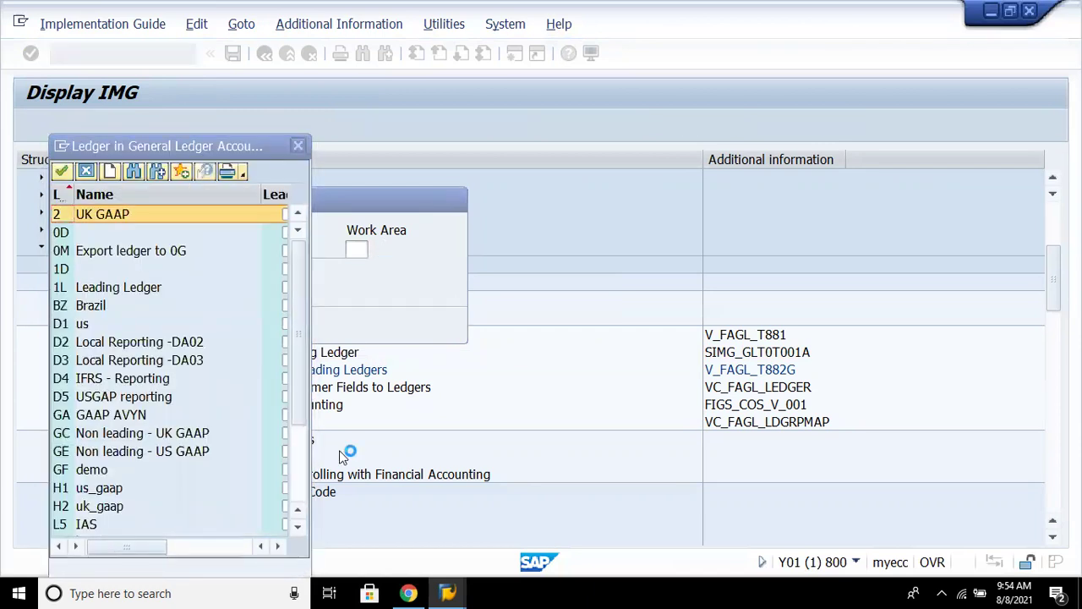
{"action": "left_click", "coordinate": [298, 526]}
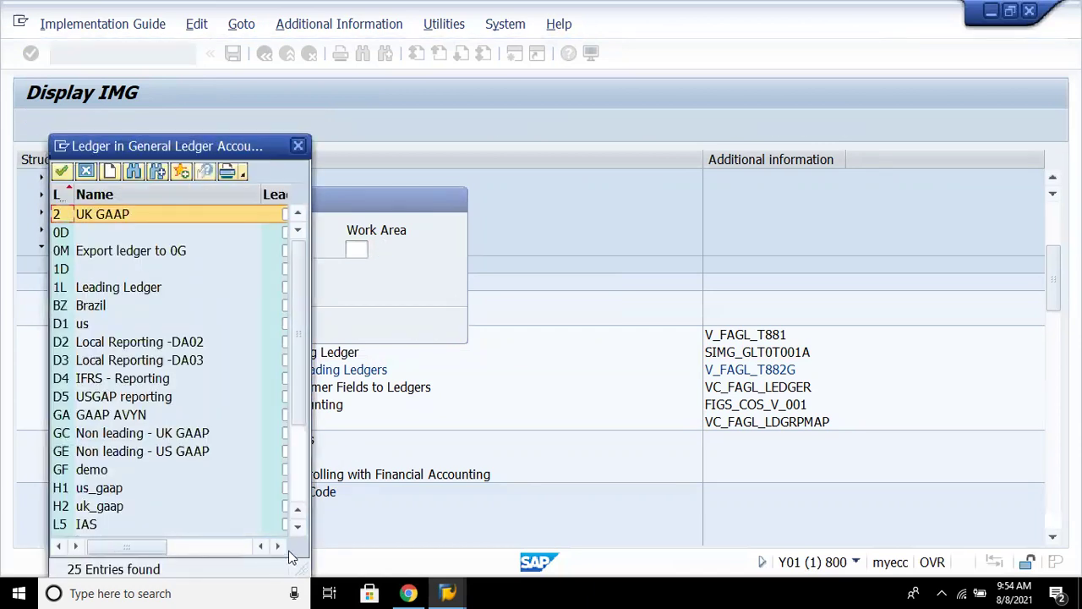
{"action": "left_click", "coordinate": [298, 528]}
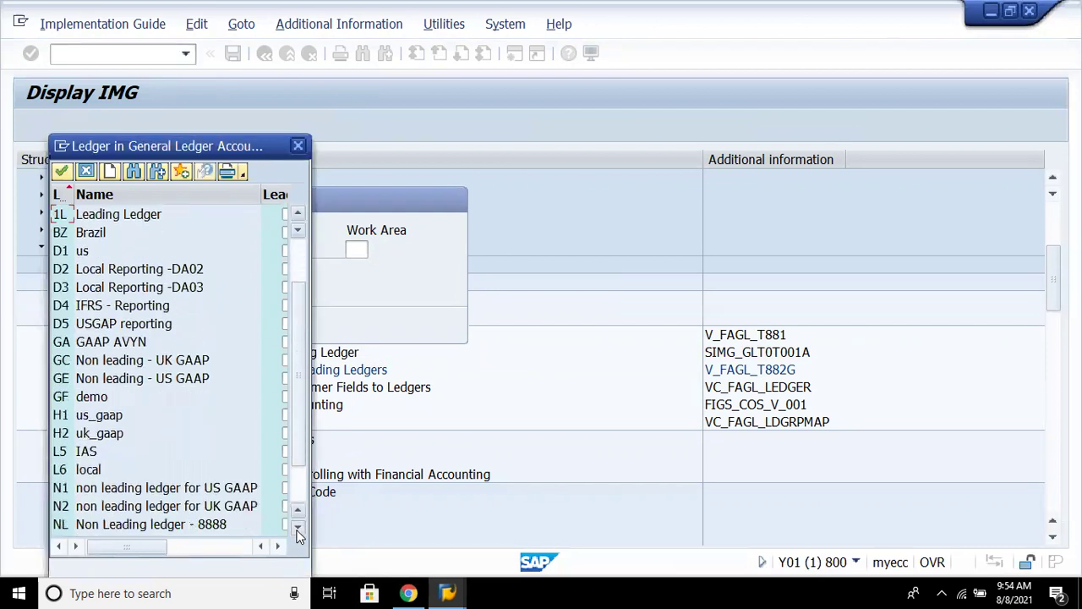
{"action": "left_click", "coordinate": [298, 529]}
{"action": "double_click", "coordinate": [226, 507]}
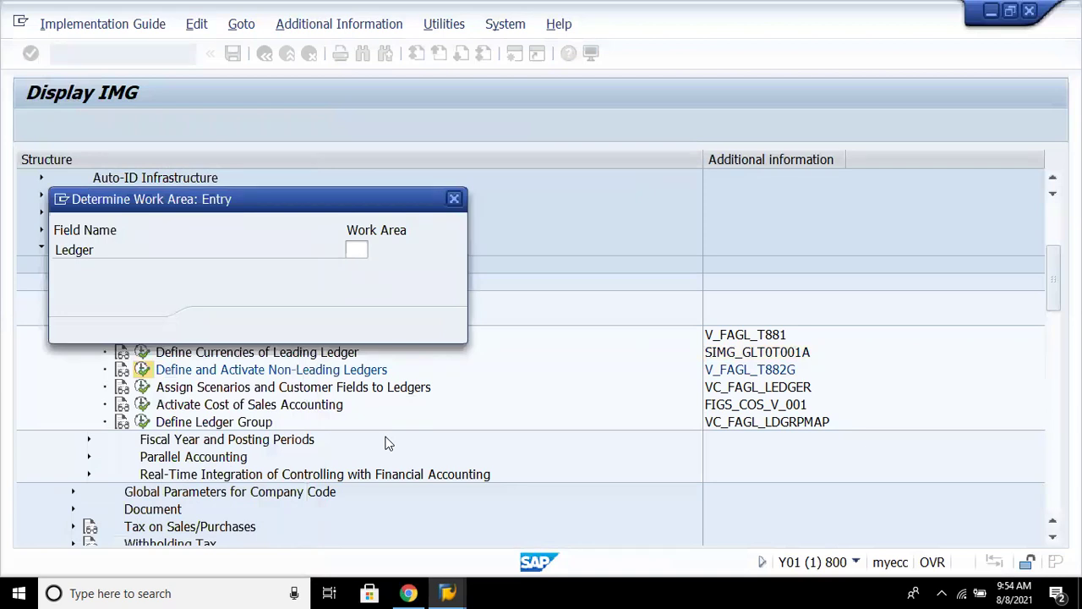
{"action": "left_click", "coordinate": [216, 326]}
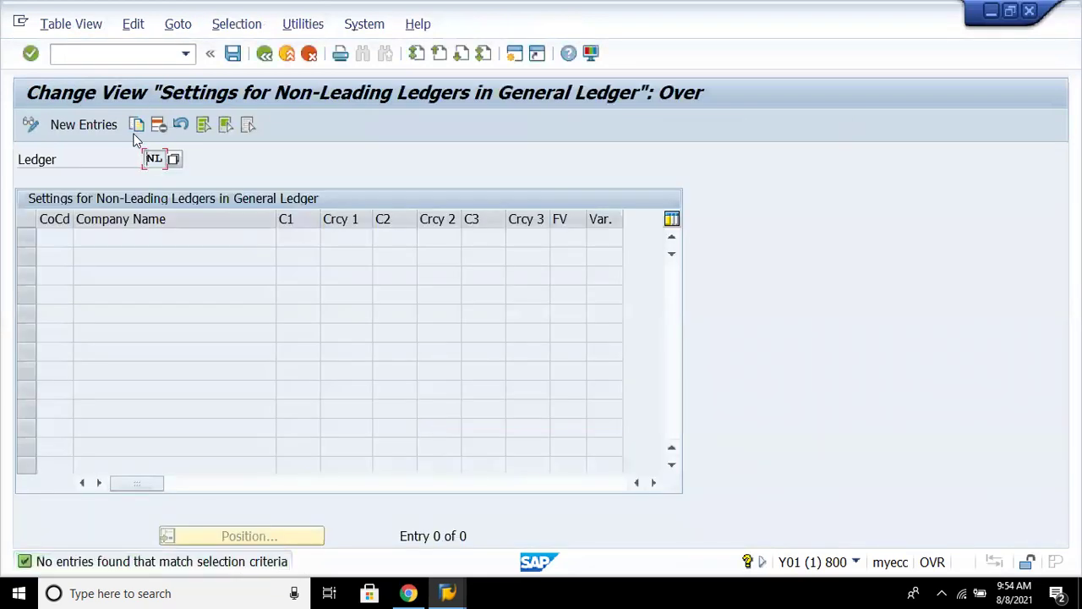
Create a new entry for ledger NL with company code 8888.
{"action": "left_click", "coordinate": [61, 125]}
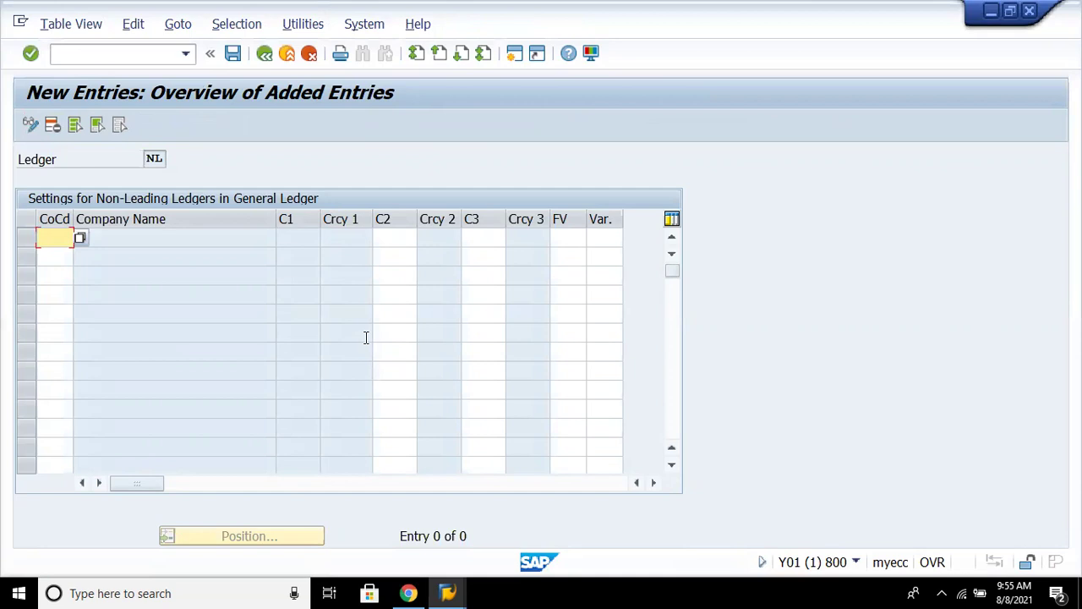
{"action": "type", "text": "8888"}
{"action": "key", "text": "Tab"}
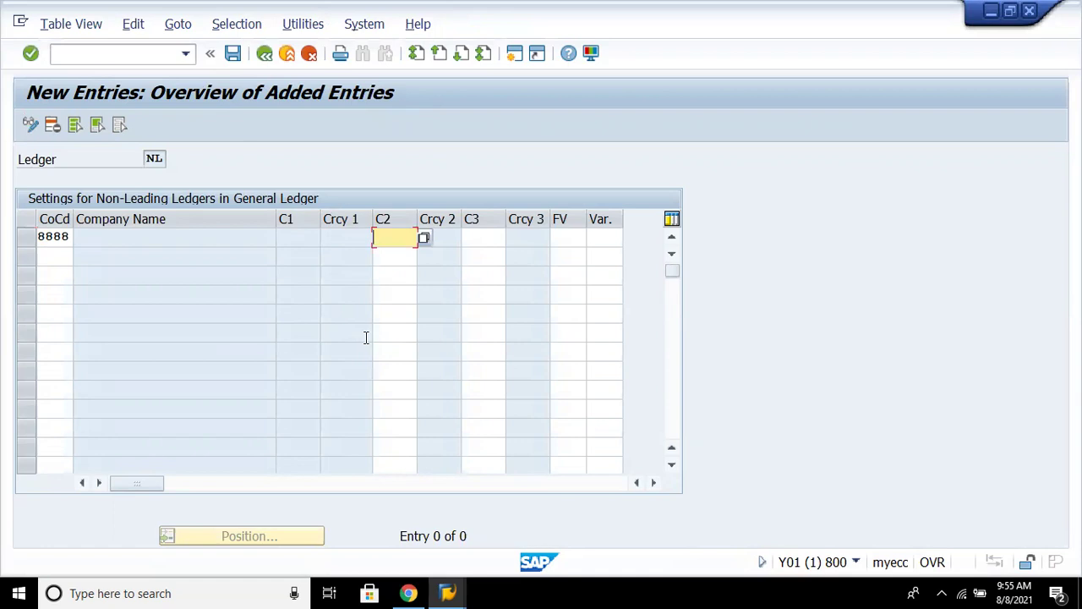
{"action": "left_click", "coordinate": [314, 249]}
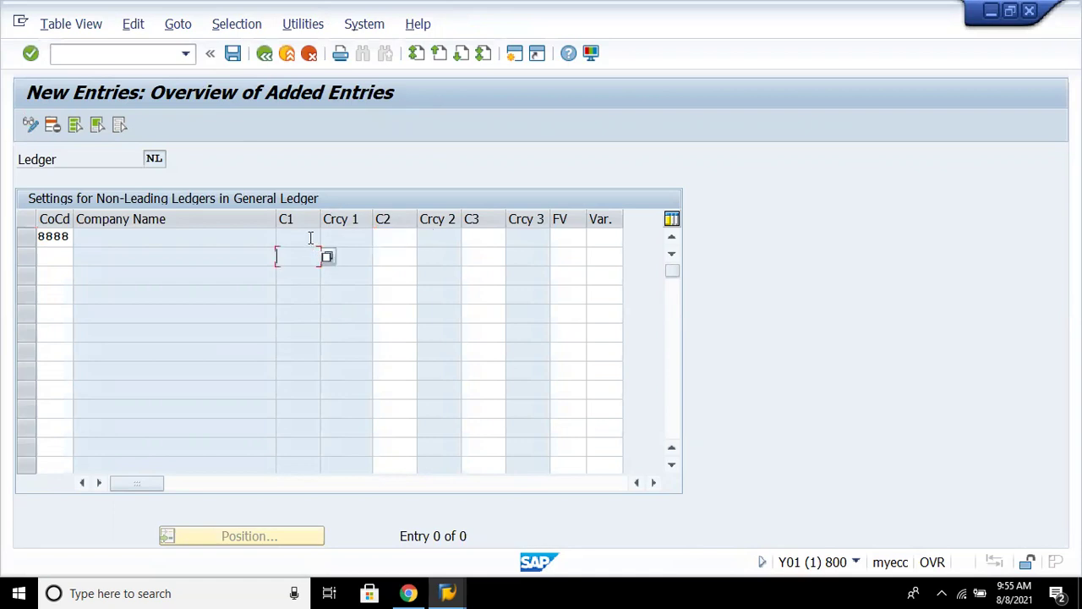
{"action": "left_click", "coordinate": [310, 237]}
{"action": "key", "text": "Tab"}
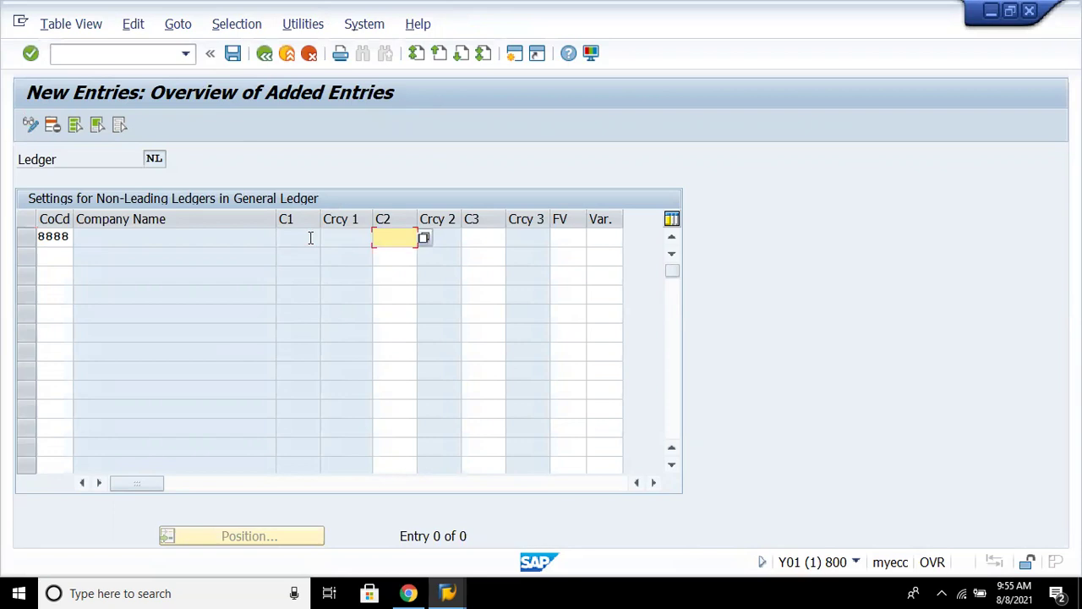
Set company code 8888's second currency type to 30 (Group currency) and its third to 40 (Hard currency).
{"action": "left_click", "coordinate": [422, 239]}
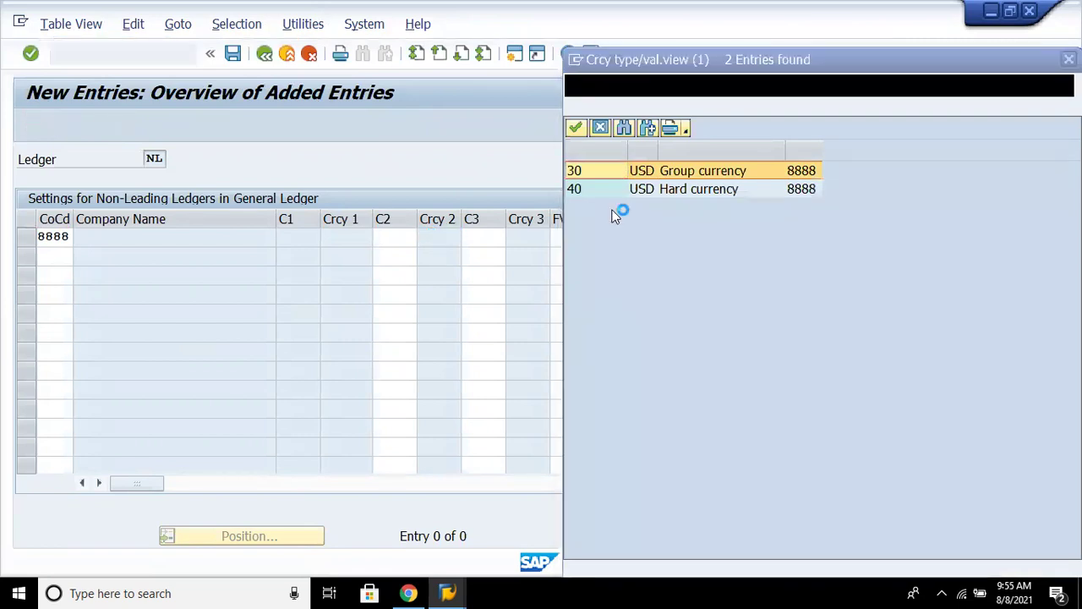
{"action": "double_click", "coordinate": [692, 172]}
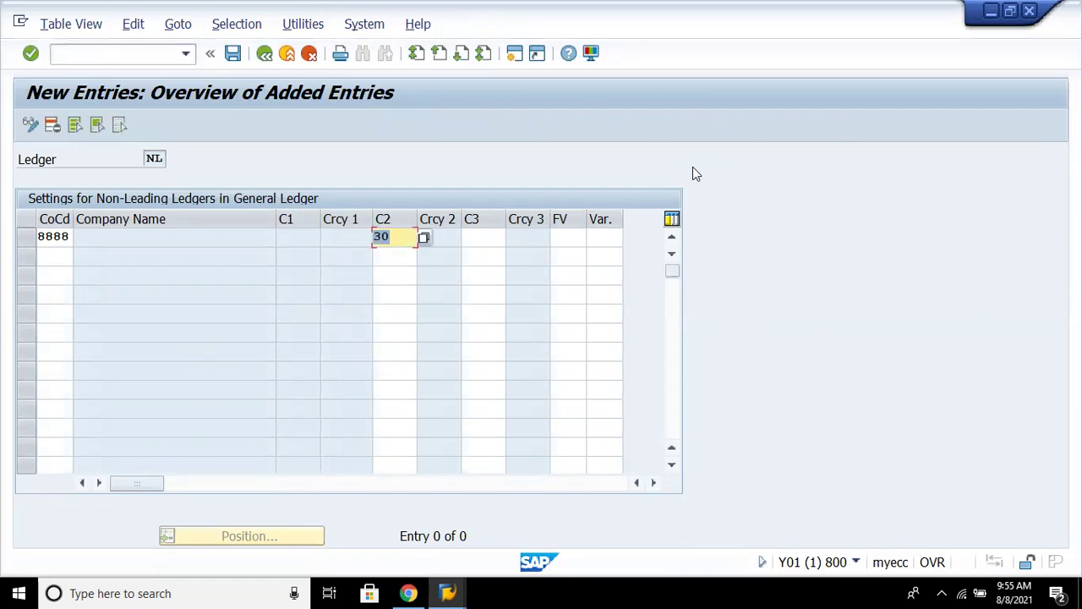
{"action": "key", "text": "Tab"}
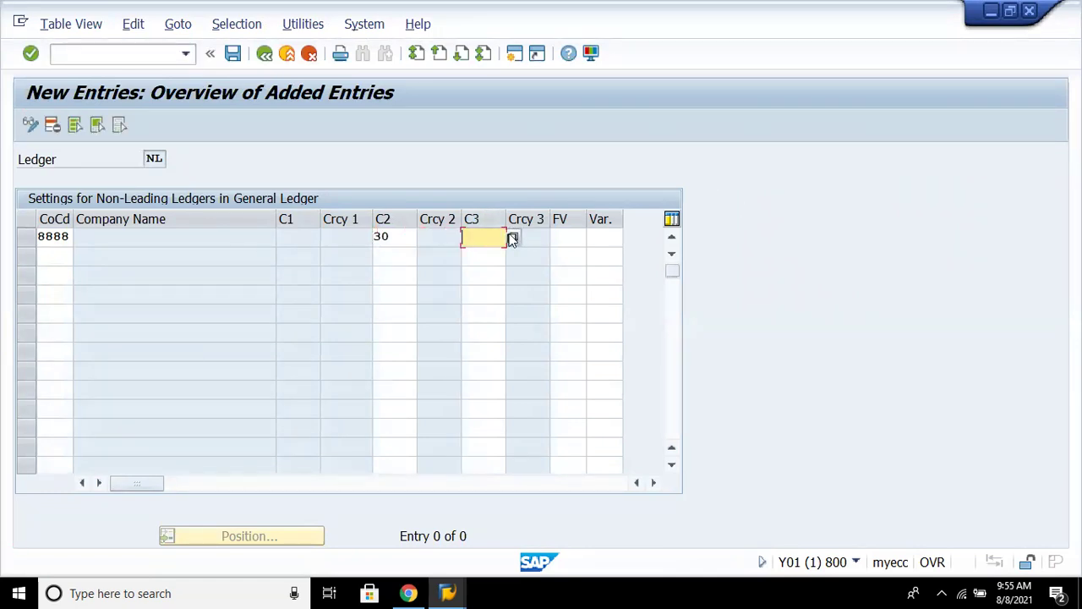
{"action": "left_click", "coordinate": [513, 239]}
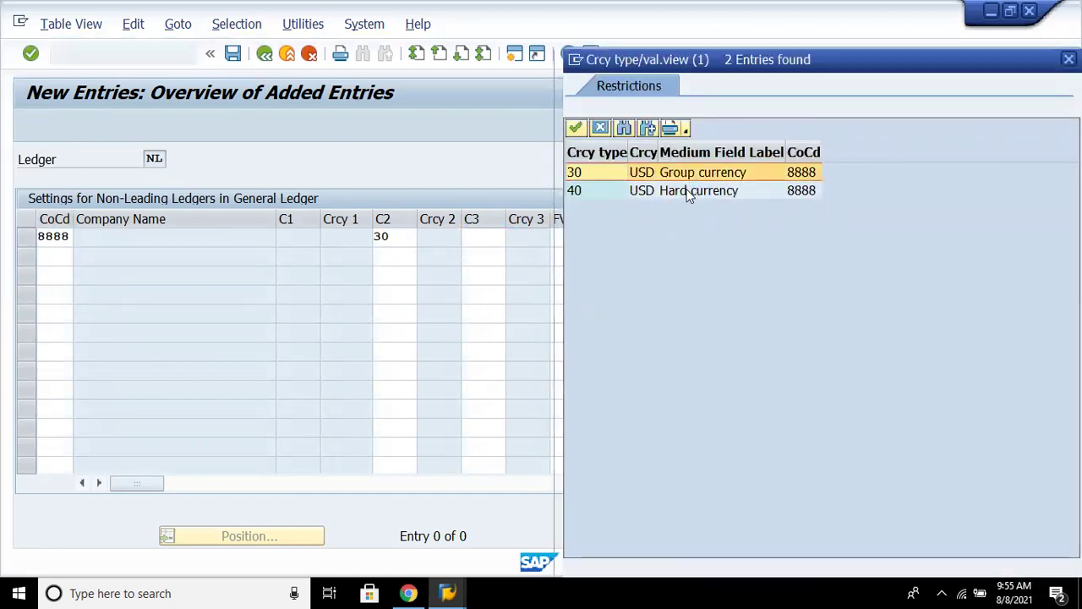
{"action": "double_click", "coordinate": [687, 190]}
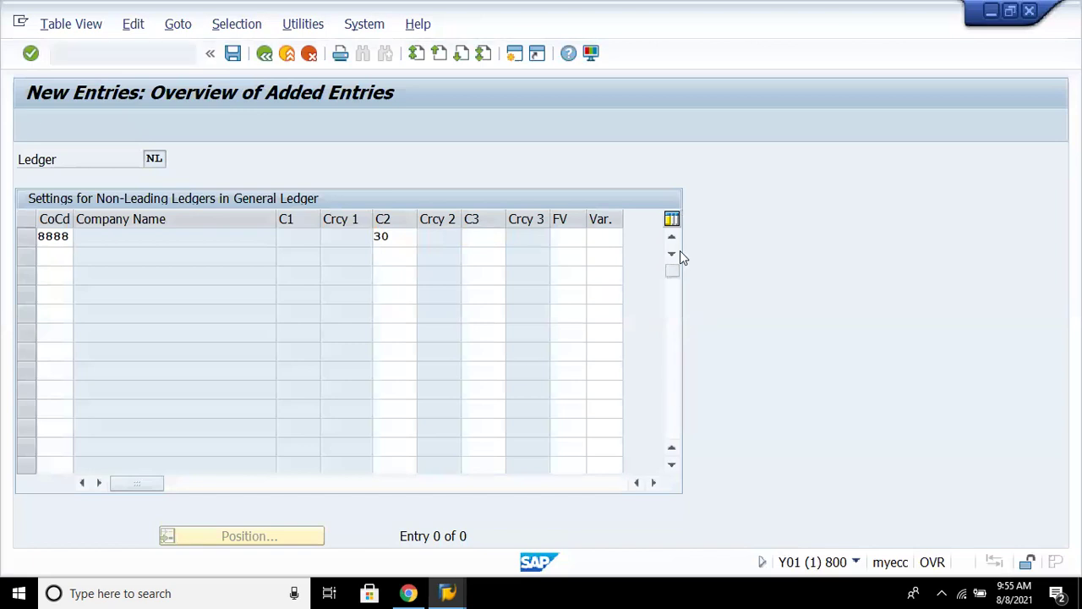
Submit the company code 8888 entry and answer No to the consistency check about productive use.
{"action": "key", "text": "Return"}
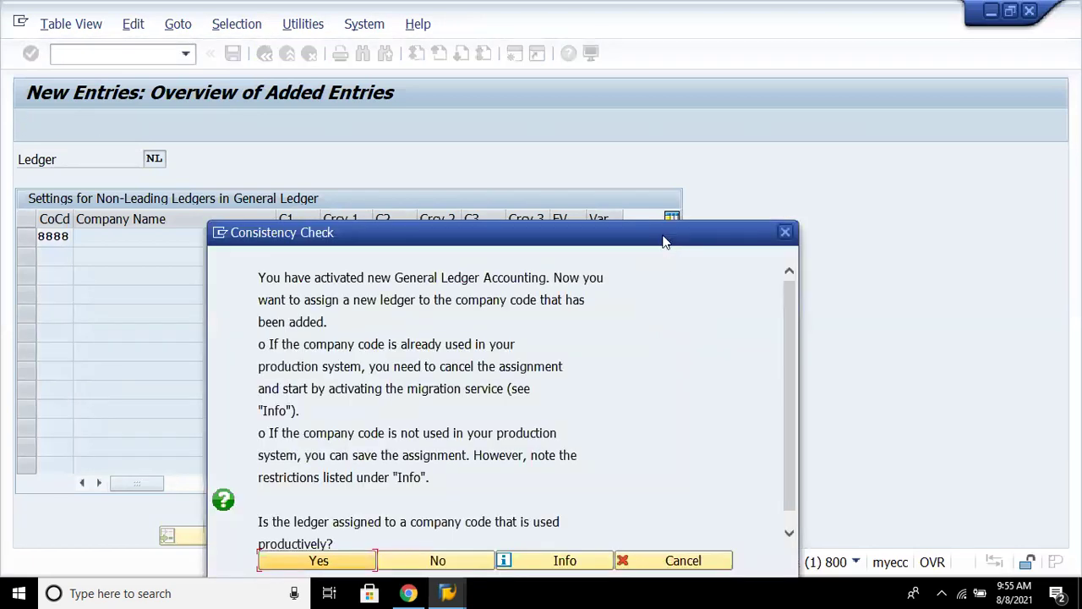
{"action": "left_click", "coordinate": [785, 232]}
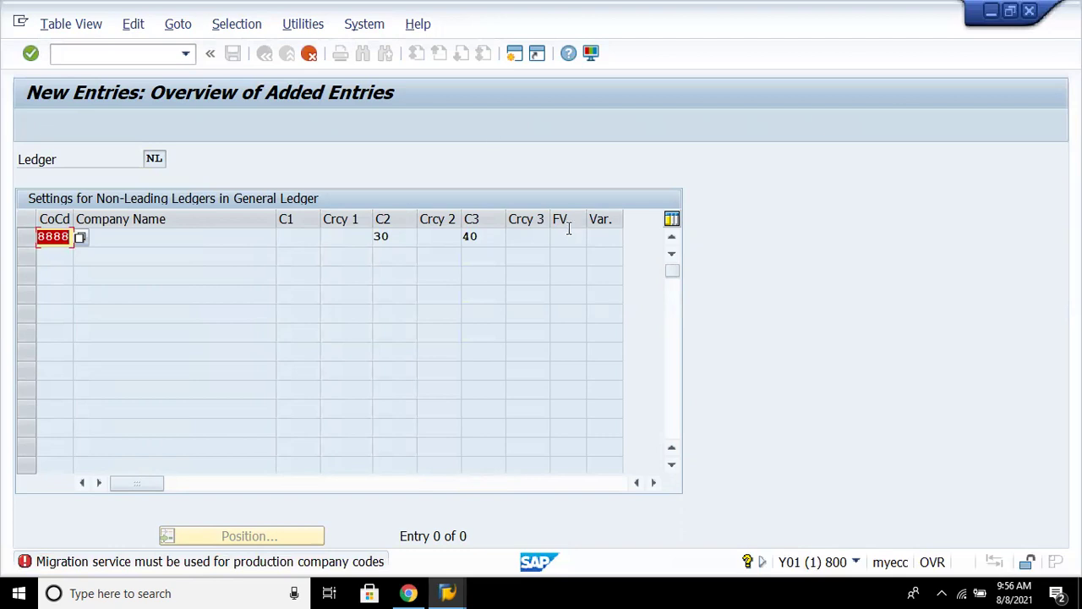
{"action": "left_click", "coordinate": [460, 167]}
{"action": "key", "text": "Return"}
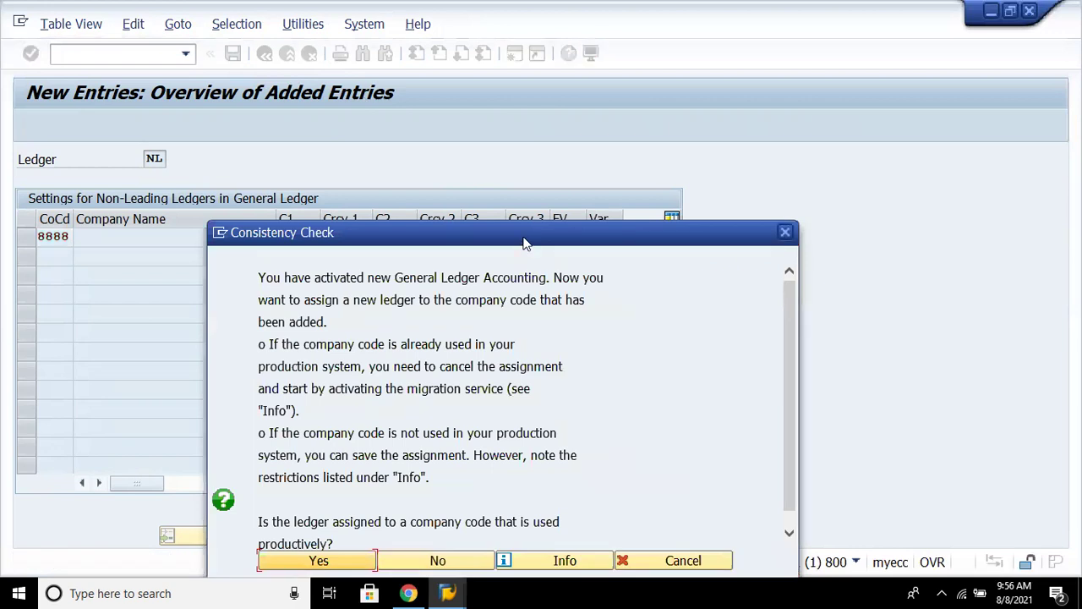
{"action": "left_click_drag", "start_coordinate": [524, 243], "coordinate": [683, 137]}
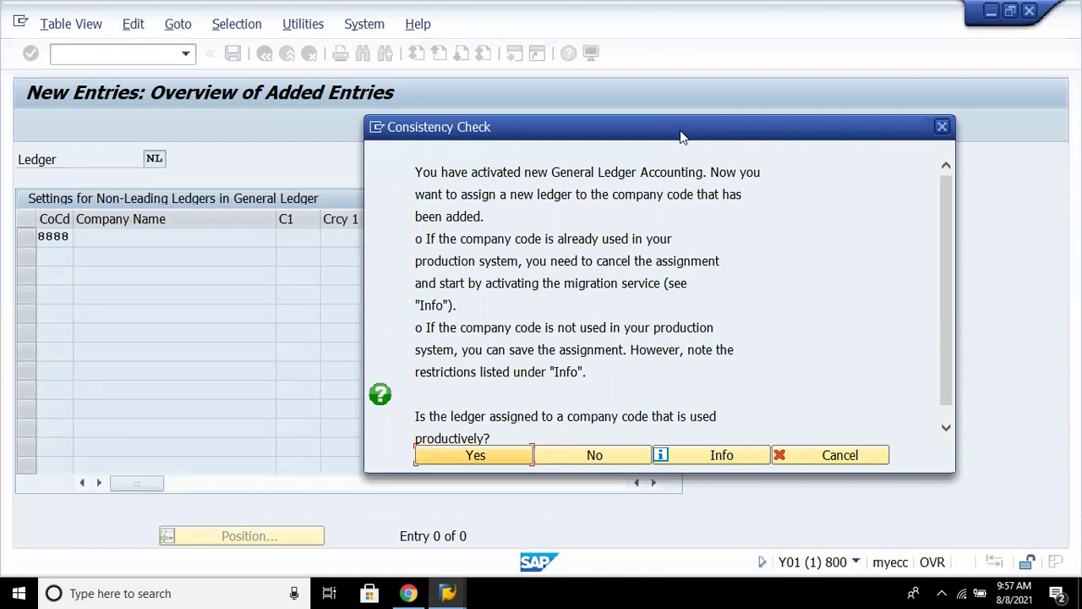
{"action": "left_click", "coordinate": [607, 455]}
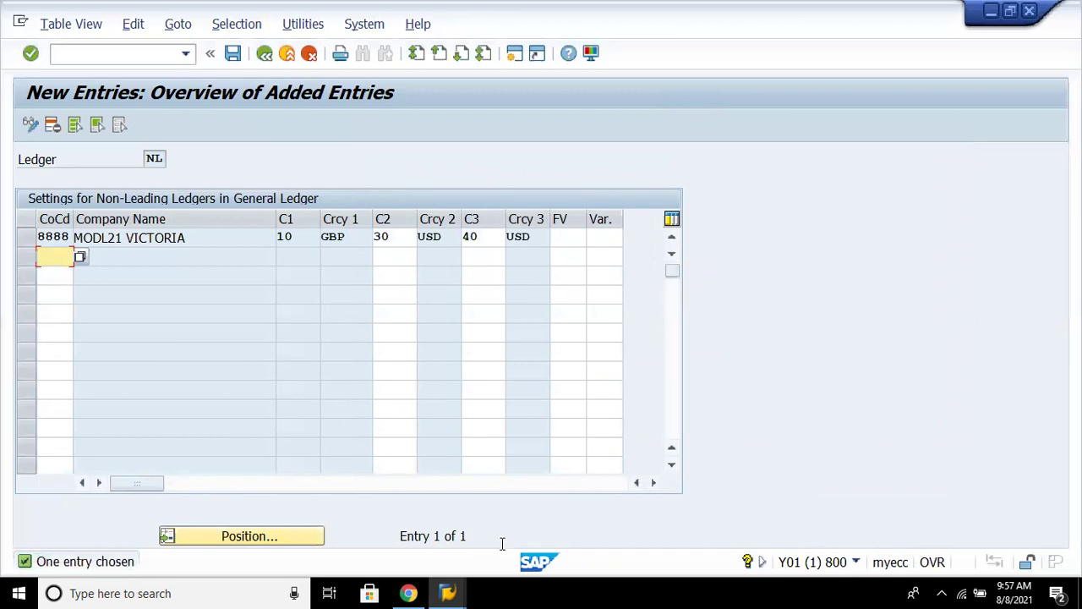
{"action": "type", "text": "8880"}
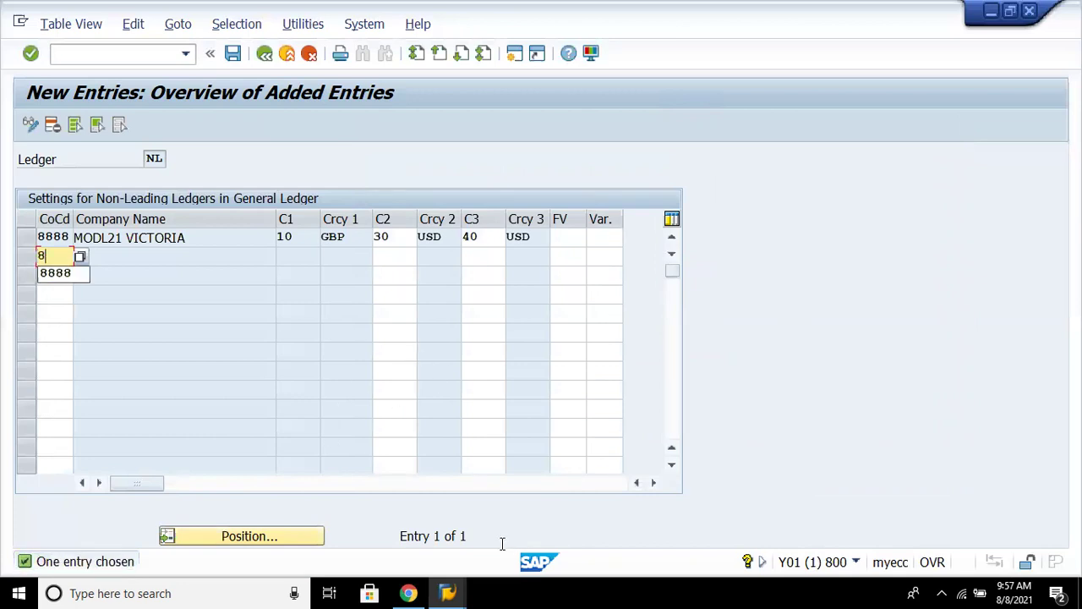
{"action": "key", "text": "BackSpace"}
{"action": "key", "text": "BackSpace"}
{"action": "key", "text": "BackSpace"}
{"action": "key", "text": "BackSpace"}
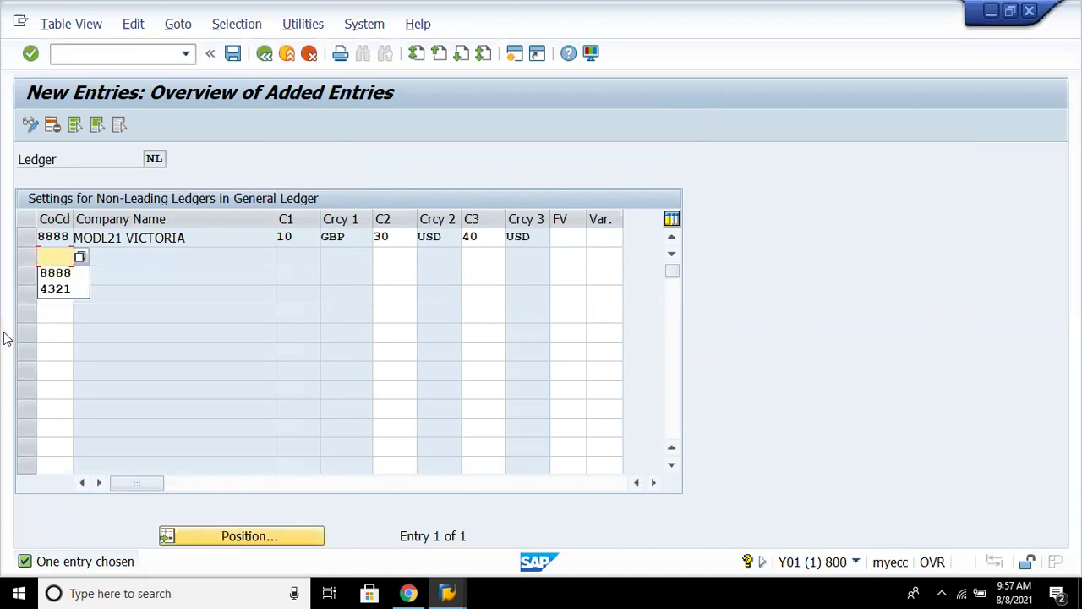
Delete the company code 8888 entry from ledger NL's new entries and exit the non-leading ledger settings.
{"action": "double_click", "coordinate": [39, 236]}
{"action": "left_click", "coordinate": [28, 239]}
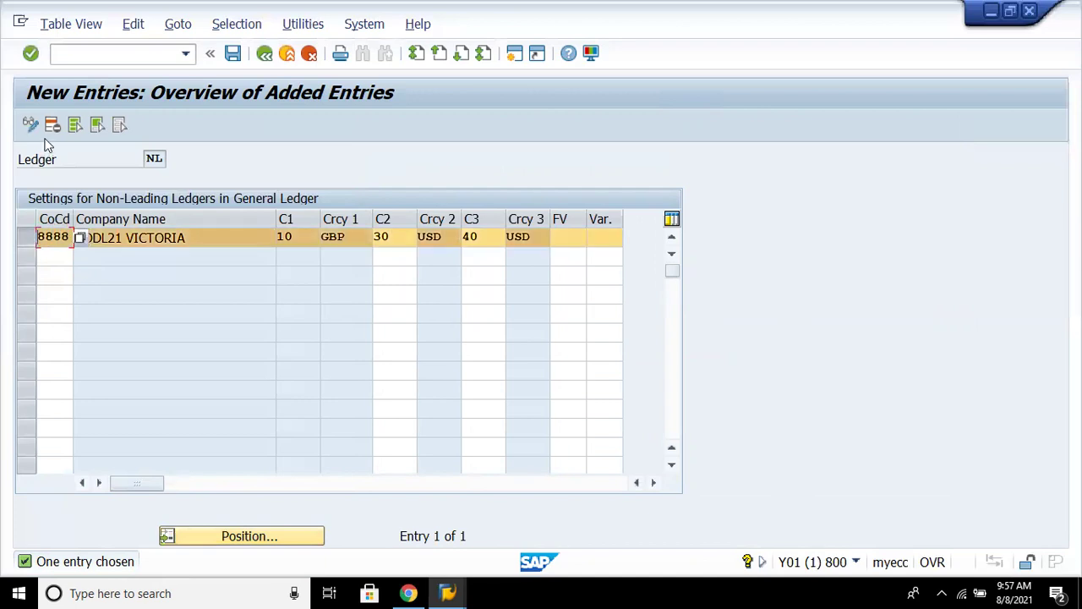
{"action": "key", "text": "shift+F2"}
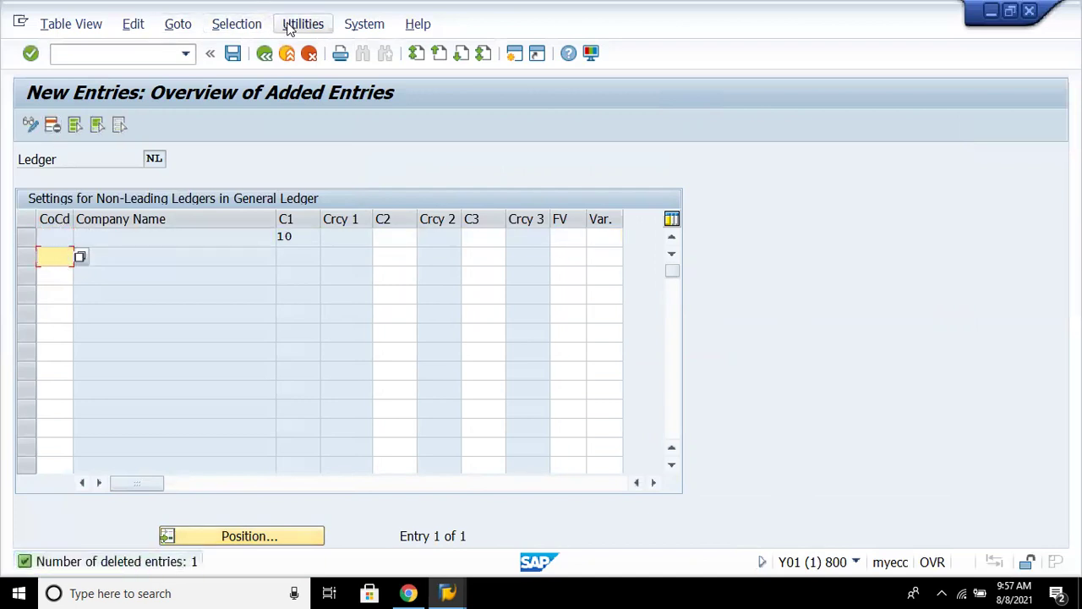
{"action": "left_click", "coordinate": [309, 53]}
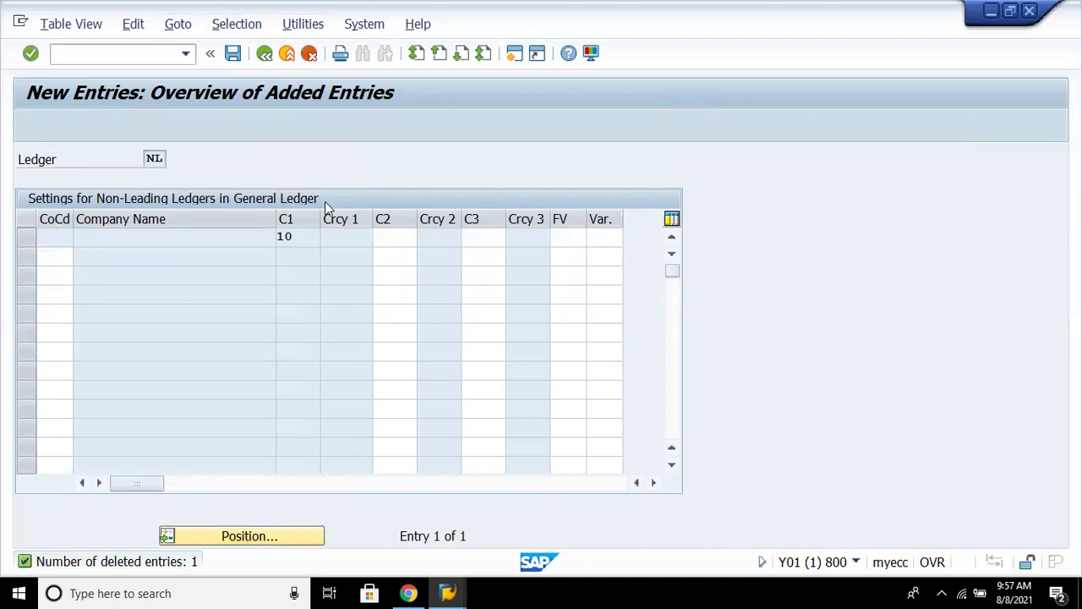
{"action": "left_click", "coordinate": [265, 54]}
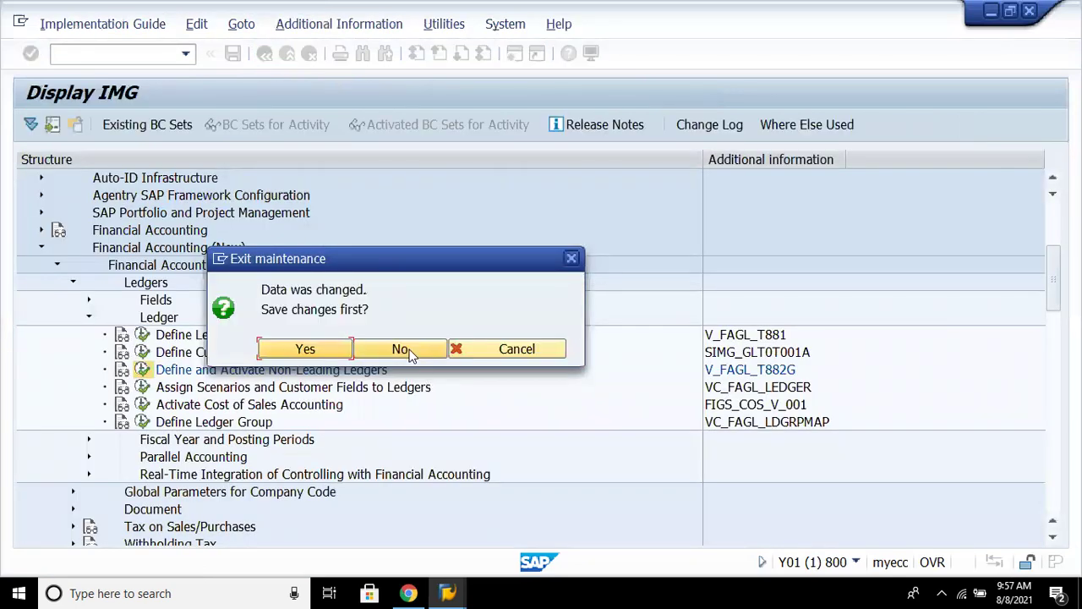
{"action": "left_click", "coordinate": [260, 349]}
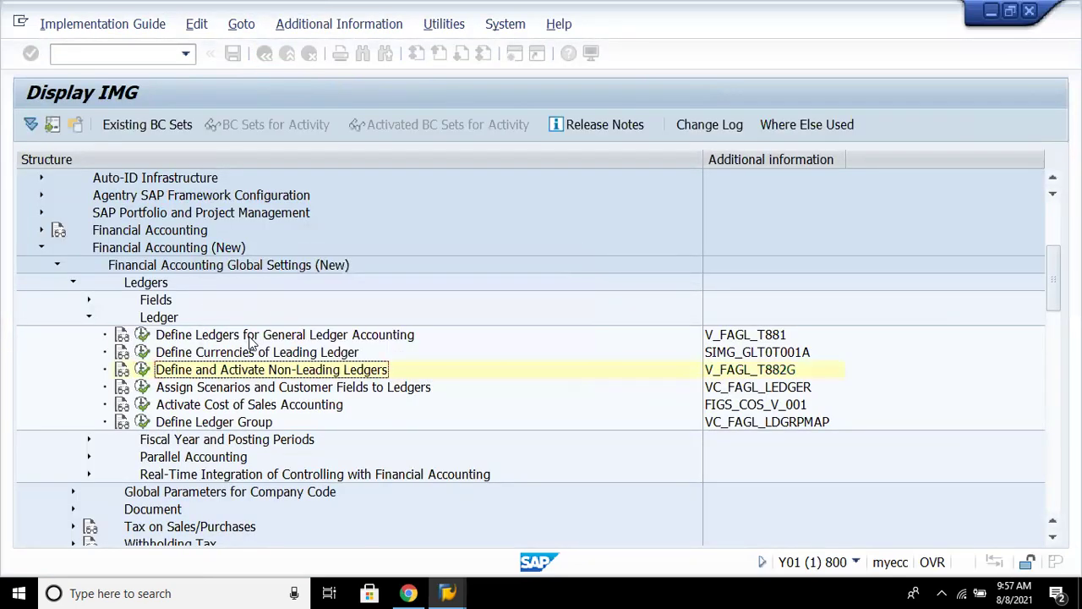
Reopen the non-leading ledger settings for work area NL and create a new entry with company code 8880.
{"action": "left_click", "coordinate": [142, 374]}
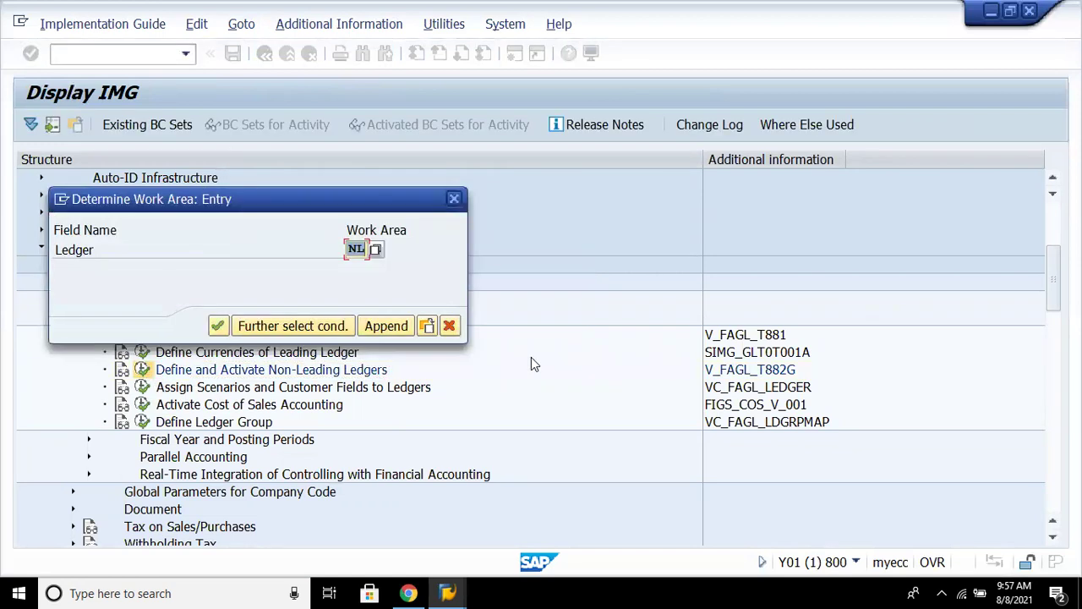
{"action": "key", "text": "Return"}
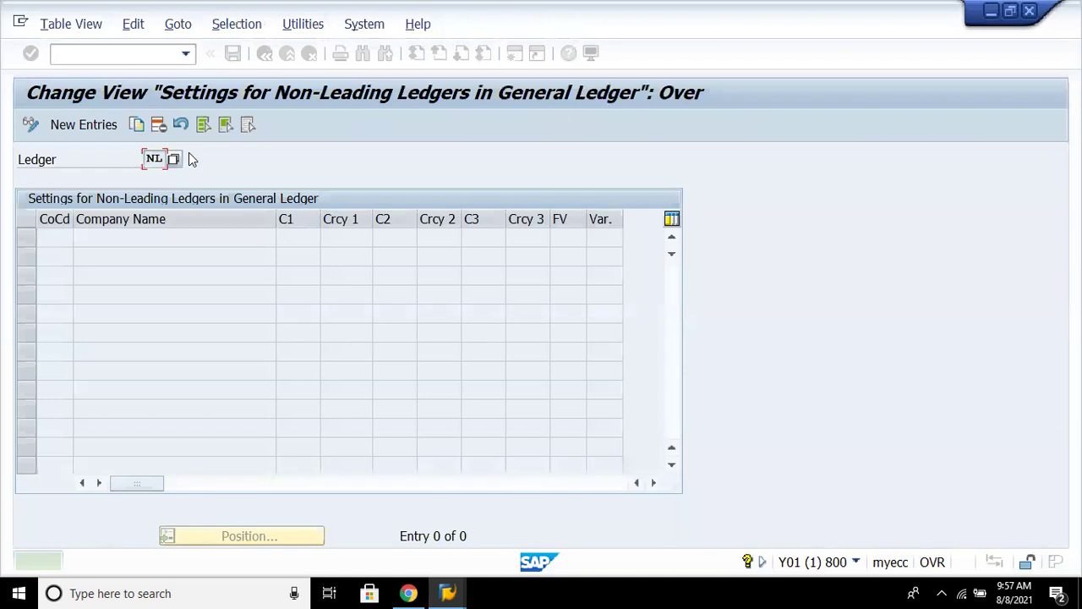
{"action": "left_click", "coordinate": [88, 124]}
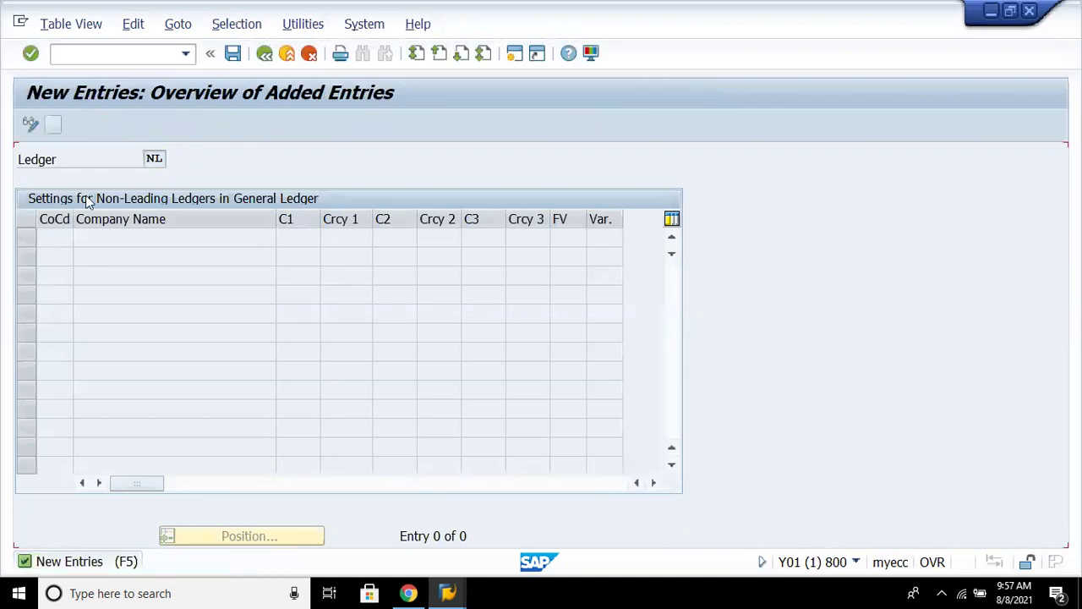
{"action": "type", "text": "8888"}
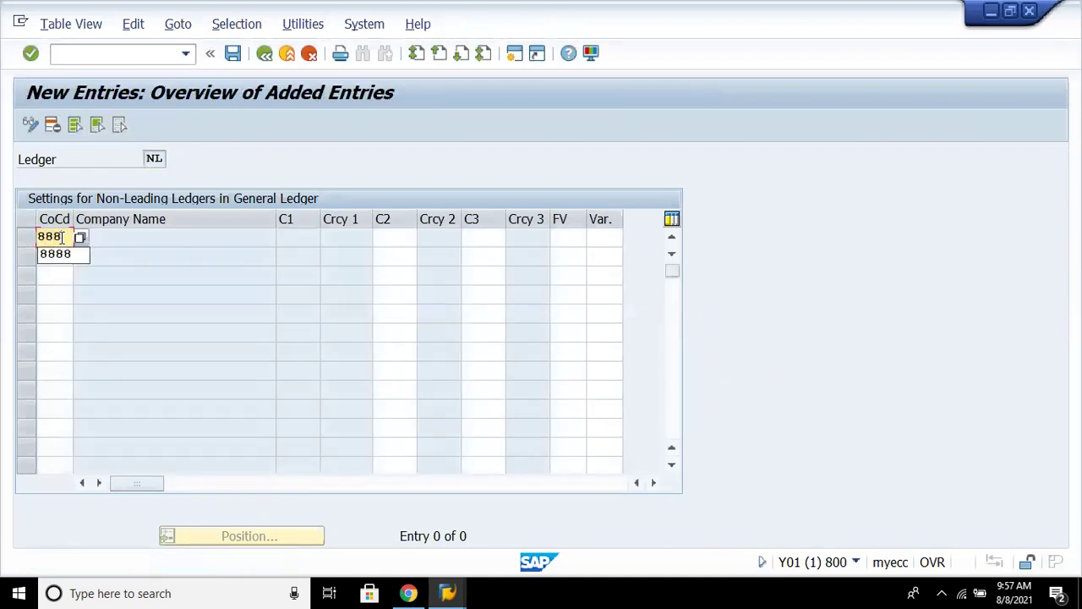
{"action": "key", "text": "Tab"}
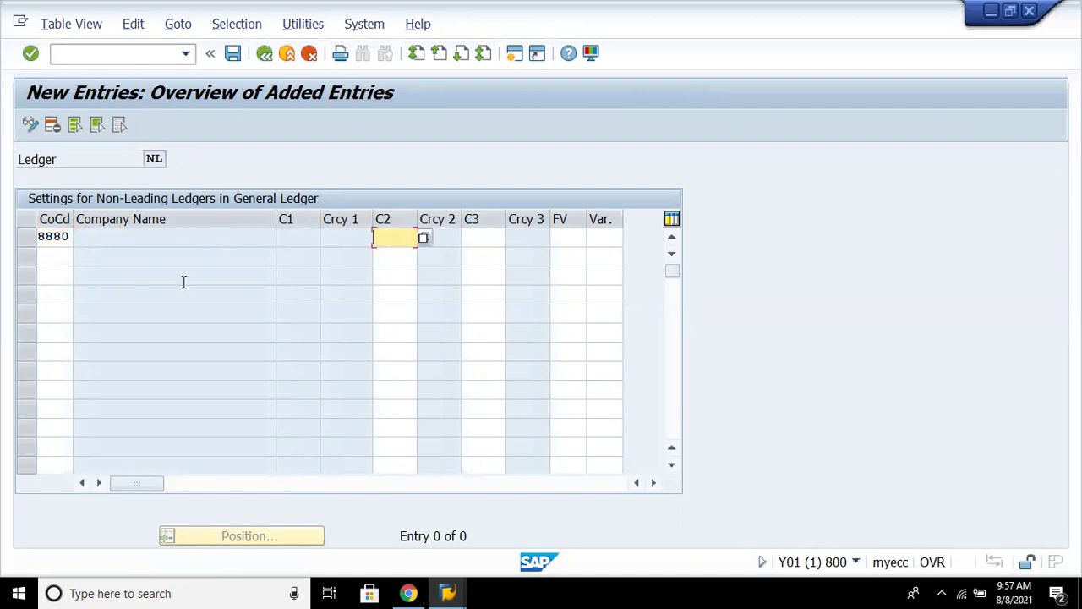
Set company code 8880's second currency type to 30 (Group currency) and its third to 40 (Hard currency).
{"action": "key", "text": "F4"}
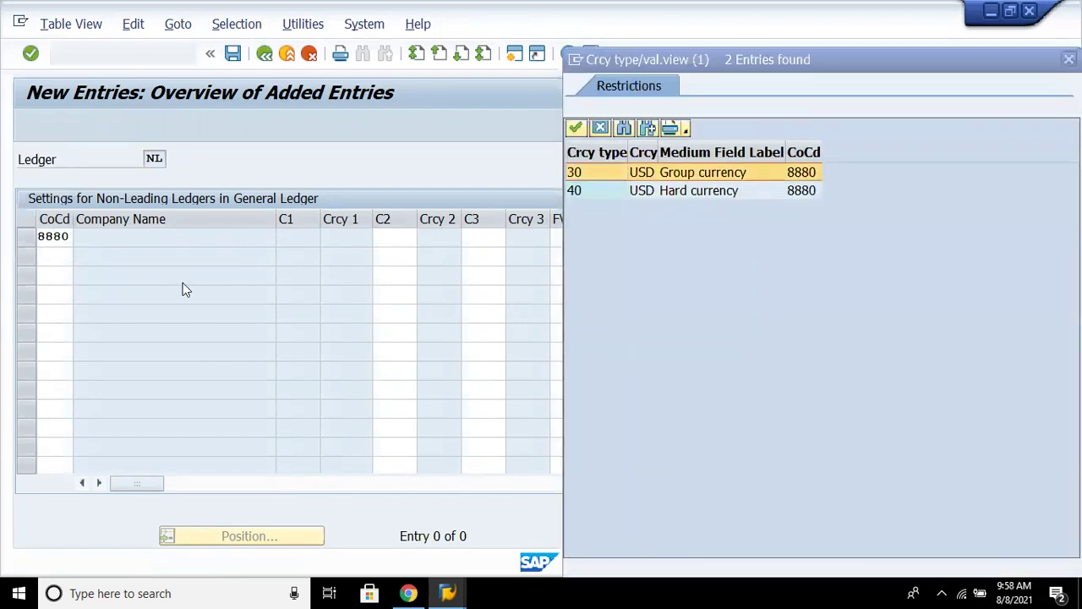
{"action": "key", "text": "Escape"}
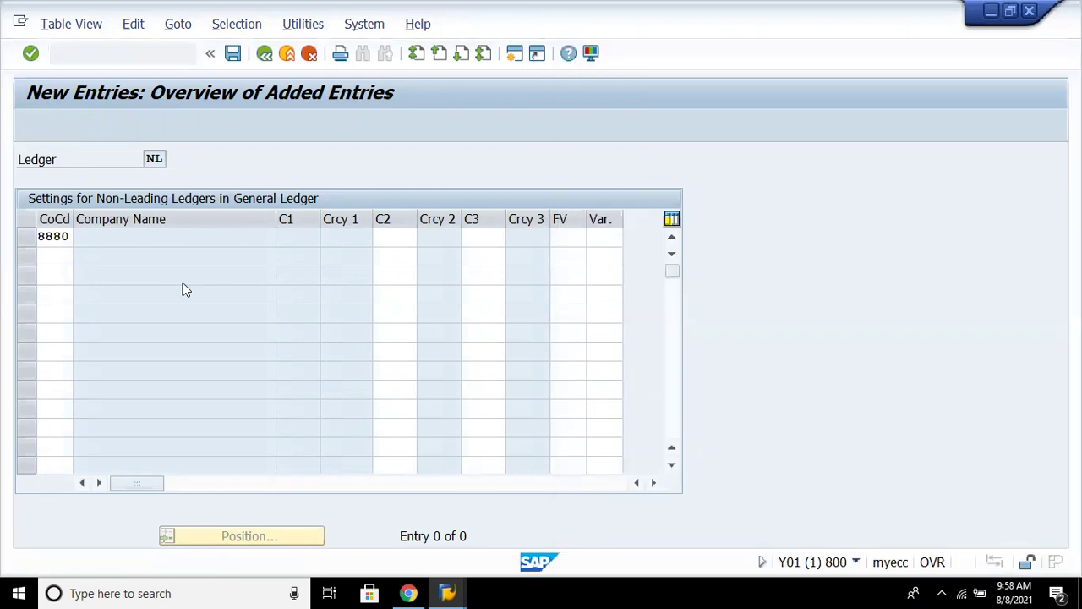
{"action": "type", "text": "30"}
{"action": "key", "text": "Tab"}
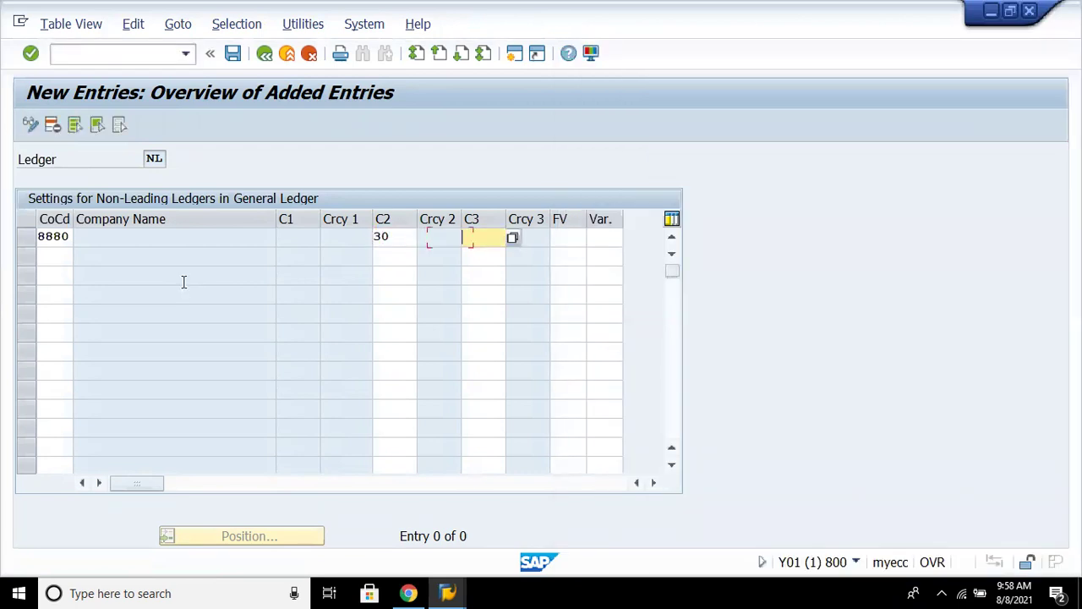
{"action": "key", "text": "F4"}
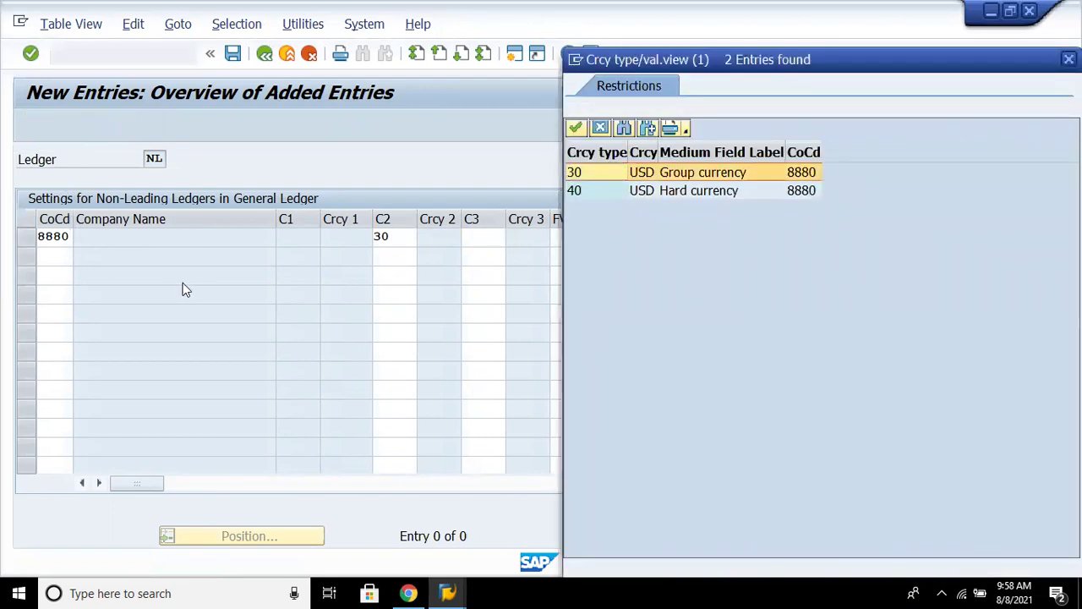
{"action": "key", "text": "Down"}
{"action": "key", "text": "Return"}
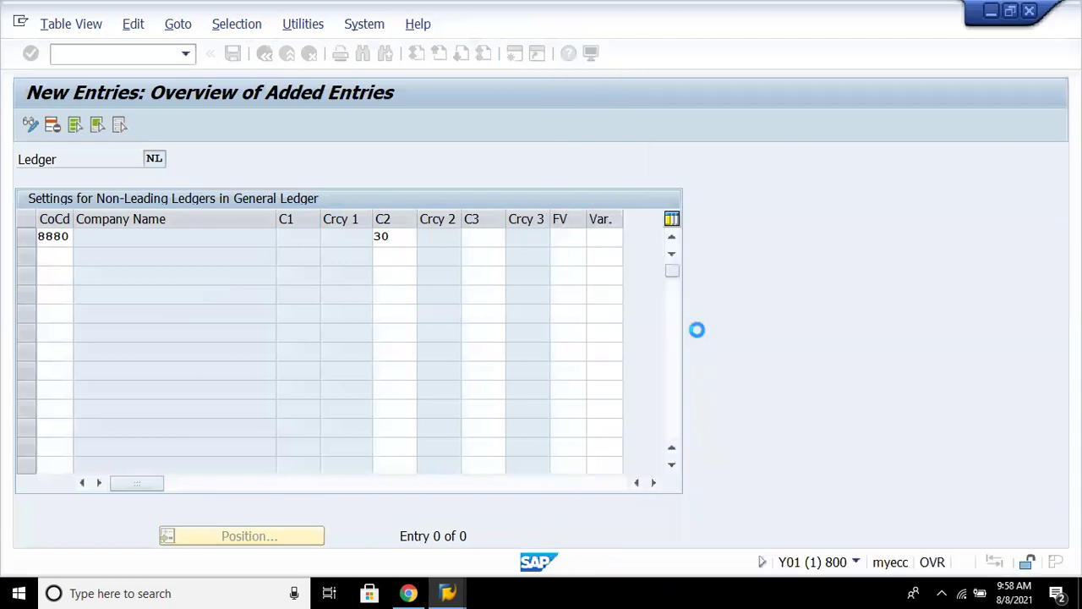
Assign fiscal year variant 88 to the company code 8880 entry and answer No to the consistency check about productive use.
{"action": "left_click", "coordinate": [568, 238]}
{"action": "left_click", "coordinate": [595, 241]}
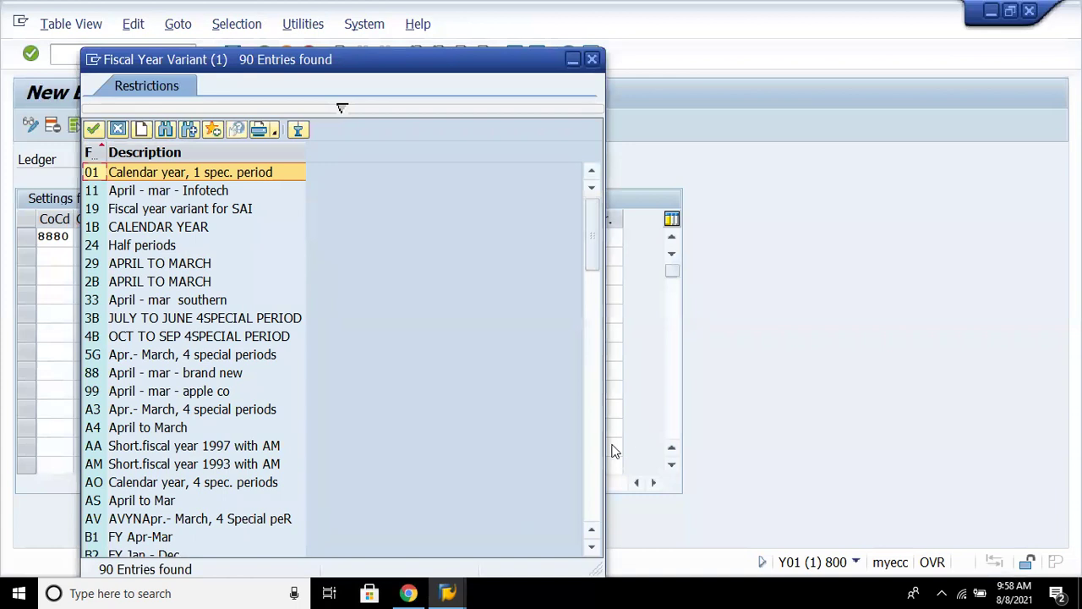
{"action": "double_click", "coordinate": [169, 373]}
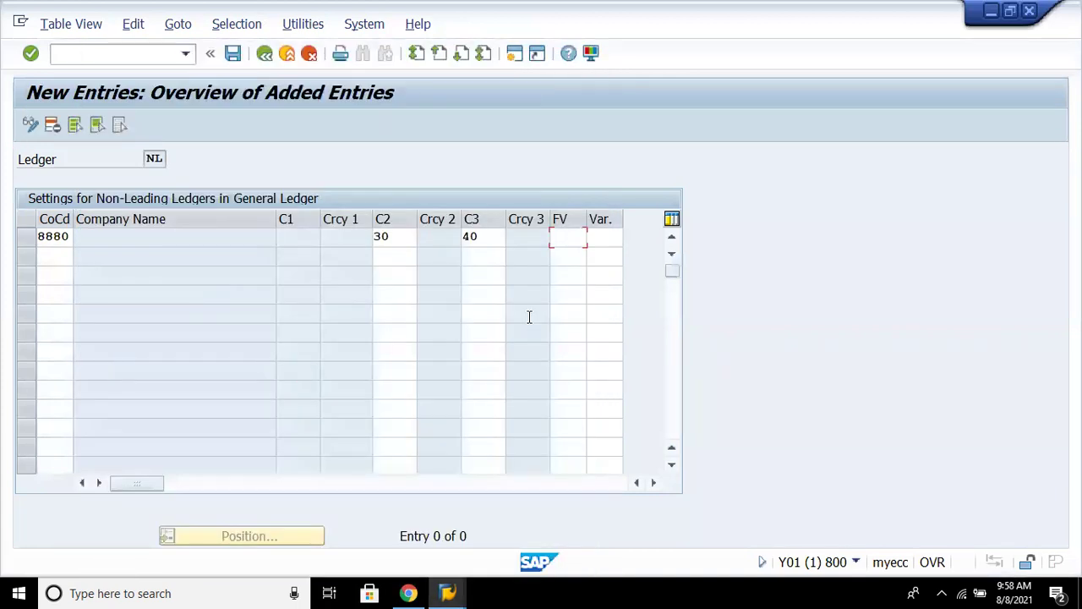
{"action": "key", "text": "Return"}
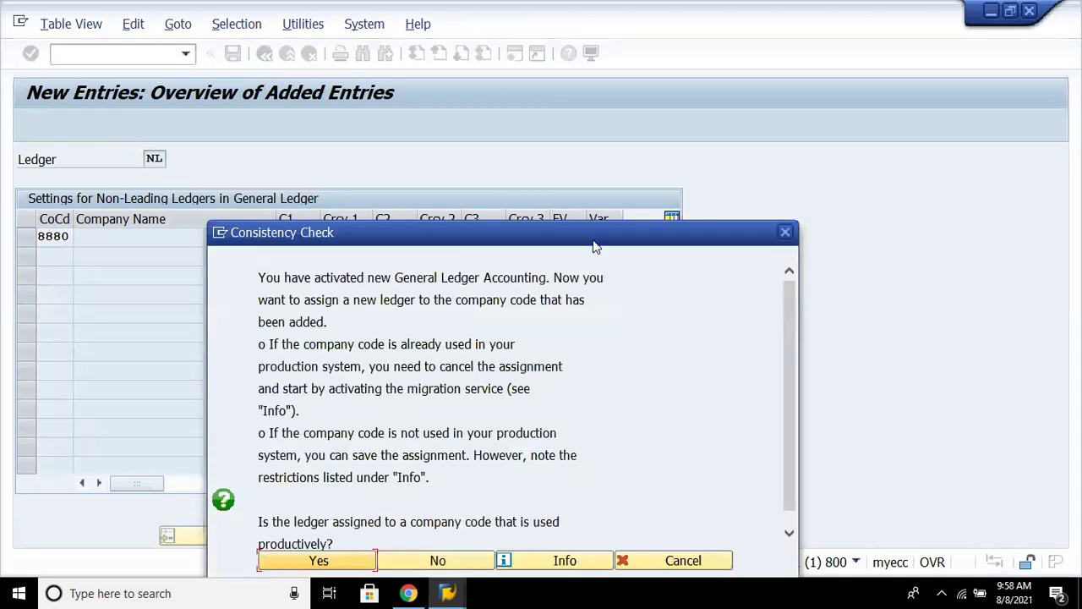
{"action": "left_click", "coordinate": [573, 427]}
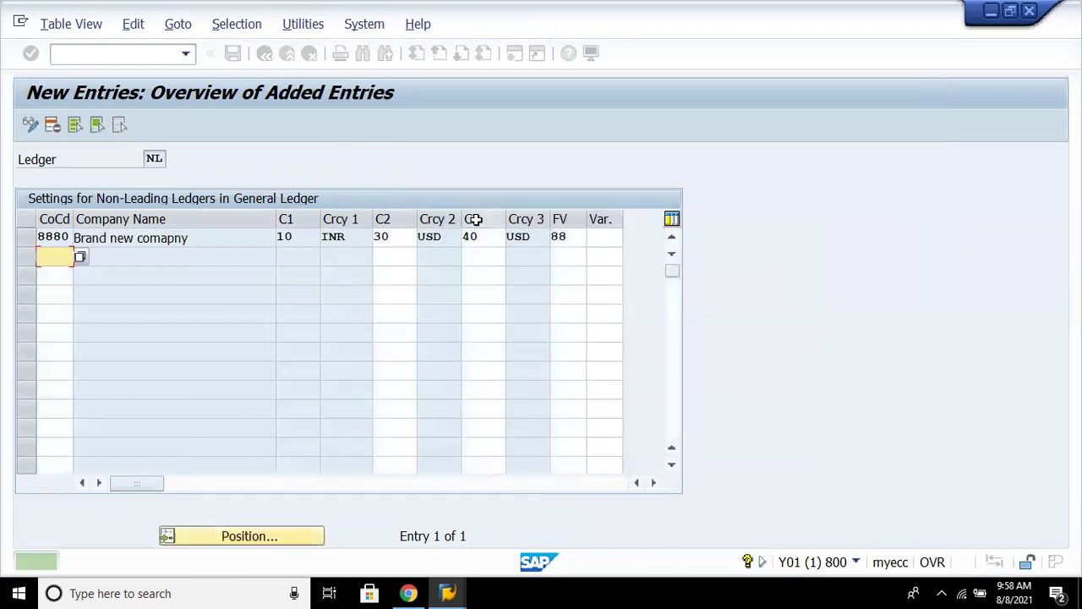
Save the company code 8880 entry under the proposed customizing request and return to the implementation guide.
{"action": "left_click", "coordinate": [234, 54]}
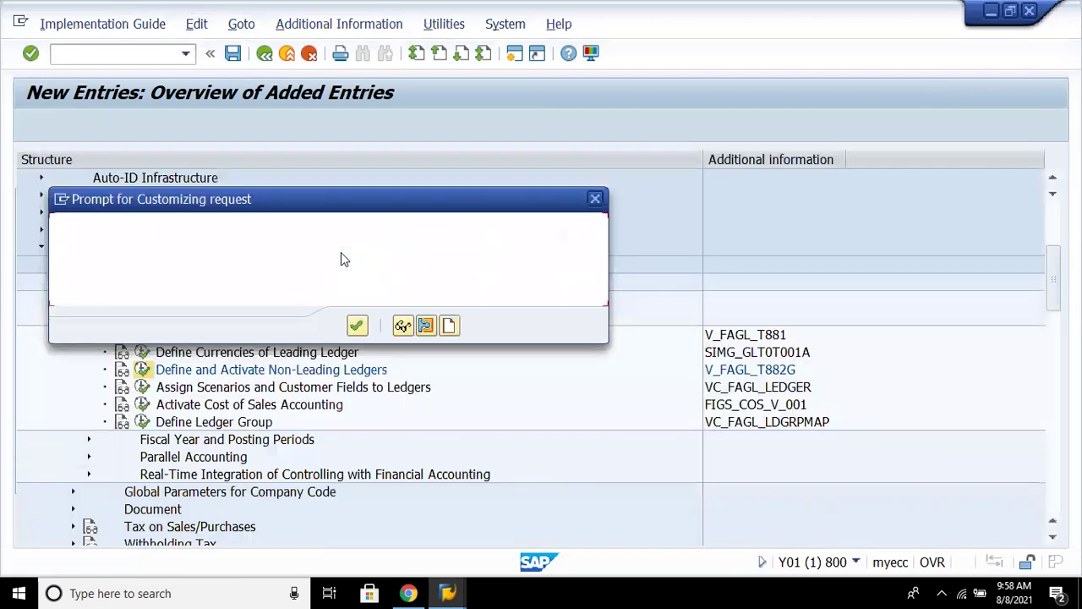
{"action": "left_click", "coordinate": [357, 326]}
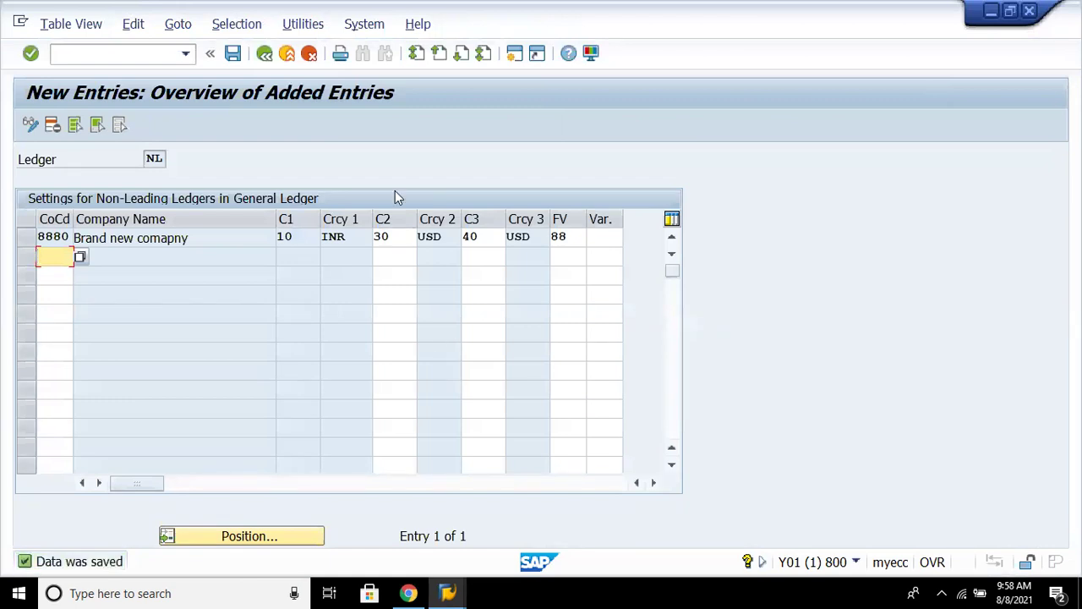
{"action": "left_click", "coordinate": [264, 53]}
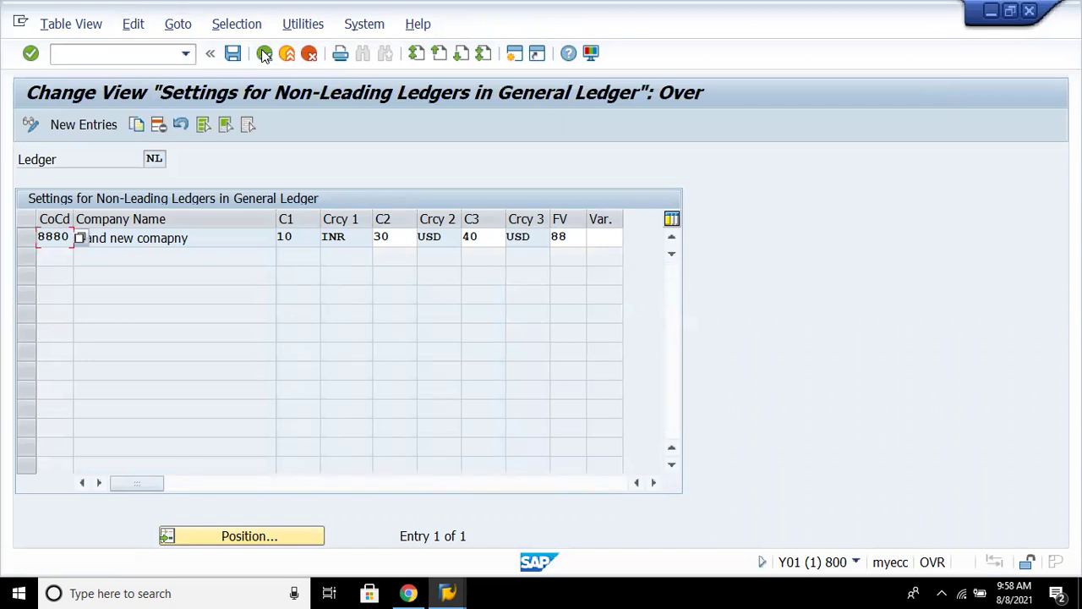
{"action": "left_click", "coordinate": [264, 54]}
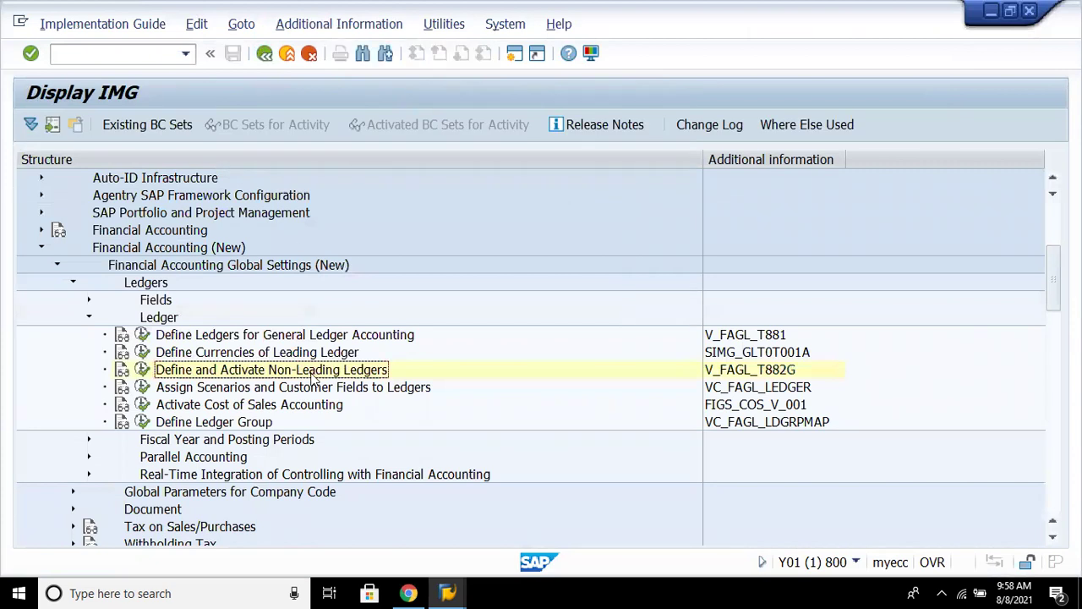
Open Assign Scenarios and Customer Fields to Ledgers, locate ledger NL and show its scenarios.
{"action": "left_click", "coordinate": [310, 394]}
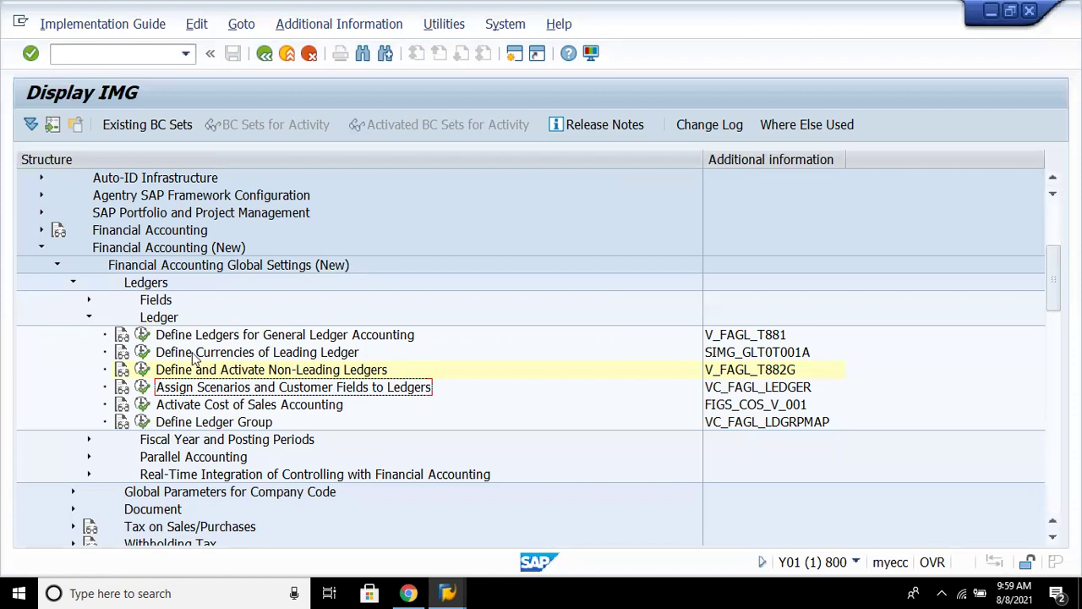
{"action": "left_click", "coordinate": [142, 387]}
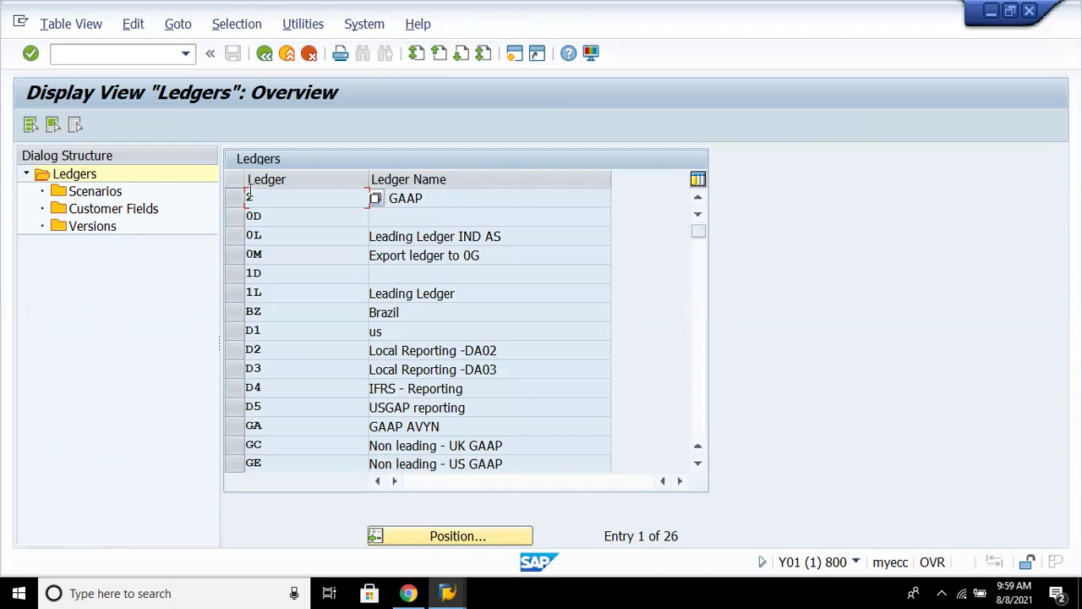
{"action": "left_click", "coordinate": [441, 535]}
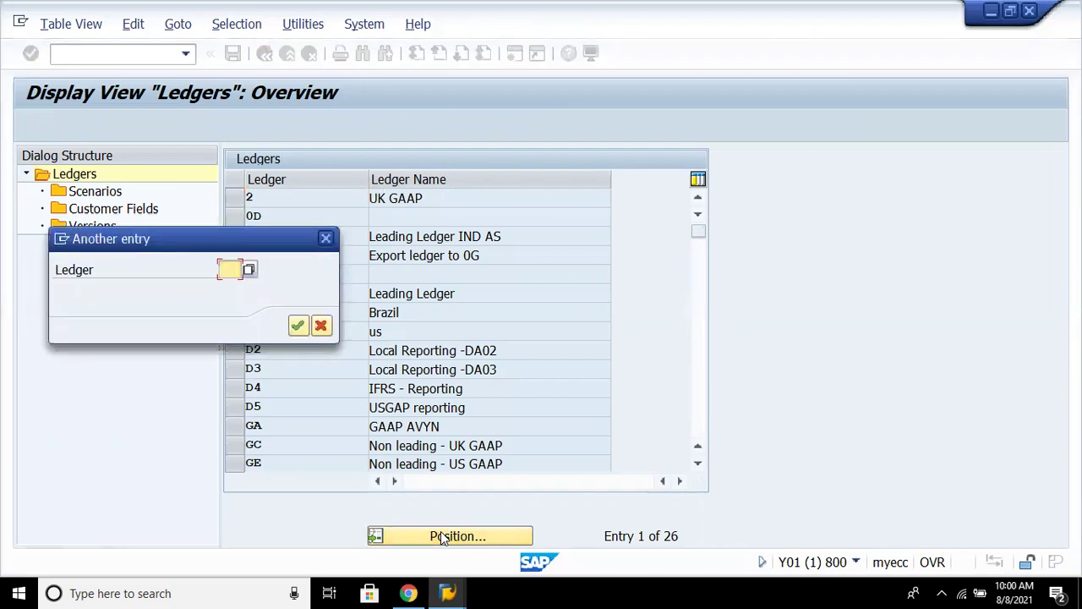
{"action": "type", "text": "nl"}
{"action": "key", "text": "Return"}
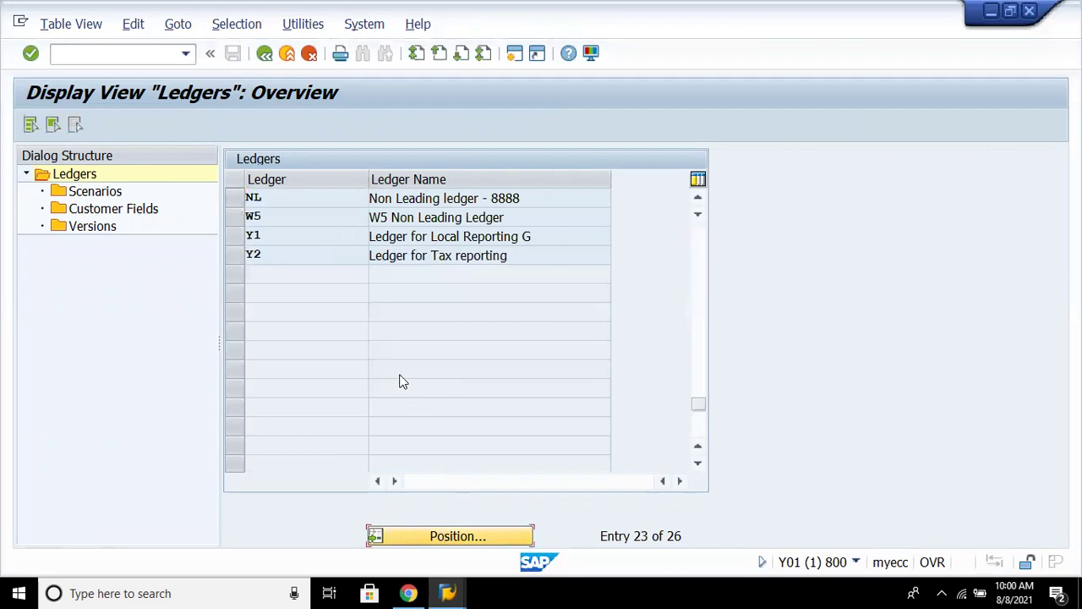
{"action": "left_click", "coordinate": [233, 203]}
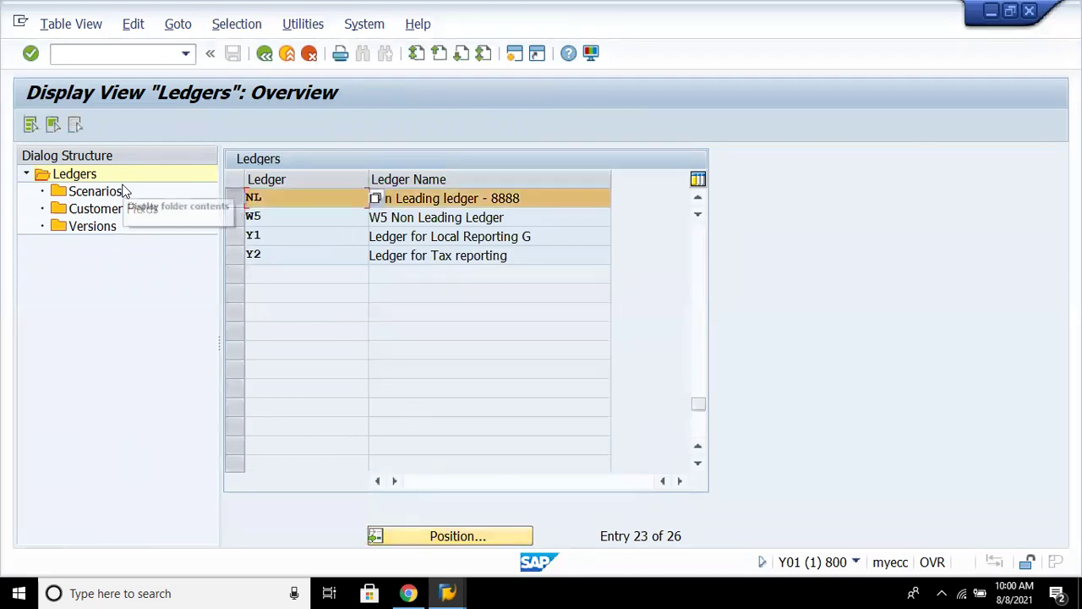
{"action": "left_click", "coordinate": [101, 198]}
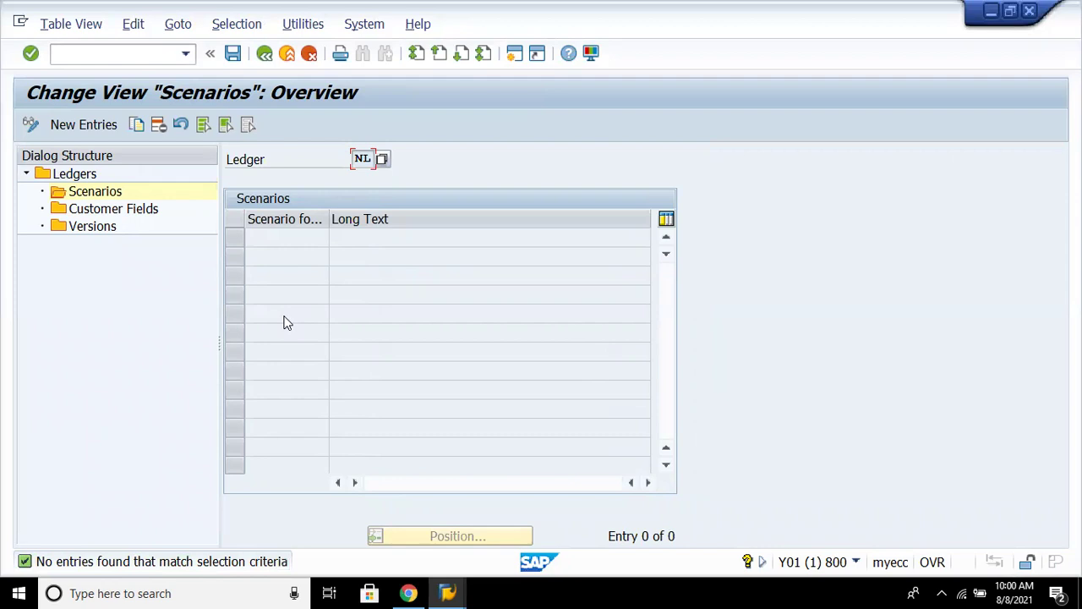
Create a new scenario entry for ledger NL with FIN_AASEG (Segment Reporting for Fixed Assets).
{"action": "left_click", "coordinate": [117, 126]}
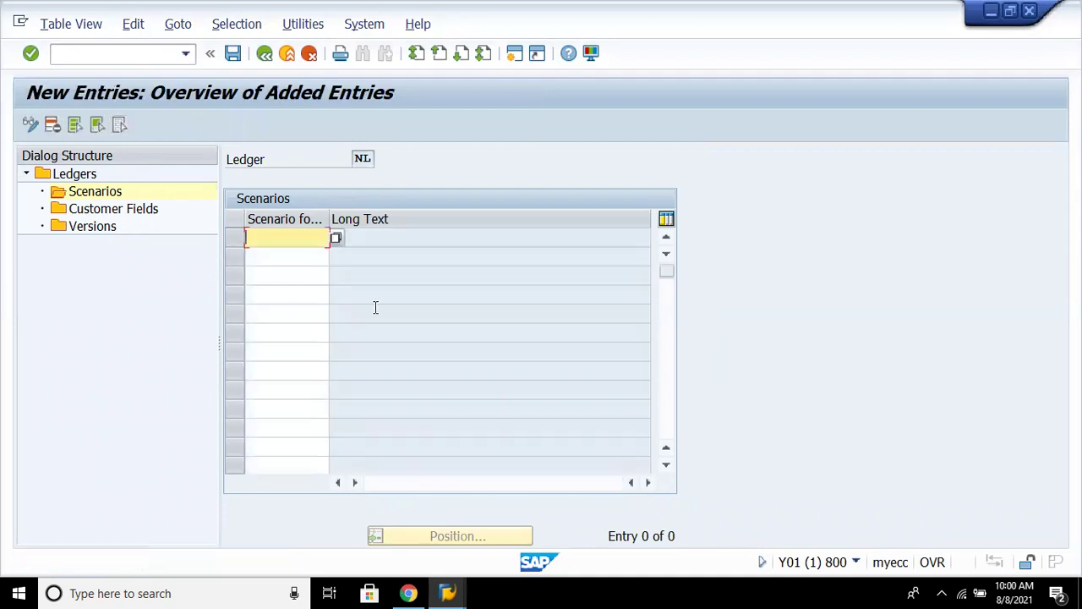
{"action": "left_click", "coordinate": [336, 240]}
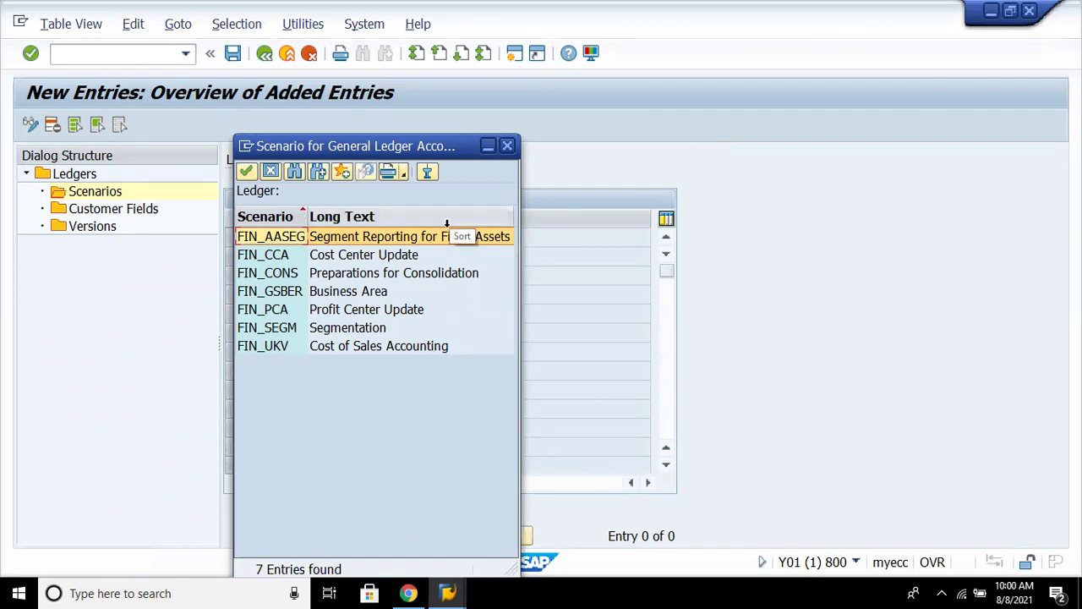
{"action": "left_click_drag", "start_coordinate": [428, 146], "coordinate": [665, 137]}
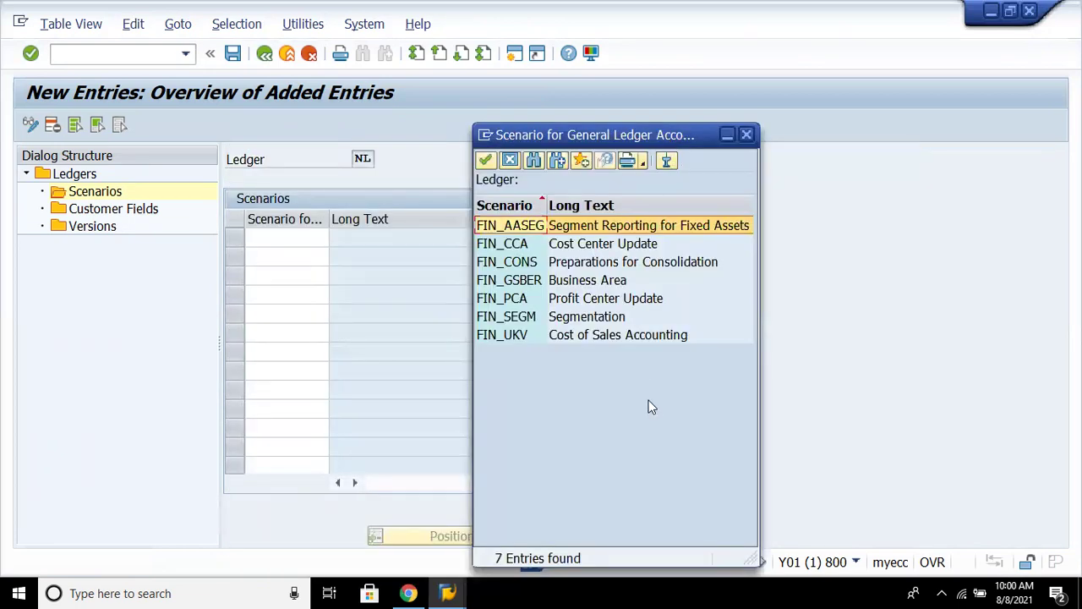
{"action": "left_click", "coordinate": [622, 247]}
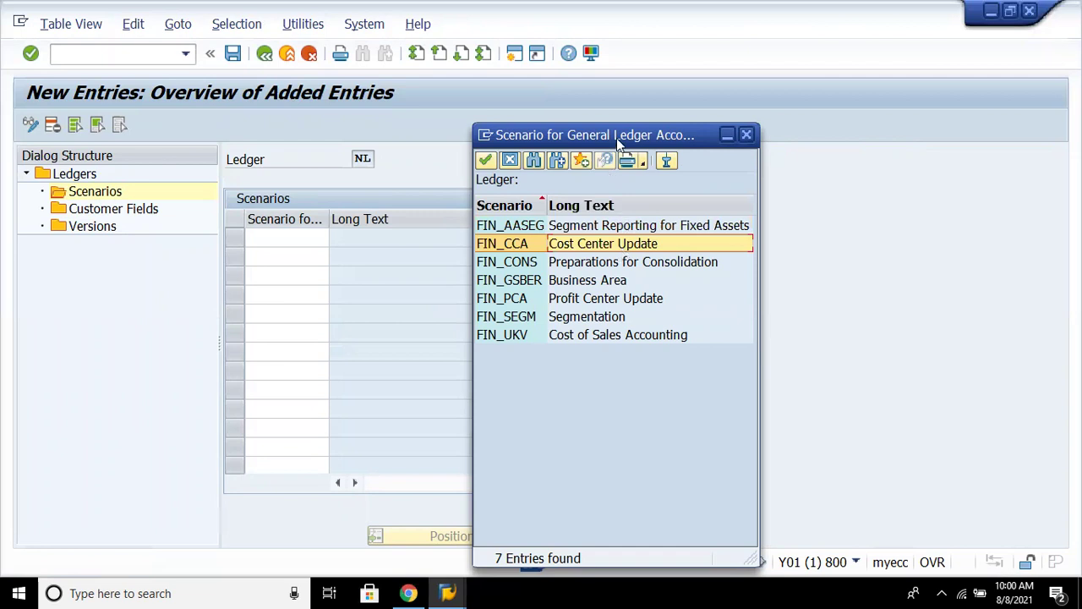
{"action": "left_click_drag", "start_coordinate": [616, 138], "coordinate": [717, 93]}
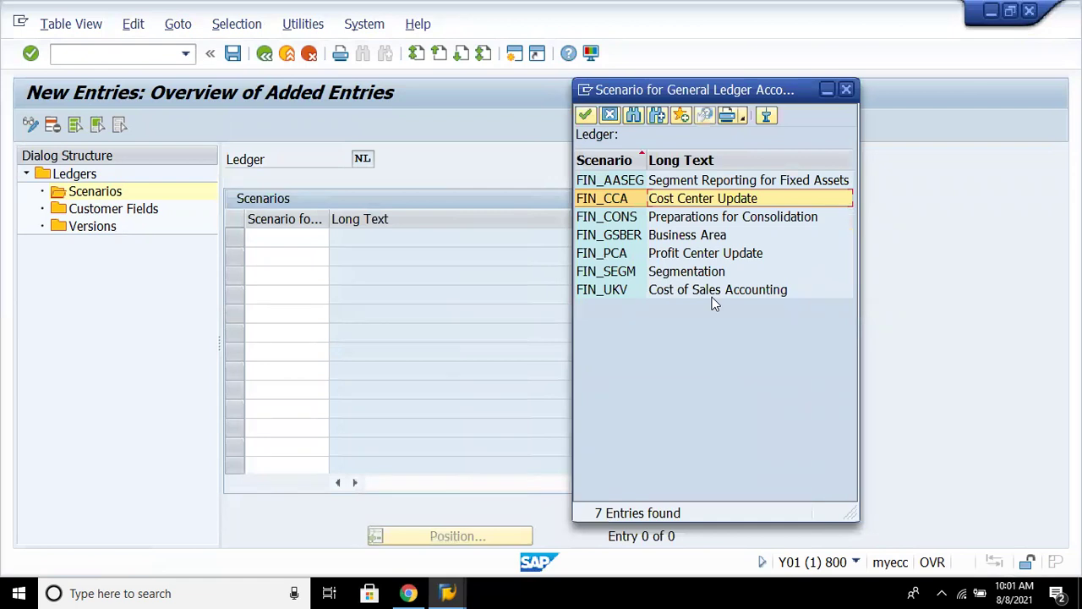
{"action": "double_click", "coordinate": [719, 183]}
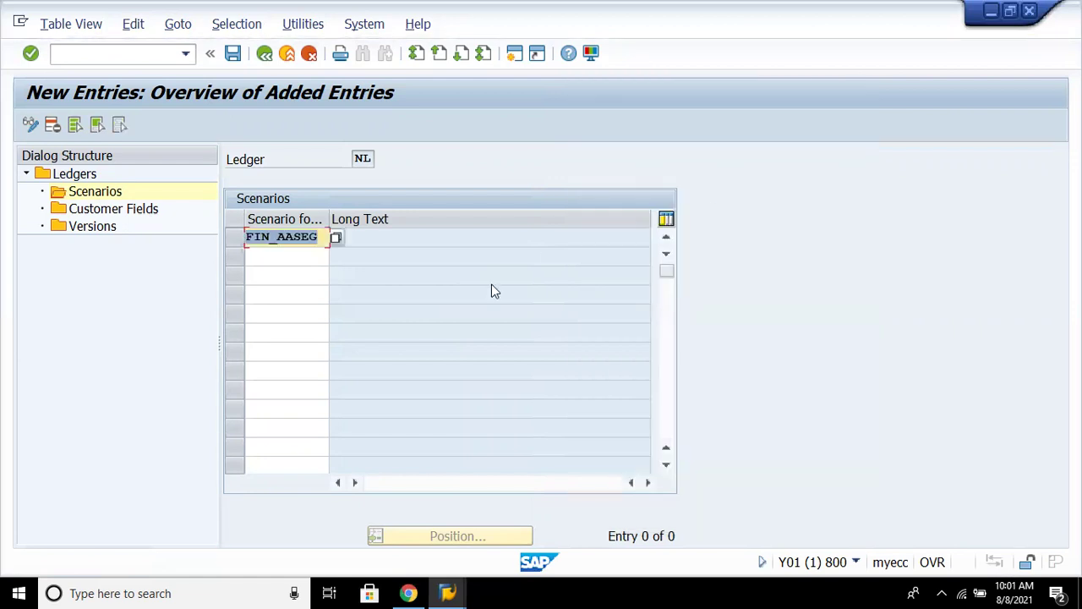
Add the scenarios FIN_CCA (Cost Center Update) and FIN_GSBER (Business Area) to the new entries for ledger NL.
{"action": "left_click", "coordinate": [335, 257]}
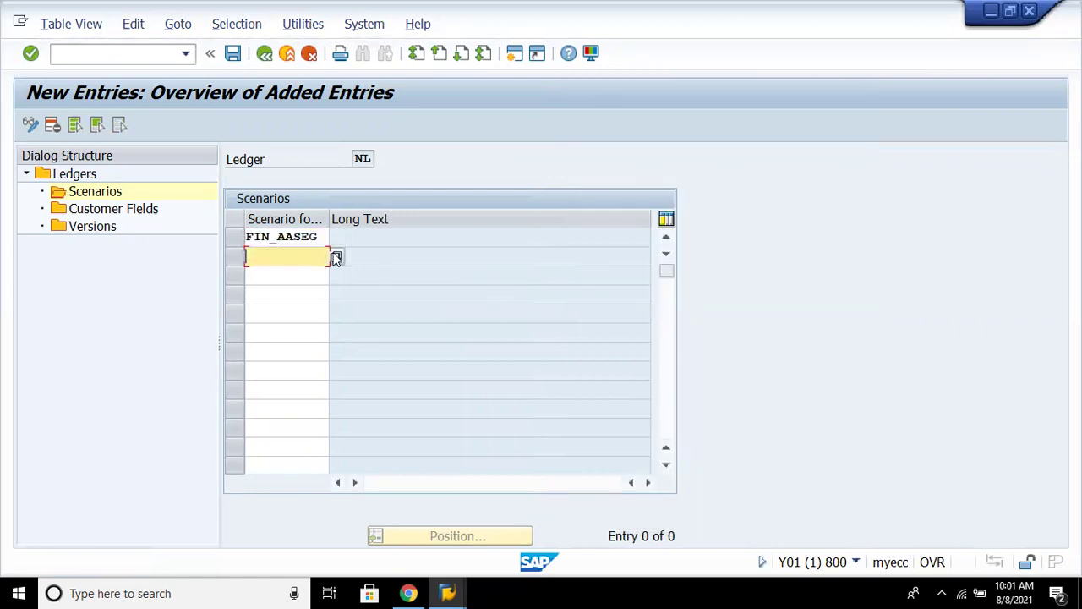
{"action": "left_click", "coordinate": [336, 257]}
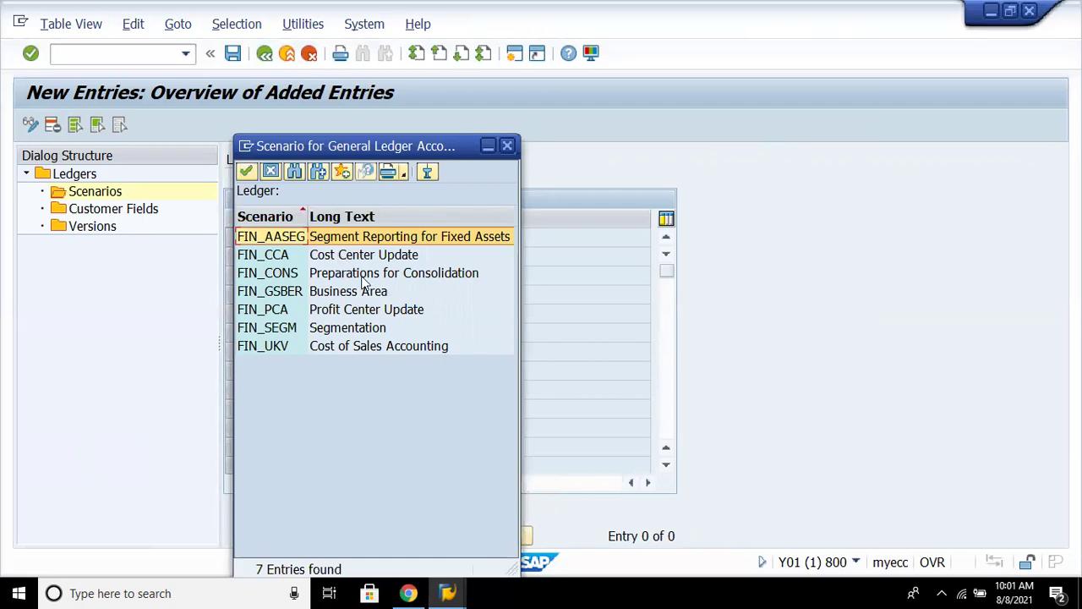
{"action": "left_click", "coordinate": [362, 259]}
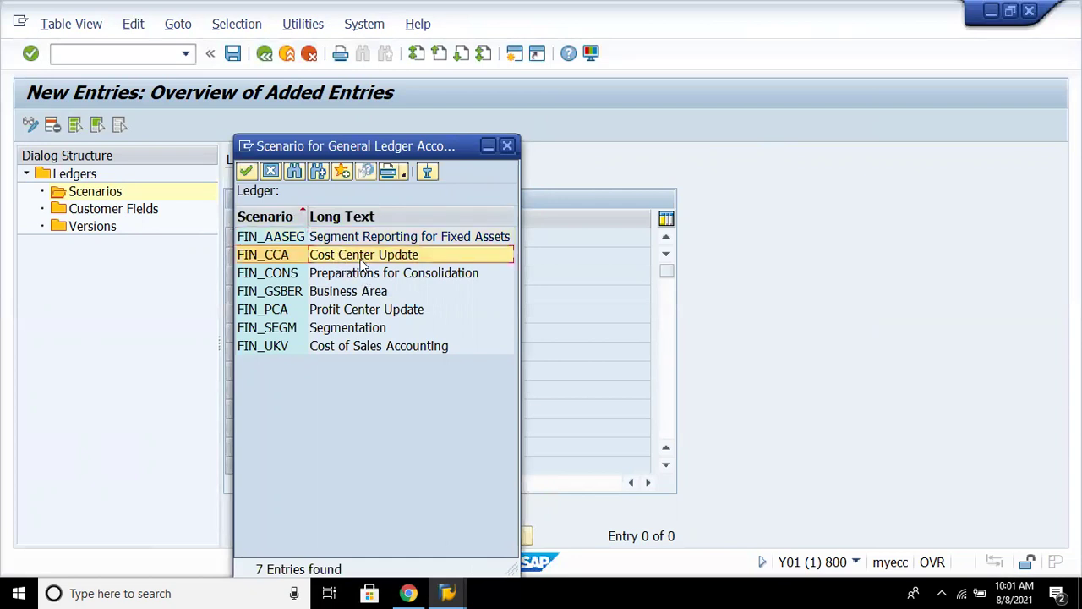
{"action": "double_click", "coordinate": [362, 260]}
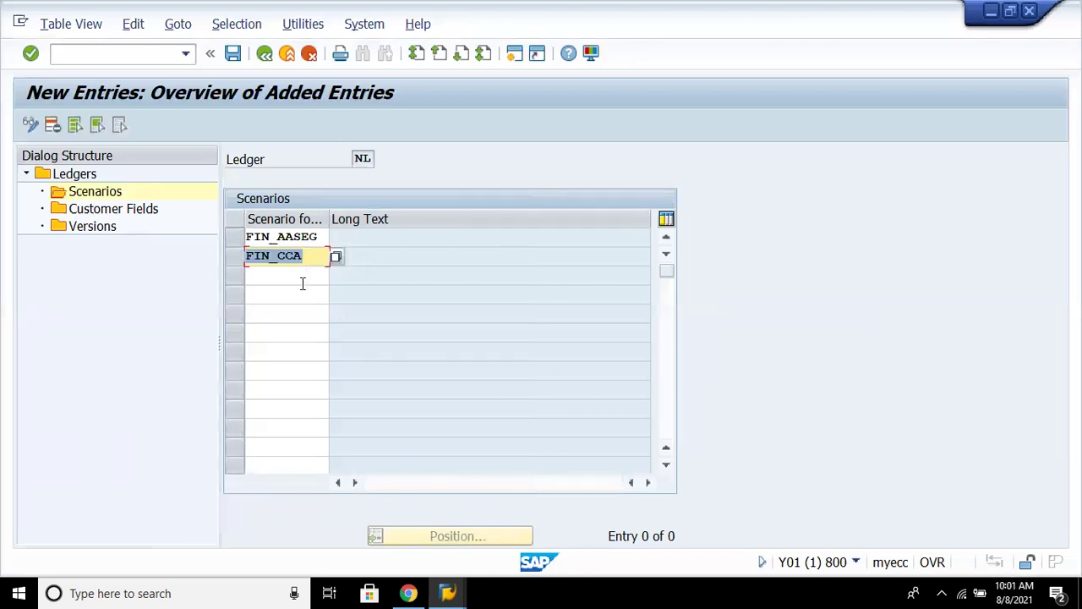
{"action": "left_click", "coordinate": [312, 274]}
{"action": "left_click", "coordinate": [336, 276]}
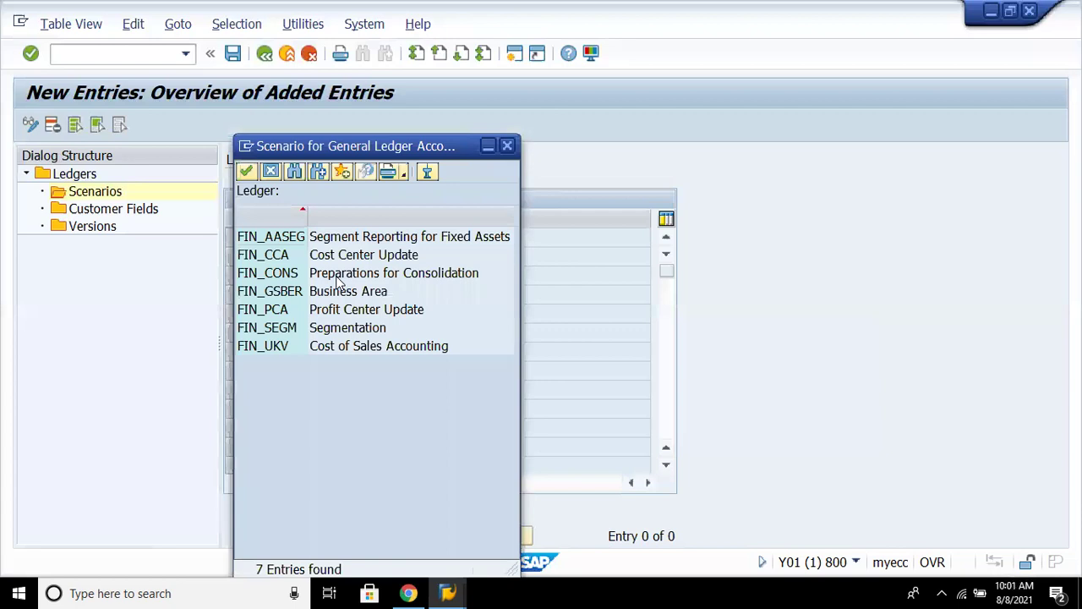
{"action": "left_click", "coordinate": [362, 295]}
{"action": "double_click", "coordinate": [362, 295]}
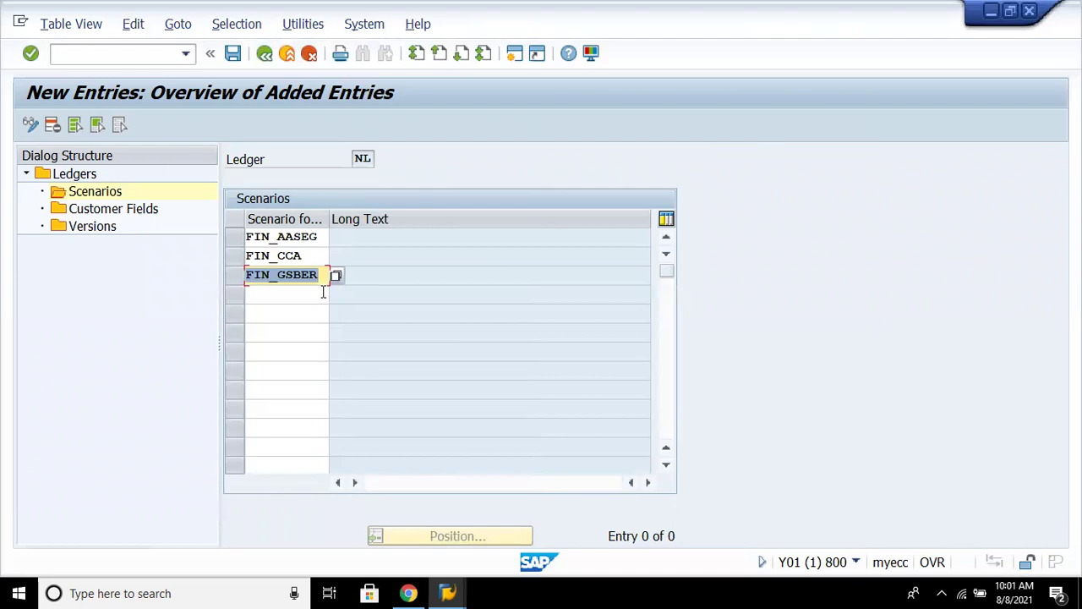
Add the scenario FIN_UKV (Cost of Sales Accounting) below FIN_GSBER and dismiss the information message.
{"action": "left_click", "coordinate": [315, 295]}
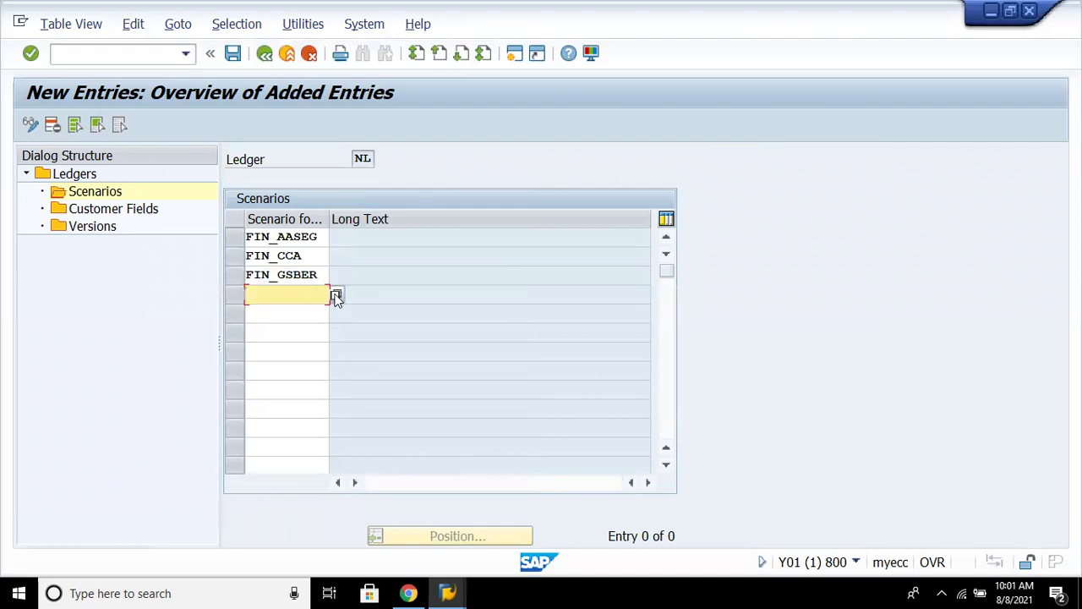
{"action": "key", "text": "Return"}
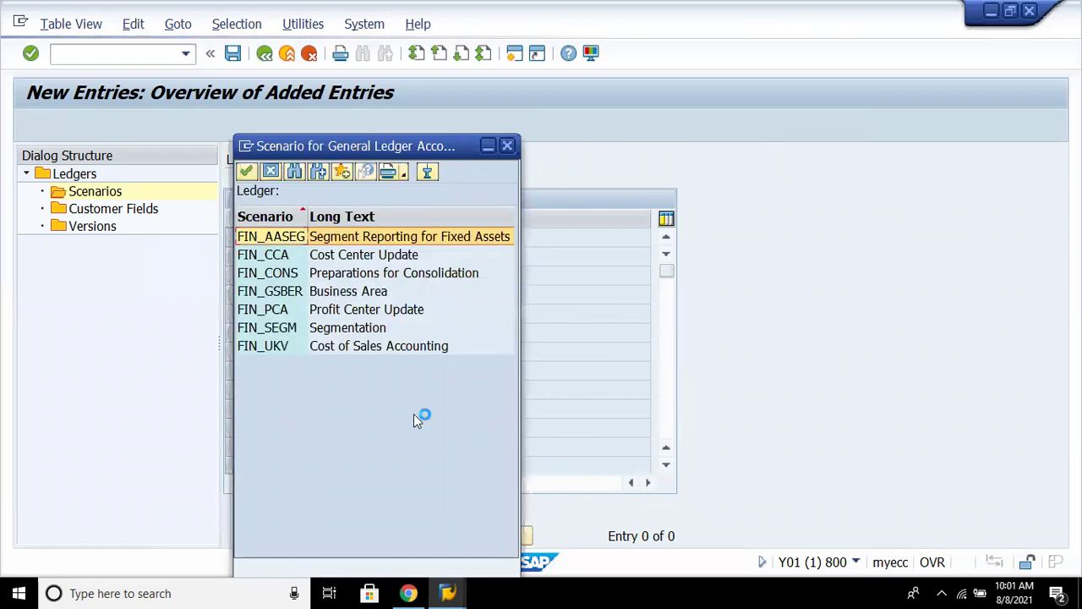
{"action": "double_click", "coordinate": [399, 347]}
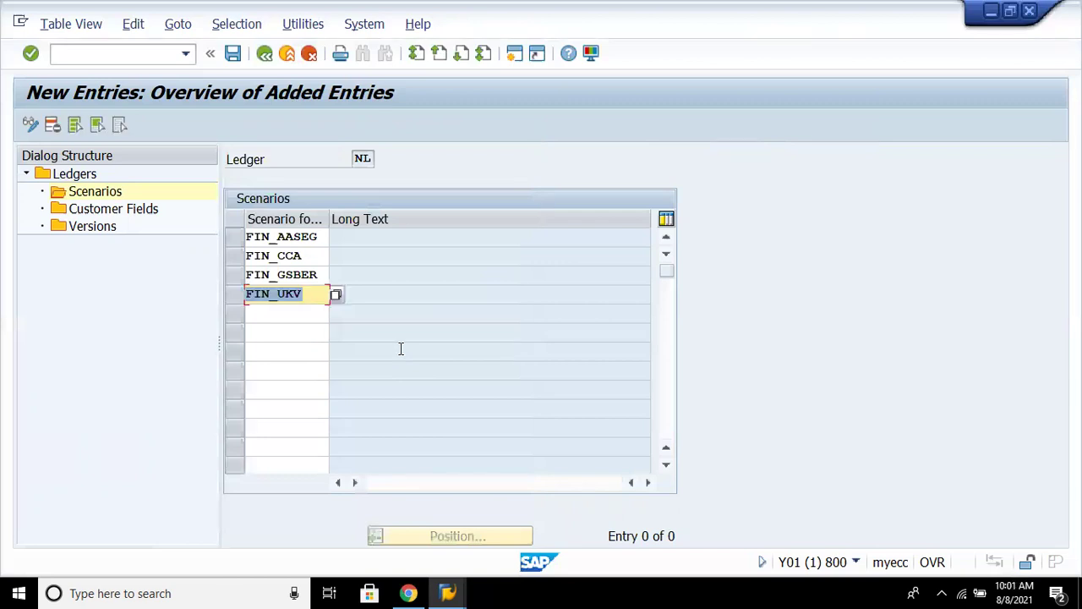
{"action": "key", "text": "Return"}
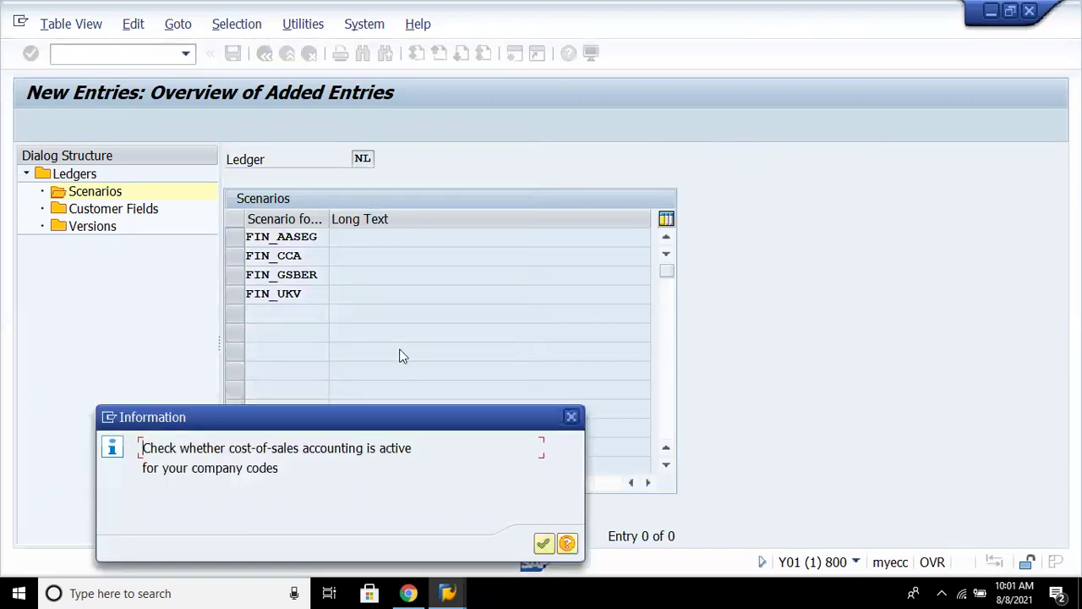
{"action": "left_click", "coordinate": [569, 417]}
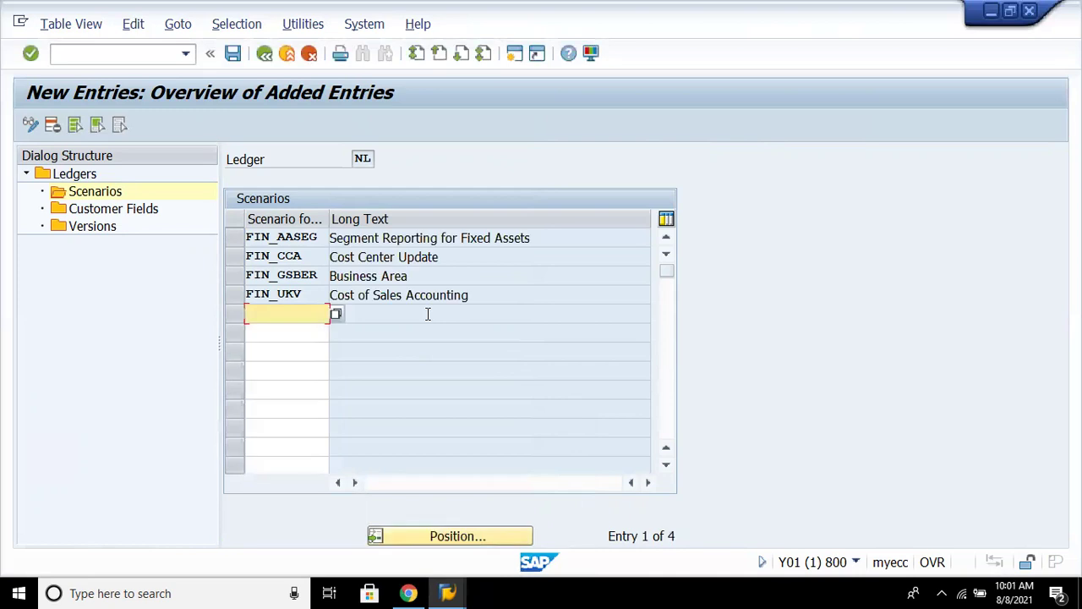
Delete the FIN_UKV scenario entry from ledger NL.
{"action": "left_click", "coordinate": [323, 295]}
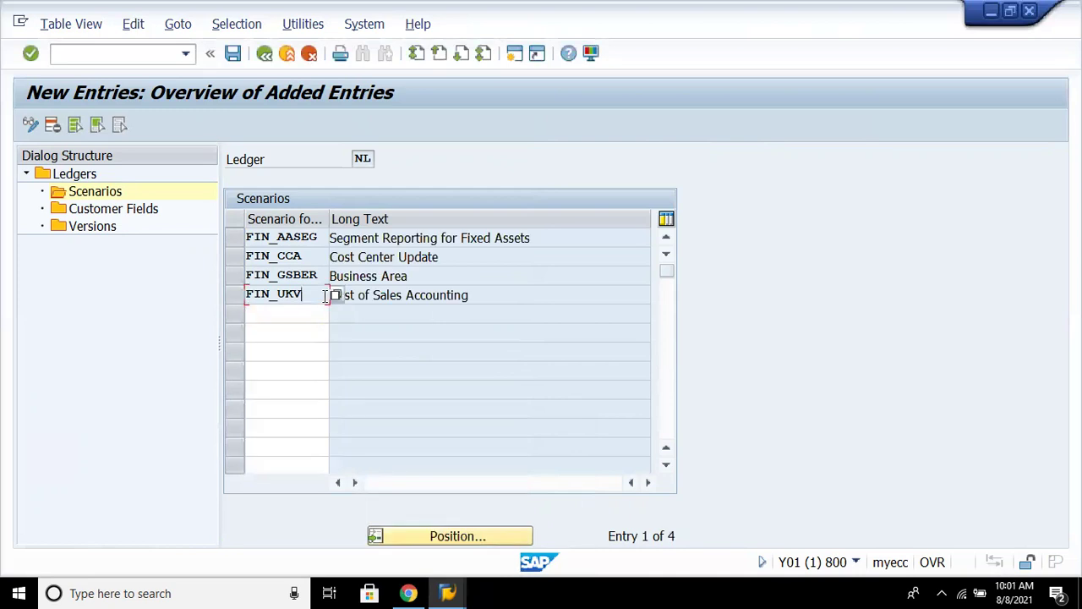
{"action": "left_click", "coordinate": [236, 293]}
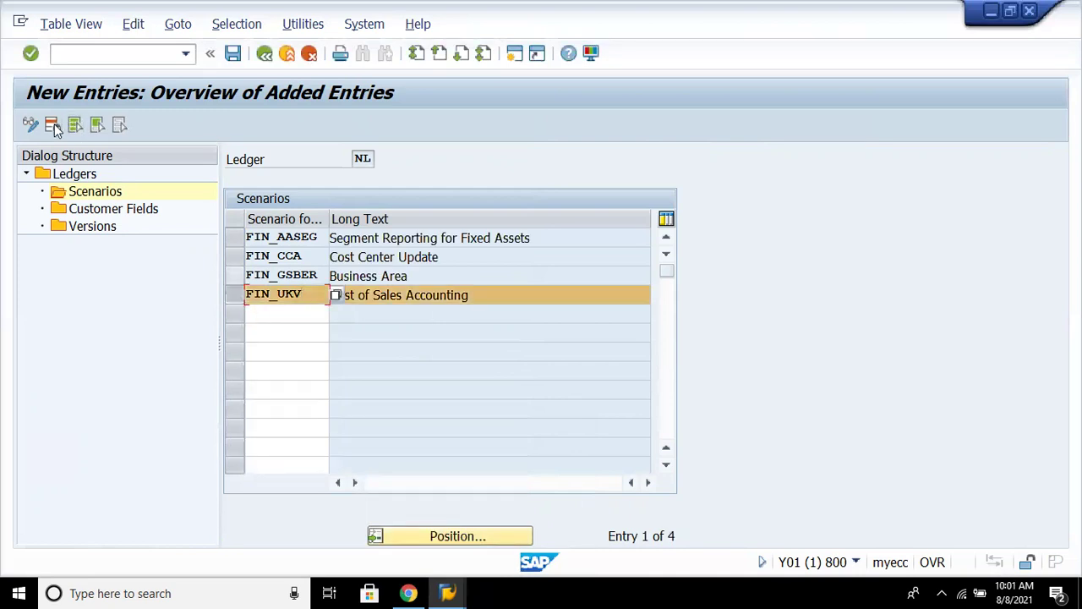
{"action": "left_click", "coordinate": [53, 127]}
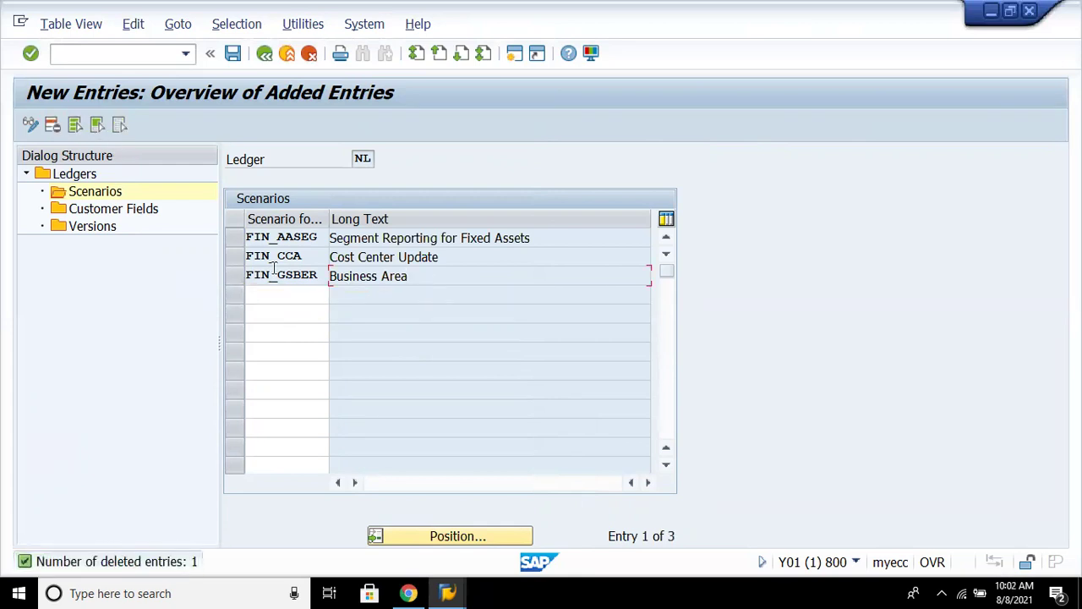
Start a new customer field entry for ledger NL and check the available receiver fields without choosing one.
{"action": "double_click", "coordinate": [118, 209]}
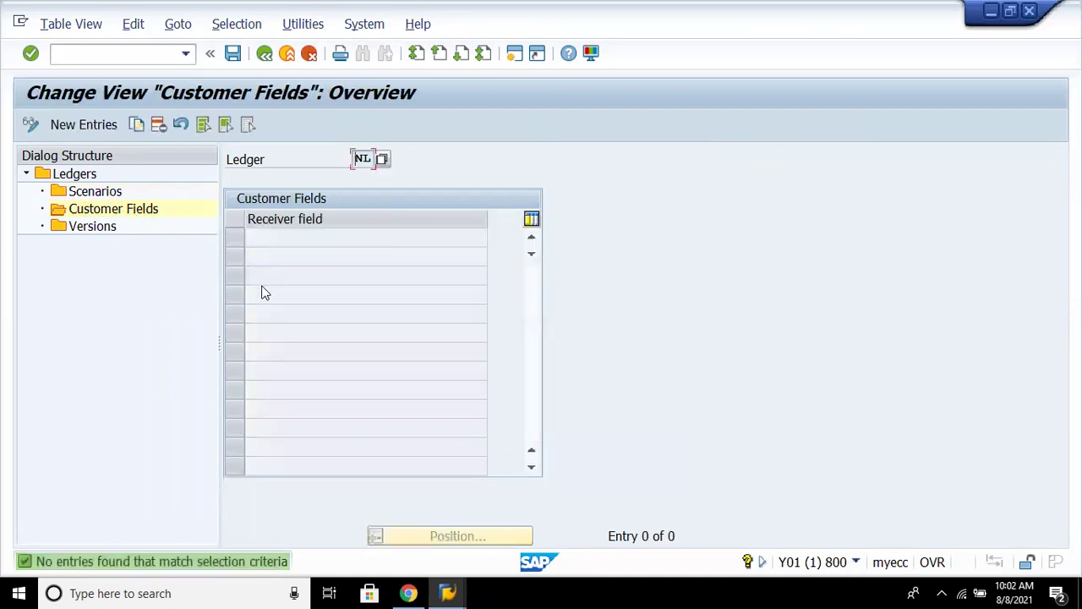
{"action": "left_click", "coordinate": [83, 124]}
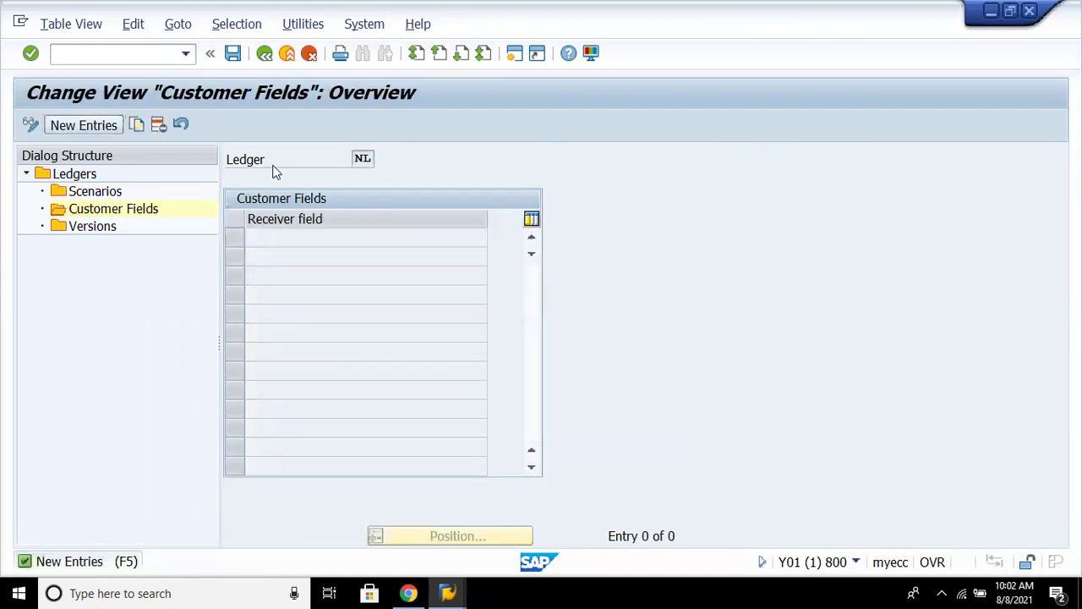
{"action": "left_click", "coordinate": [496, 238]}
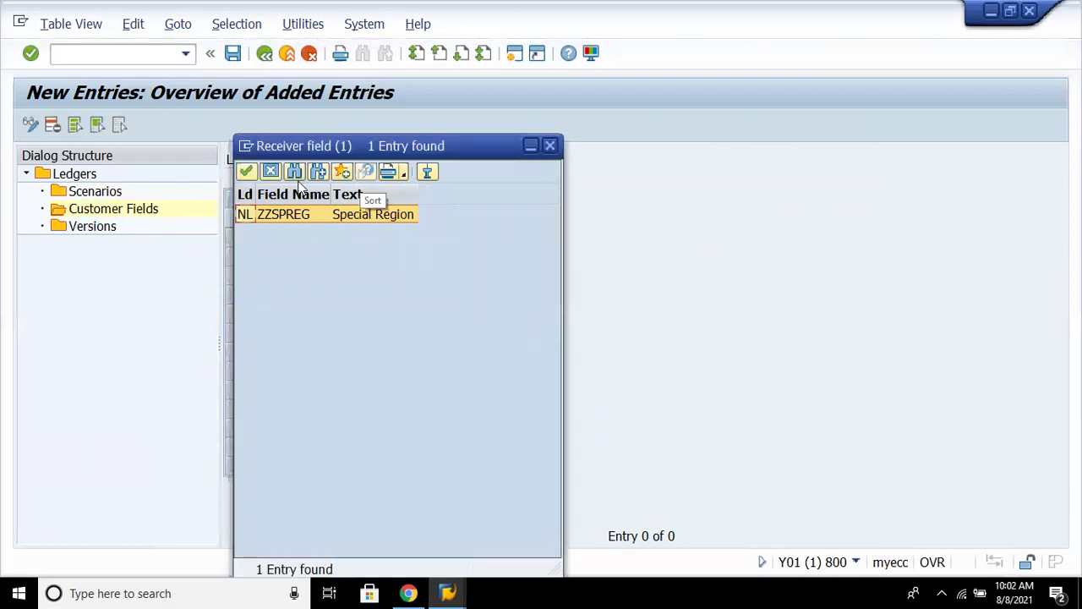
{"action": "left_click", "coordinate": [270, 172]}
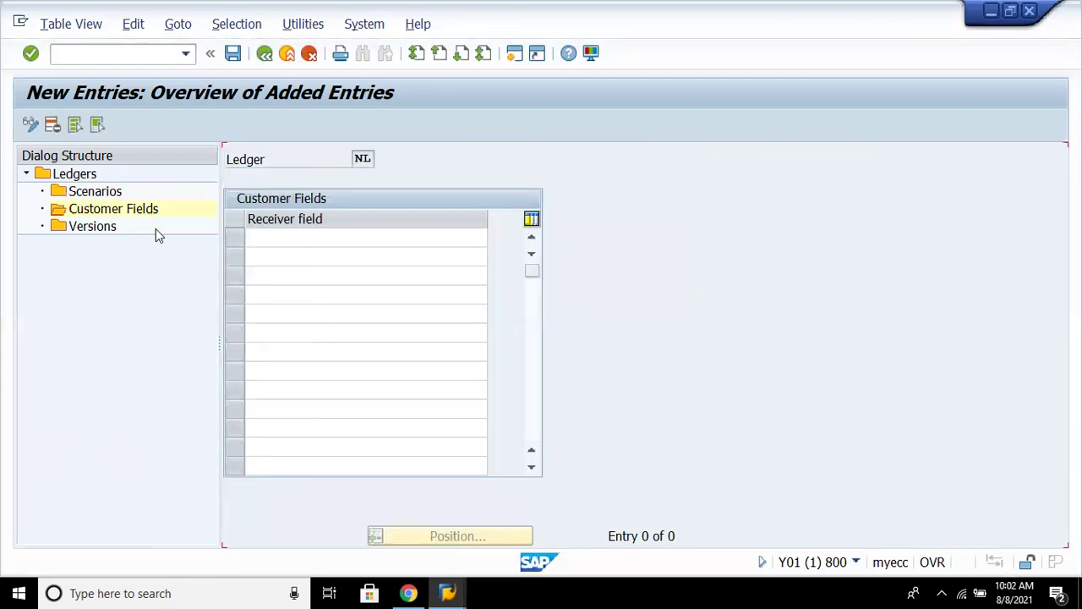
Create a new version entry 001 for ledger NL, consulting the help text on the version field.
{"action": "left_click", "coordinate": [93, 226]}
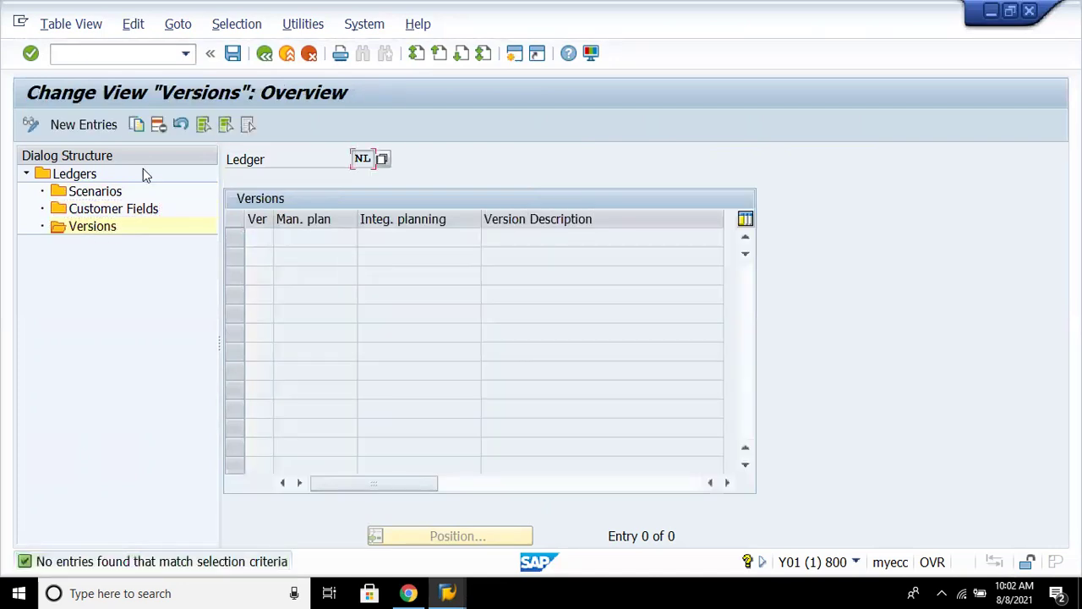
{"action": "left_click", "coordinate": [107, 132]}
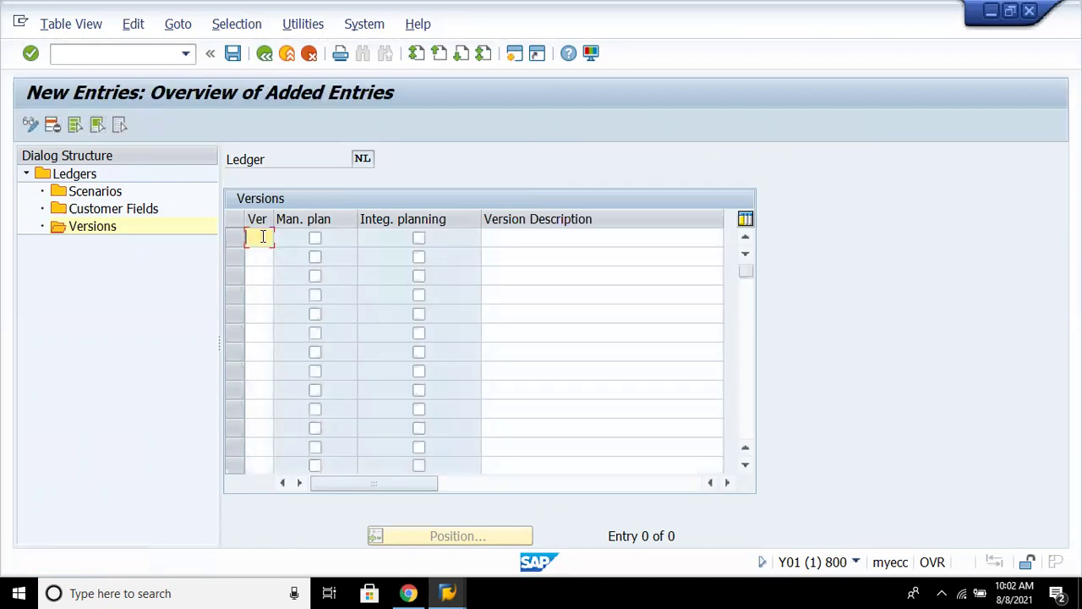
{"action": "key", "text": "F4"}
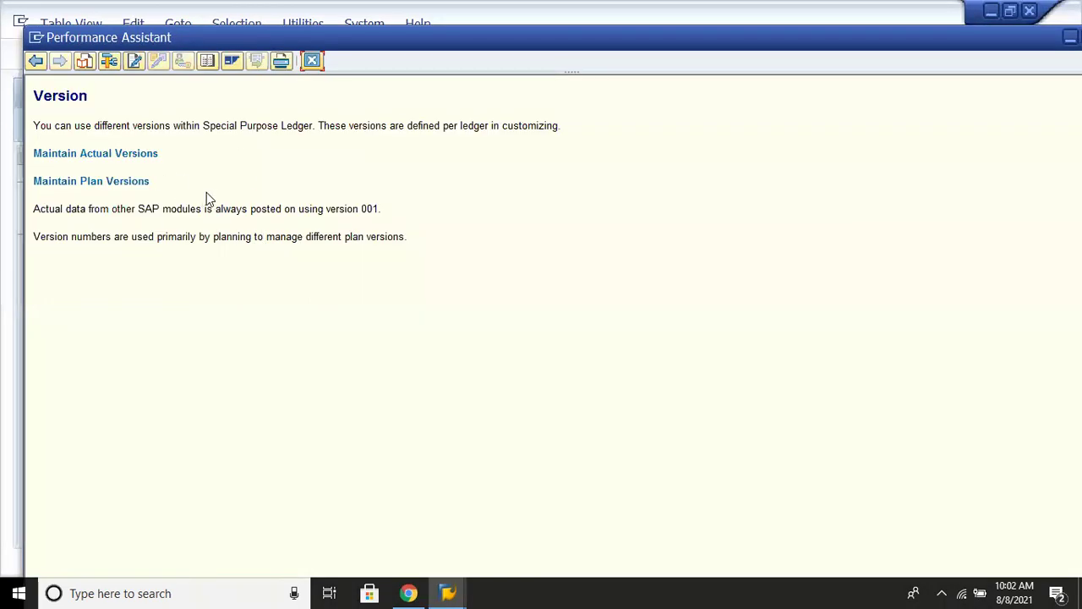
{"action": "left_click", "coordinate": [309, 59]}
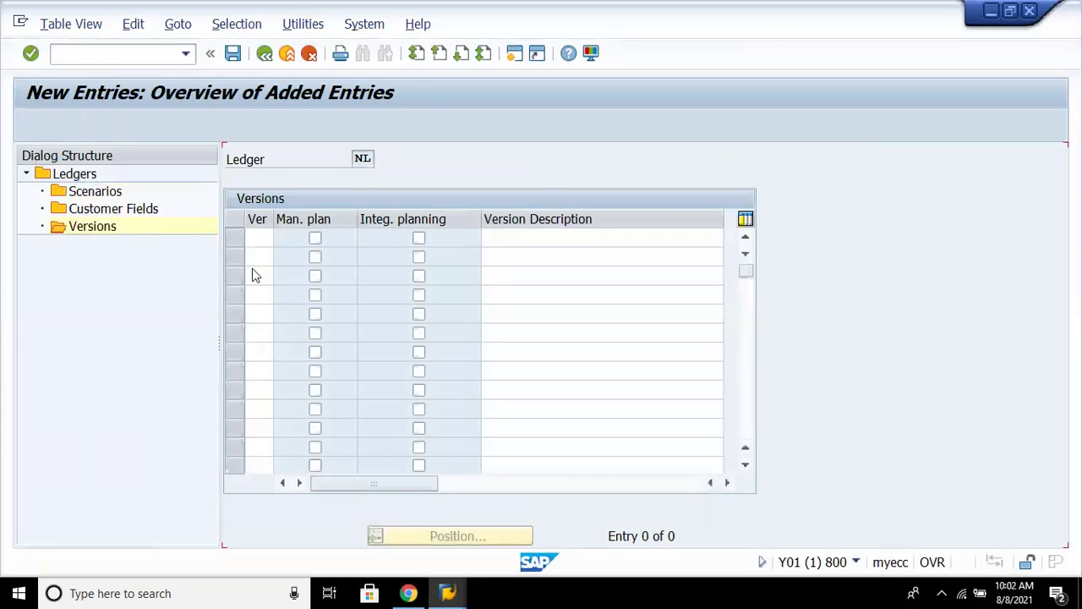
{"action": "left_click", "coordinate": [263, 239]}
{"action": "type", "text": "001"}
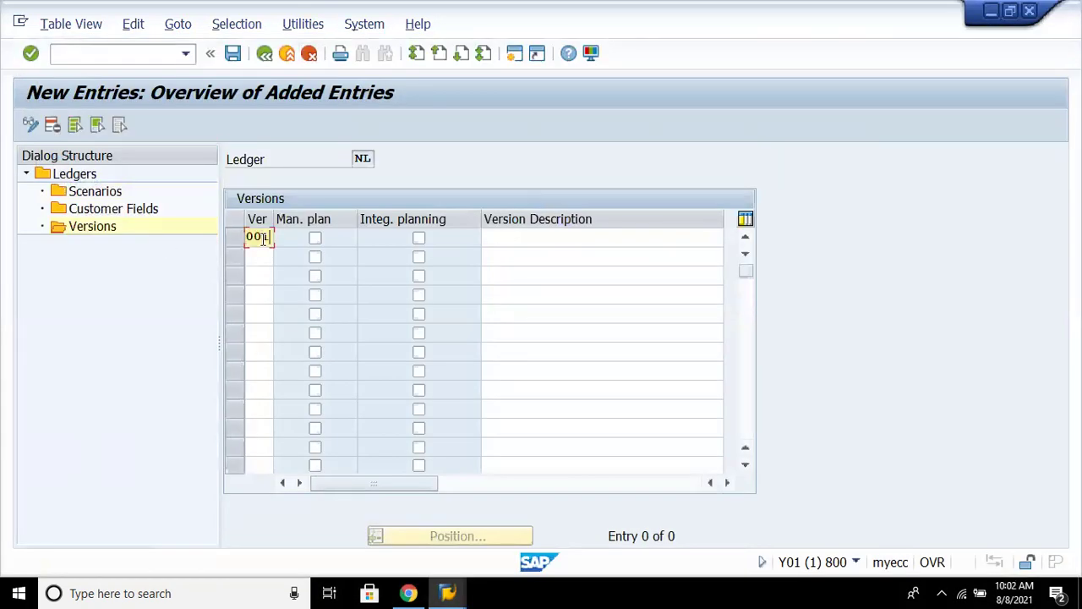
{"action": "key", "text": "Return"}
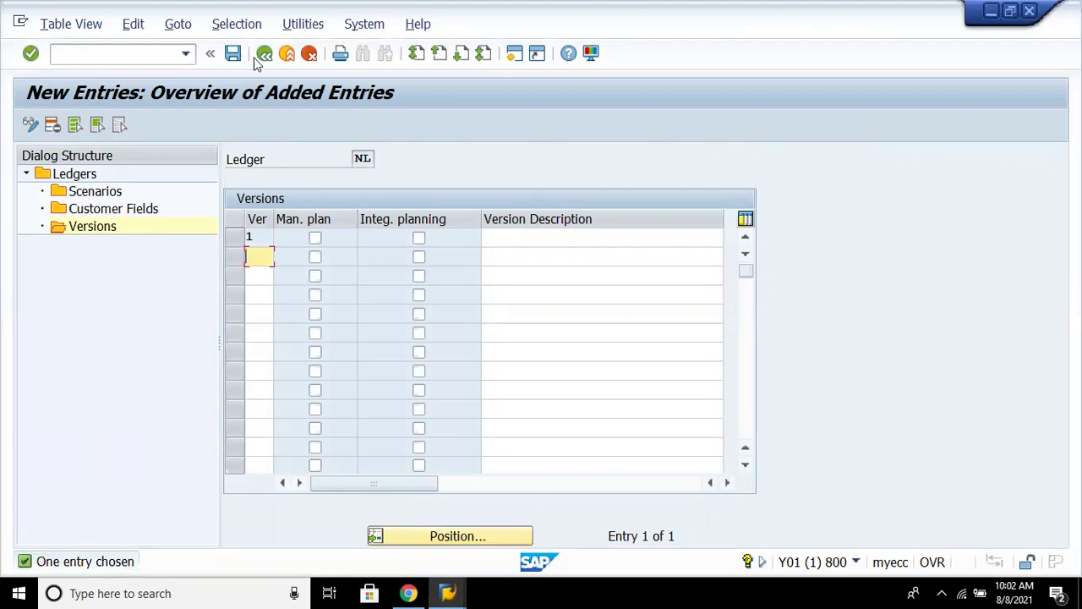
Save the ledger NL assignments under the proposed customizing request and return to the ledger overview.
{"action": "key", "text": "ctrl+s"}
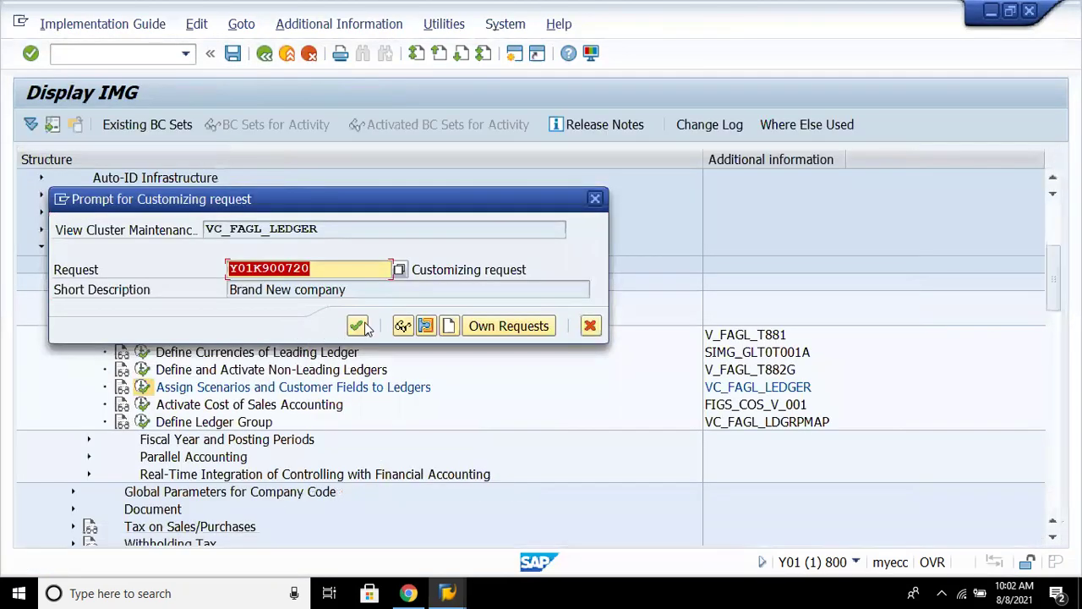
{"action": "left_click", "coordinate": [357, 326]}
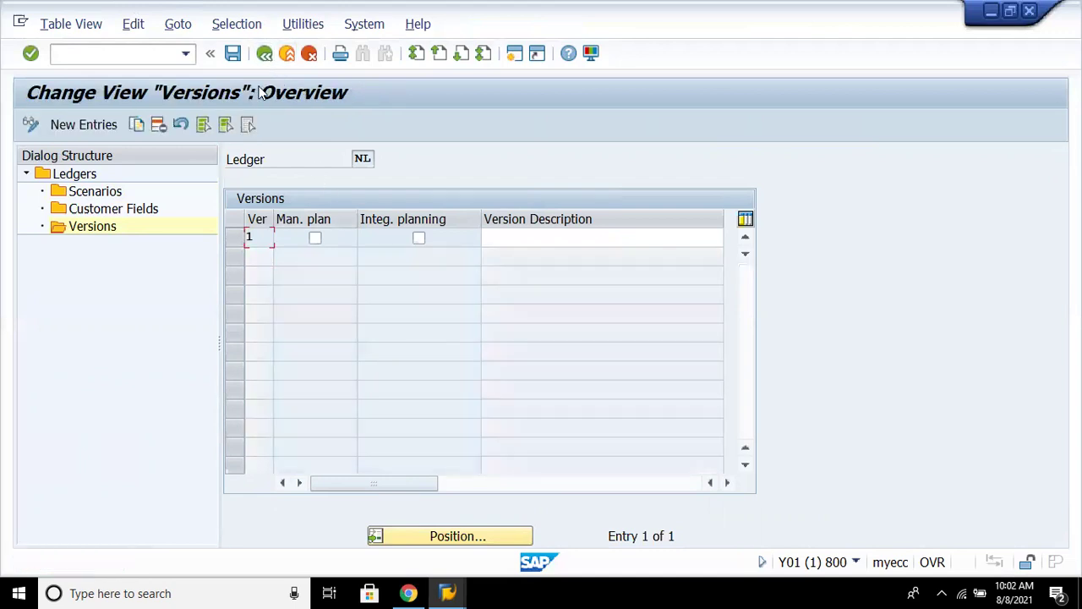
{"action": "left_click", "coordinate": [264, 54]}
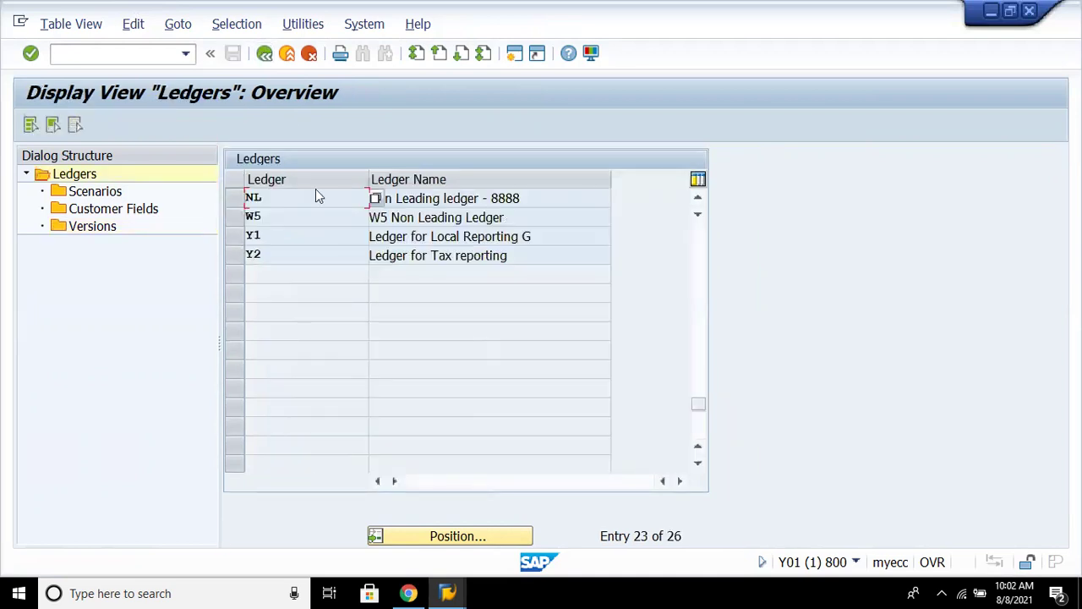
Show the scenarios assigned to ledger Y1 and return to the implementation guide.
{"action": "left_click", "coordinate": [236, 237]}
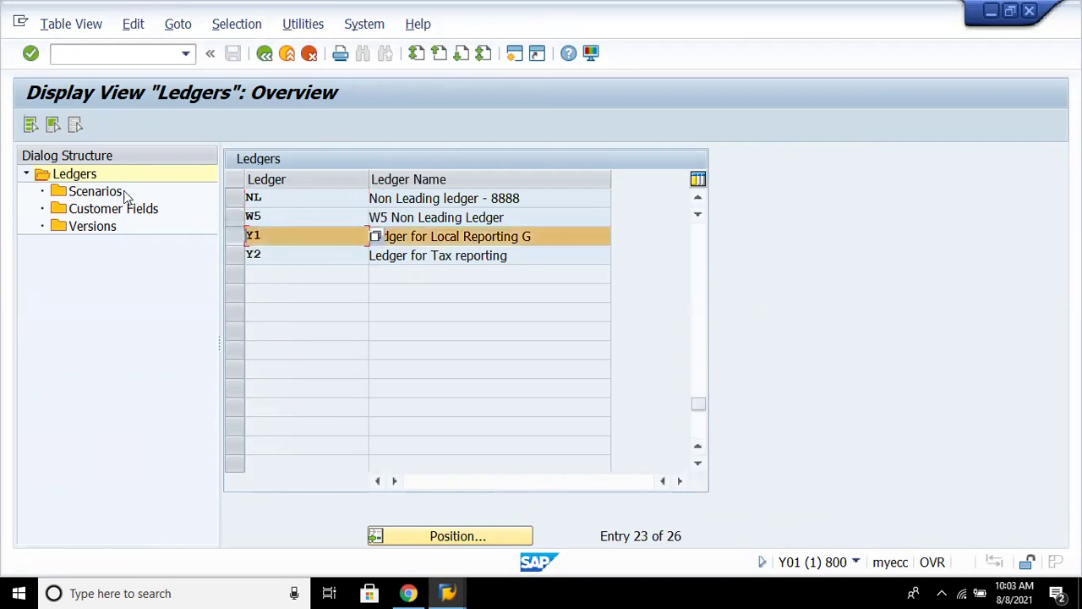
{"action": "double_click", "coordinate": [121, 194]}
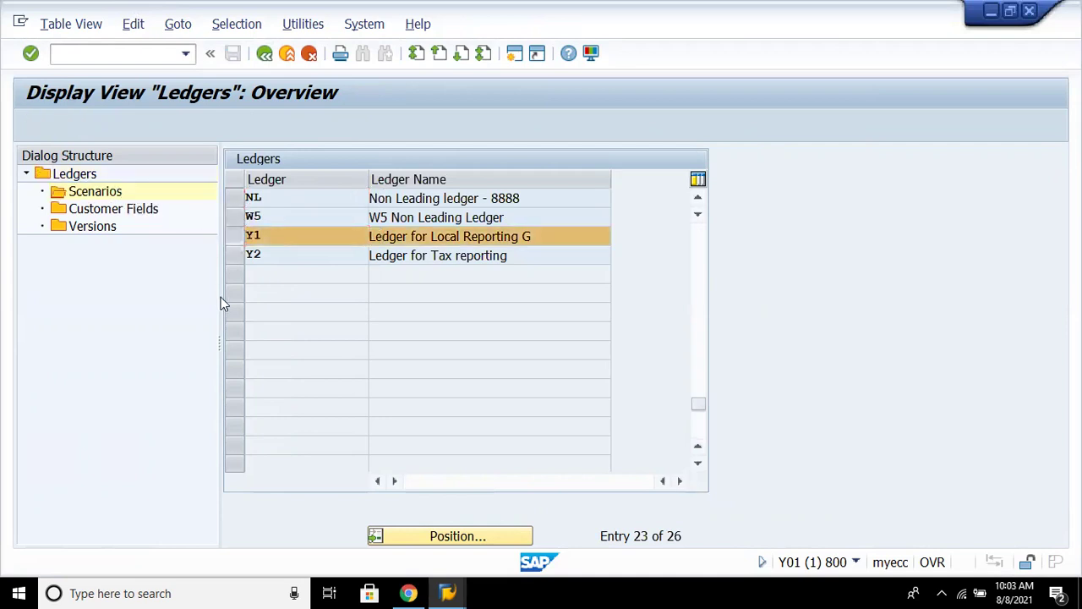
{"action": "left_click", "coordinate": [265, 53]}
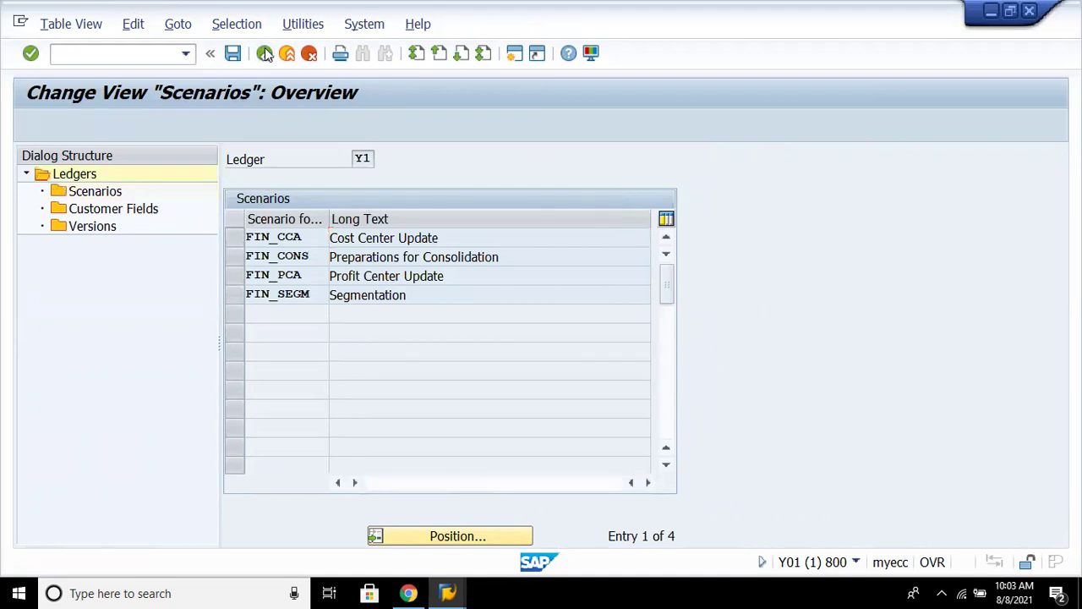
{"action": "left_click", "coordinate": [265, 53]}
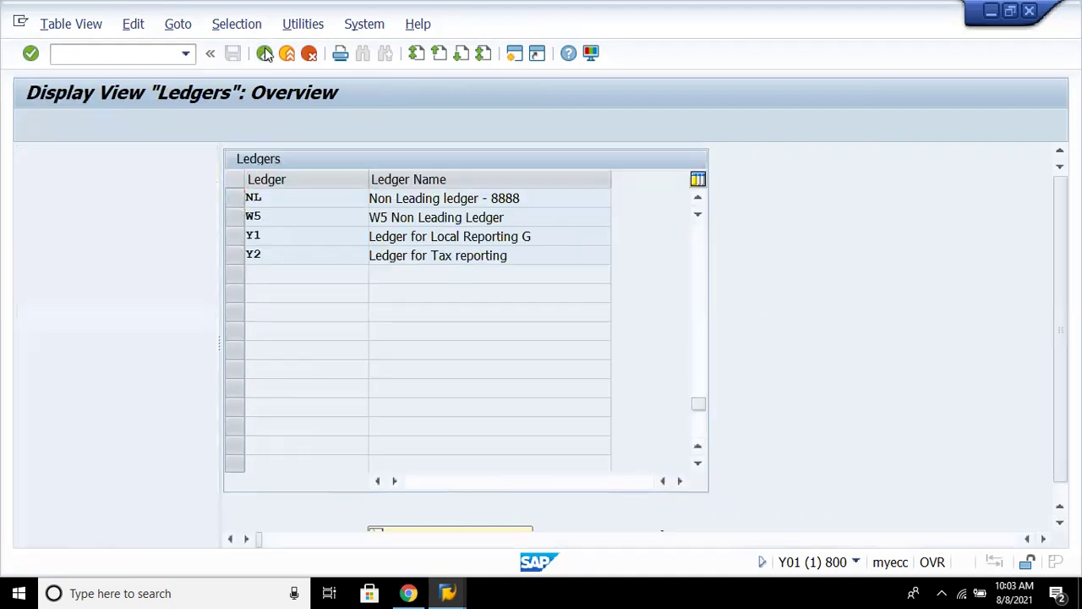
Read the documentation of Activate Cost of Sales Accounting and its linked definition of cost of sales accounting.
{"action": "left_click", "coordinate": [329, 405]}
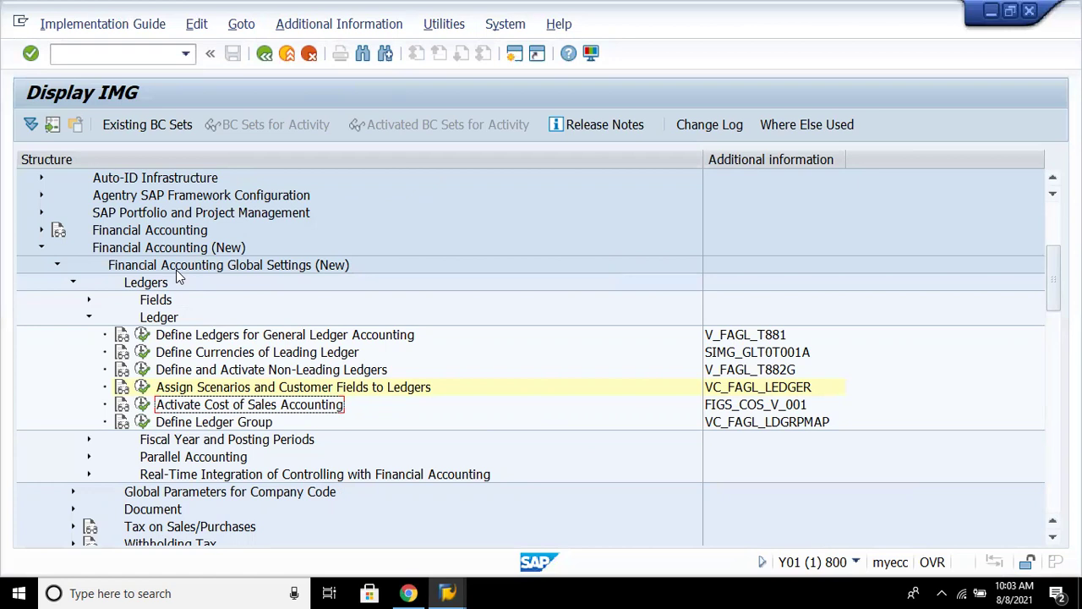
{"action": "left_click", "coordinate": [123, 404]}
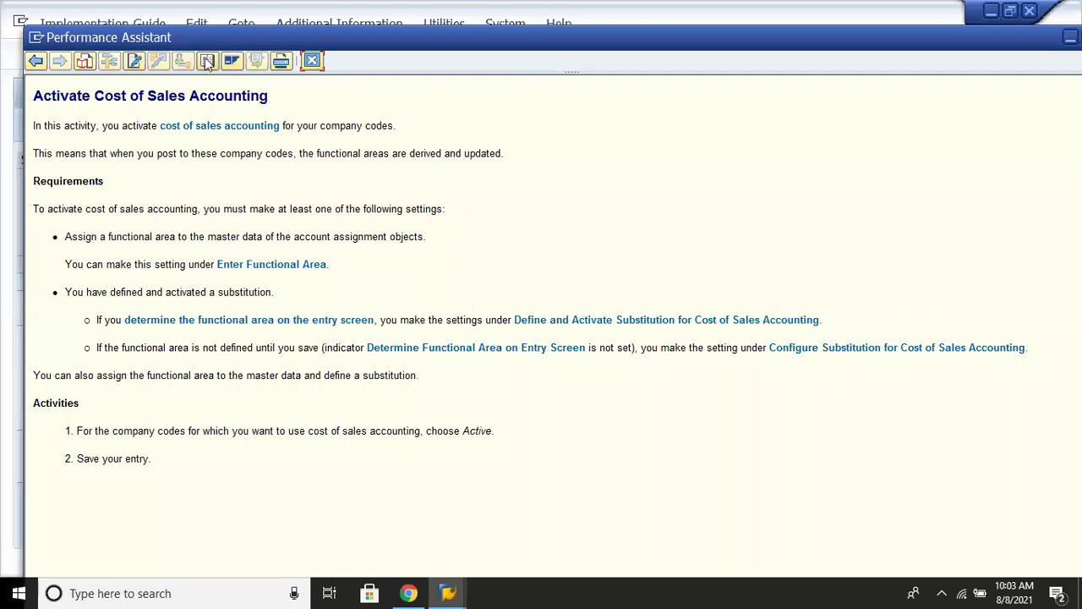
{"action": "left_click", "coordinate": [203, 127]}
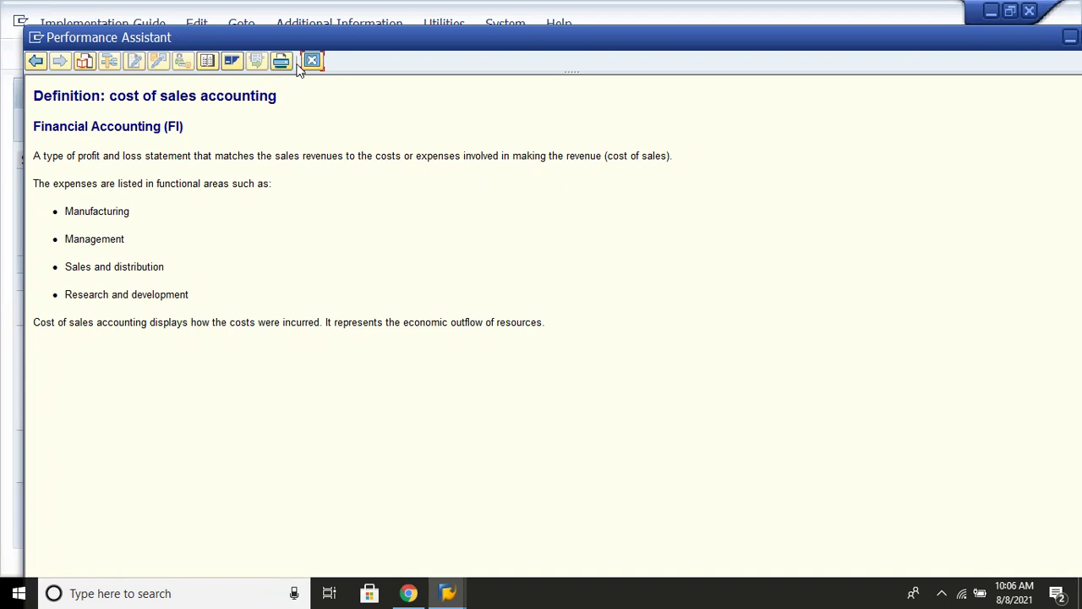
{"action": "left_click", "coordinate": [35, 62]}
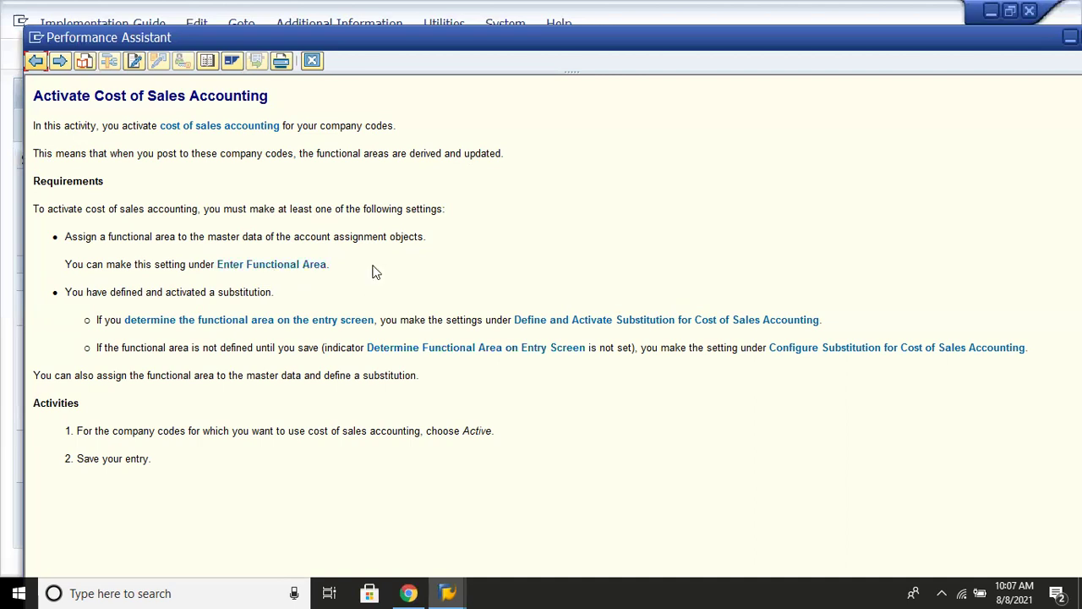
Close the documentation, decline displaying the locked data, and start transaction SM12 in a new session.
{"action": "left_click", "coordinate": [312, 60]}
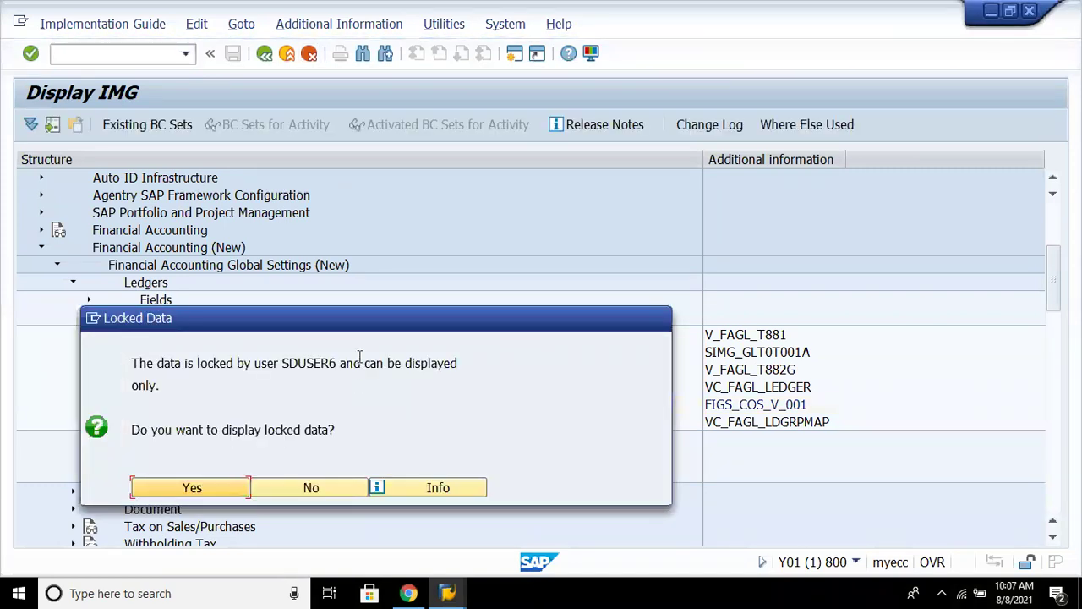
{"action": "left_click", "coordinate": [321, 497]}
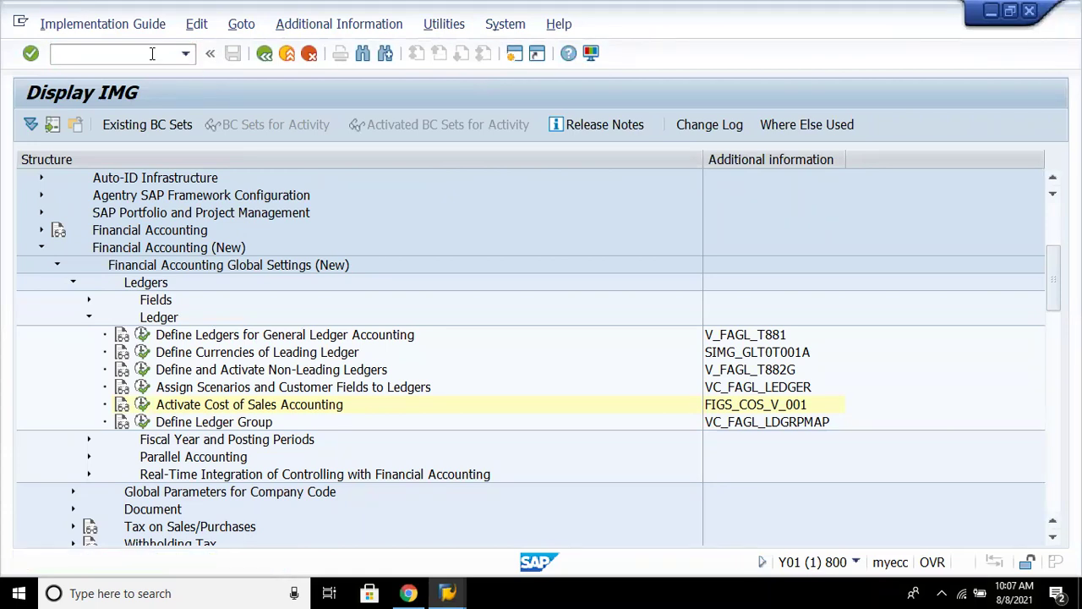
{"action": "key", "text": "ctrl+n"}
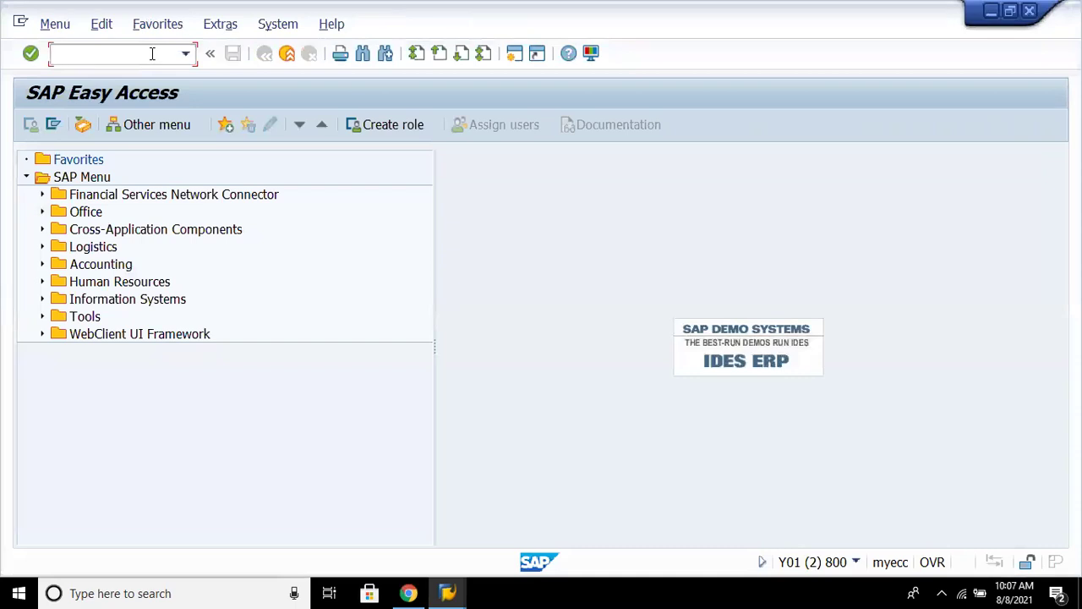
{"action": "type", "text": "fs"}
{"action": "key", "text": "BackSpace"}
{"action": "key", "text": "BackSpace"}
{"action": "type", "text": "sm12"}
{"action": "key", "text": "Return"}
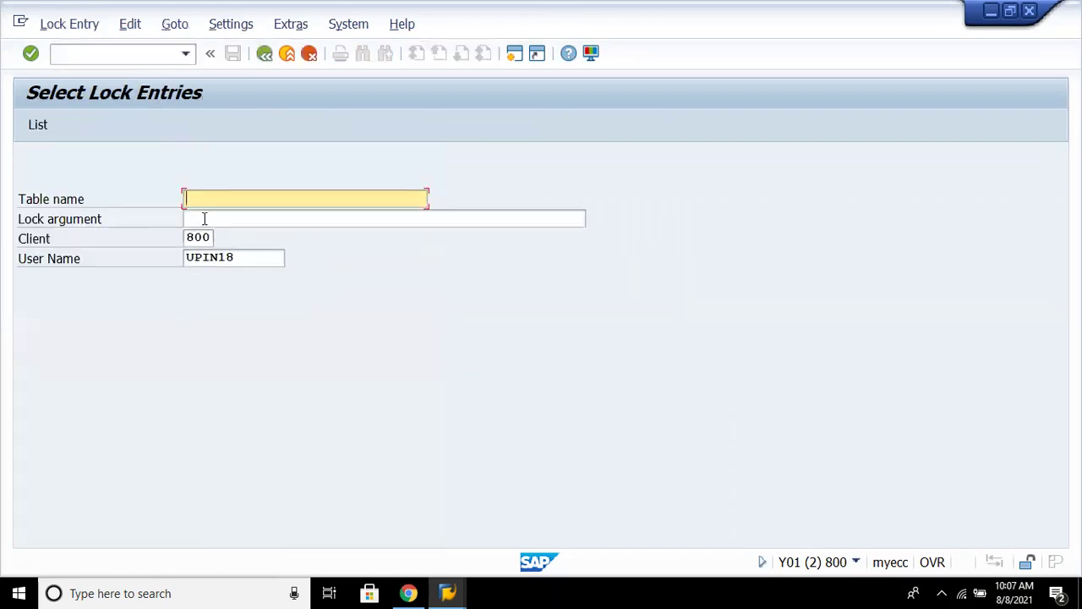
List the lock entries held by user SDUSER6 in client 800.
{"action": "left_click", "coordinate": [241, 256]}
{"action": "key", "text": "BackSpace"}
{"action": "key", "text": "BackSpace"}
{"action": "key", "text": "BackSpace"}
{"action": "key", "text": "BackSpace"}
{"action": "key", "text": "BackSpace"}
{"action": "key", "text": "BackSpace"}
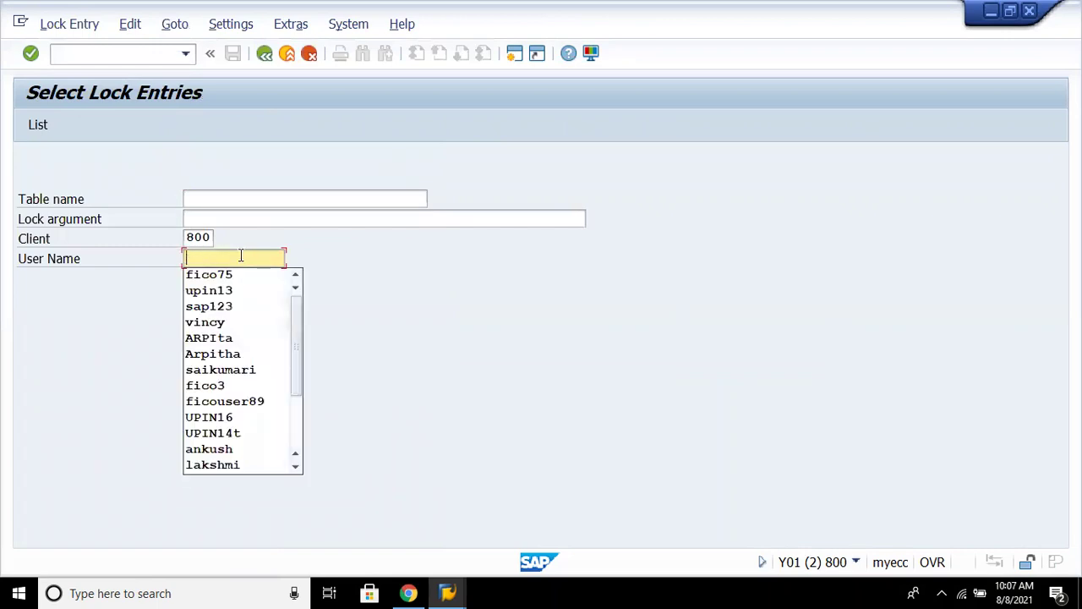
{"action": "type", "text": "sduser"}
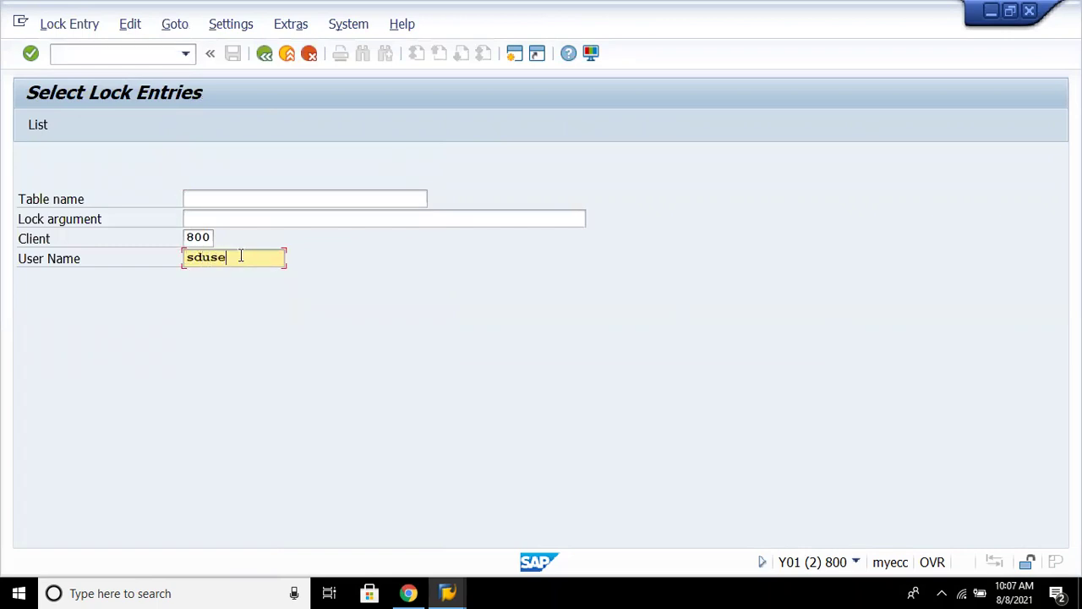
{"action": "type", "text": "6"}
{"action": "left_click", "coordinate": [38, 124]}
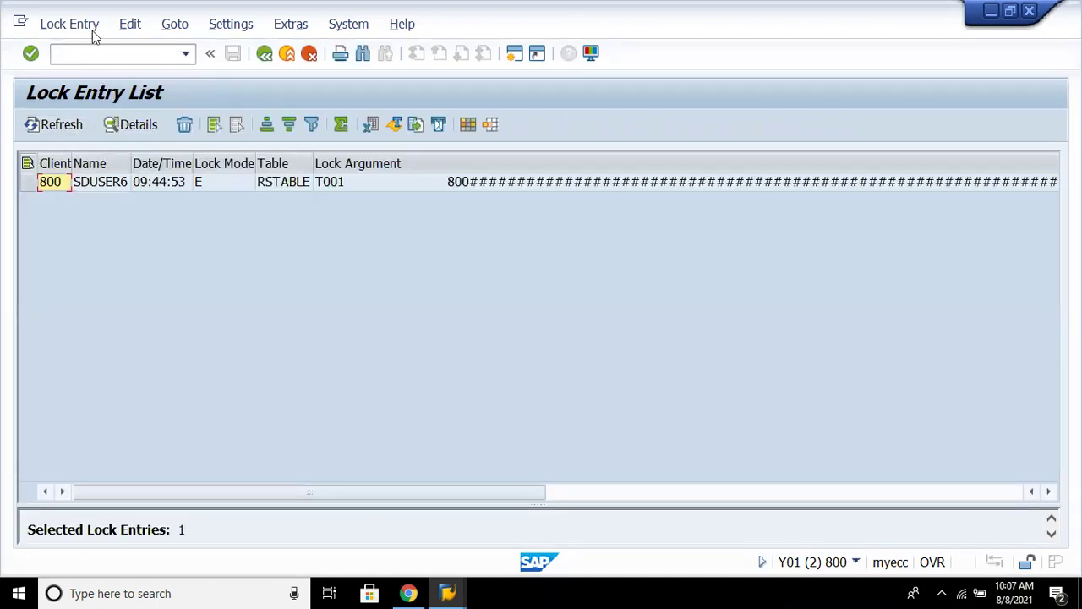
Delete all of the listed lock entries and leave the lock entry transaction.
{"action": "left_click", "coordinate": [90, 29]}
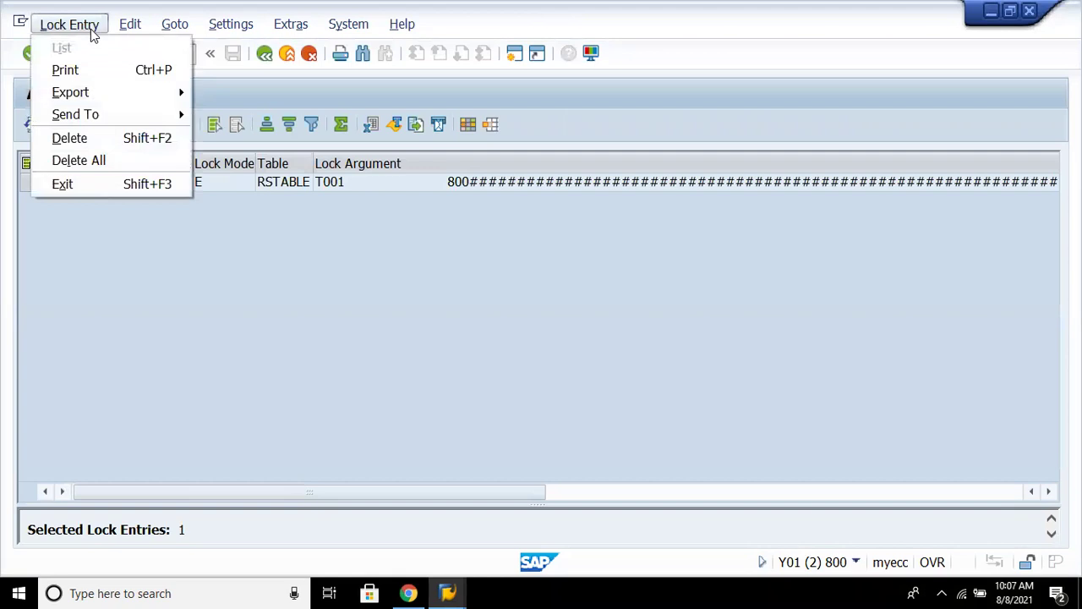
{"action": "left_click", "coordinate": [90, 161]}
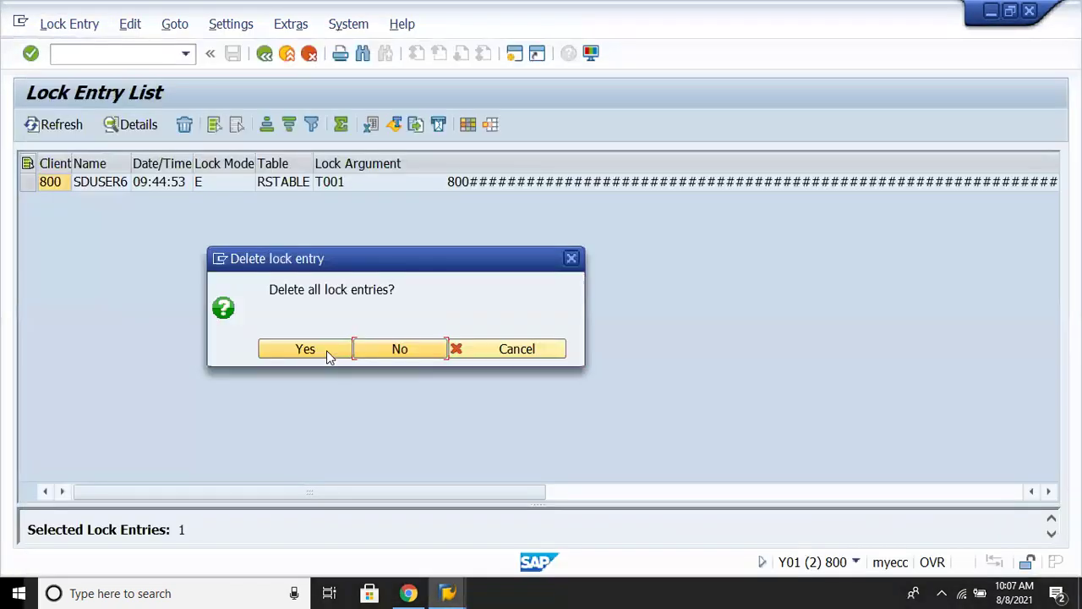
{"action": "left_click", "coordinate": [327, 350]}
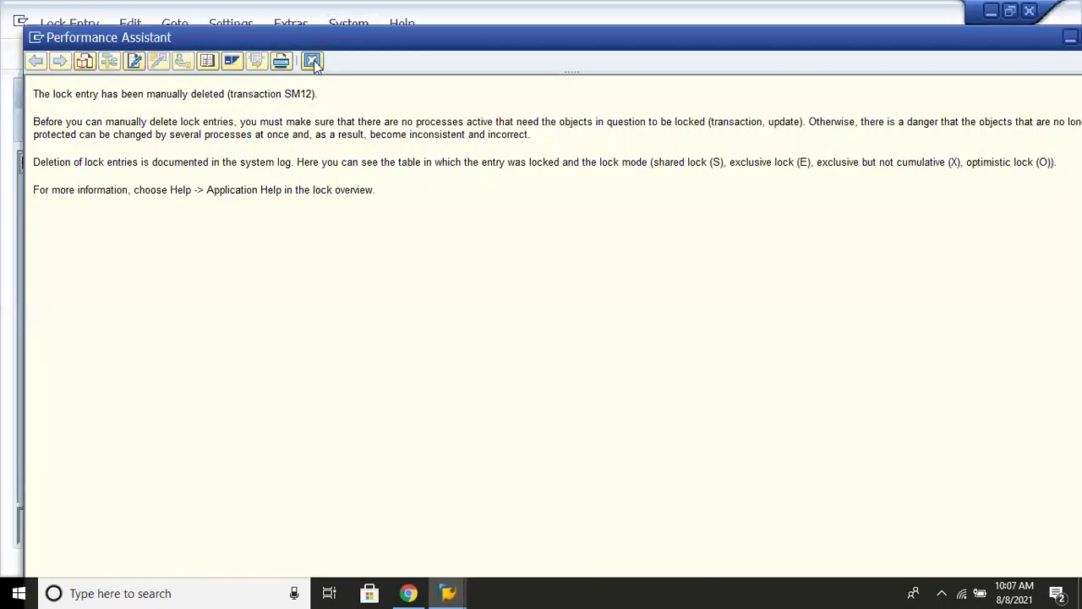
{"action": "left_click", "coordinate": [312, 60]}
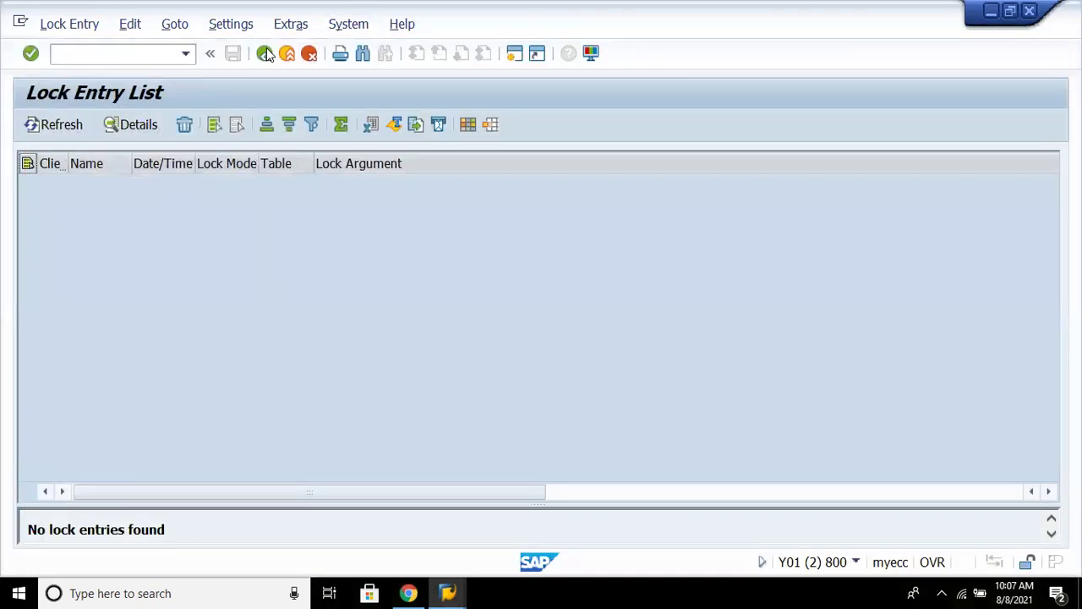
{"action": "left_click", "coordinate": [266, 52]}
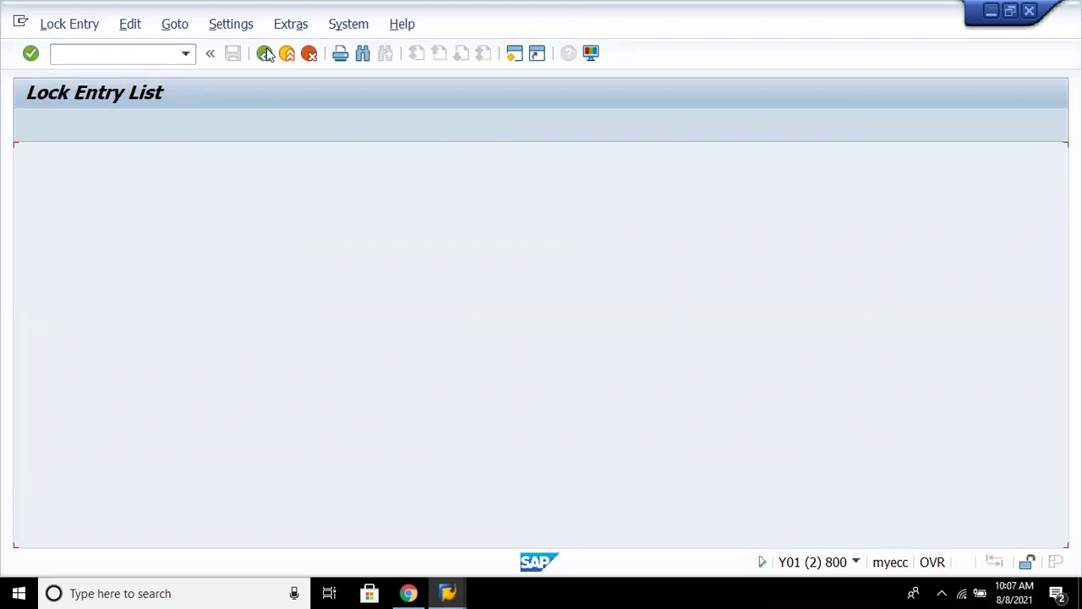
{"action": "left_click", "coordinate": [265, 53]}
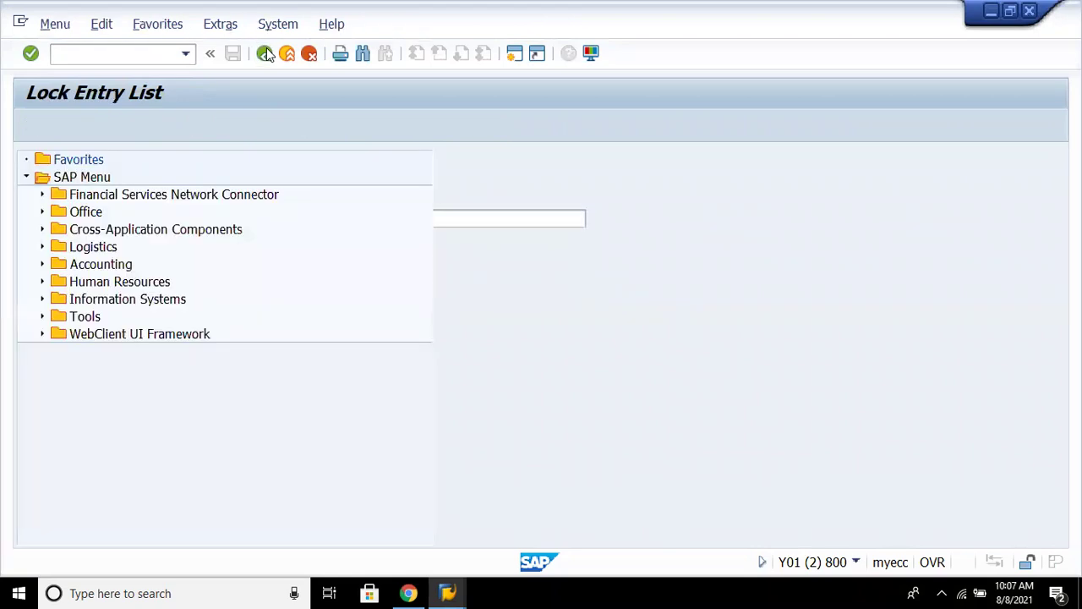
Return to the implementation guide session, open Activate Cost of Sales Accounting and locate company code 8880.
{"action": "left_click", "coordinate": [447, 592]}
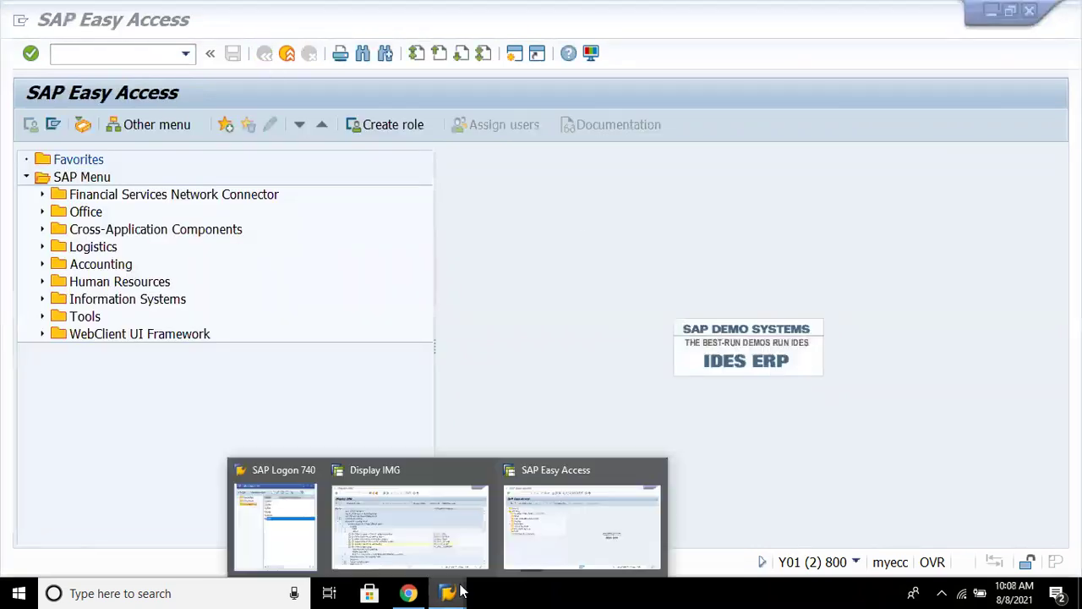
{"action": "left_click", "coordinate": [439, 530]}
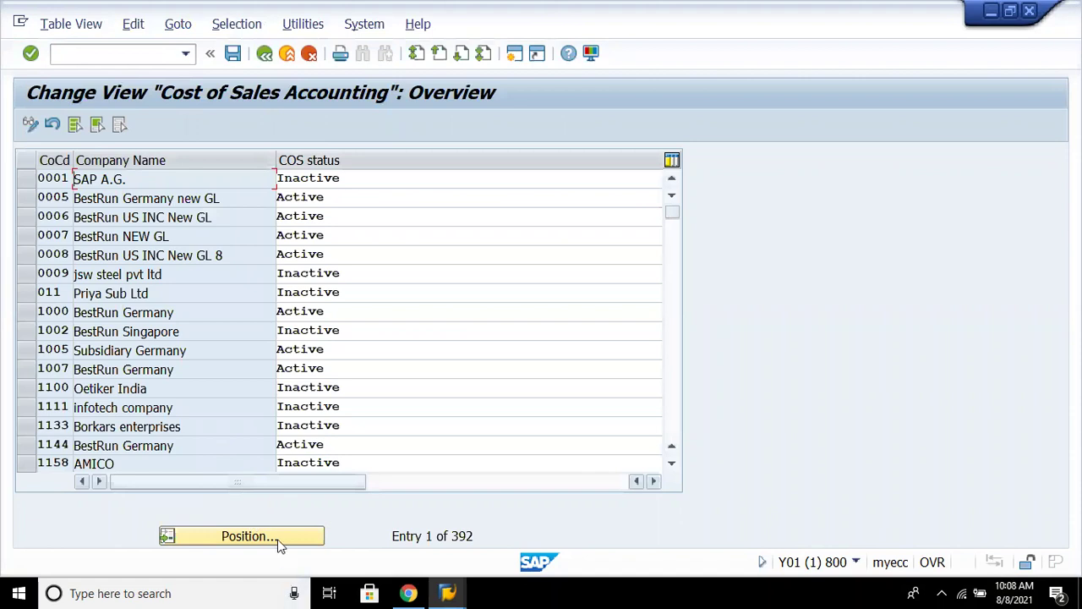
{"action": "left_click", "coordinate": [280, 538]}
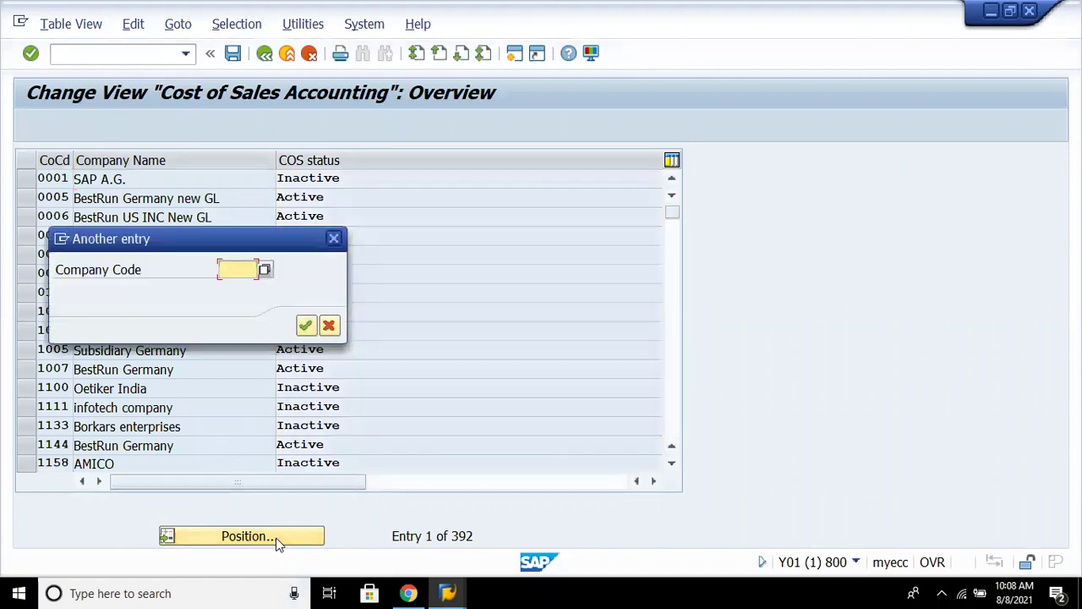
{"action": "type", "text": "8880"}
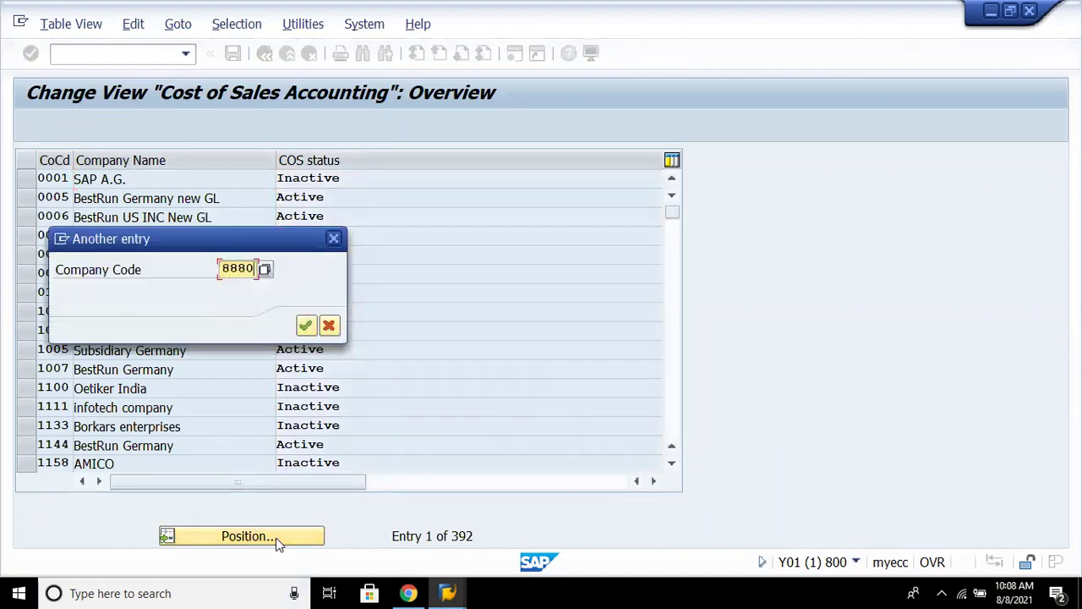
{"action": "key", "text": "Return"}
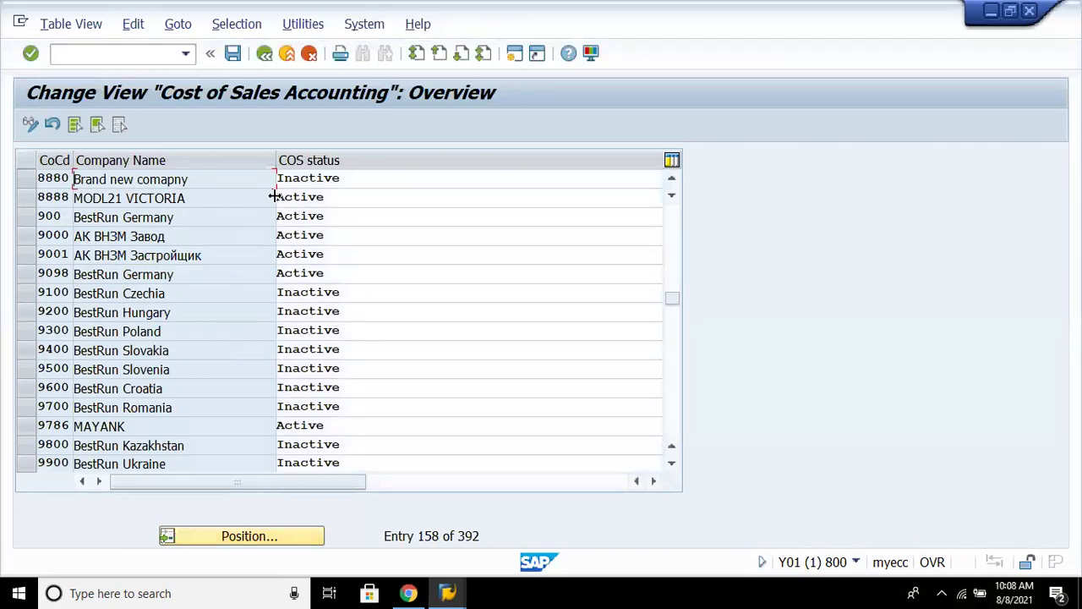
Set the COS status of company code 8880 to Active and save it under the proposed customizing request.
{"action": "left_click", "coordinate": [354, 188]}
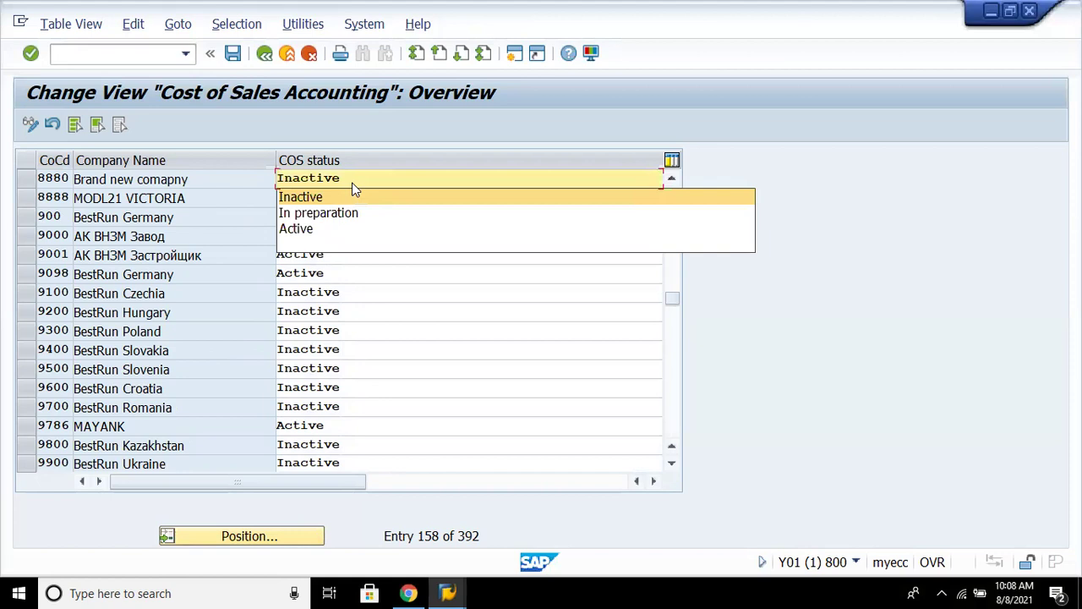
{"action": "left_click", "coordinate": [325, 228]}
{"action": "key", "text": "Return"}
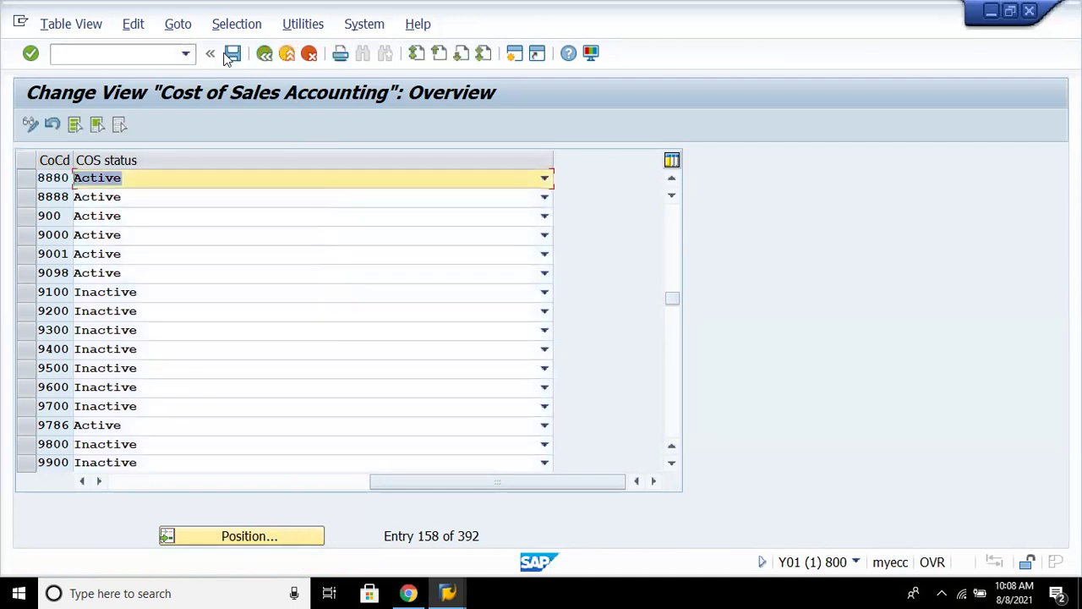
{"action": "key", "text": "ctrl+s"}
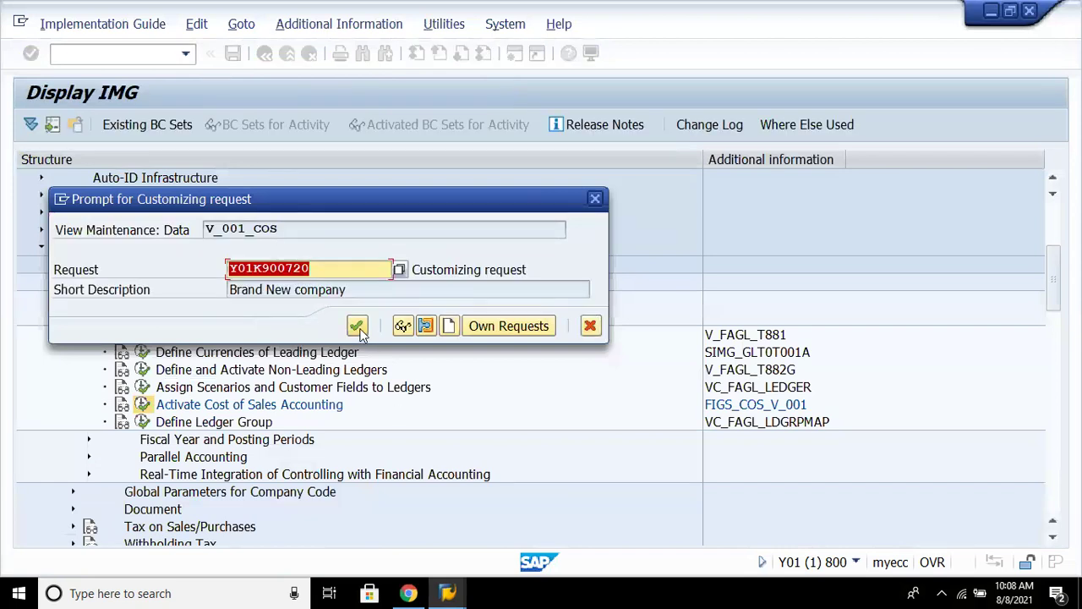
{"action": "left_click", "coordinate": [356, 326]}
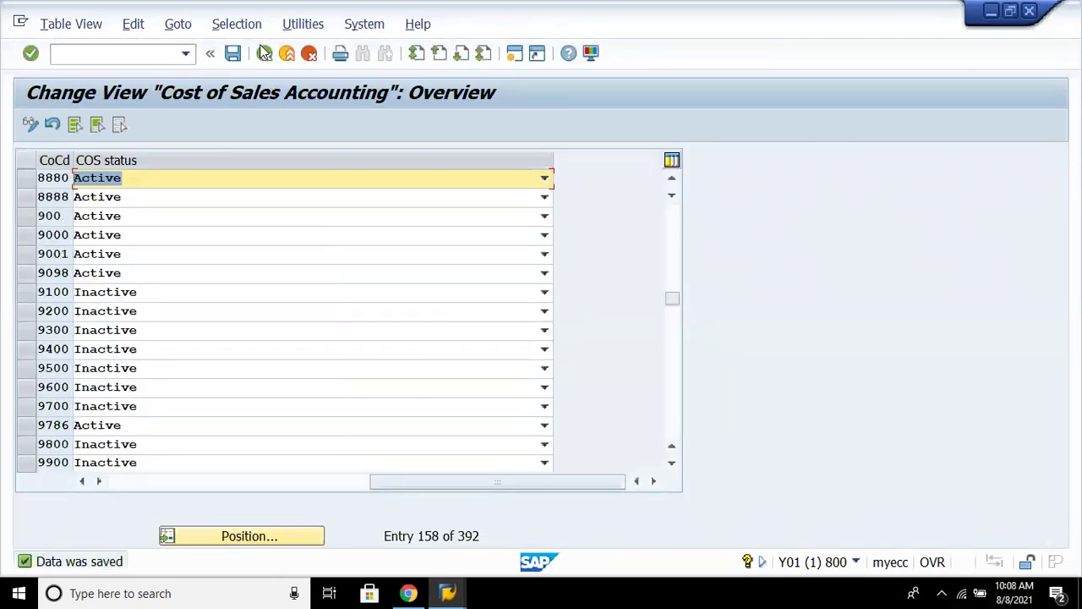
{"action": "left_click", "coordinate": [264, 53]}
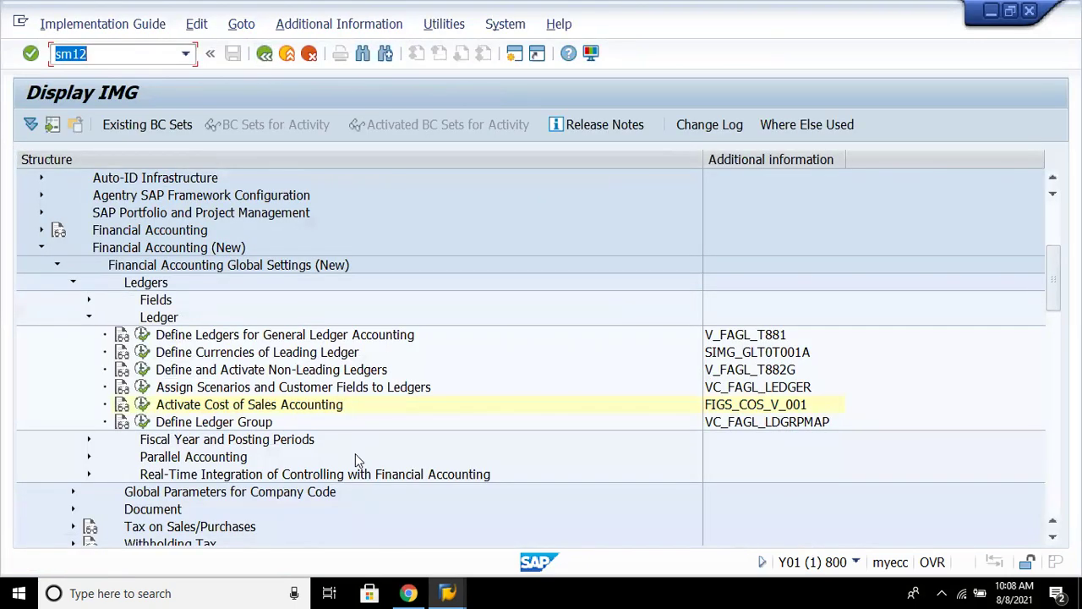
Open the Define Functional Area activity in the Financial Accounting definitions of Enterprise Structure.
{"action": "left_click", "coordinate": [175, 266]}
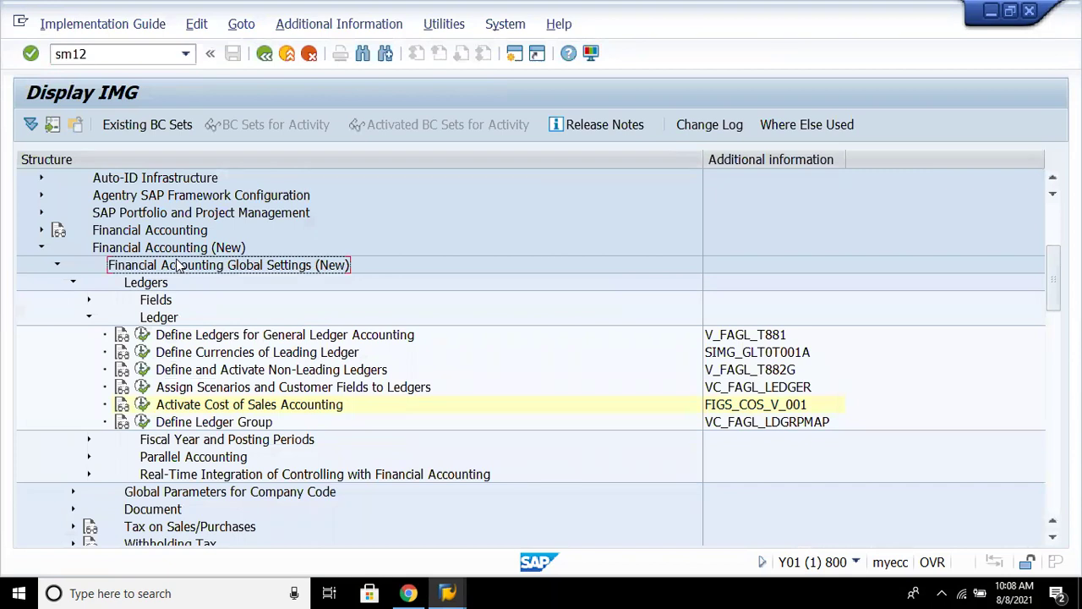
{"action": "scroll", "coordinate": [176, 266], "scroll_direction": "up", "scroll_amount": 2}
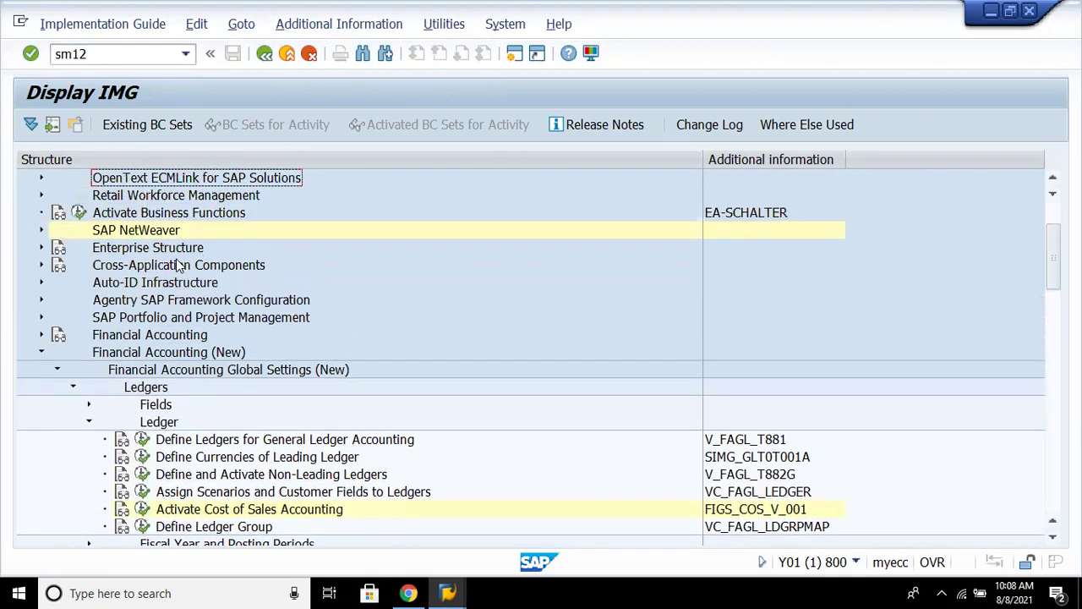
{"action": "scroll", "coordinate": [178, 266], "scroll_direction": "up", "scroll_amount": 1}
{"action": "double_click", "coordinate": [178, 265]}
{"action": "key", "text": "Down"}
{"action": "key", "text": "Down"}
{"action": "key", "text": "Down"}
{"action": "key", "text": "Up"}
{"action": "key", "text": "Right"}
{"action": "key", "text": "Down"}
{"action": "key", "text": "Right"}
{"action": "key", "text": "Down"}
{"action": "key", "text": "Down"}
{"action": "key", "text": "Down"}
{"action": "key", "text": "Down"}
{"action": "key", "text": "Down"}
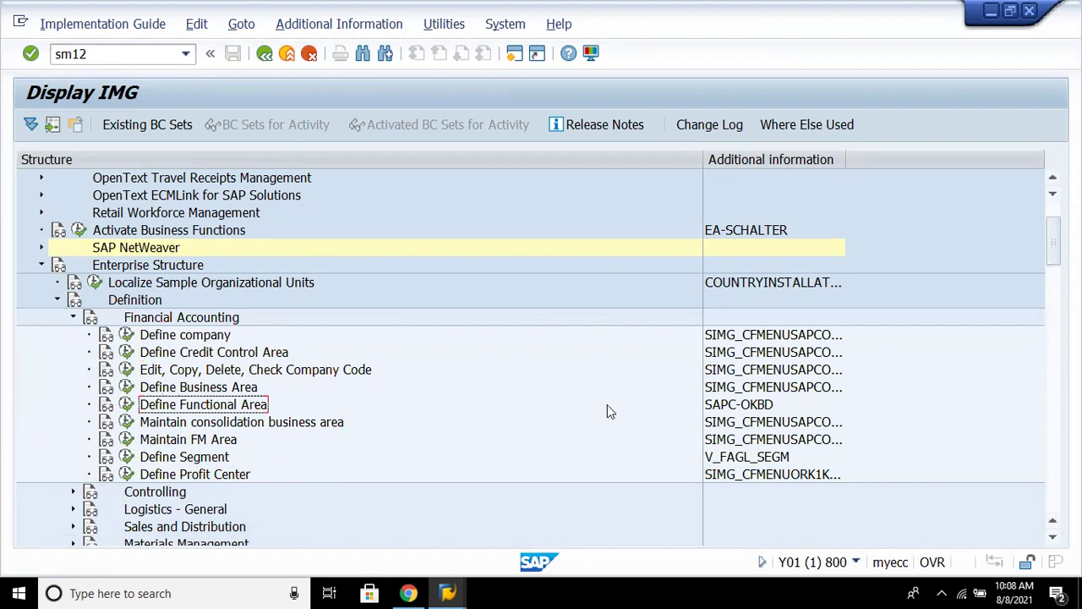
{"action": "left_click", "coordinate": [125, 404]}
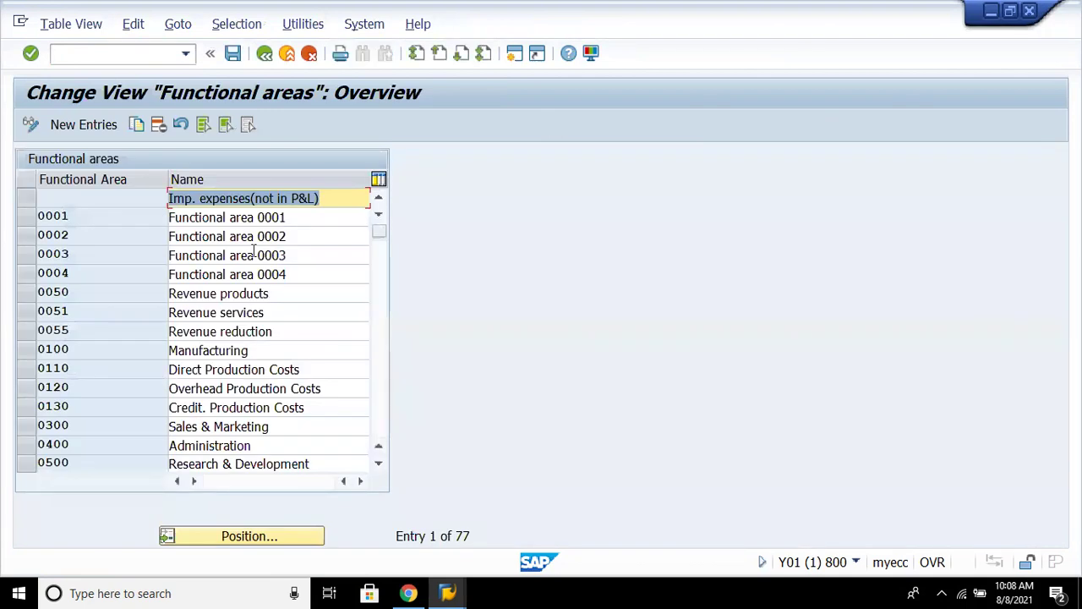
Create a new functional area 8880 with the name "functional area - 8888".
{"action": "left_click", "coordinate": [76, 124]}
{"action": "type", "text": "8880"}
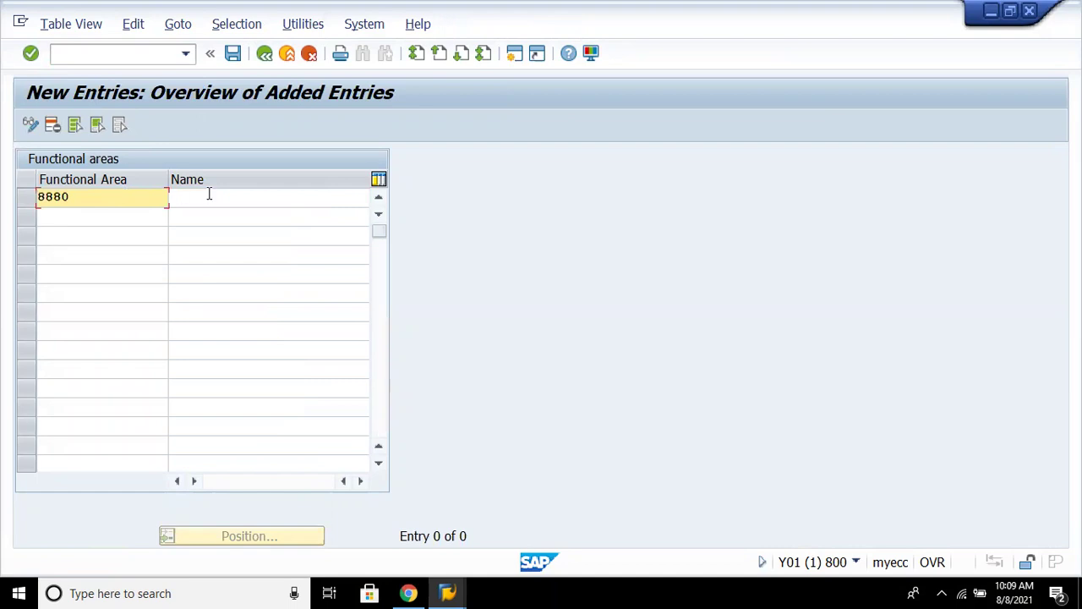
{"action": "left_click", "coordinate": [206, 194]}
{"action": "type", "text": "d"}
{"action": "key", "text": "BackSpace"}
{"action": "type", "text": "functional are"}
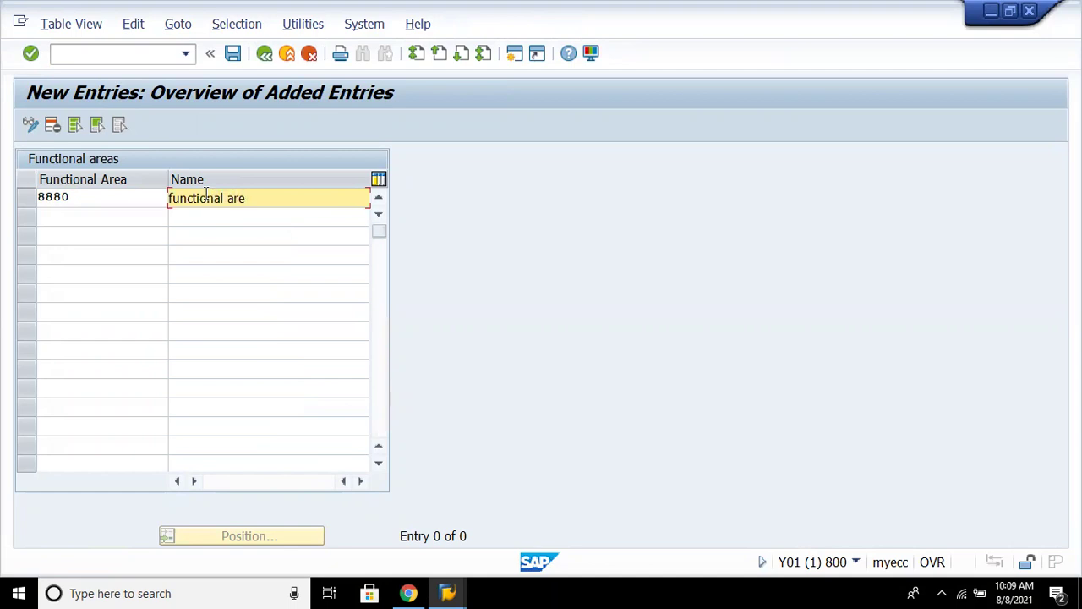
{"action": "type", "text": "a - 8888"}
{"action": "key", "text": "Return"}
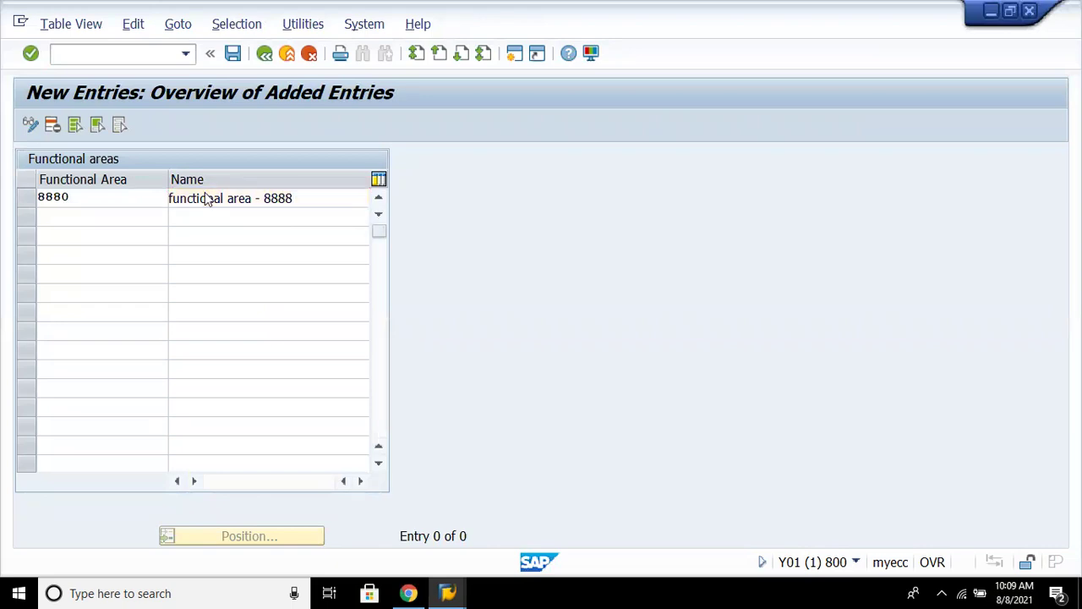
Save the new functional area under the proposed customizing request and return to the implementation guide.
{"action": "left_click", "coordinate": [232, 54]}
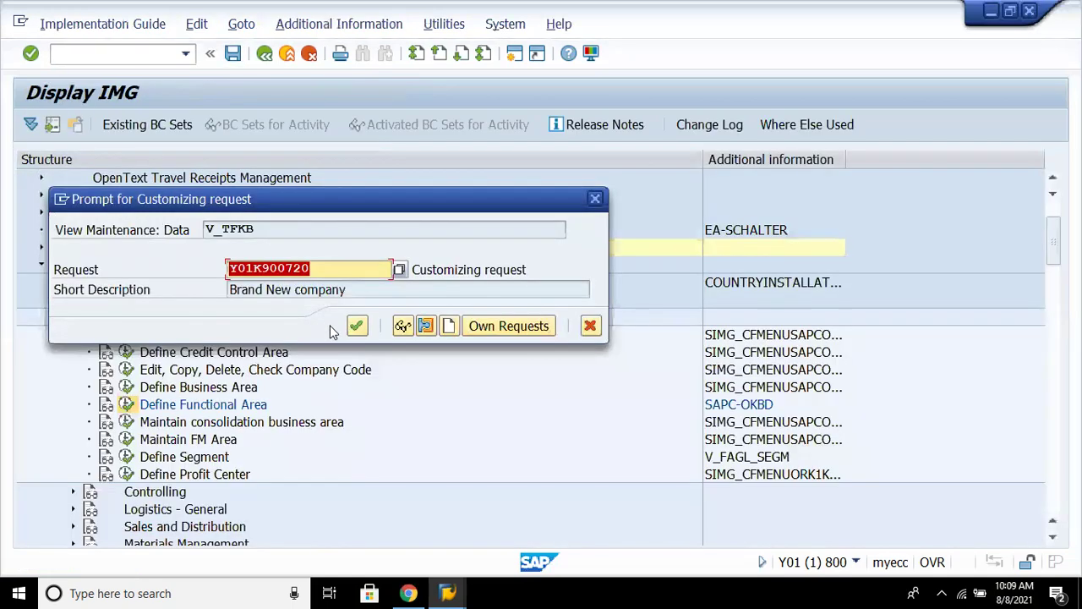
{"action": "left_click", "coordinate": [356, 326]}
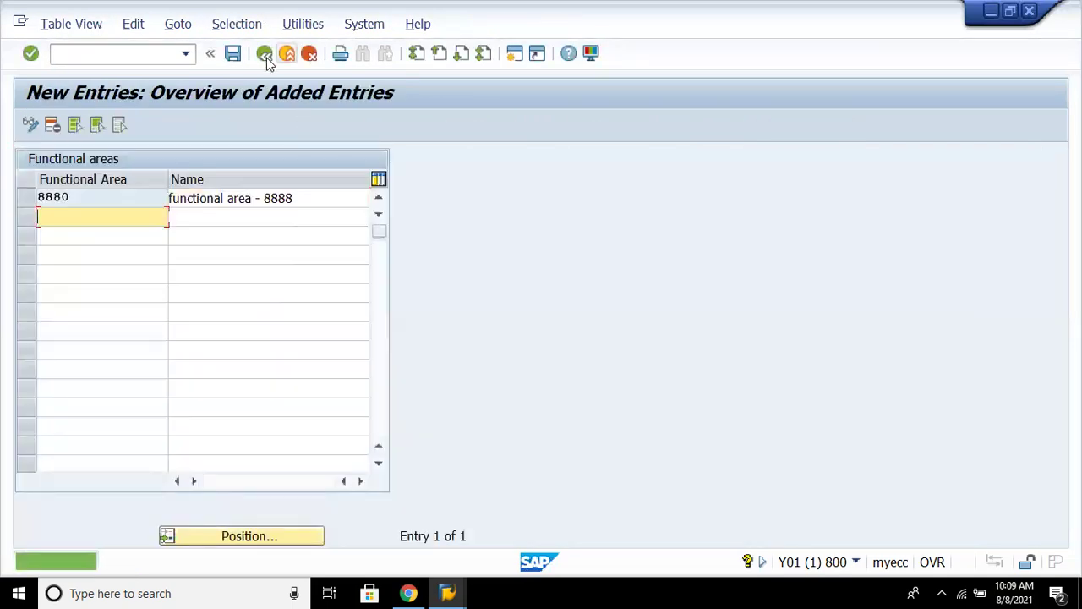
{"action": "left_click", "coordinate": [264, 54]}
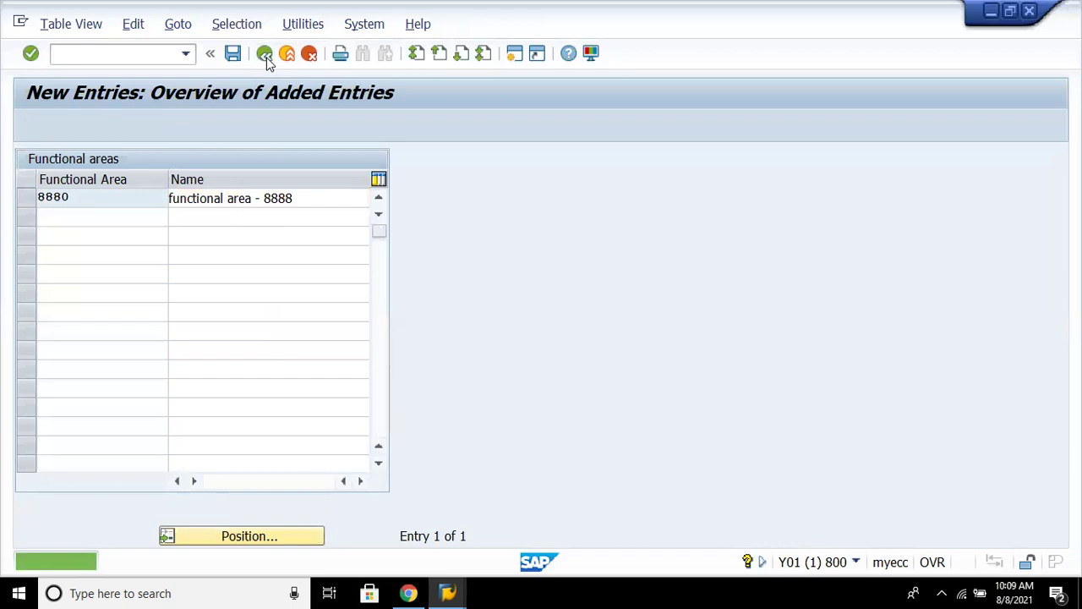
{"action": "left_click", "coordinate": [264, 54]}
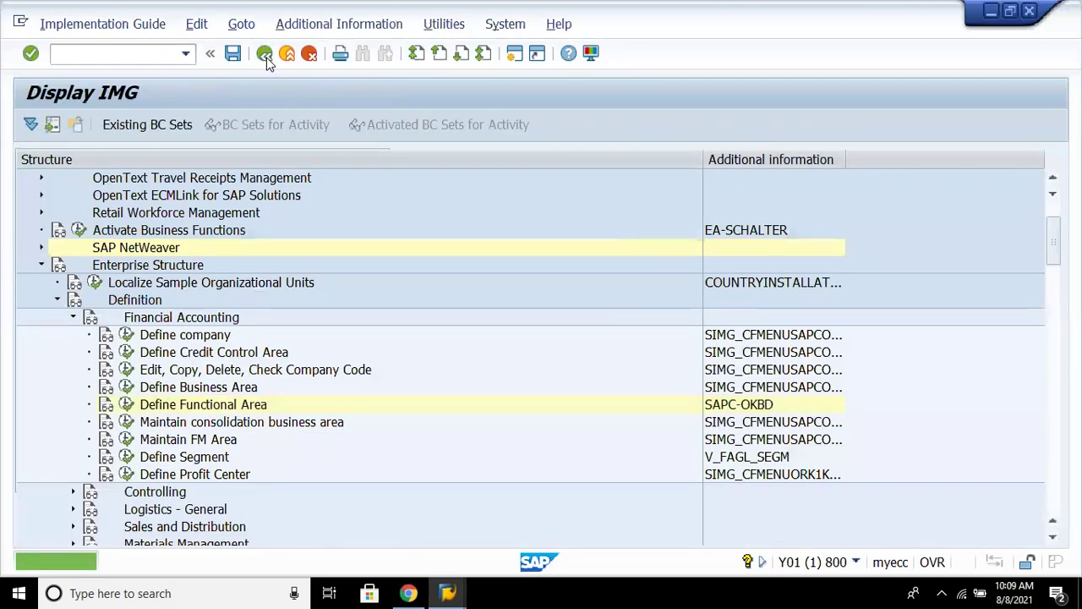
Collapse the Financial Accounting definitions under Enterprise Structure.
{"action": "key", "text": "Up"}
{"action": "key", "text": "Up"}
{"action": "key", "text": "Up"}
{"action": "key", "text": "Up"}
{"action": "key", "text": "Up"}
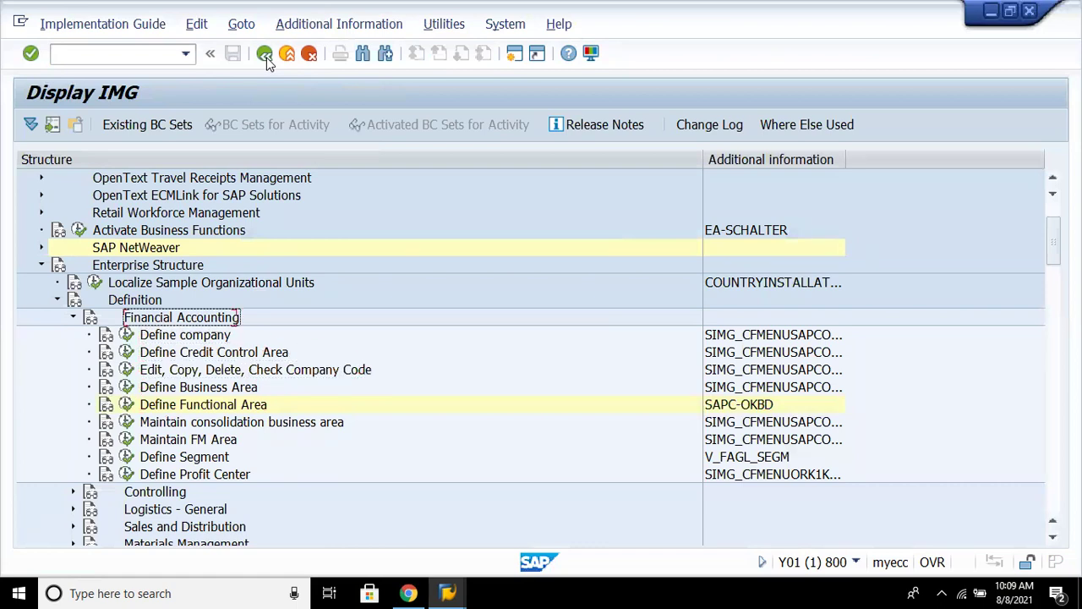
{"action": "key", "text": "Left"}
{"action": "key", "text": "Left"}
Expand the Financial Accounting assignments of Enterprise Structure and look through the available assignment activities.
{"action": "key", "text": "Down"}
{"action": "key", "text": "Down"}
{"action": "key", "text": "Down"}
{"action": "key", "text": "Down"}
{"action": "key", "text": "Down"}
{"action": "key", "text": "Down"}
{"action": "key", "text": "Down"}
{"action": "key", "text": "Down"}
{"action": "key", "text": "Down"}
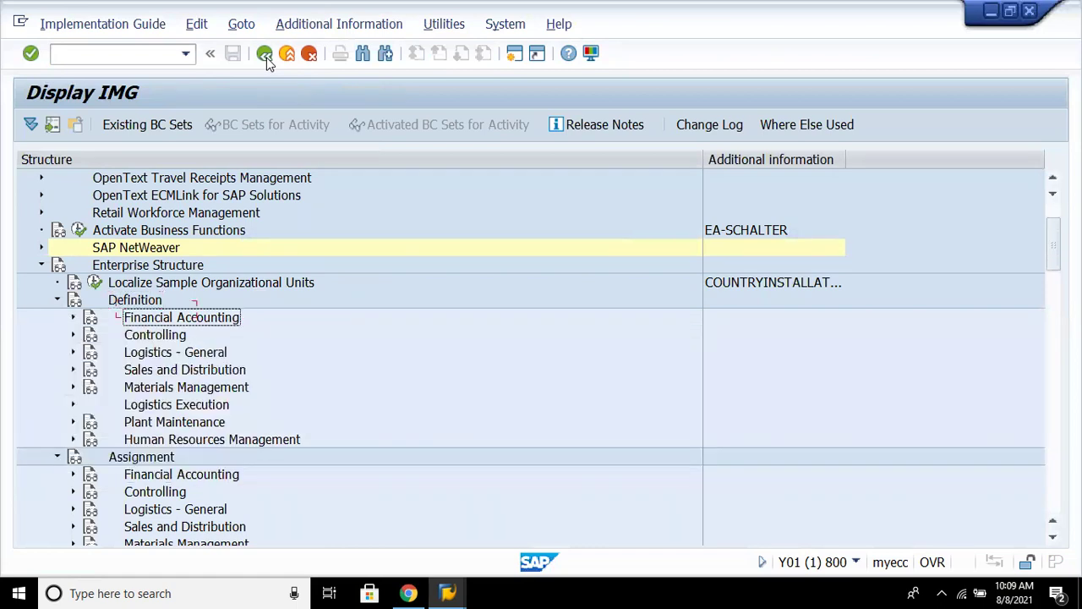
{"action": "key", "text": "Down"}
{"action": "key", "text": "Right"}
{"action": "key", "text": "Down"}
{"action": "key", "text": "Down"}
{"action": "key", "text": "Down"}
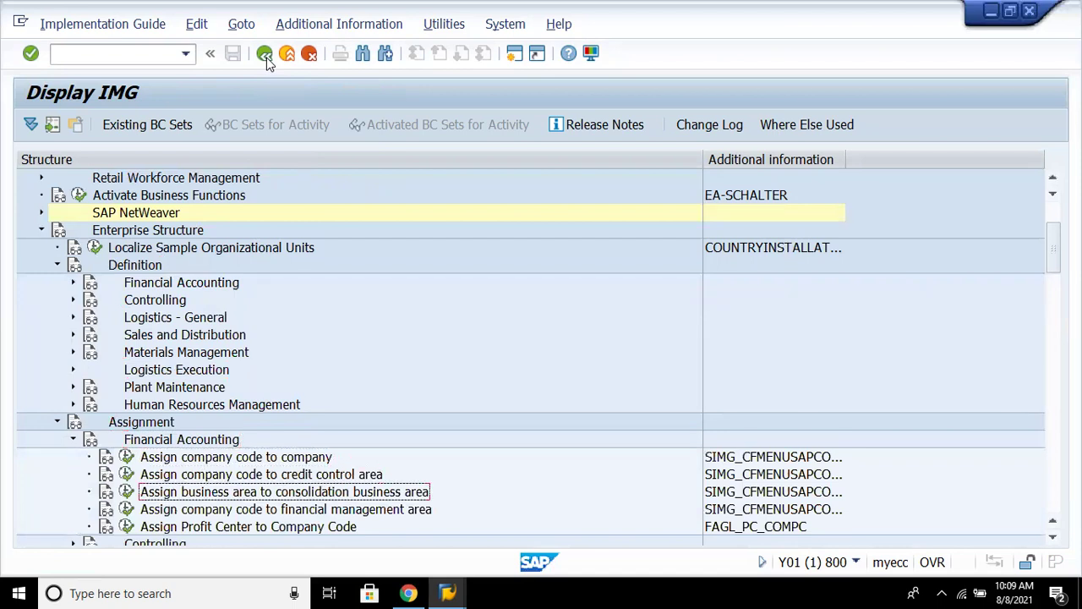
{"action": "key", "text": "Down"}
{"action": "key", "text": "Down"}
{"action": "key", "text": "Down"}
{"action": "key", "text": "Down"}
{"action": "key", "text": "Down"}
{"action": "key", "text": "Down"}
{"action": "key", "text": "Down"}
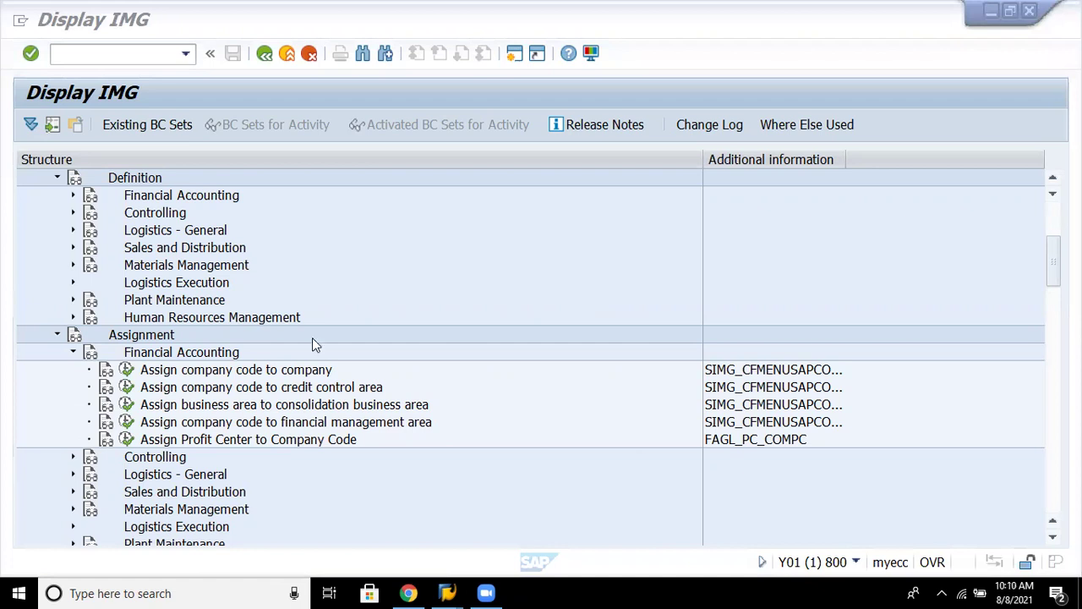
Collapse the Definition and Assignment nodes of Enterprise Structure.
{"action": "left_click", "coordinate": [254, 369]}
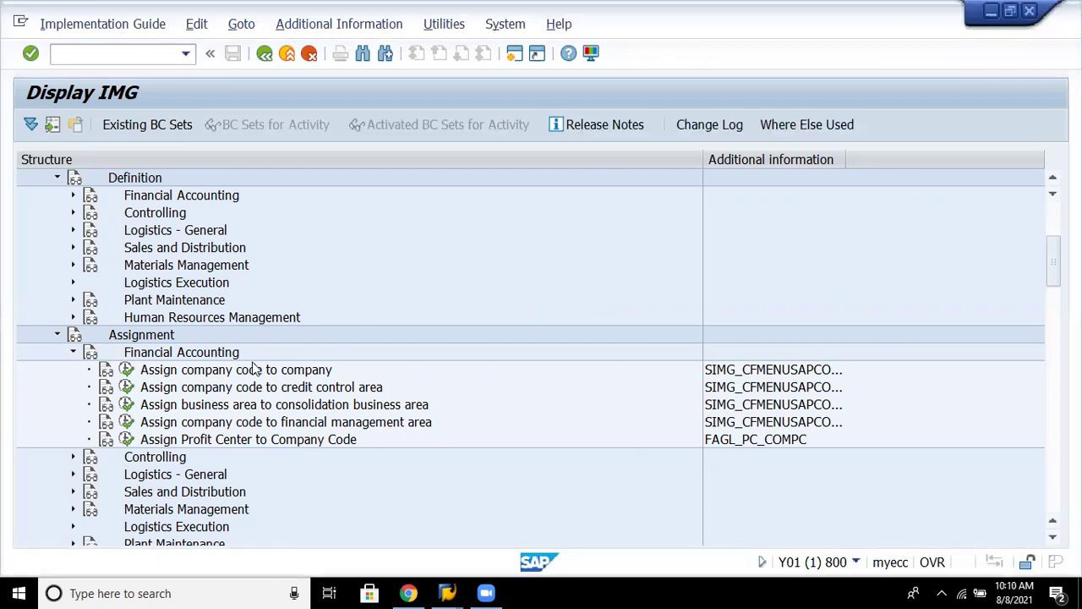
{"action": "key", "text": "Up"}
{"action": "key", "text": "Up"}
{"action": "key", "text": "Up"}
{"action": "key", "text": "Up"}
{"action": "key", "text": "Up"}
{"action": "key", "text": "Up"}
{"action": "key", "text": "Up"}
{"action": "key", "text": "Up"}
{"action": "key", "text": "Up"}
{"action": "key", "text": "Up"}
{"action": "key", "text": "Up"}
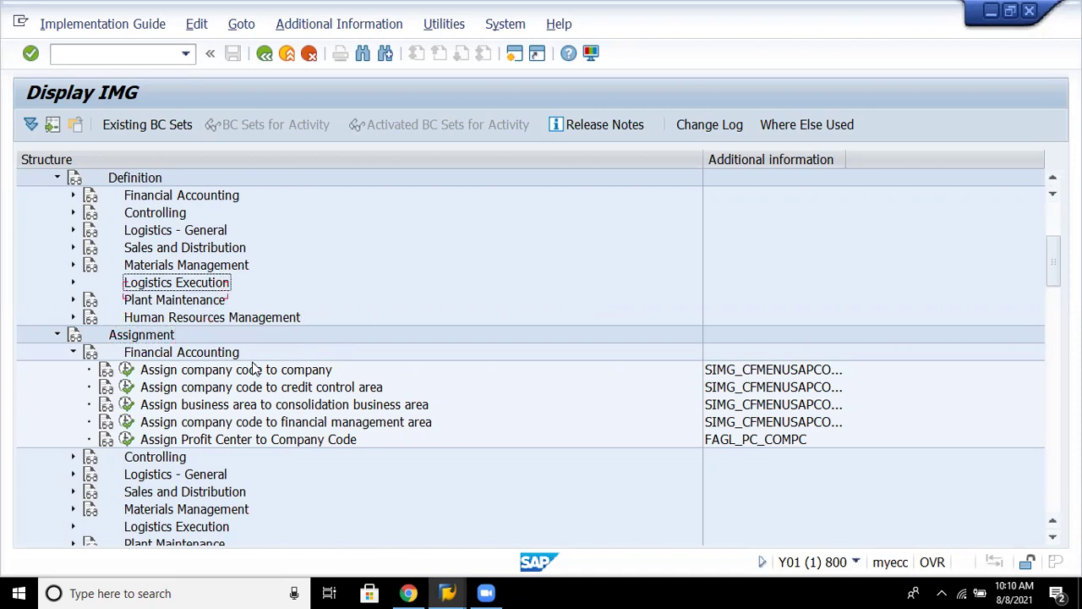
{"action": "key", "text": "Left"}
{"action": "key", "text": "Down"}
{"action": "key", "text": "Down"}
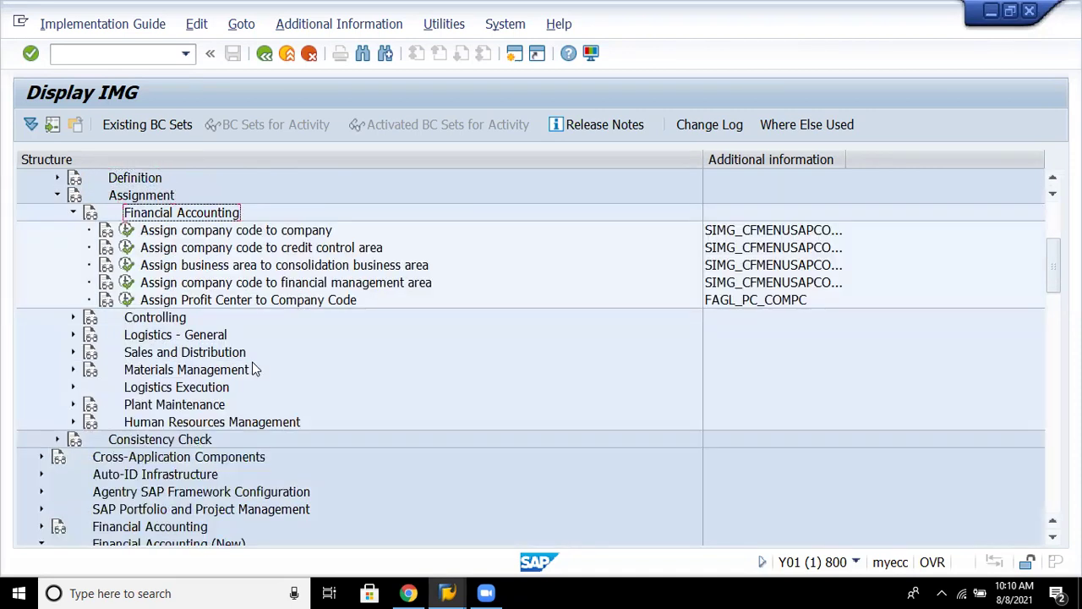
{"action": "key", "text": "Left"}
{"action": "key", "text": "Up"}
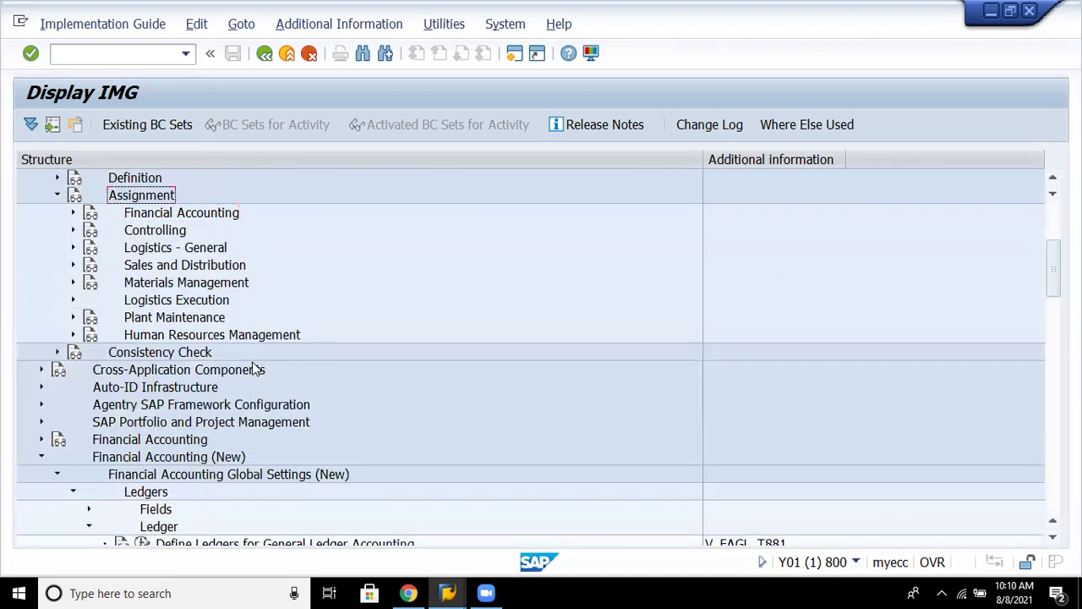
{"action": "key", "text": "Left"}
Open the Define Ledger Group activity under the ledger settings of Financial Accounting (New).
{"action": "key", "text": "Down"}
{"action": "key", "text": "Down"}
{"action": "key", "text": "Down"}
{"action": "key", "text": "Down"}
{"action": "key", "text": "Down"}
{"action": "key", "text": "Down"}
{"action": "key", "text": "Down"}
{"action": "key", "text": "Down"}
{"action": "key", "text": "Down"}
{"action": "key", "text": "Down"}
{"action": "key", "text": "Down"}
{"action": "key", "text": "Down"}
{"action": "key", "text": "Down"}
{"action": "key", "text": "Down"}
{"action": "key", "text": "Down"}
{"action": "key", "text": "Down"}
{"action": "key", "text": "Down"}
{"action": "key", "text": "Down"}
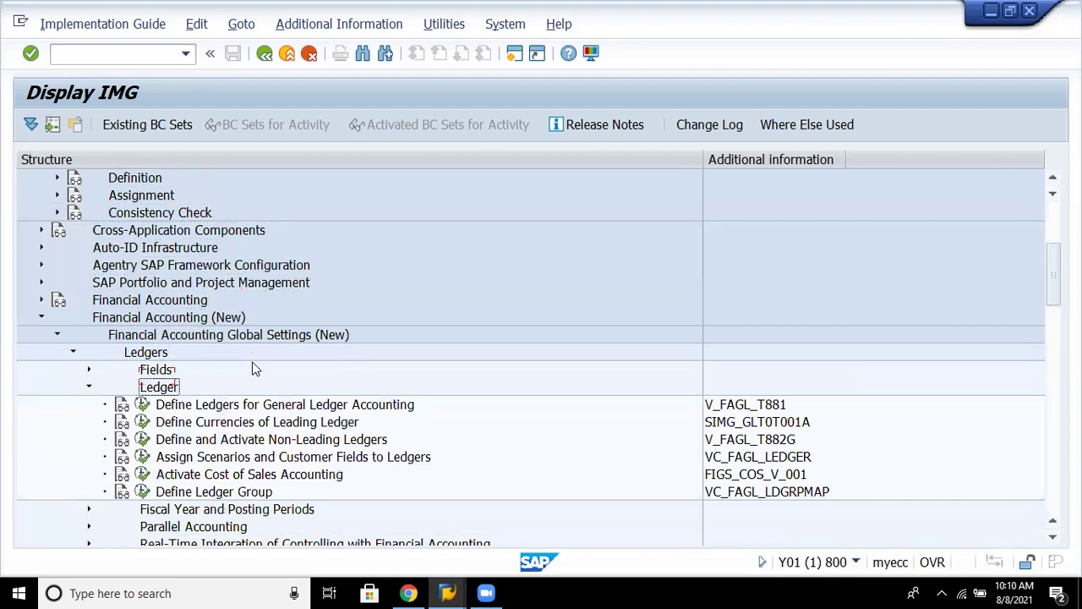
{"action": "key", "text": "Up"}
{"action": "key", "text": "Up"}
{"action": "key", "text": "Up"}
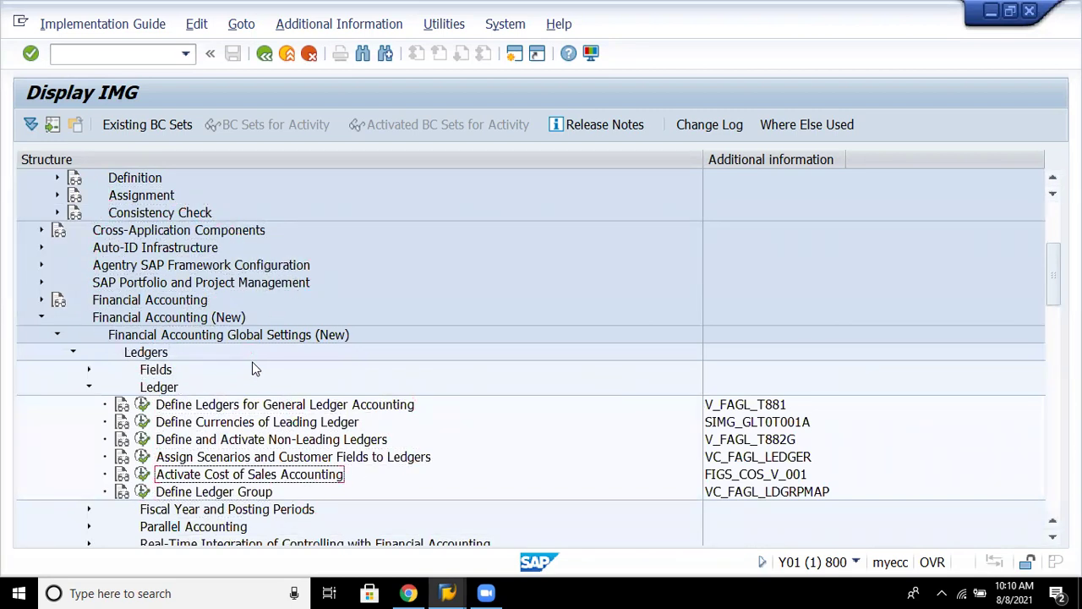
{"action": "key", "text": "Down"}
{"action": "key", "text": "Tab"}
{"action": "key", "text": "Tab"}
{"action": "key", "text": "Tab"}
{"action": "key", "text": "Return"}
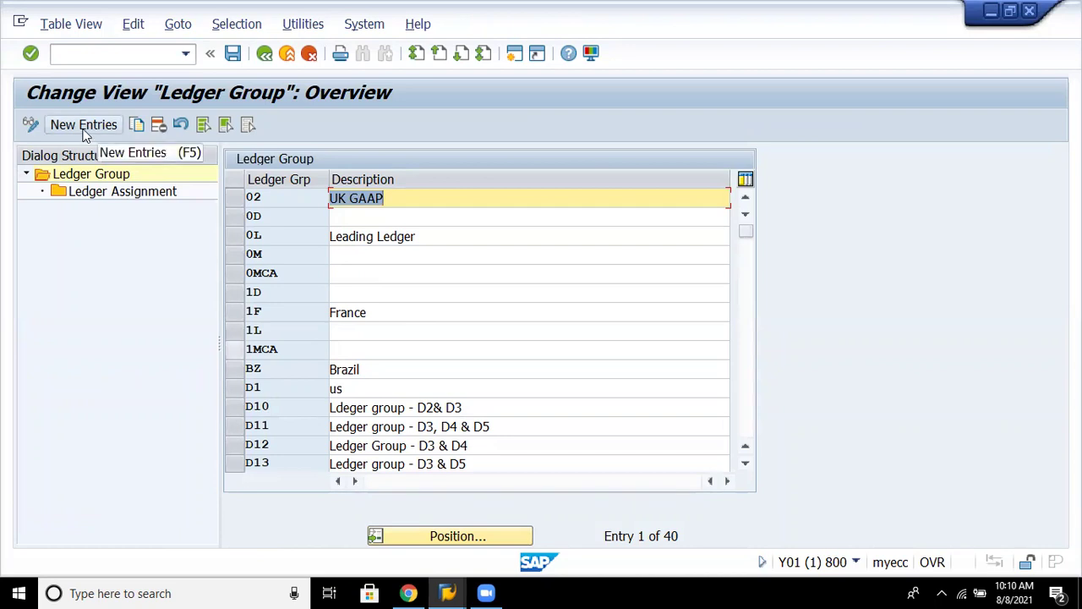
Find ledger group NL in the list and open its ledger assignment.
{"action": "left_click", "coordinate": [412, 543]}
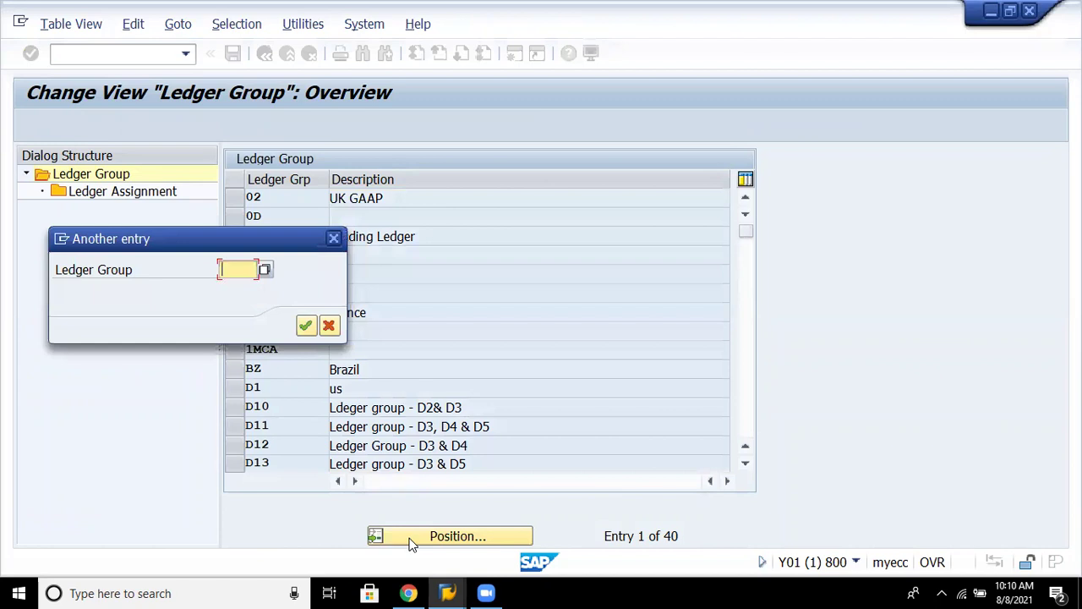
{"action": "type", "text": "0"}
{"action": "key", "text": "Return"}
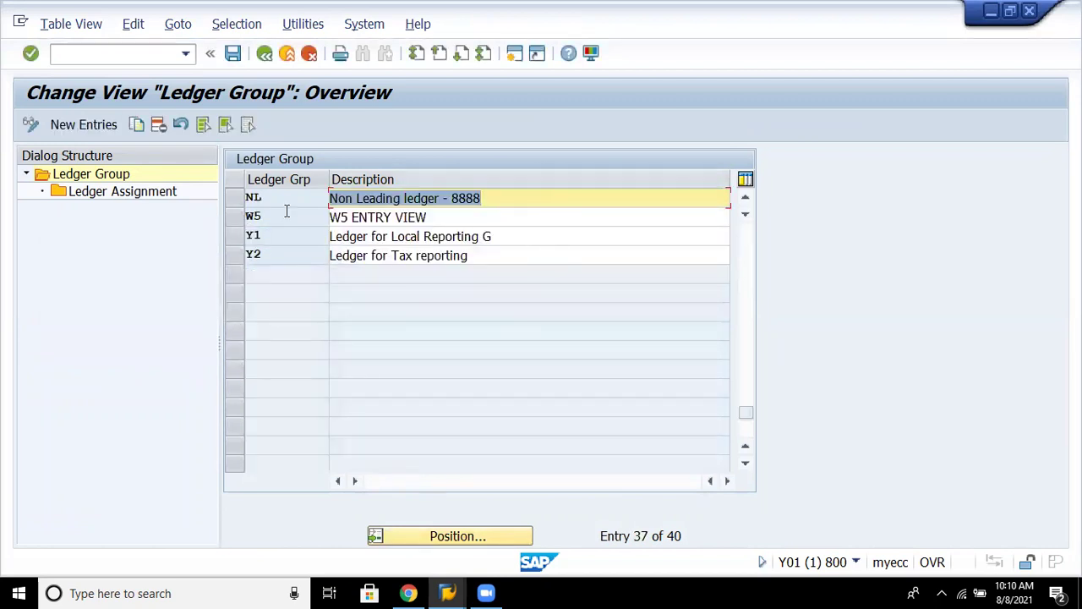
{"action": "left_click", "coordinate": [232, 203]}
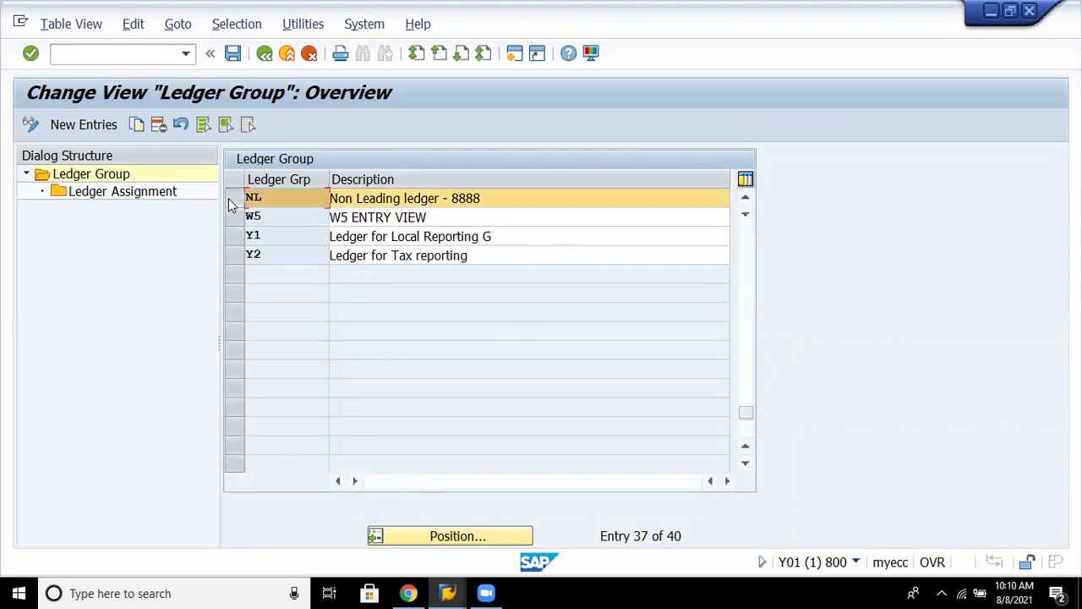
{"action": "double_click", "coordinate": [167, 194]}
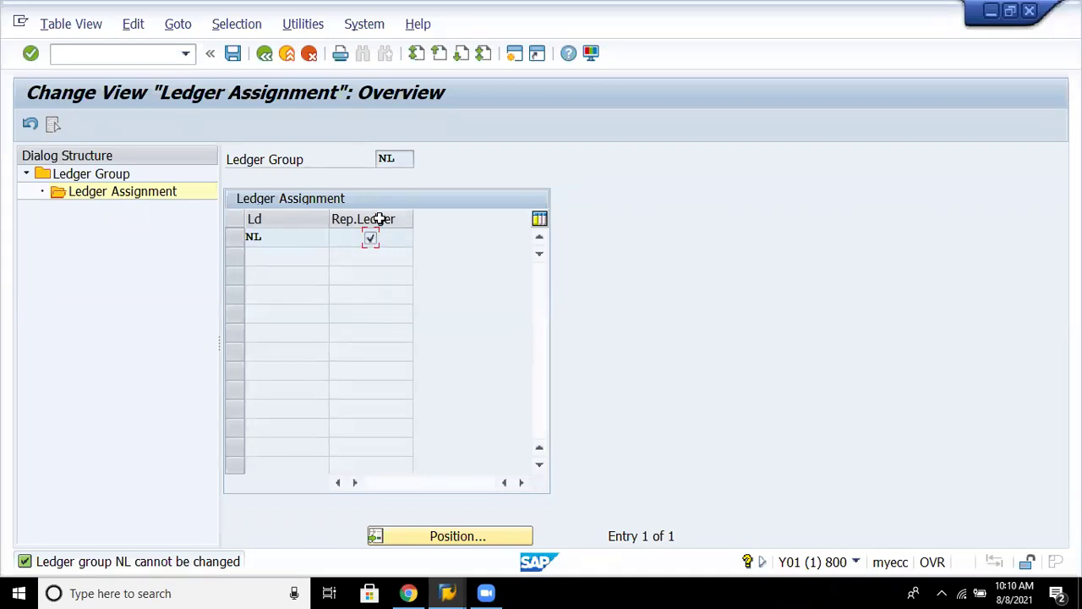
Read the field help on the Rep.Ledger indicator, and return to the implementation guide.
{"action": "key", "text": "F1"}
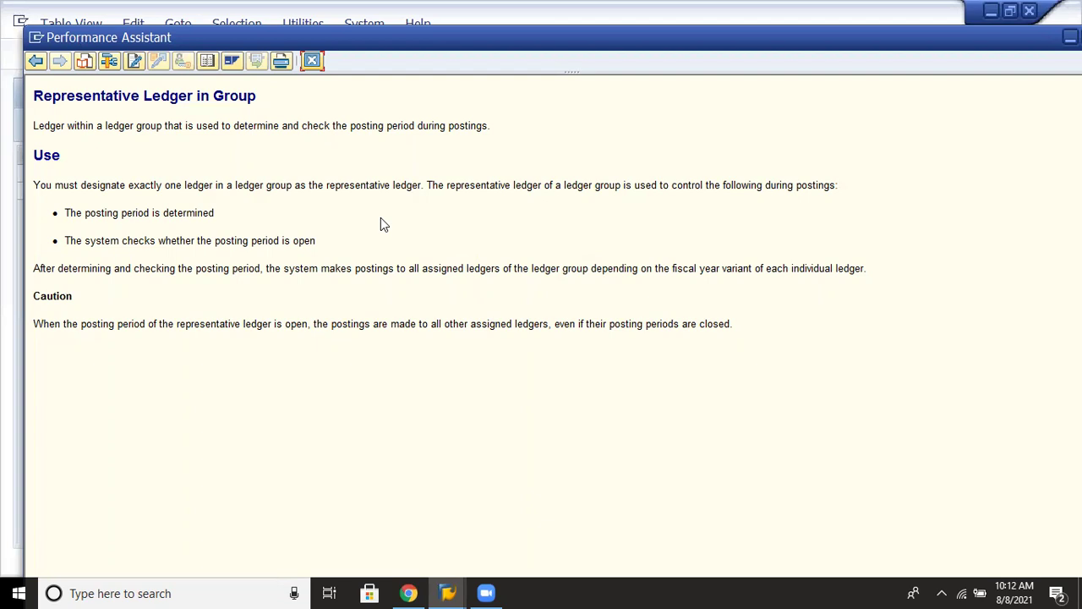
{"action": "left_click", "coordinate": [312, 62]}
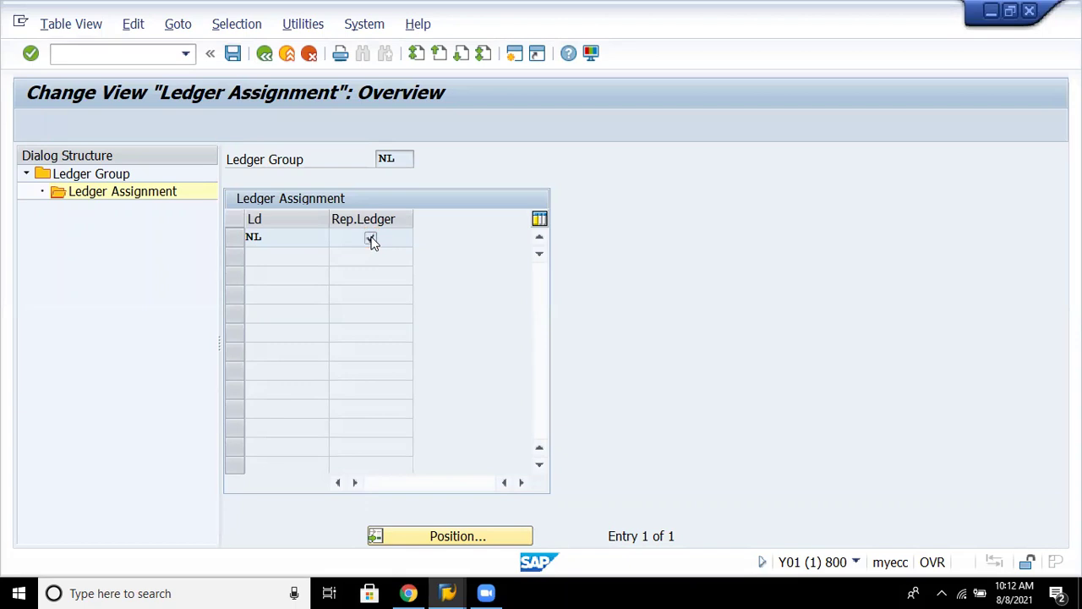
{"action": "left_click", "coordinate": [238, 54]}
{"action": "left_click", "coordinate": [264, 55]}
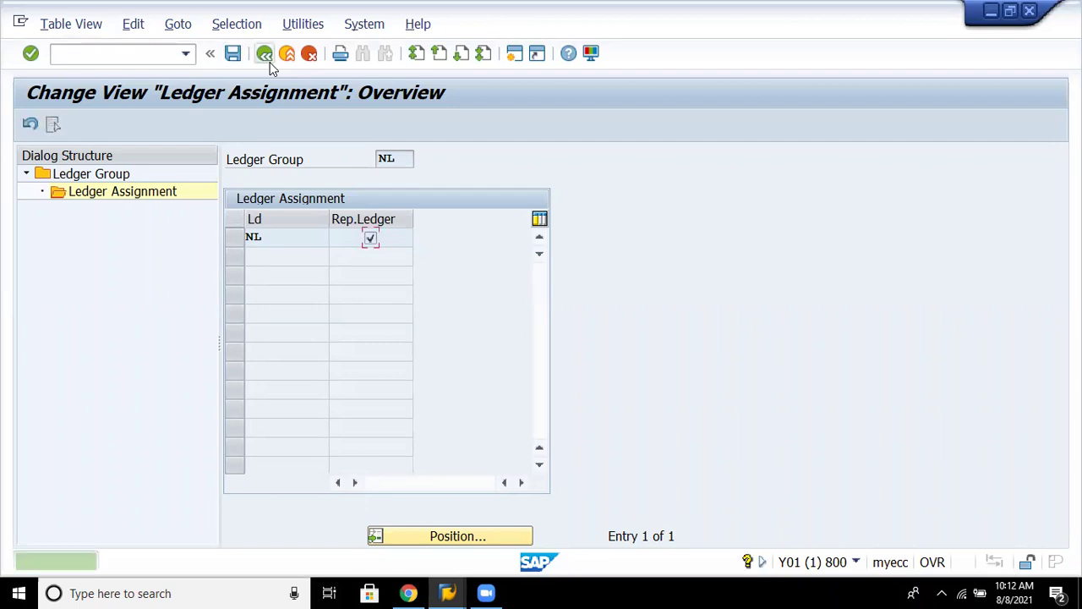
{"action": "left_click", "coordinate": [267, 58]}
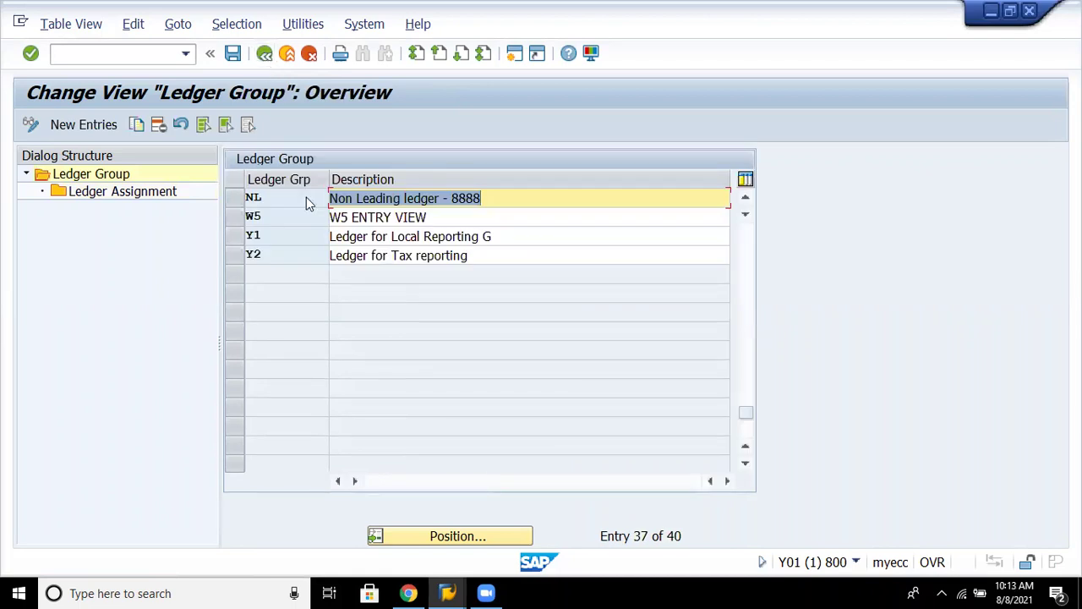
{"action": "key", "text": "F3"}
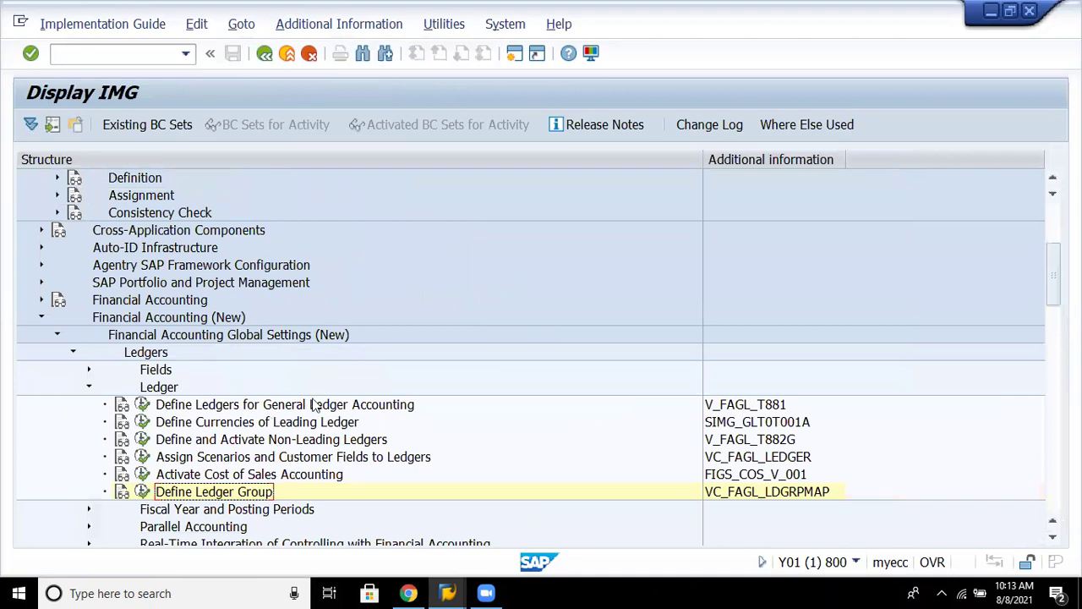
Collapse the Ledger node and expand Parallel Accounting under Ledgers.
{"action": "left_click", "coordinate": [321, 441]}
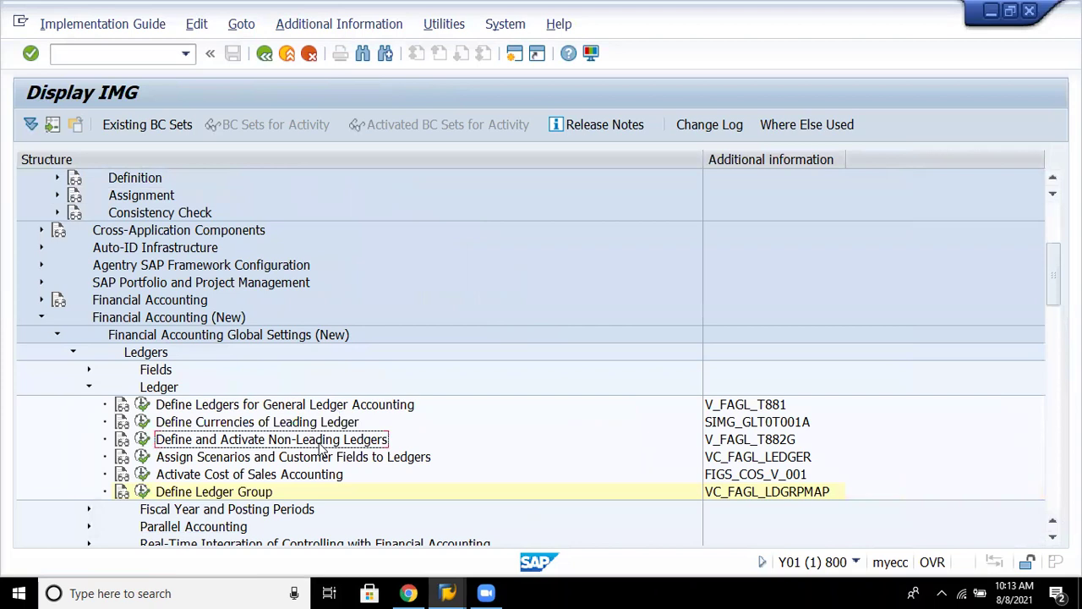
{"action": "double_click", "coordinate": [161, 387]}
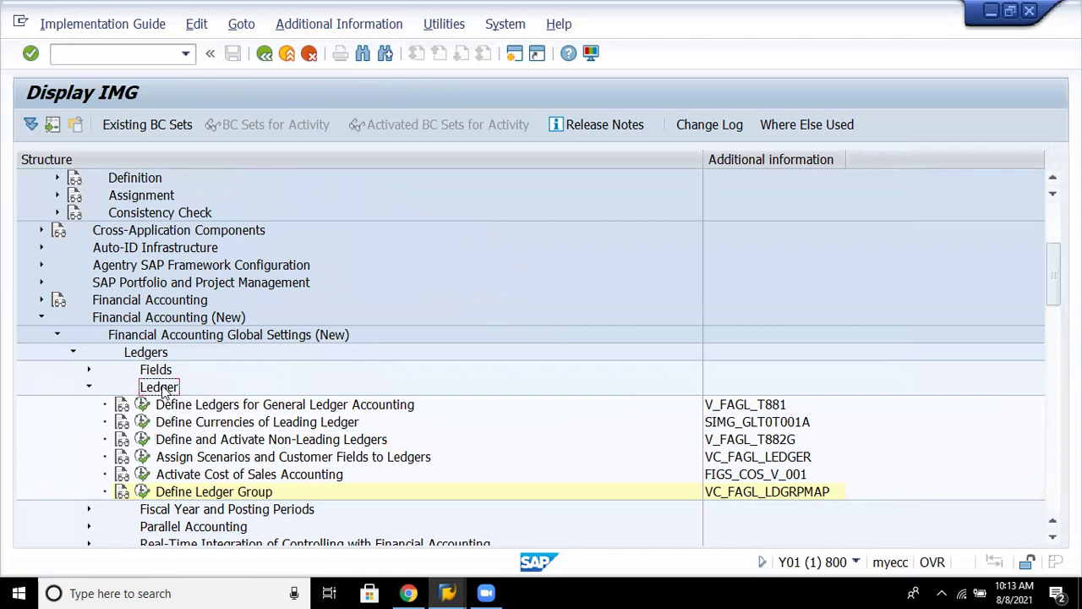
{"action": "key", "text": "Down"}
{"action": "key", "text": "Down"}
{"action": "key", "text": "Return"}
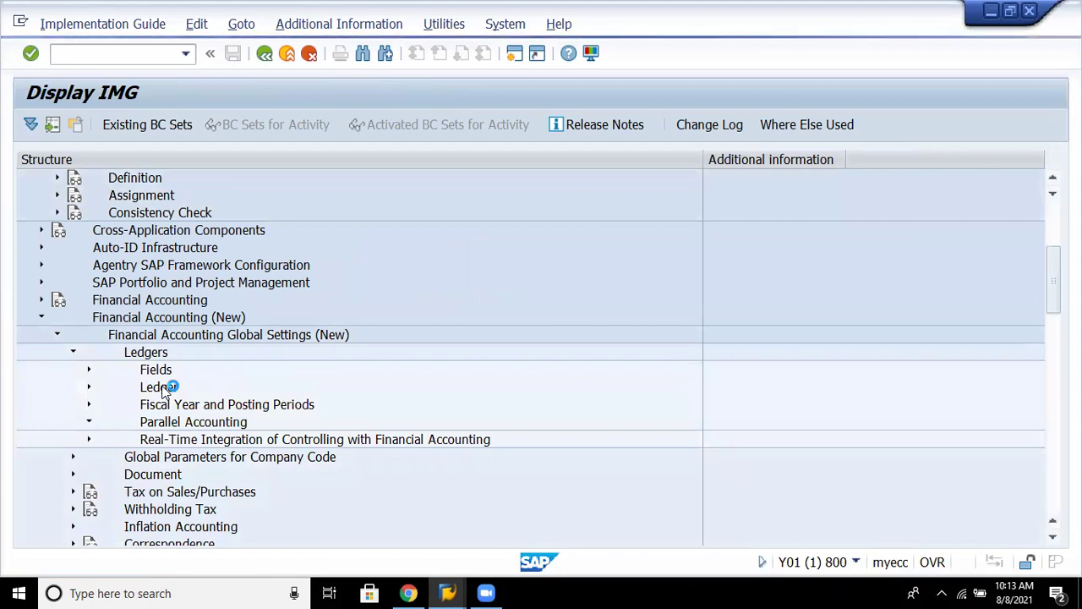